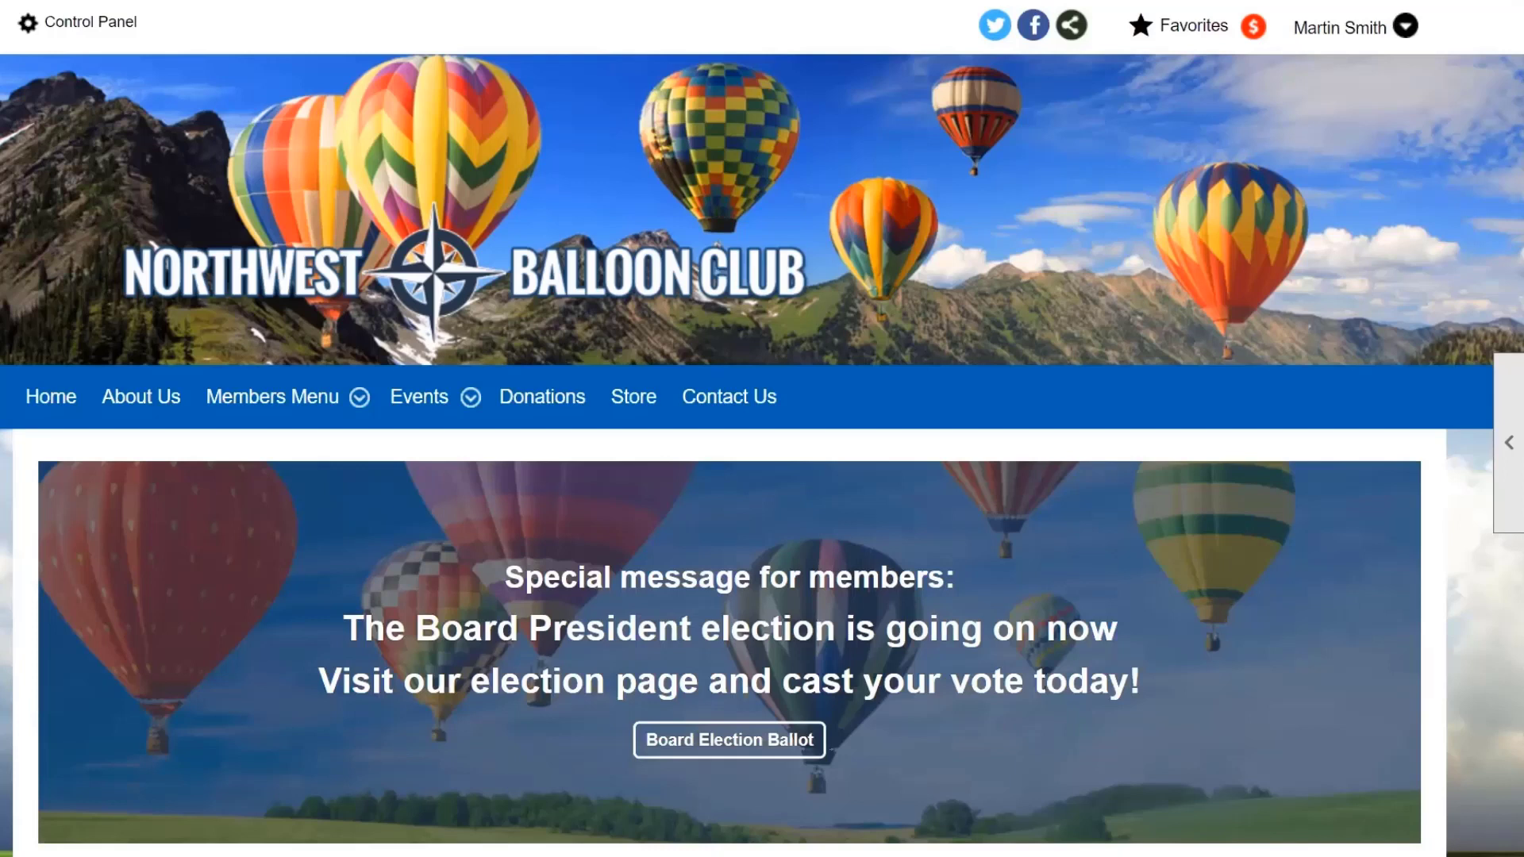
Open the Events Manager from the site's administration area.
{"action": "left_click", "coordinate": [98, 35]}
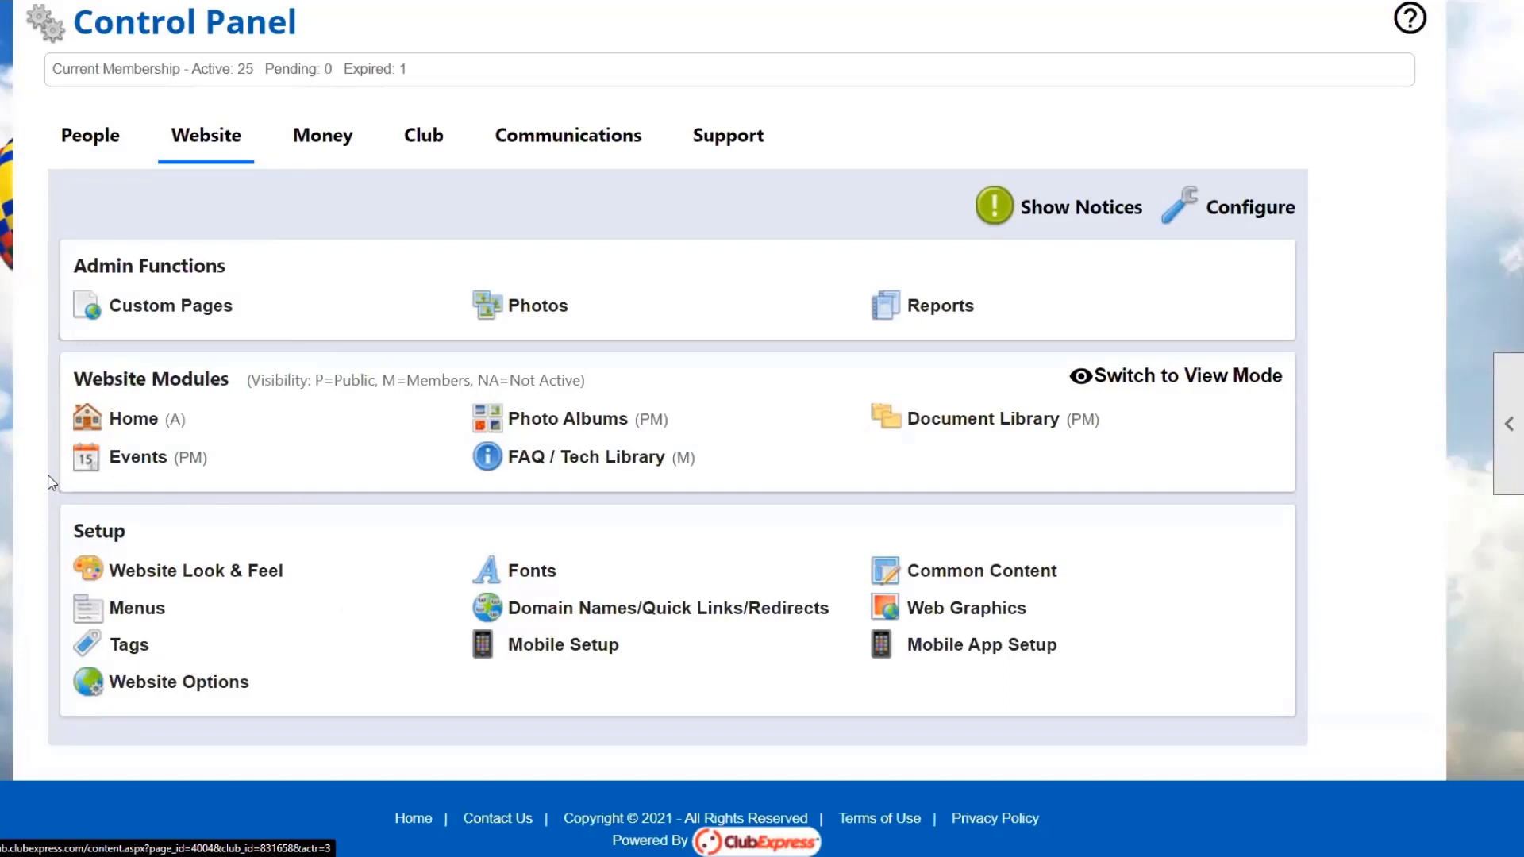
{"action": "left_click", "coordinate": [155, 457]}
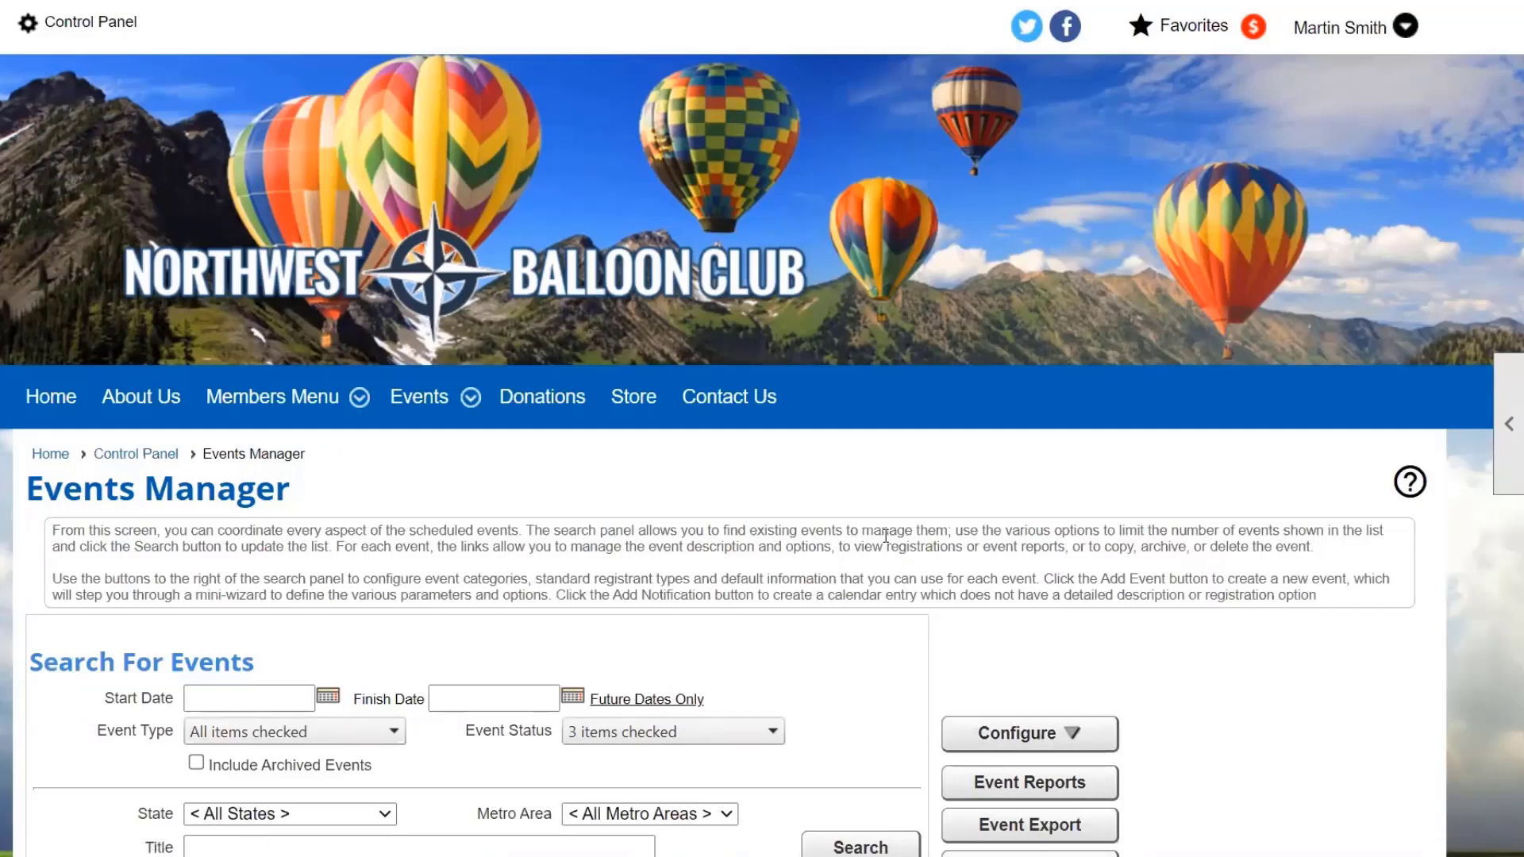
{"action": "scroll", "coordinate": [988, 544], "scroll_direction": "down", "scroll_amount": 4}
{"action": "scroll", "coordinate": [1017, 536], "scroll_direction": "up", "scroll_amount": 1}
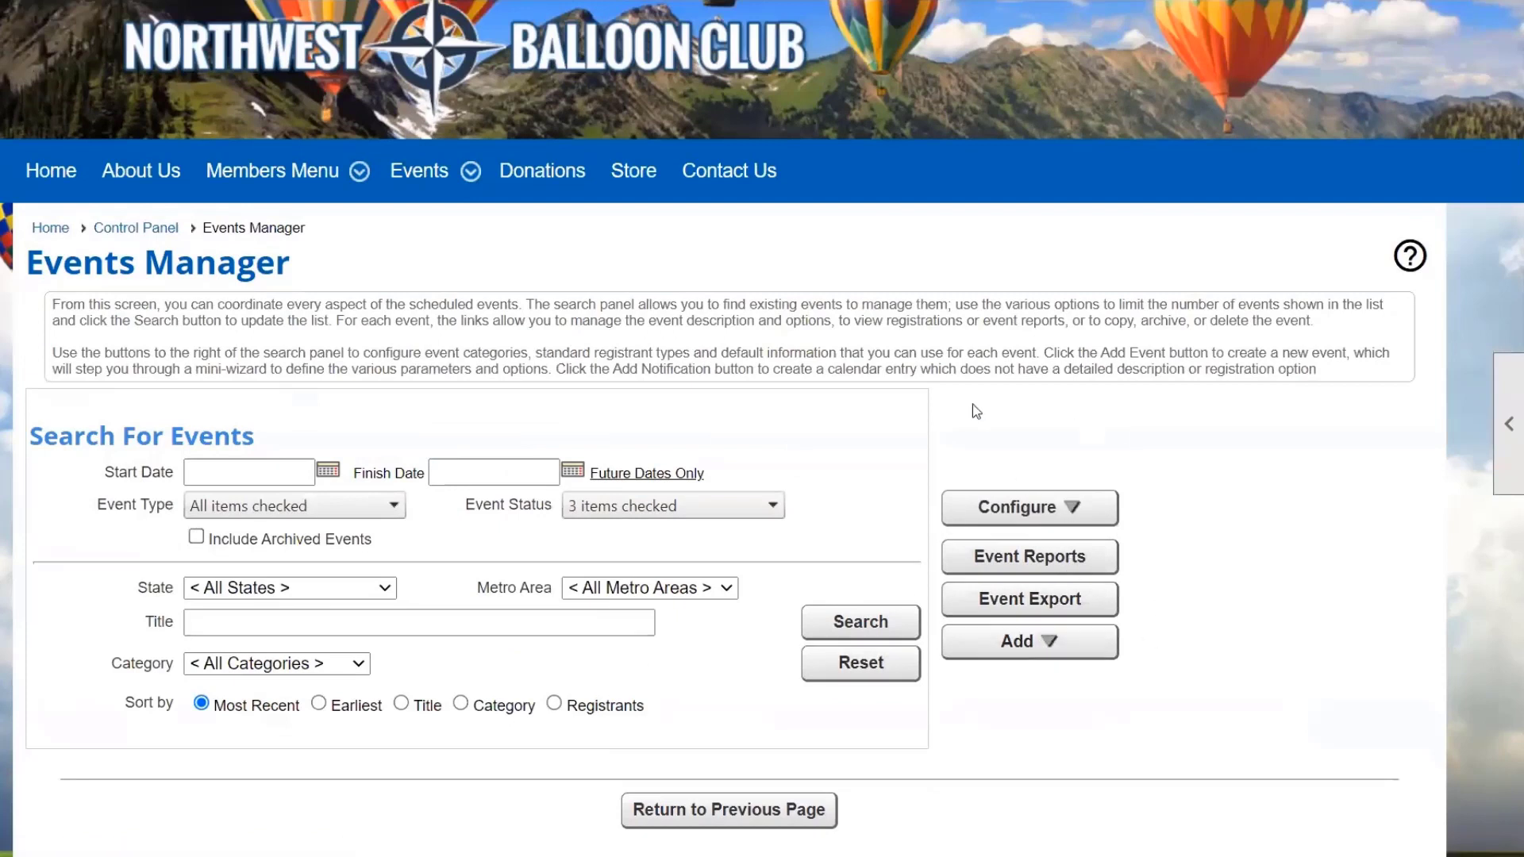
Review the choices for adding events and the available event type and event status filters.
{"action": "left_click", "coordinate": [1030, 652]}
{"action": "left_click", "coordinate": [369, 508]}
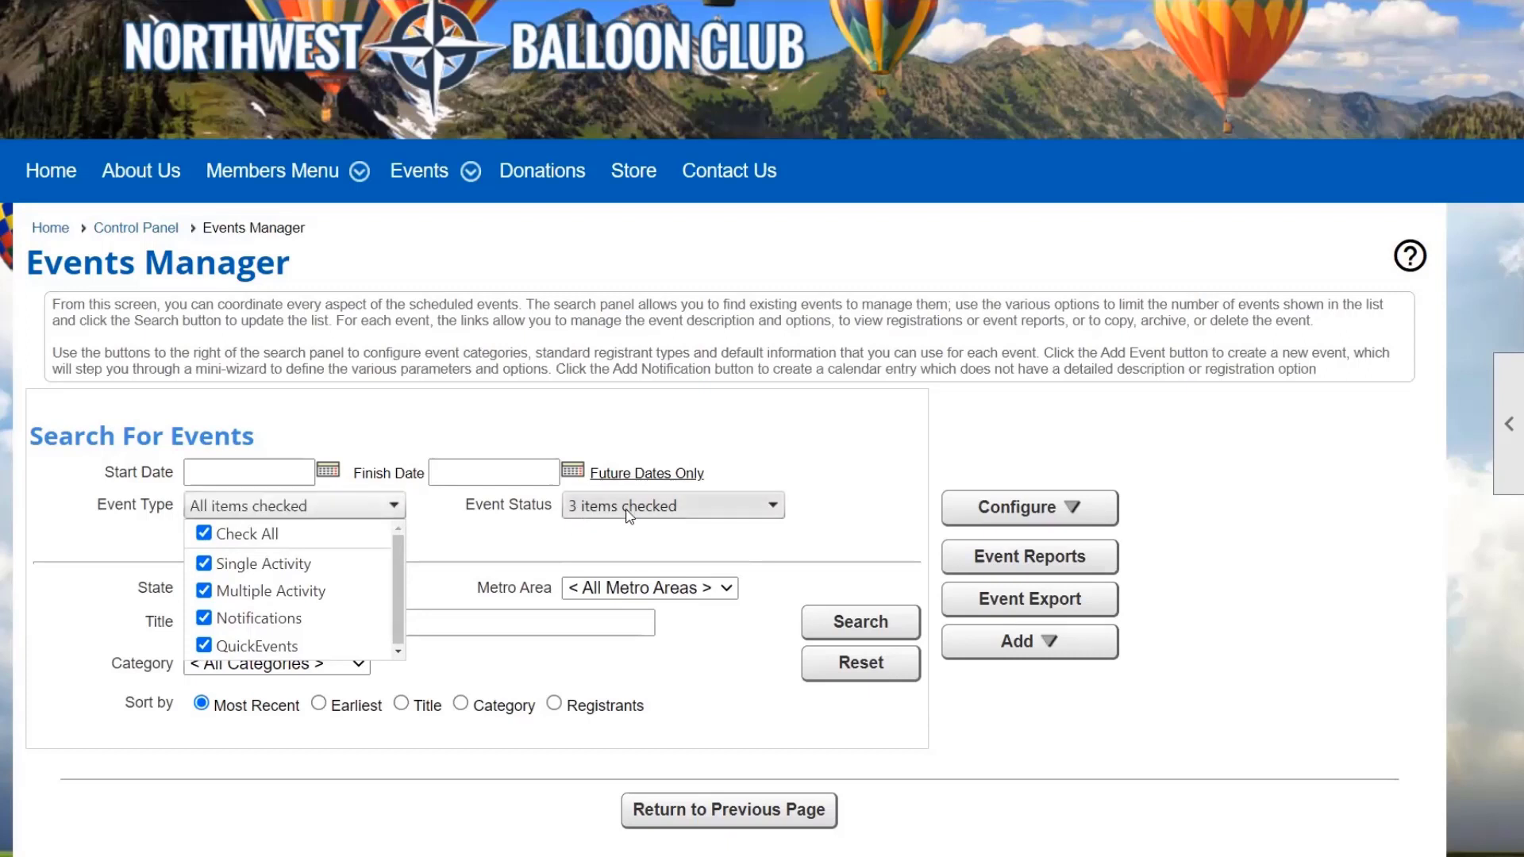
{"action": "left_click", "coordinate": [689, 508]}
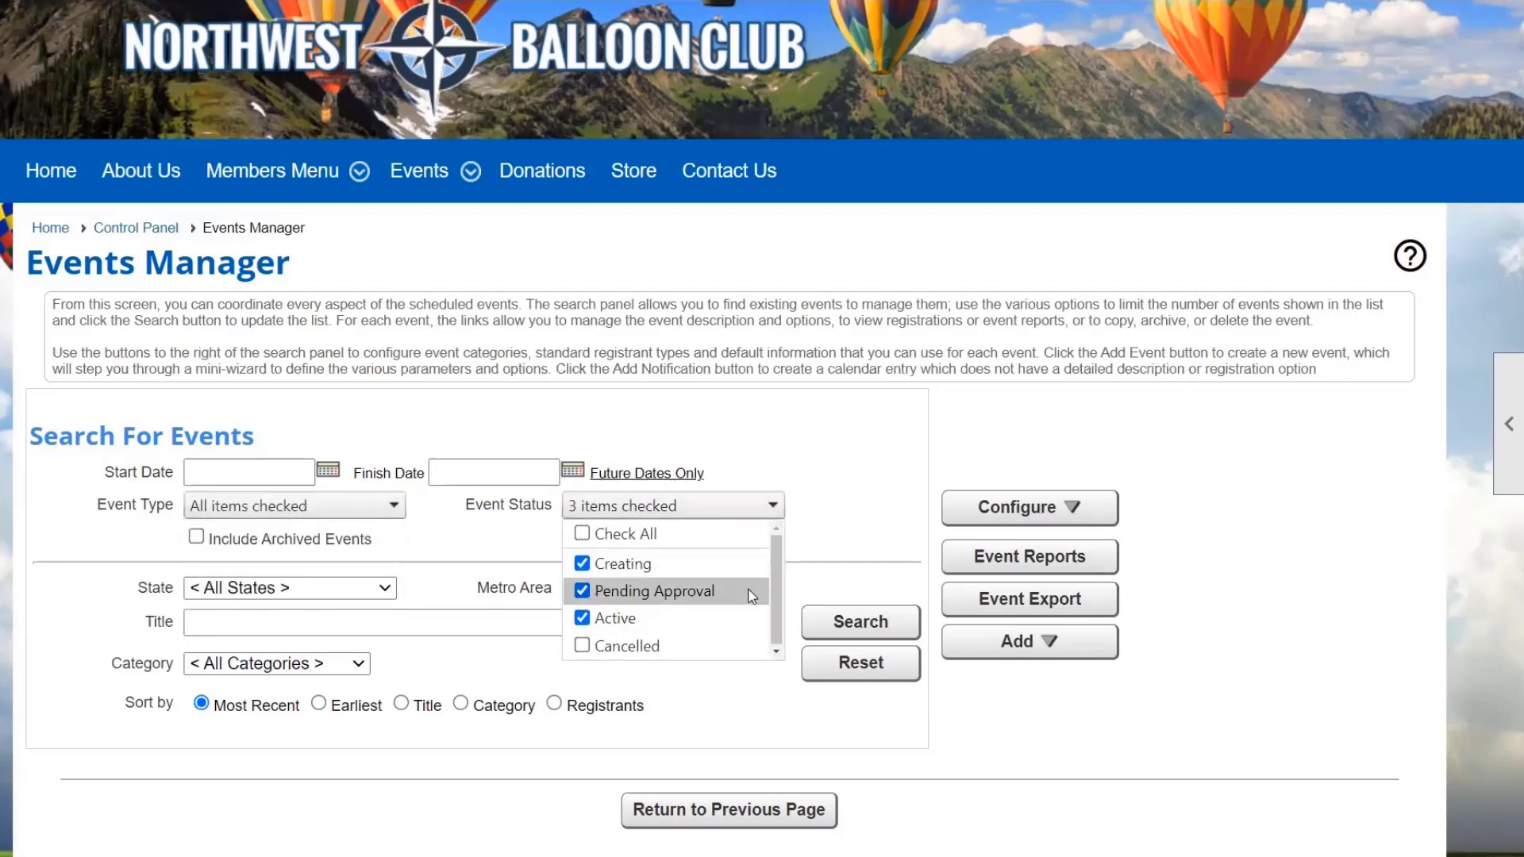
{"action": "left_click", "coordinate": [869, 500]}
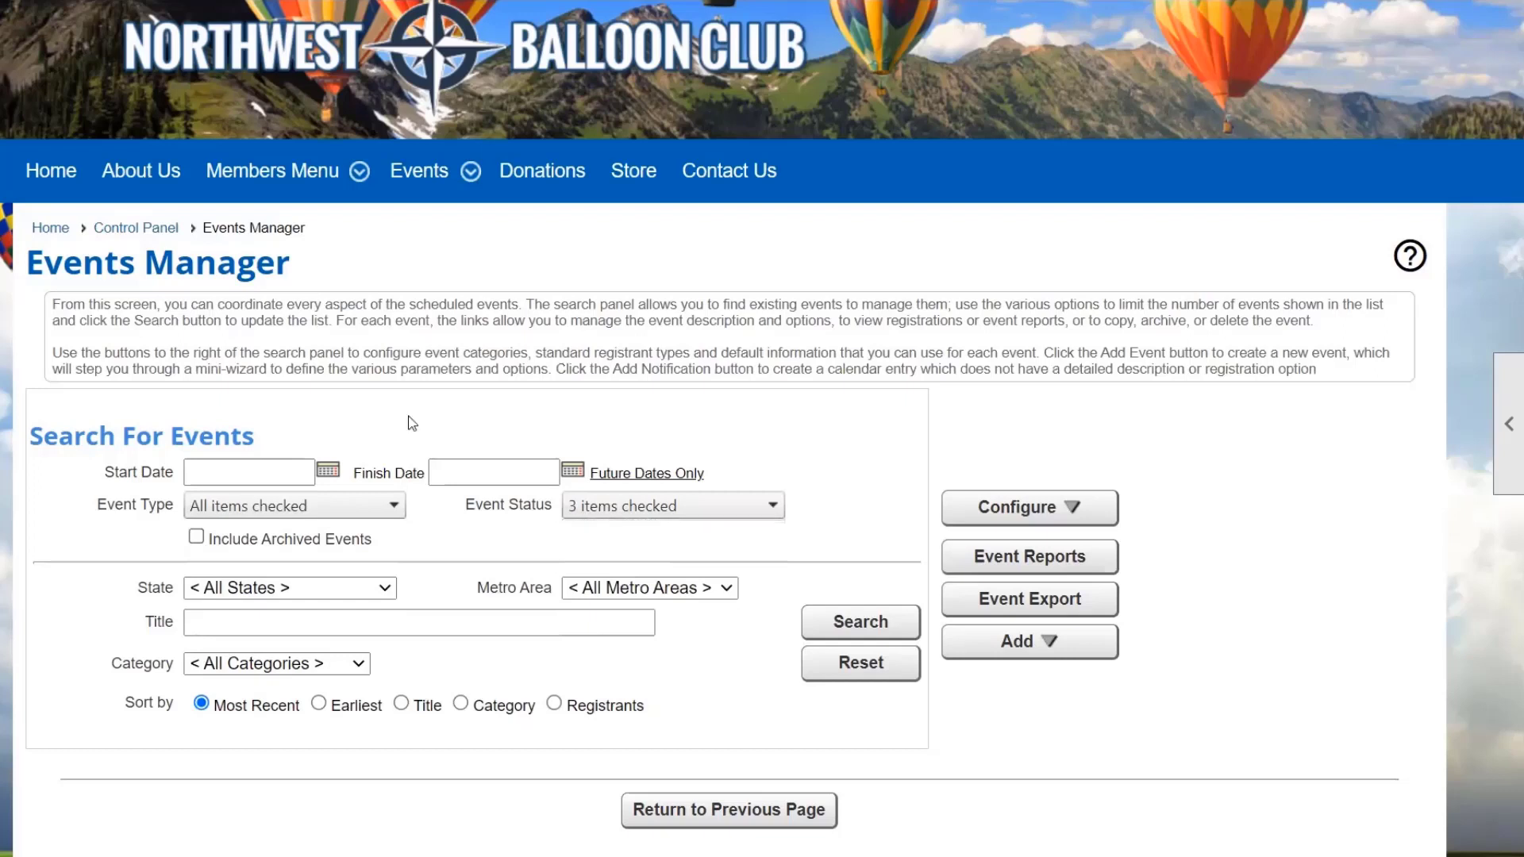
Search for events with the event type filter limited to QuickEvents and look over the results.
{"action": "left_click", "coordinate": [321, 508]}
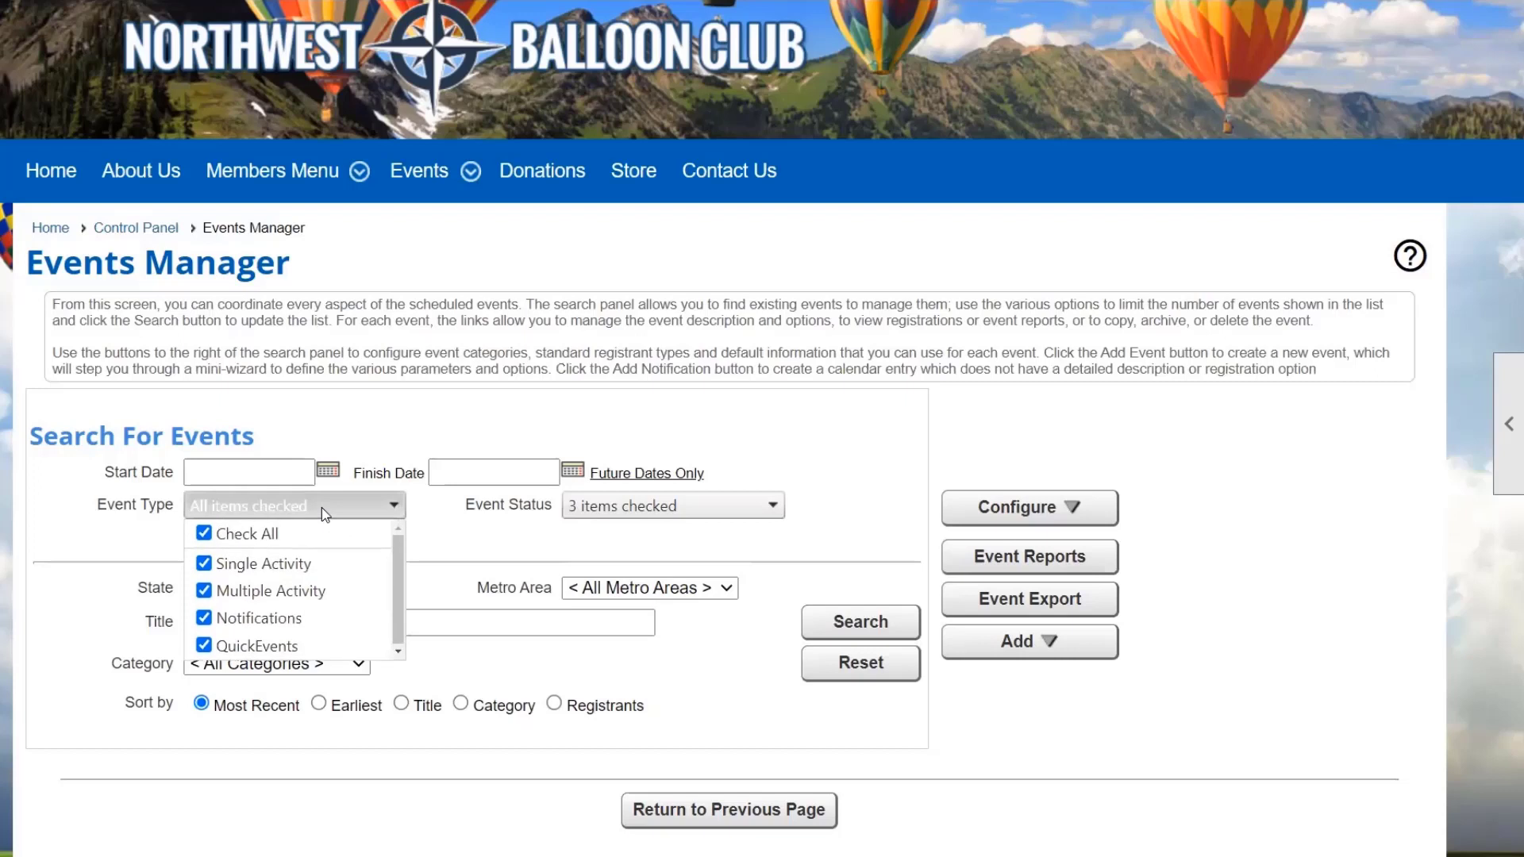
{"action": "left_click", "coordinate": [204, 534]}
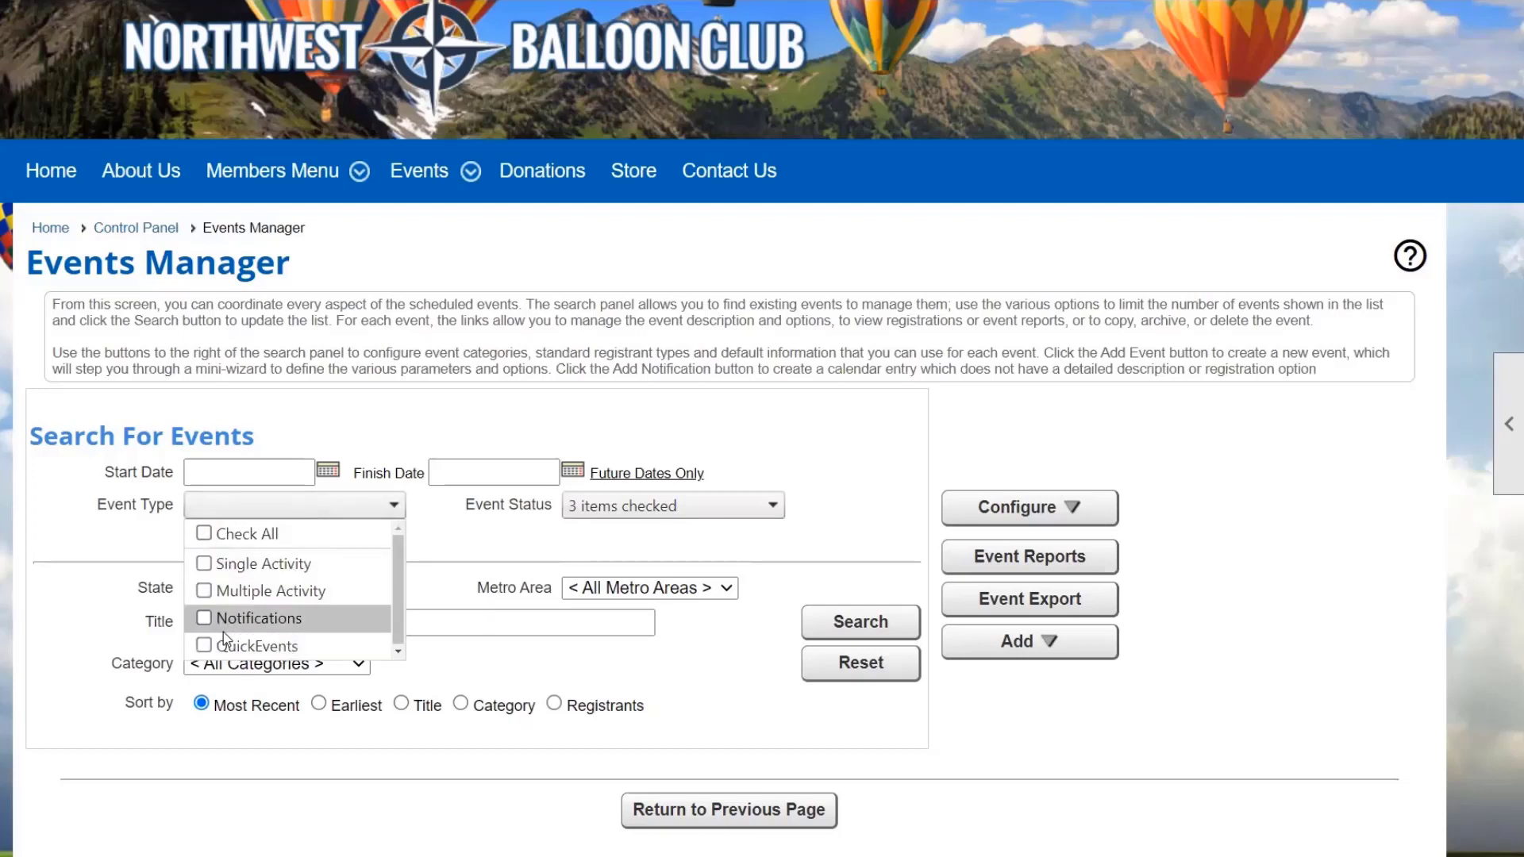
{"action": "left_click", "coordinate": [210, 648]}
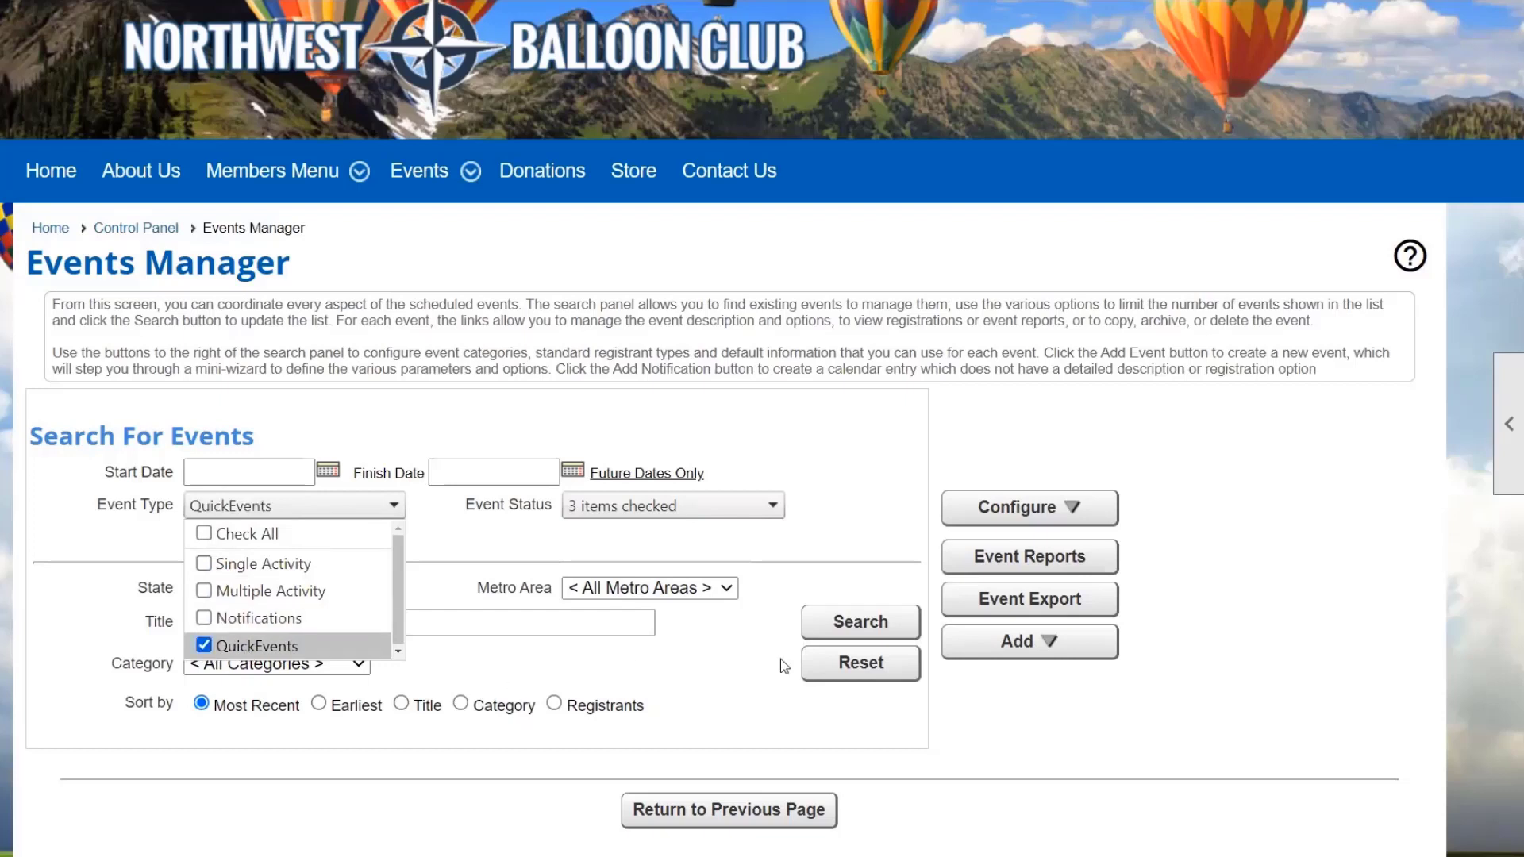
{"action": "left_click", "coordinate": [861, 621]}
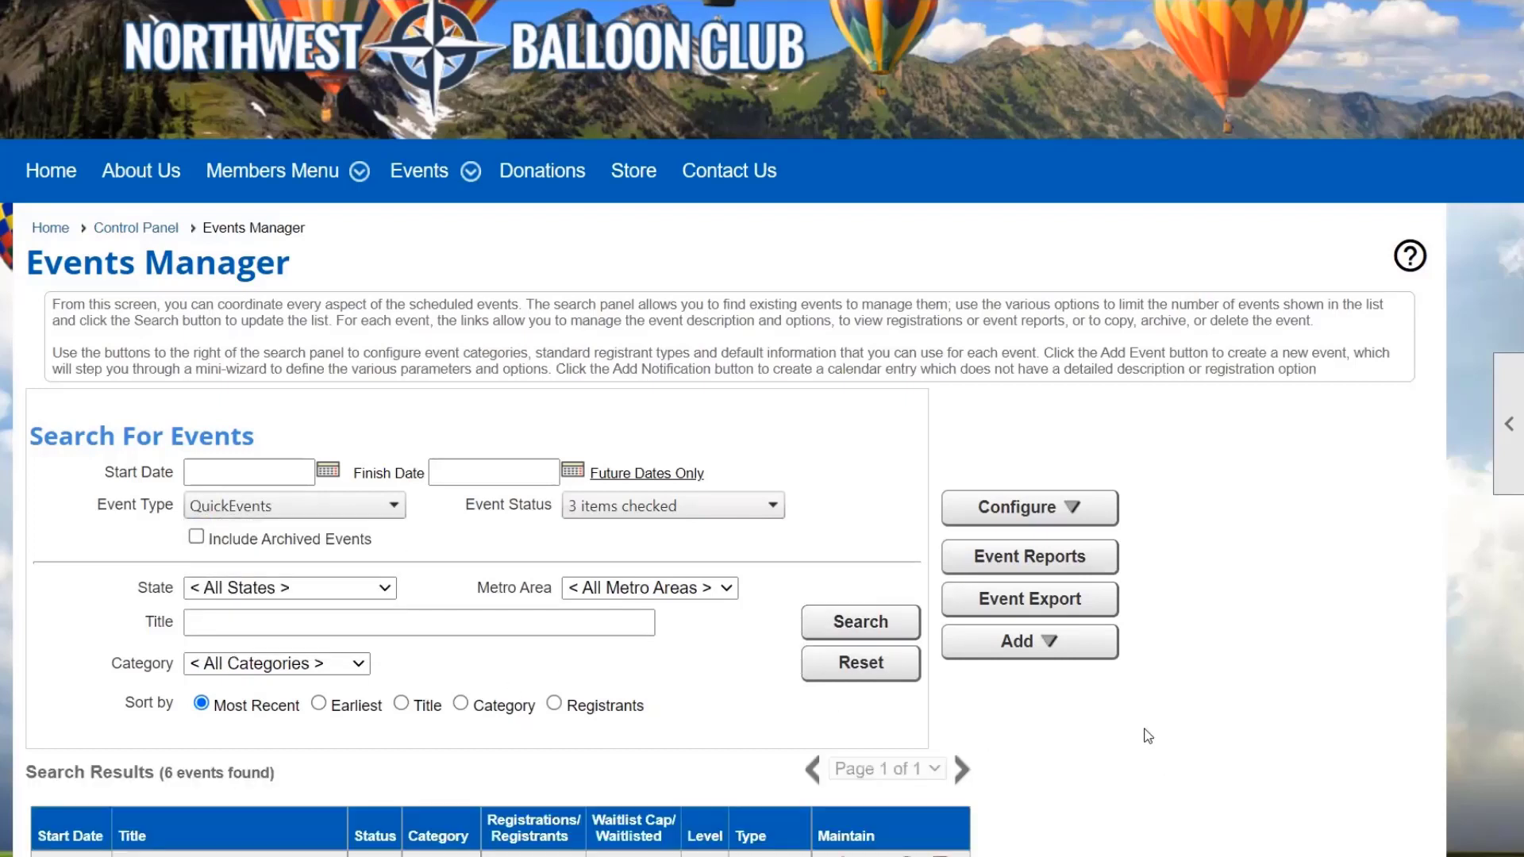
{"action": "scroll", "coordinate": [1148, 734], "scroll_direction": "down", "scroll_amount": 3}
{"action": "scroll", "coordinate": [1215, 690], "scroll_direction": "up", "scroll_amount": 1}
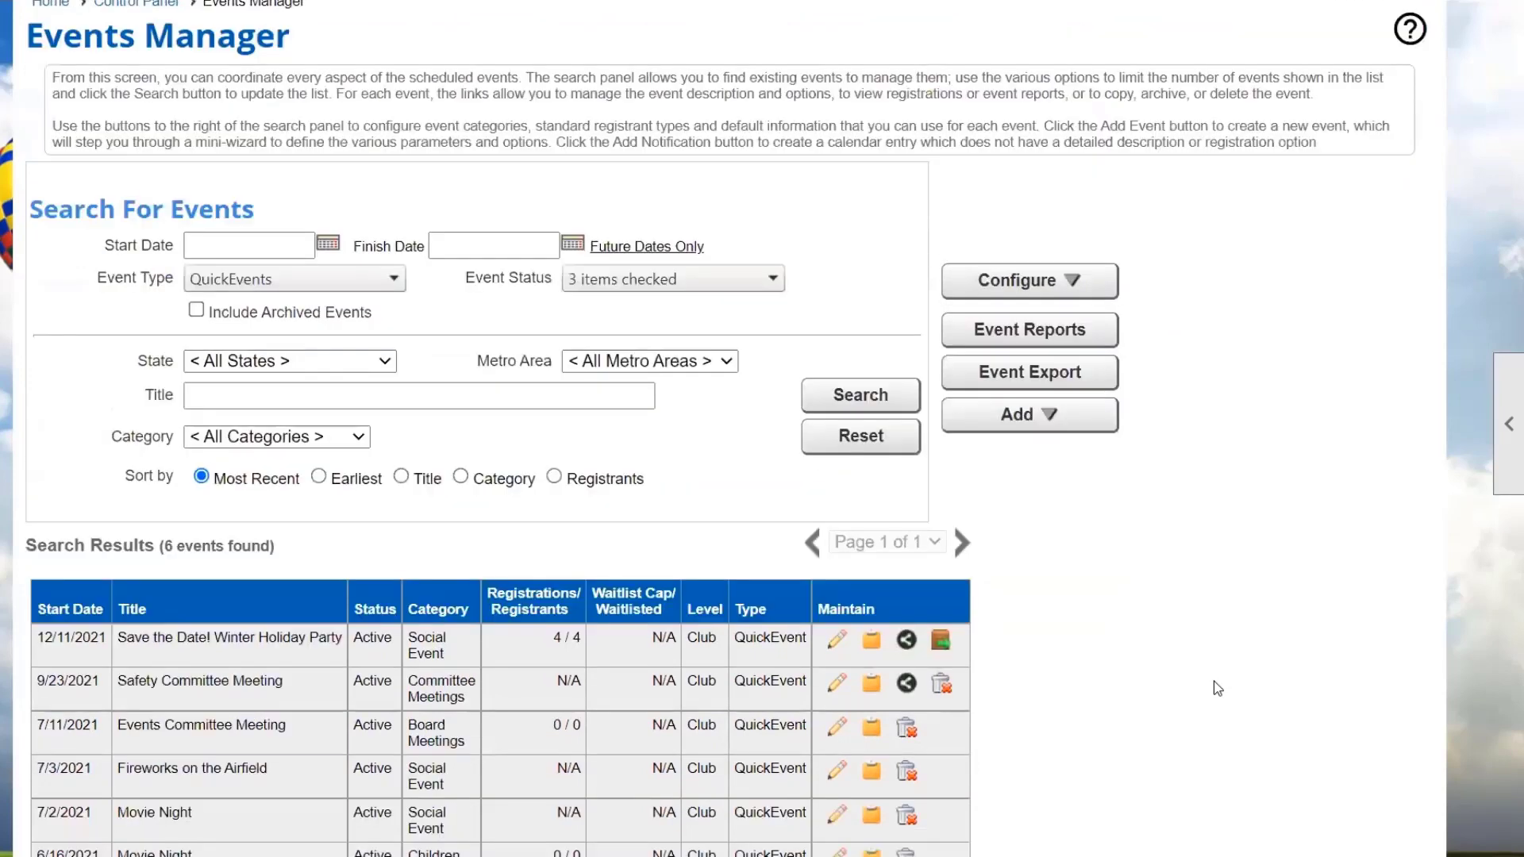
{"action": "scroll", "coordinate": [1218, 688], "scroll_direction": "up", "scroll_amount": 3}
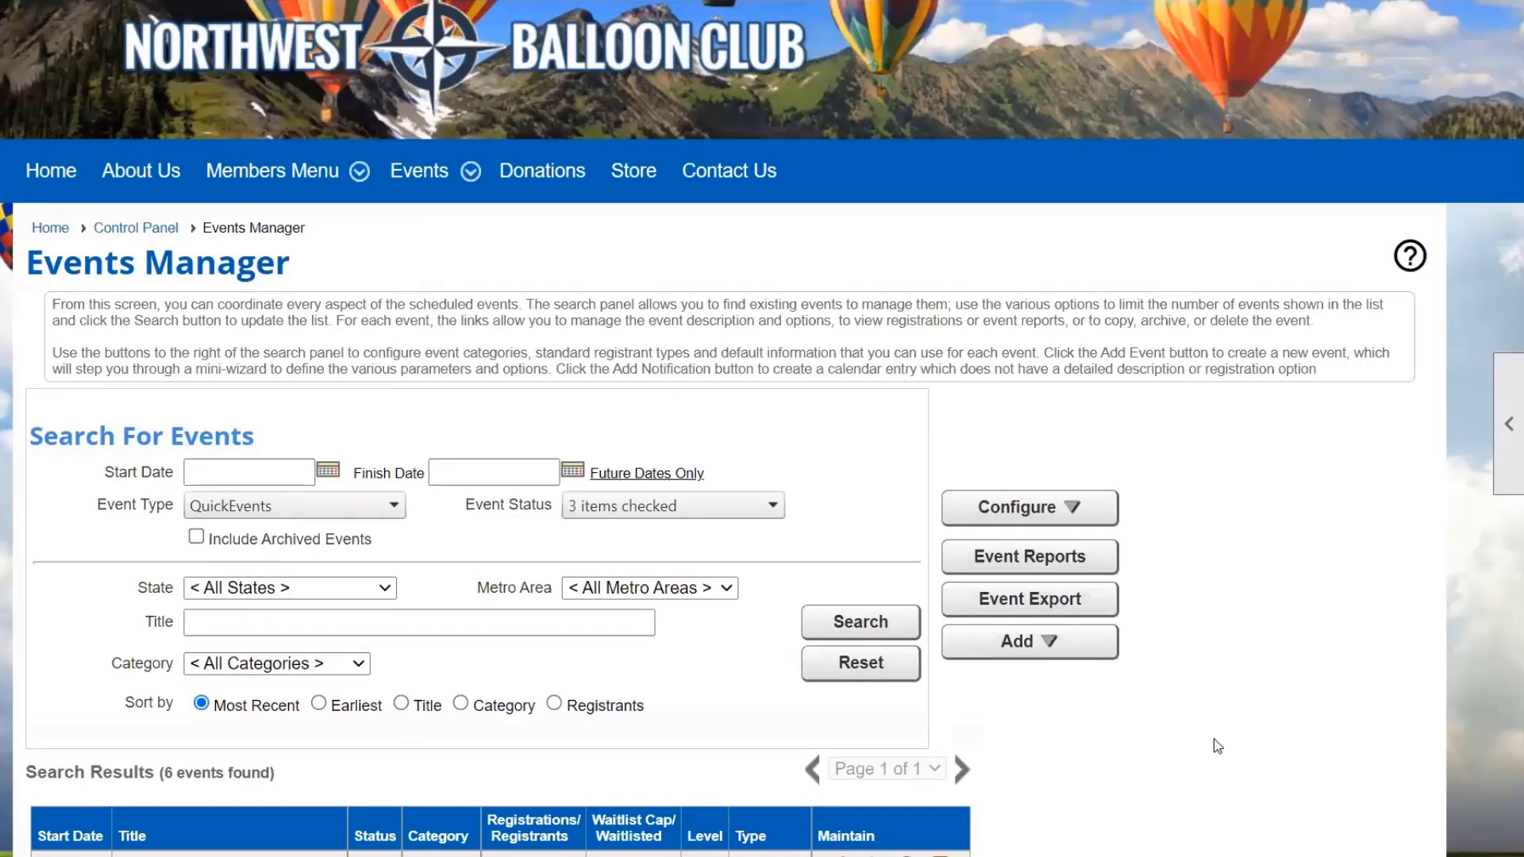
Start a new QuickEvent and look over its basic info, date, registration and location fields.
{"action": "left_click", "coordinate": [1056, 644]}
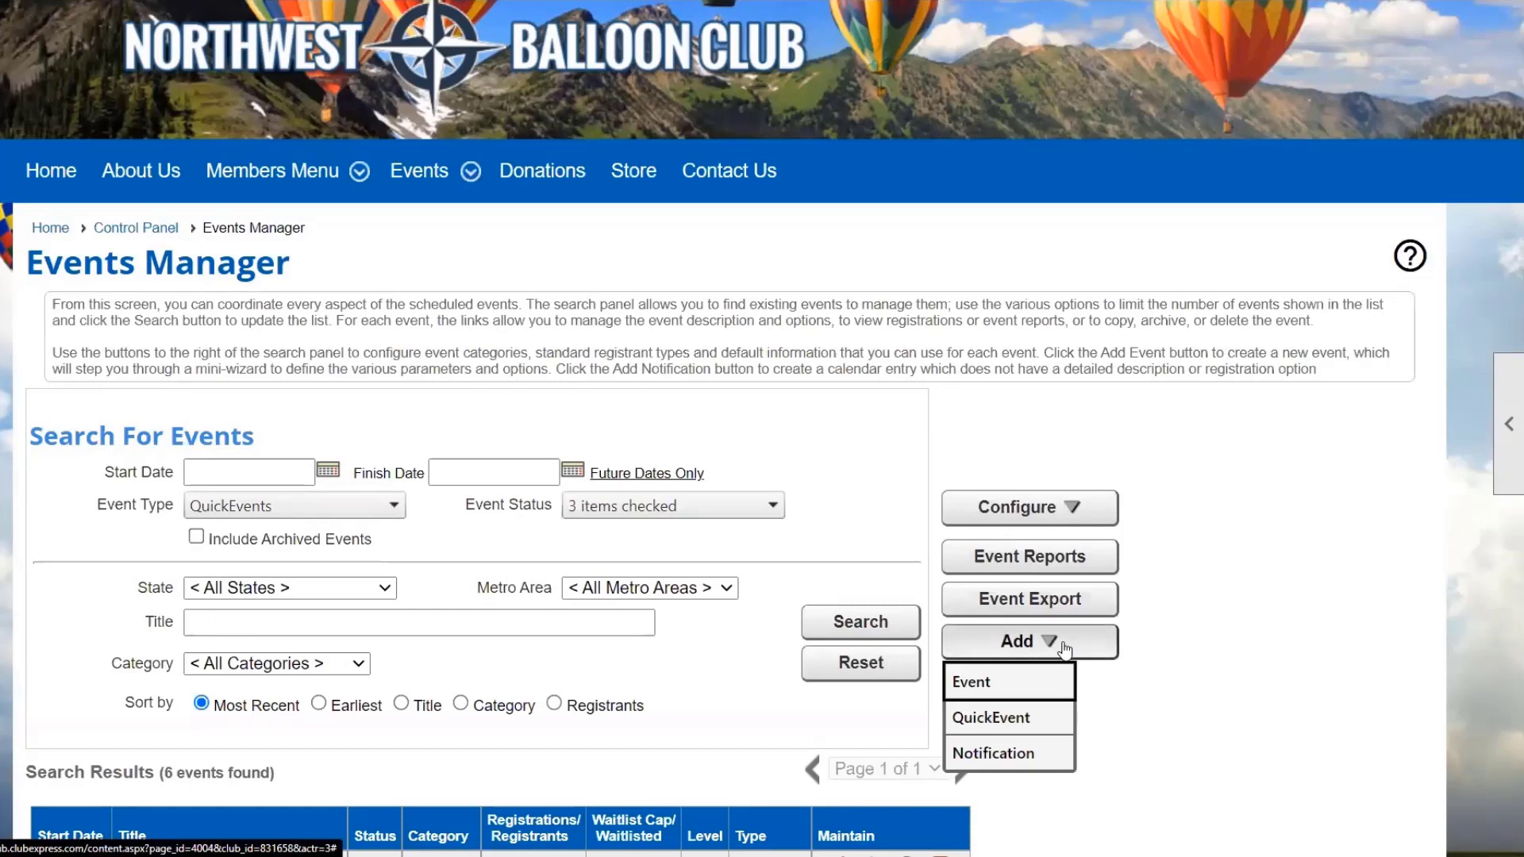
{"action": "left_click", "coordinate": [1022, 719]}
{"action": "scroll", "coordinate": [1279, 591], "scroll_direction": "down", "scroll_amount": 3}
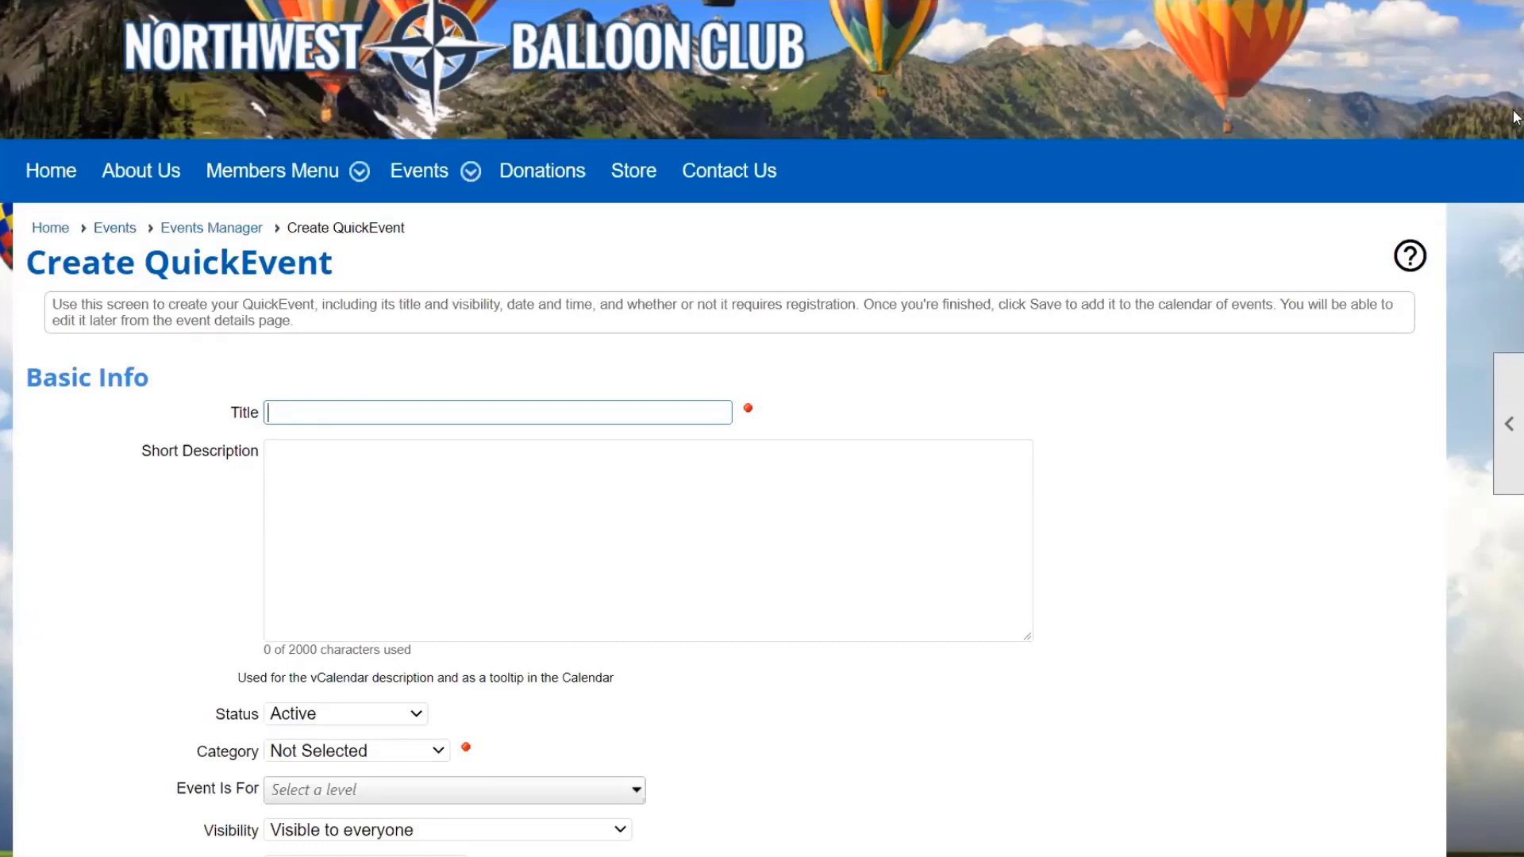
{"action": "scroll", "coordinate": [1516, 127], "scroll_direction": "down", "scroll_amount": 2}
{"action": "scroll", "coordinate": [1516, 166], "scroll_direction": "down", "scroll_amount": 5}
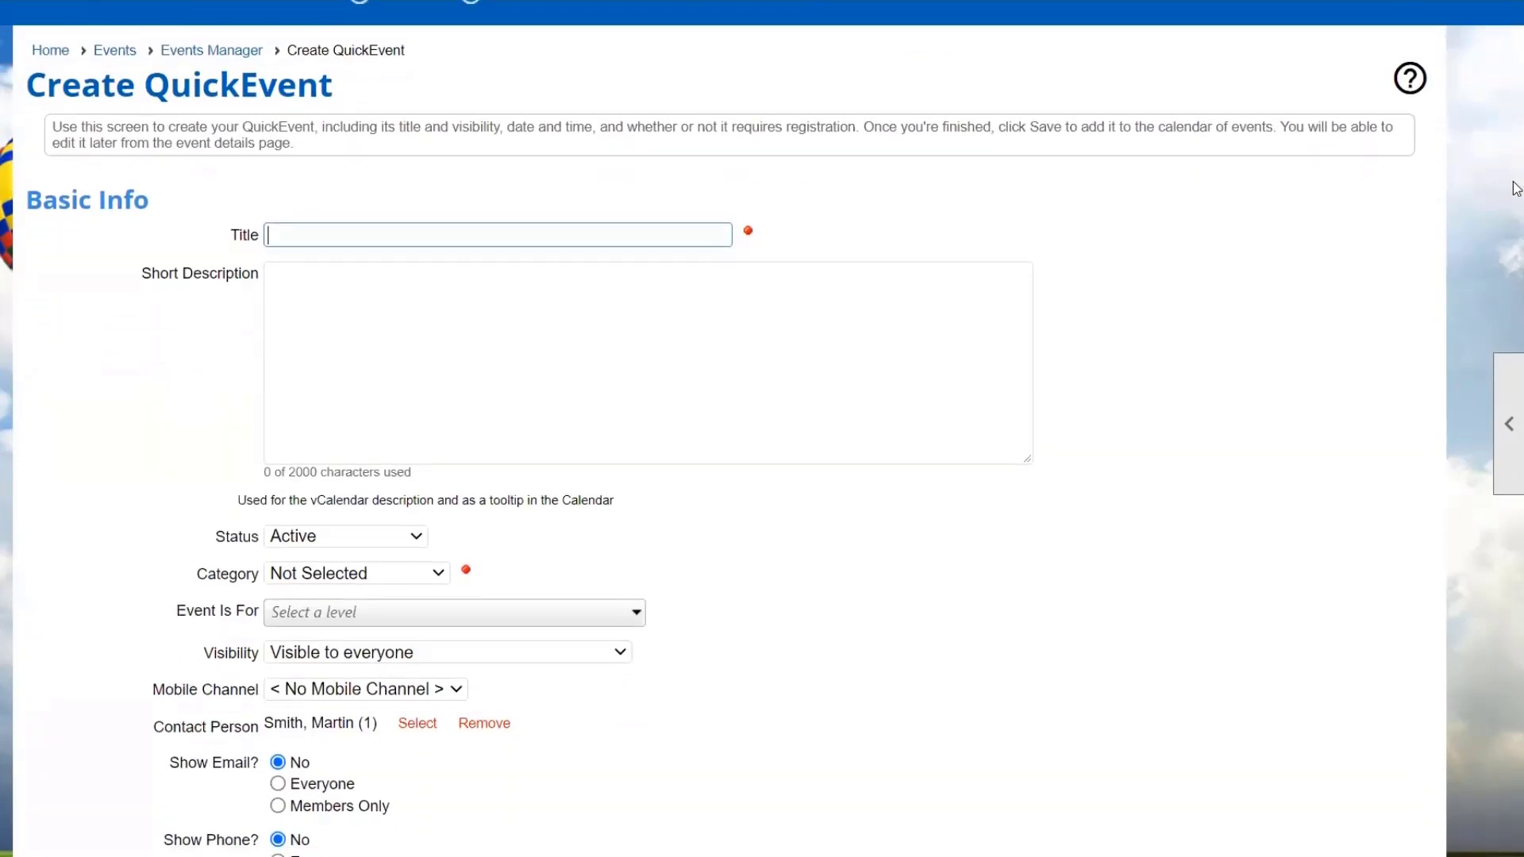
{"action": "scroll", "coordinate": [1516, 313], "scroll_direction": "down", "scroll_amount": 7}
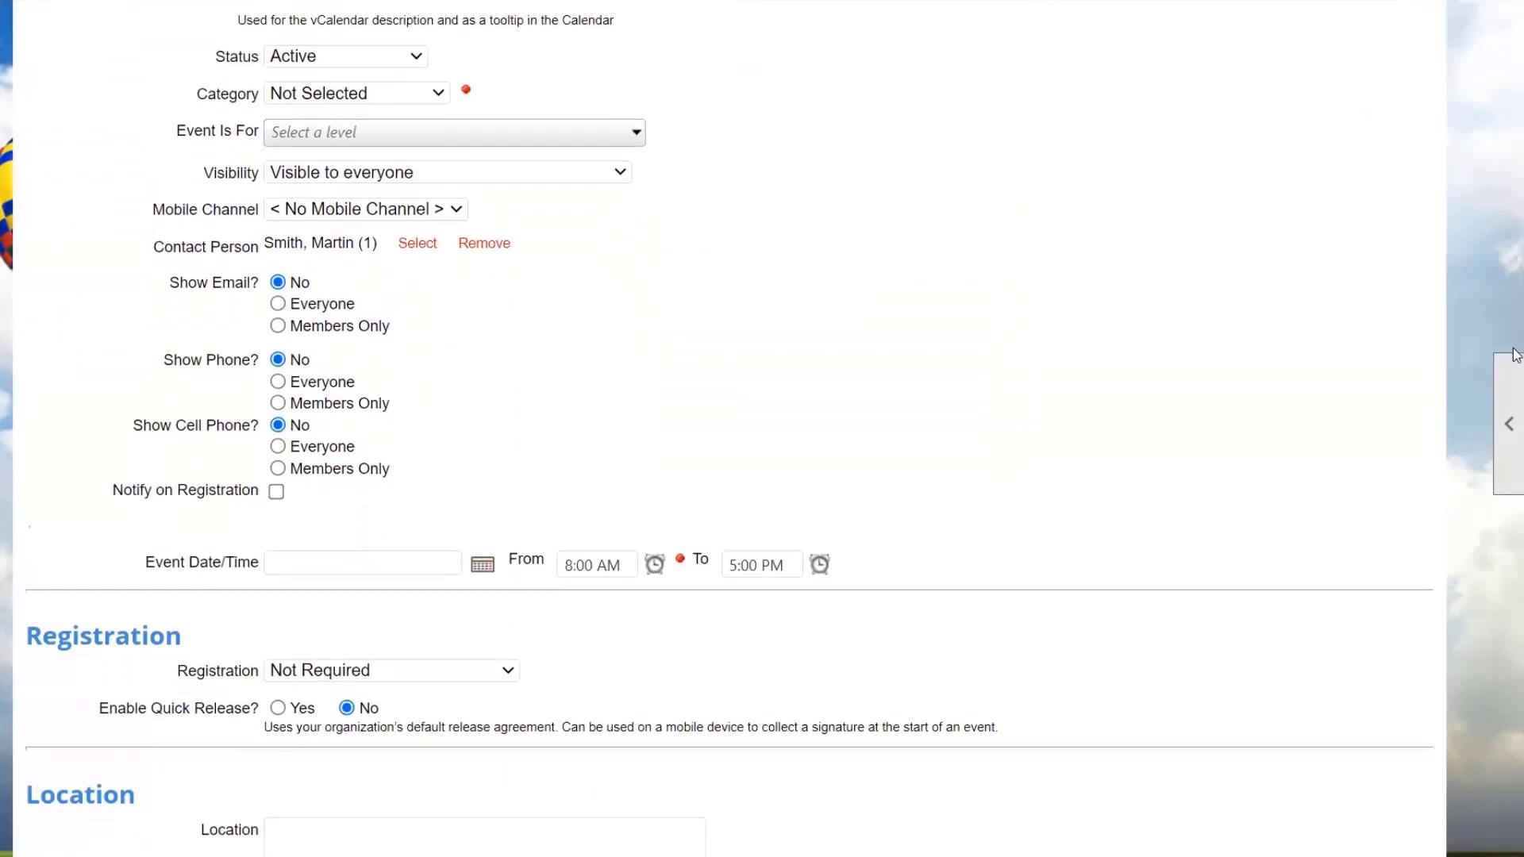
{"action": "scroll", "coordinate": [1516, 500], "scroll_direction": "down", "scroll_amount": 1}
{"action": "scroll", "coordinate": [1516, 452], "scroll_direction": "up", "scroll_amount": 4}
{"action": "scroll", "coordinate": [1516, 409], "scroll_direction": "up", "scroll_amount": 8}
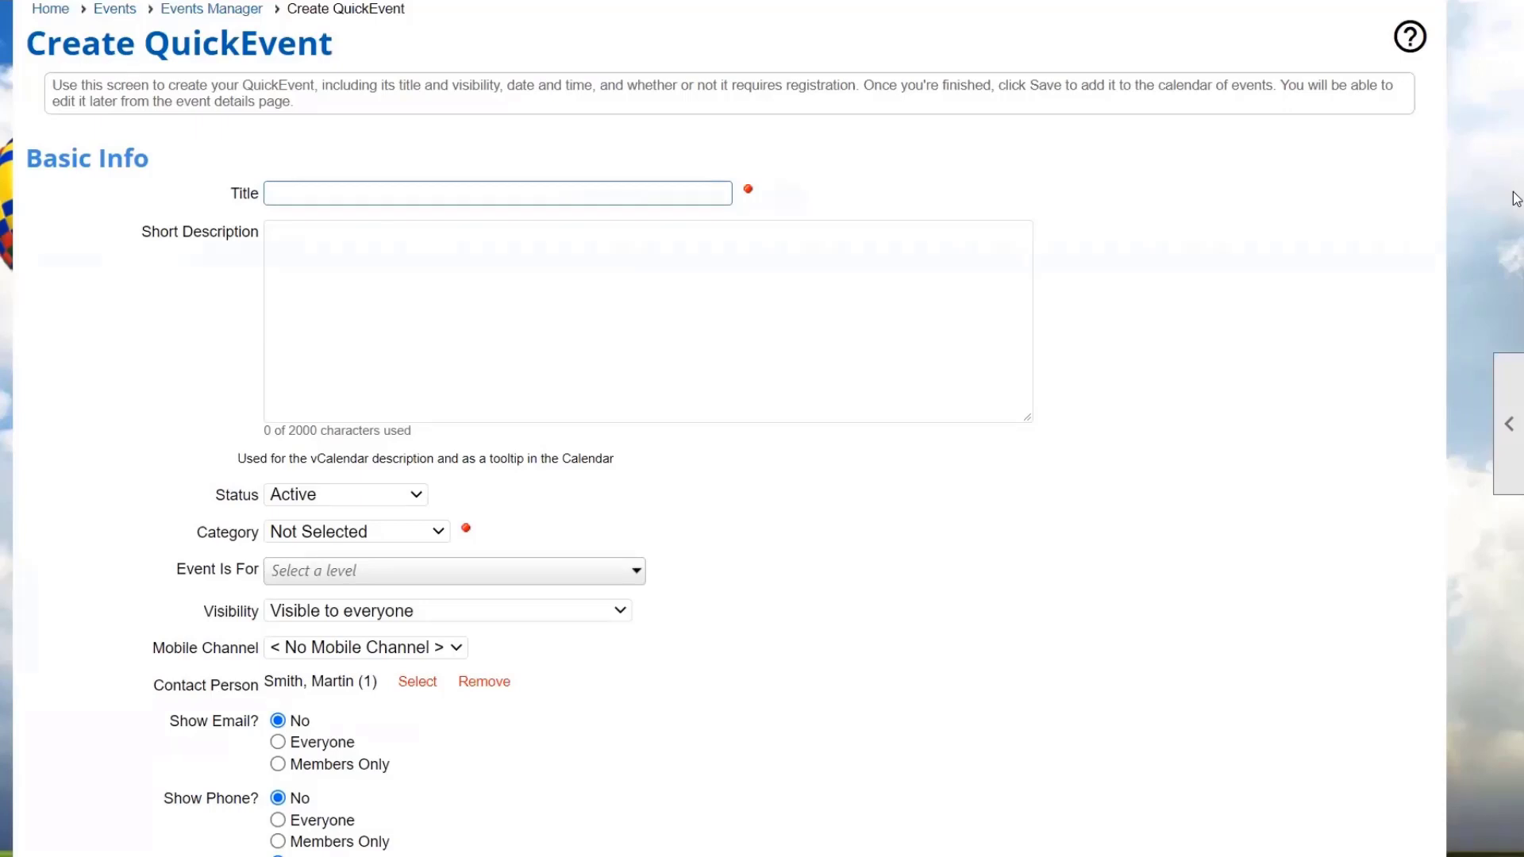
Title the QuickEvent "Save the Date! NYE Party" and enter the short description "ONLY a save the date.".
{"action": "type", "text": "Sa"}
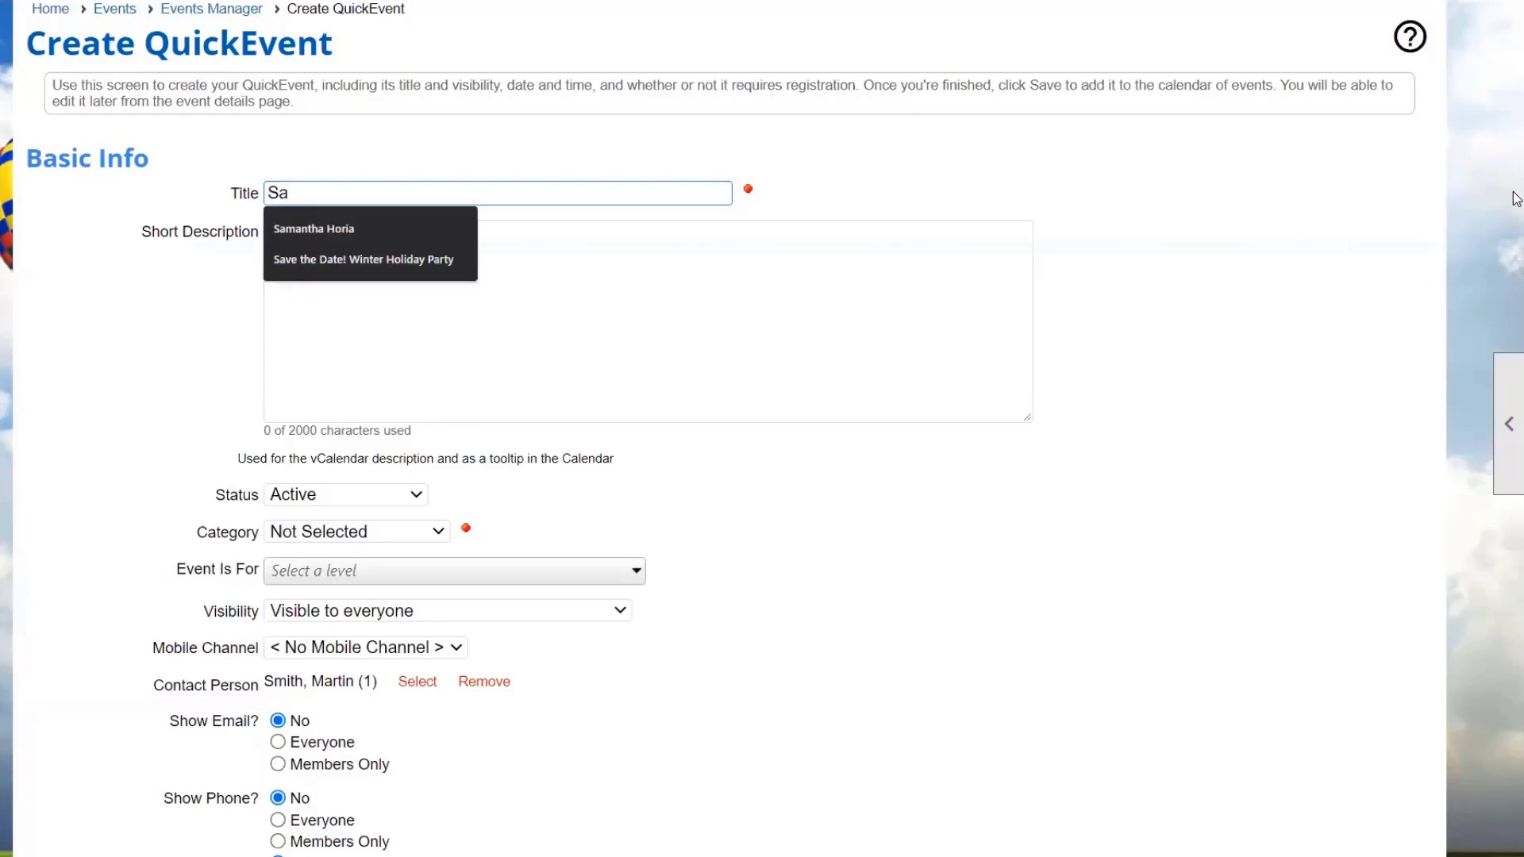
{"action": "type", "text": "ve"}
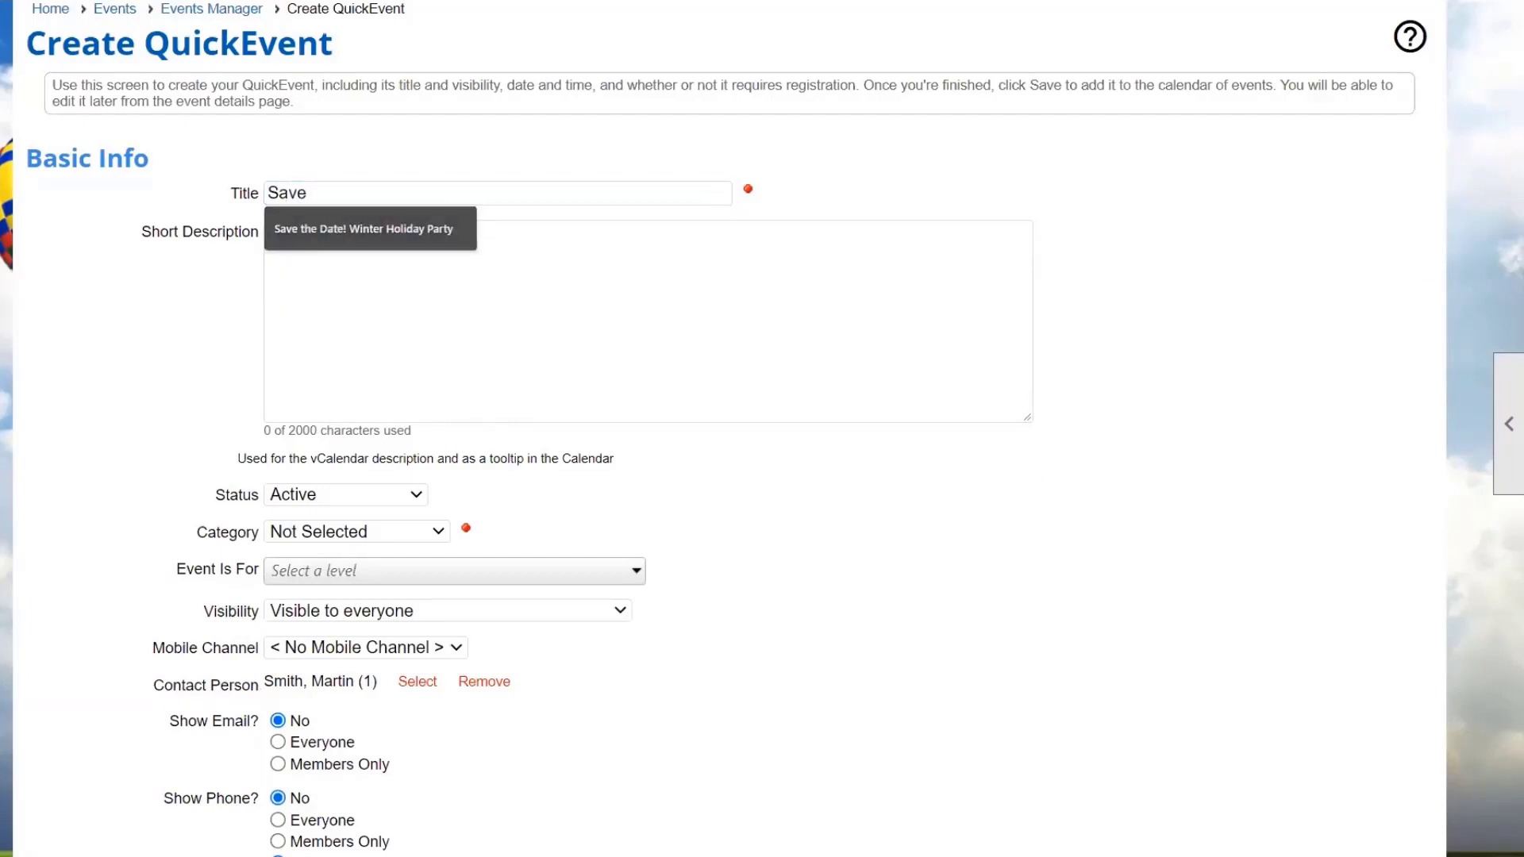
{"action": "left_click", "coordinate": [460, 195]}
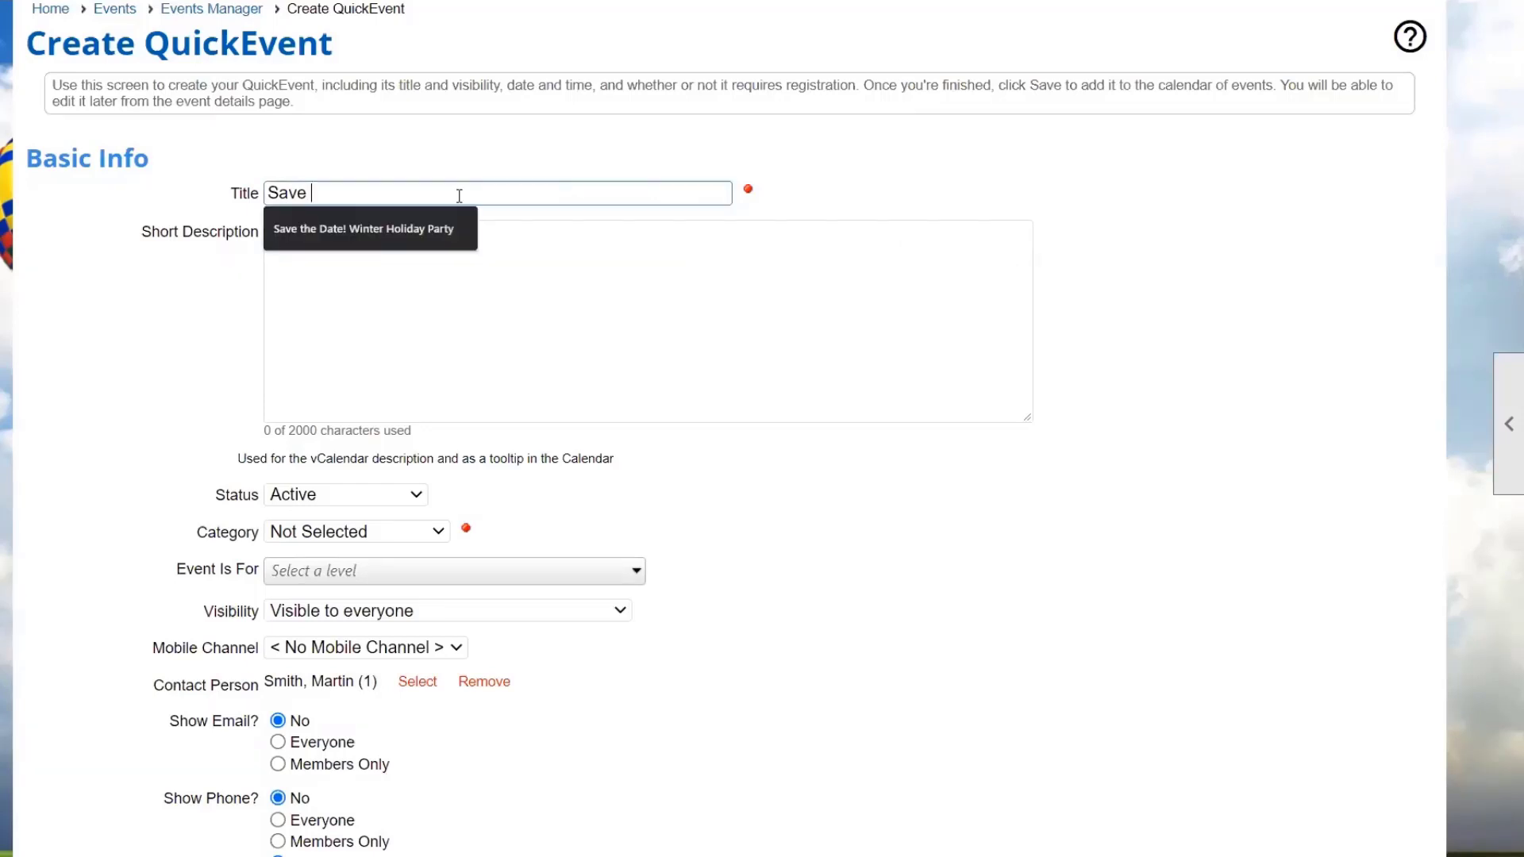
{"action": "type", "text": "the Date! NYE Party"}
{"action": "left_click", "coordinate": [436, 300]}
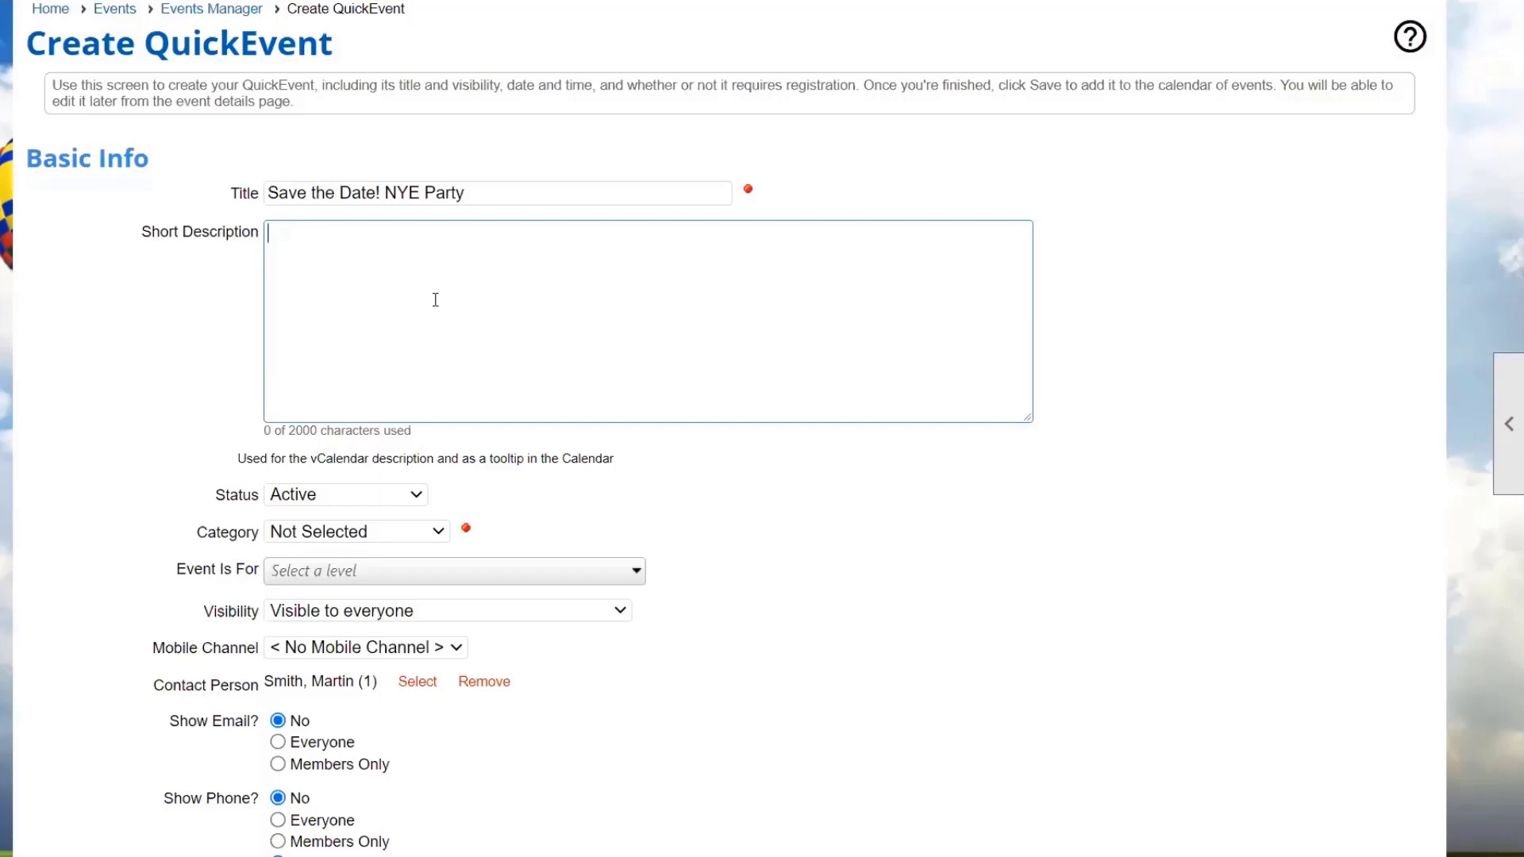
{"action": "type", "text": "ONLY a save the date"}
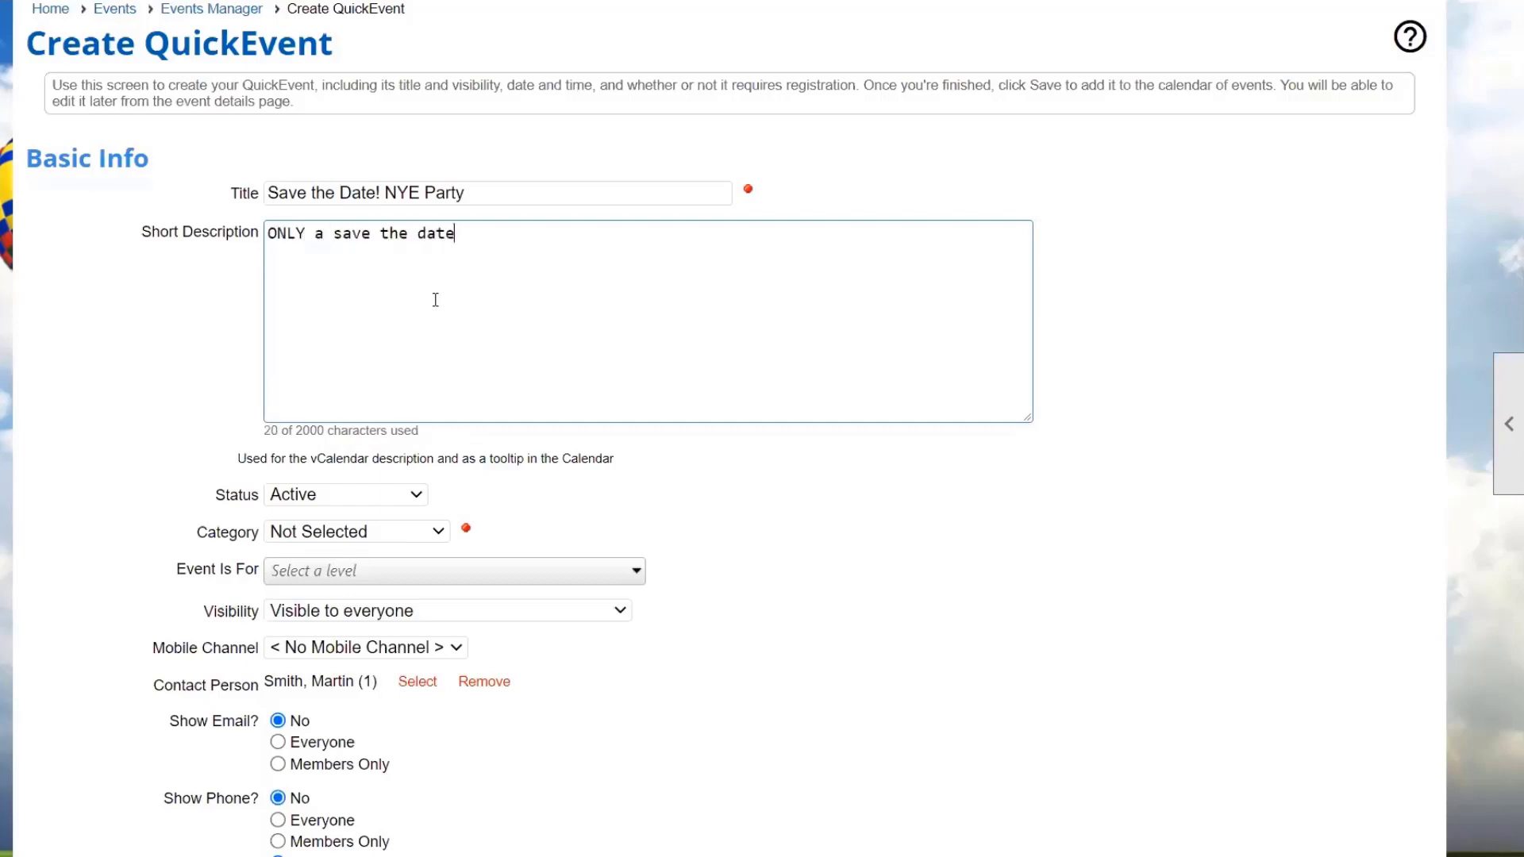
{"action": "type", "text": "."}
Check the status options, keeping Active, and set the category to Social Event and the event's level to demotestclub.
{"action": "scroll", "coordinate": [435, 452], "scroll_direction": "down", "scroll_amount": 2}
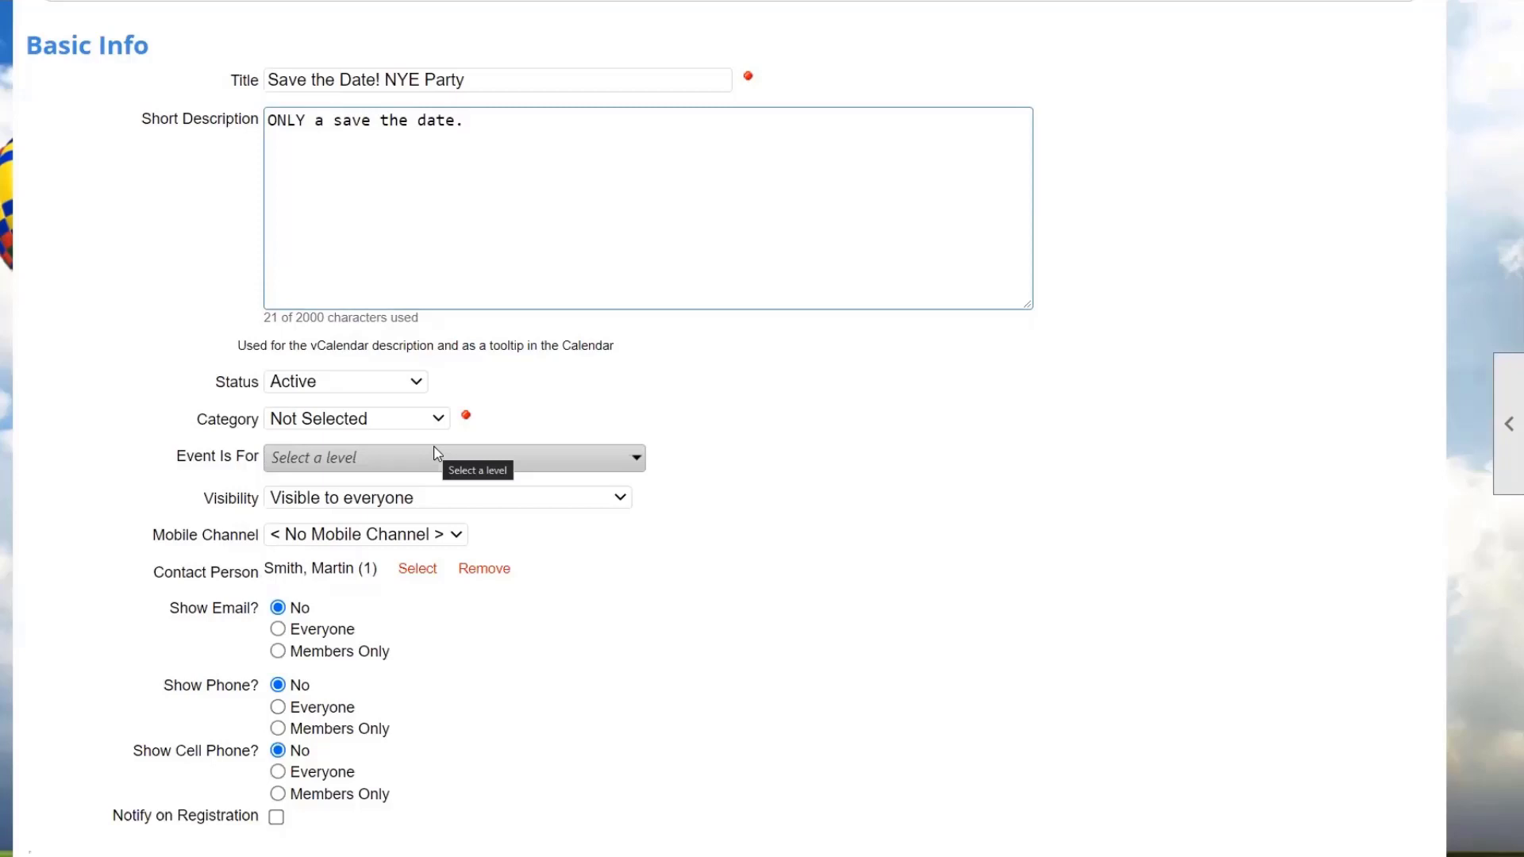
{"action": "left_click", "coordinate": [401, 382]}
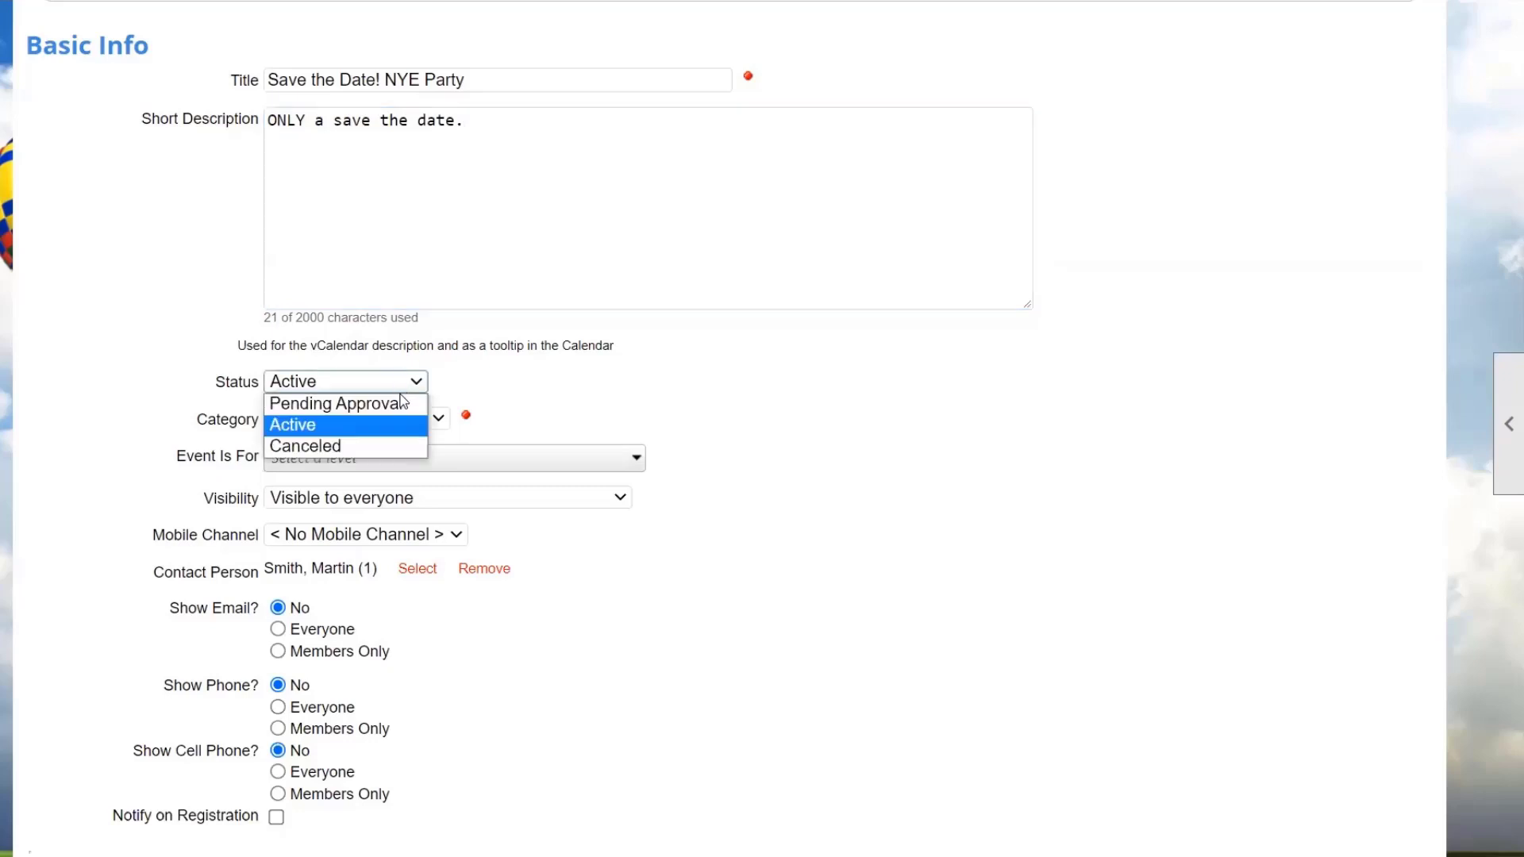
{"action": "left_click", "coordinate": [465, 386]}
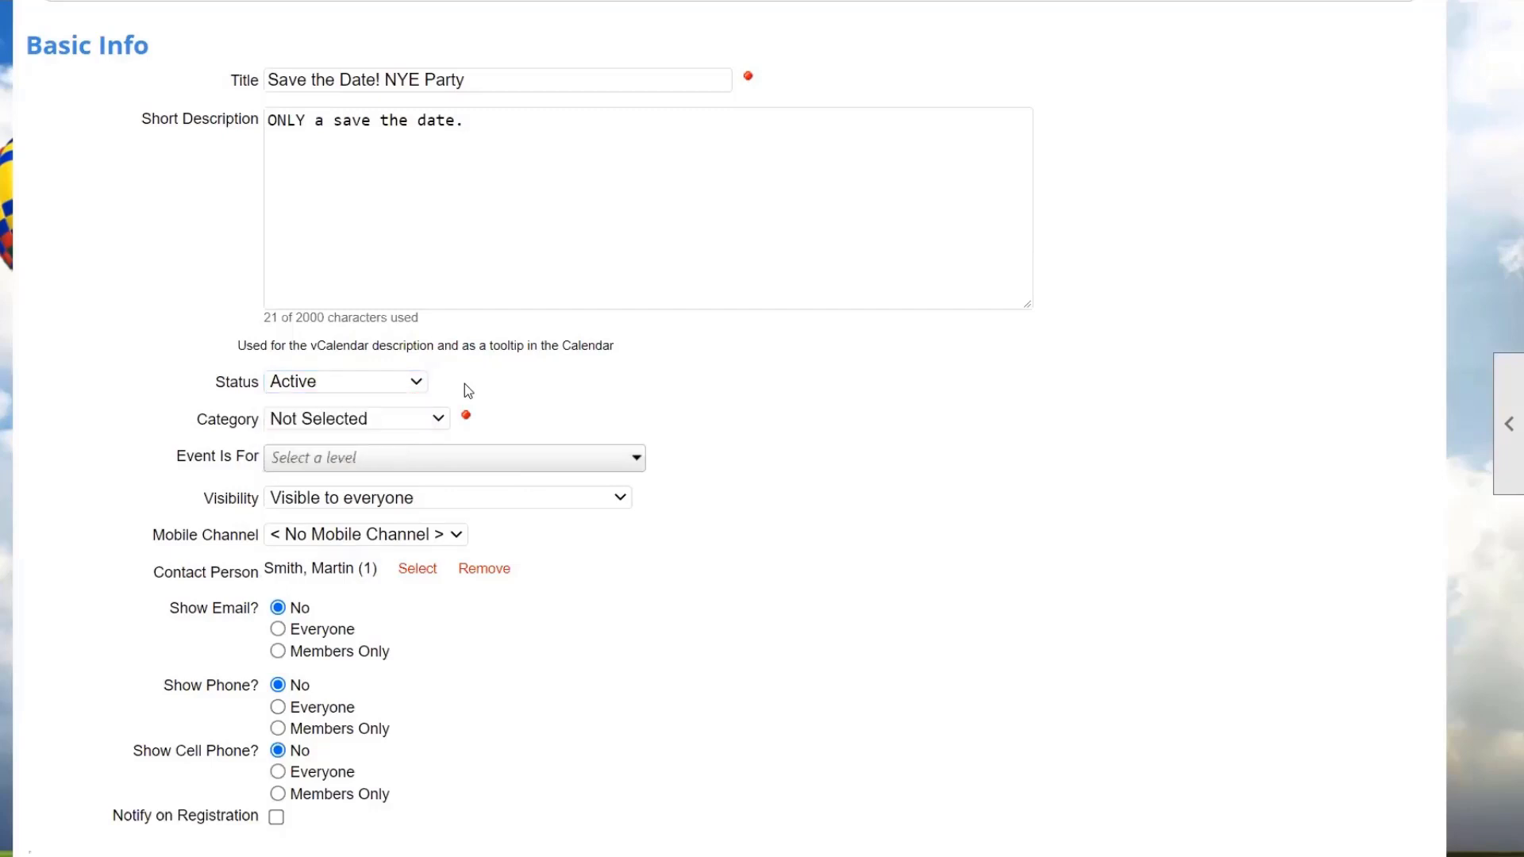
{"action": "left_click", "coordinate": [383, 423]}
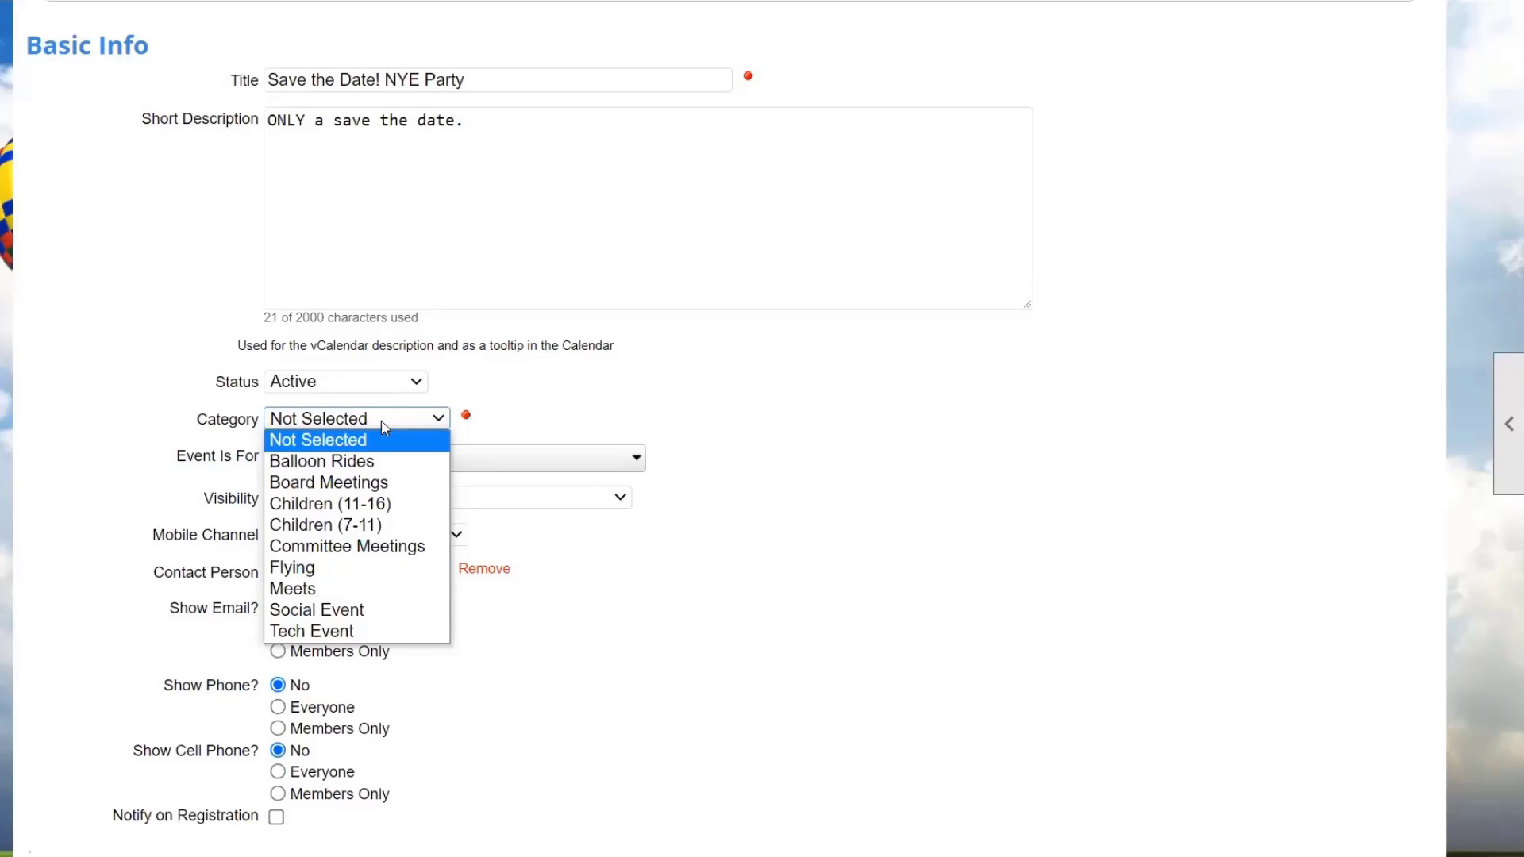
{"action": "left_click", "coordinate": [386, 614]}
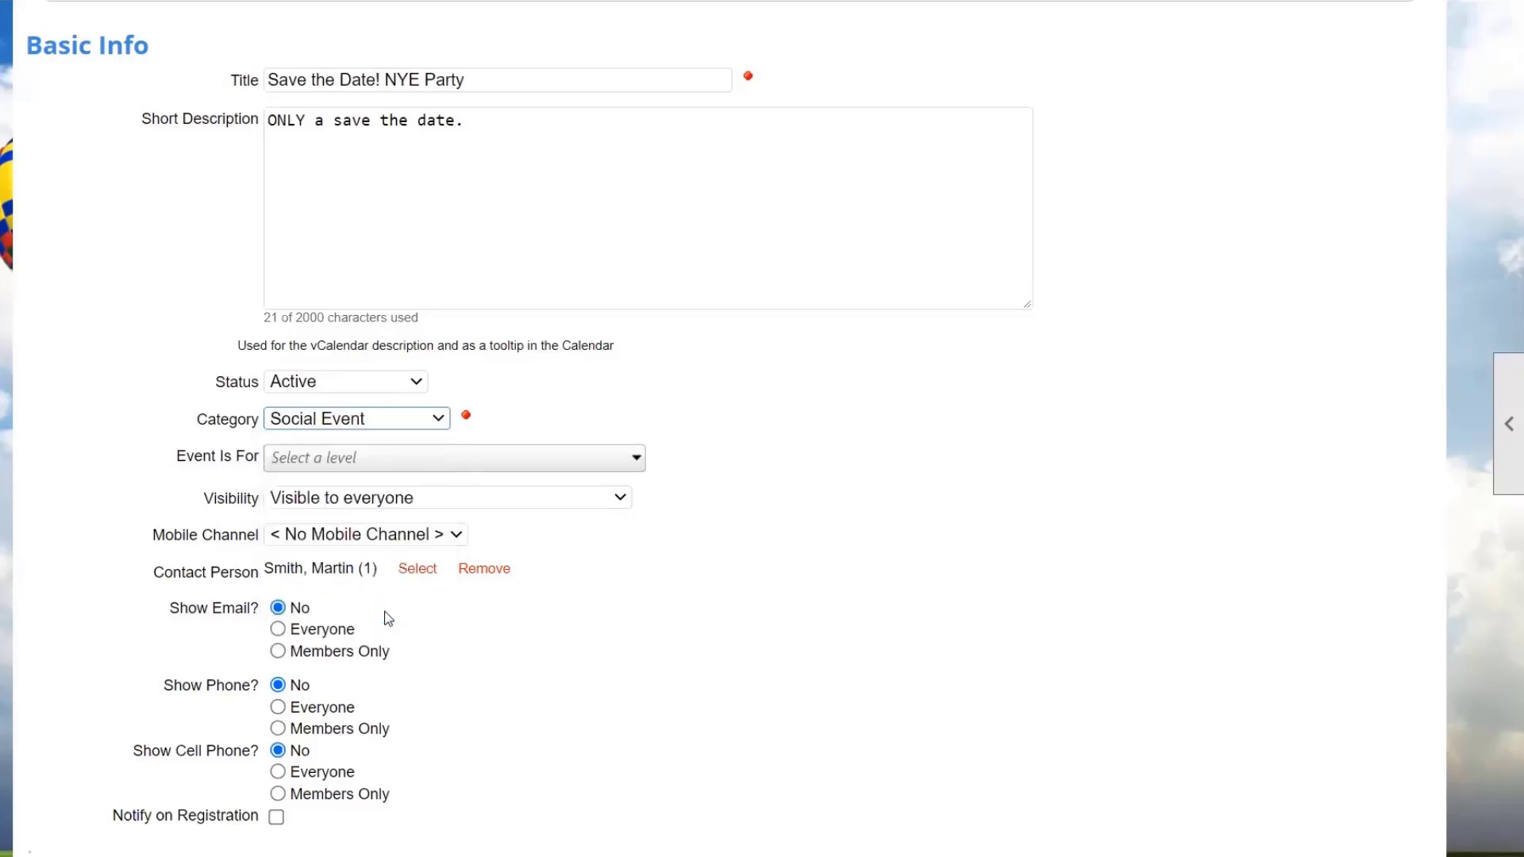
{"action": "left_click", "coordinate": [637, 461]}
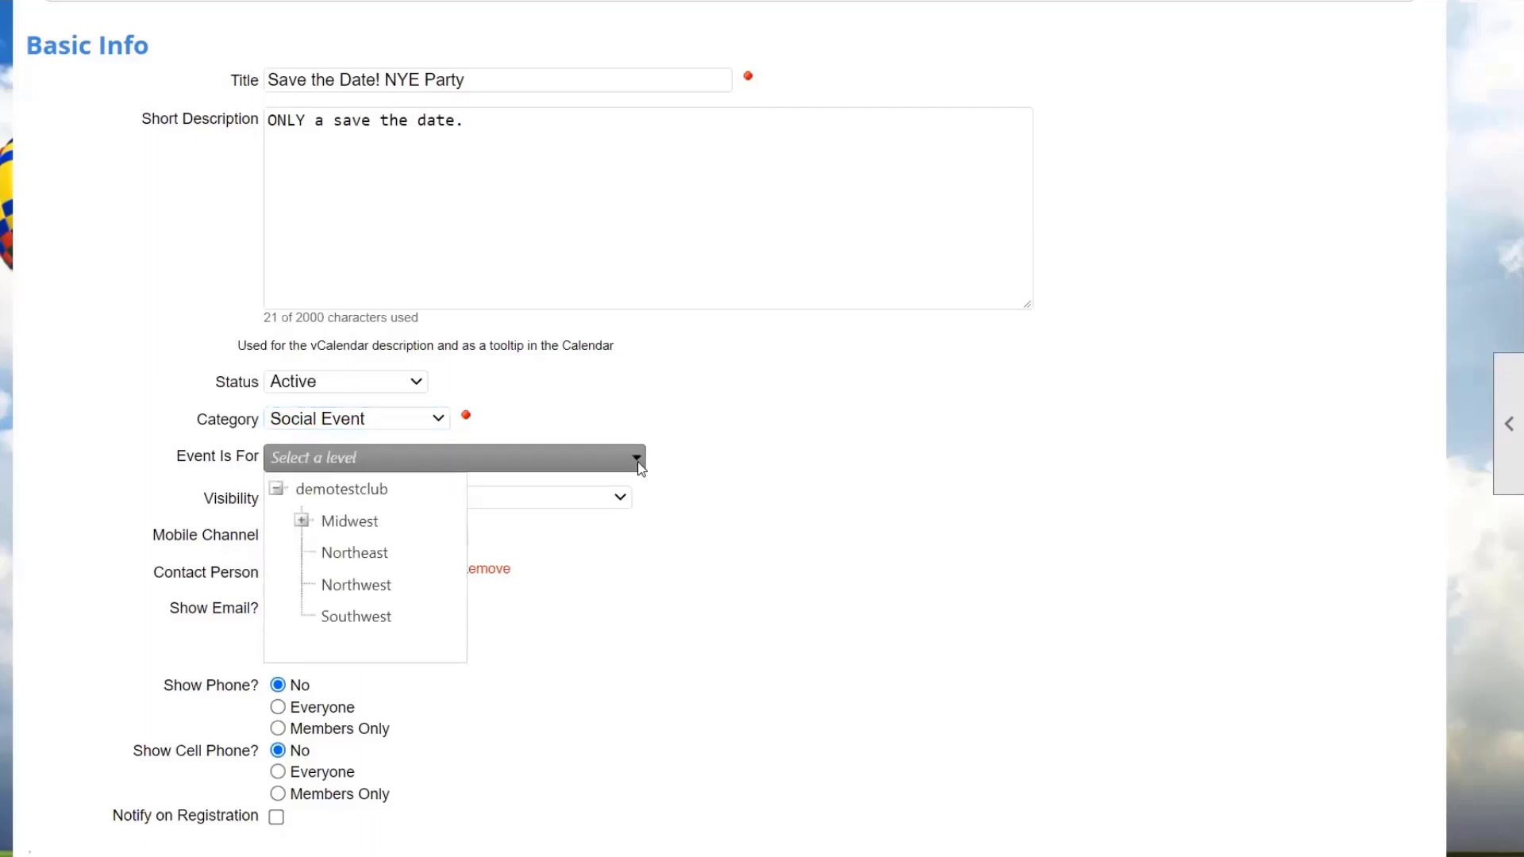
{"action": "left_click", "coordinate": [370, 490]}
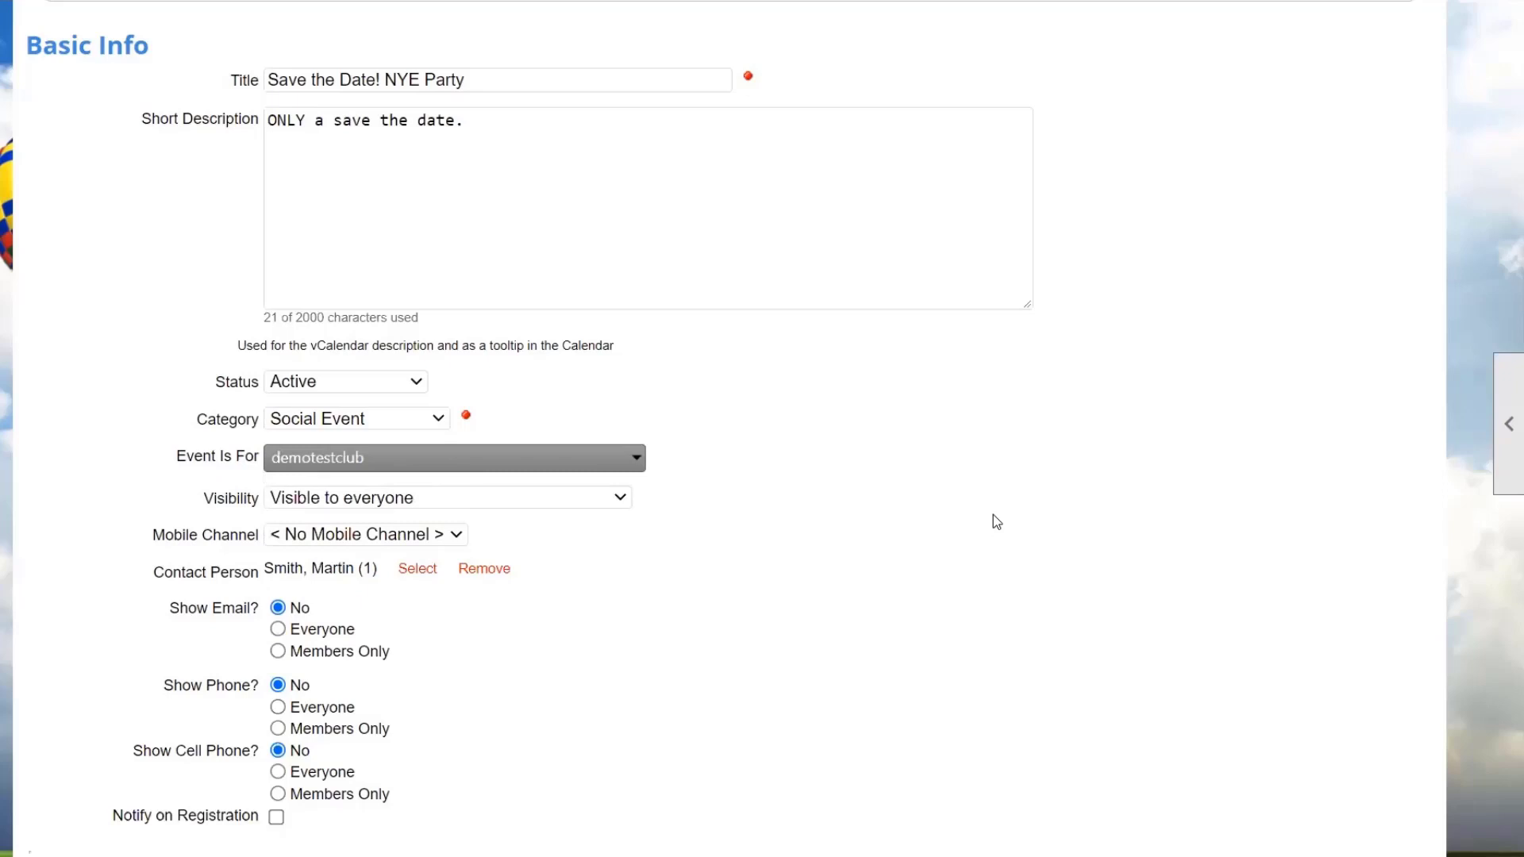
Set the event's visibility to "Visible to members only".
{"action": "scroll", "coordinate": [879, 528], "scroll_direction": "down", "scroll_amount": 1}
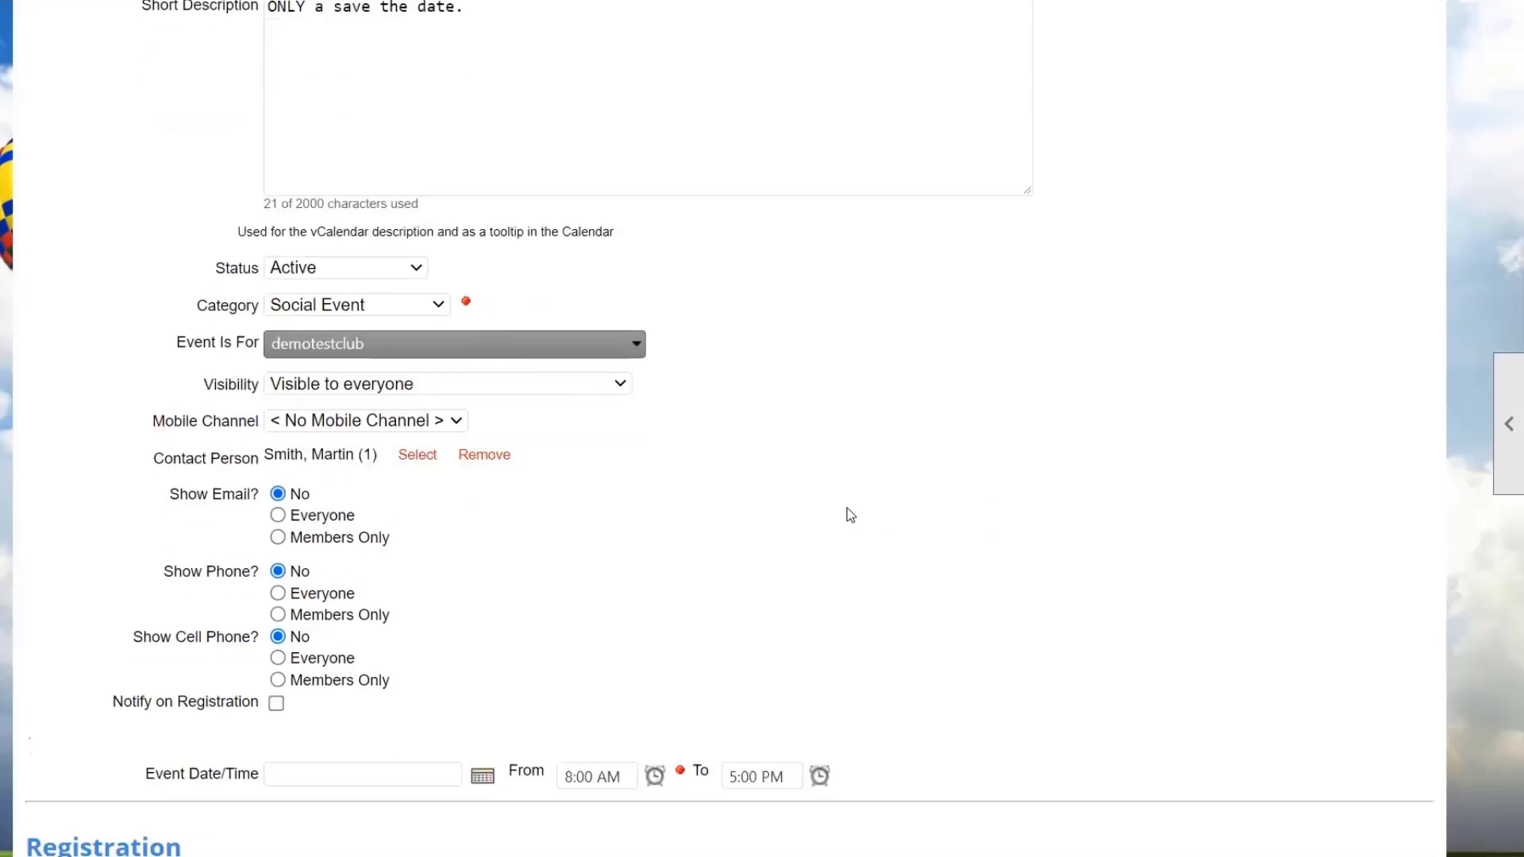
{"action": "left_click", "coordinate": [582, 385]}
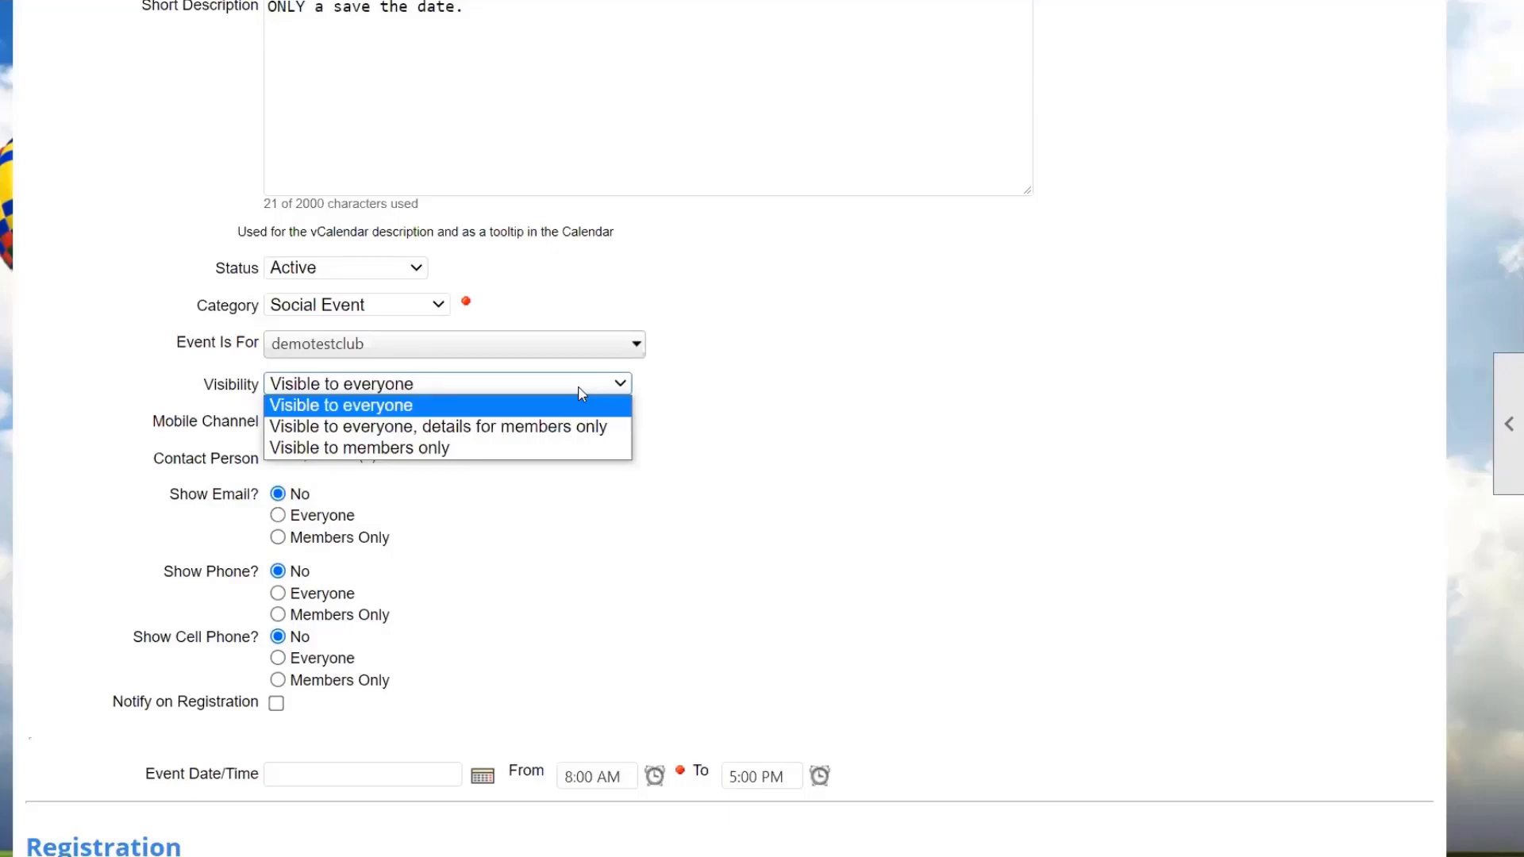
{"action": "left_click", "coordinate": [550, 449]}
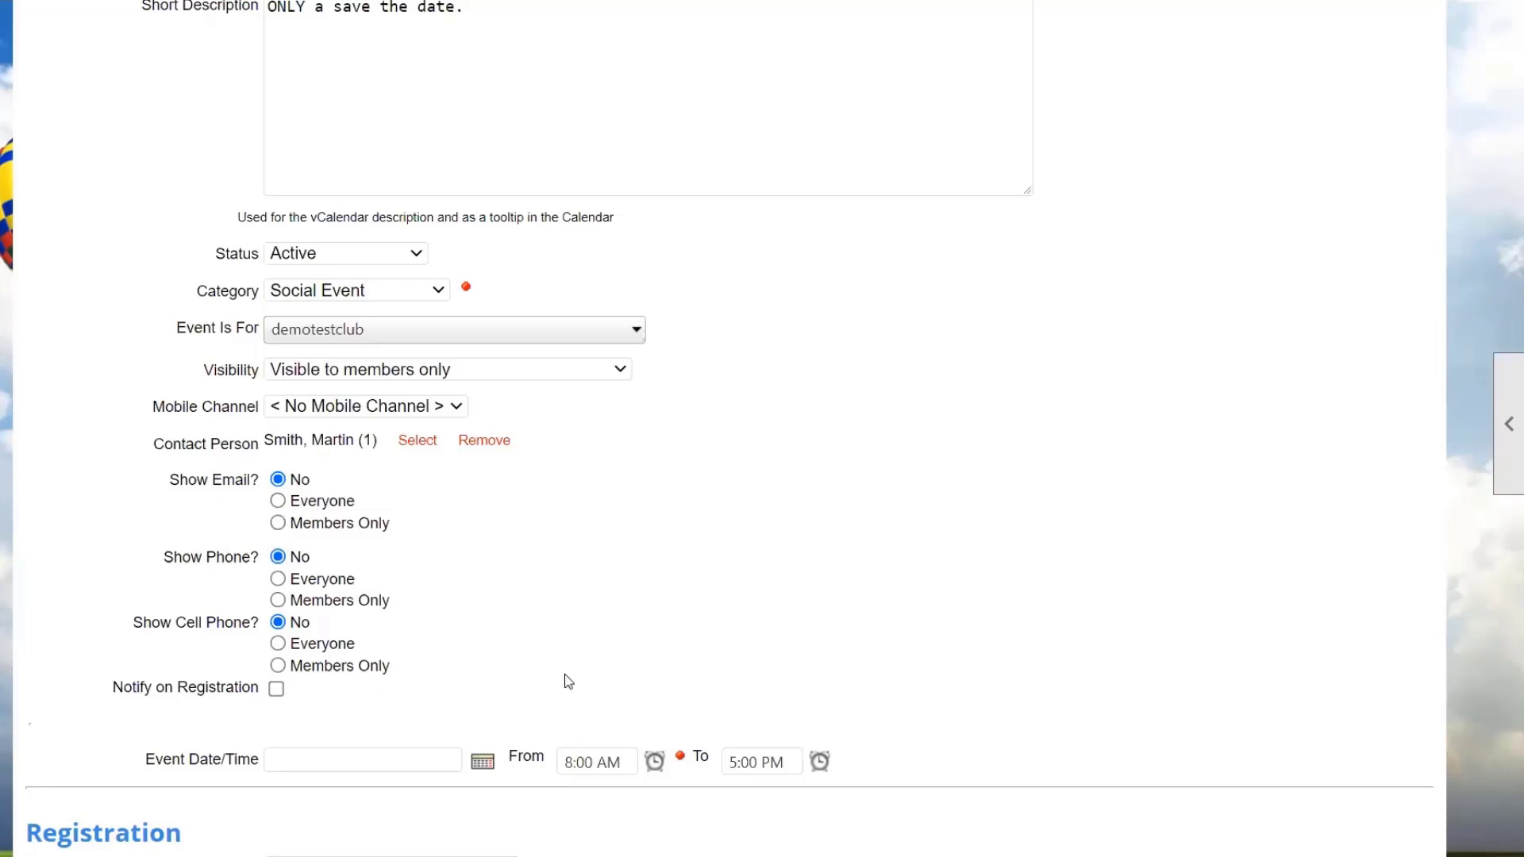
Set the event date to 12/31/2021.
{"action": "scroll", "coordinate": [568, 680], "scroll_direction": "down", "scroll_amount": 1}
{"action": "left_click", "coordinate": [484, 651]}
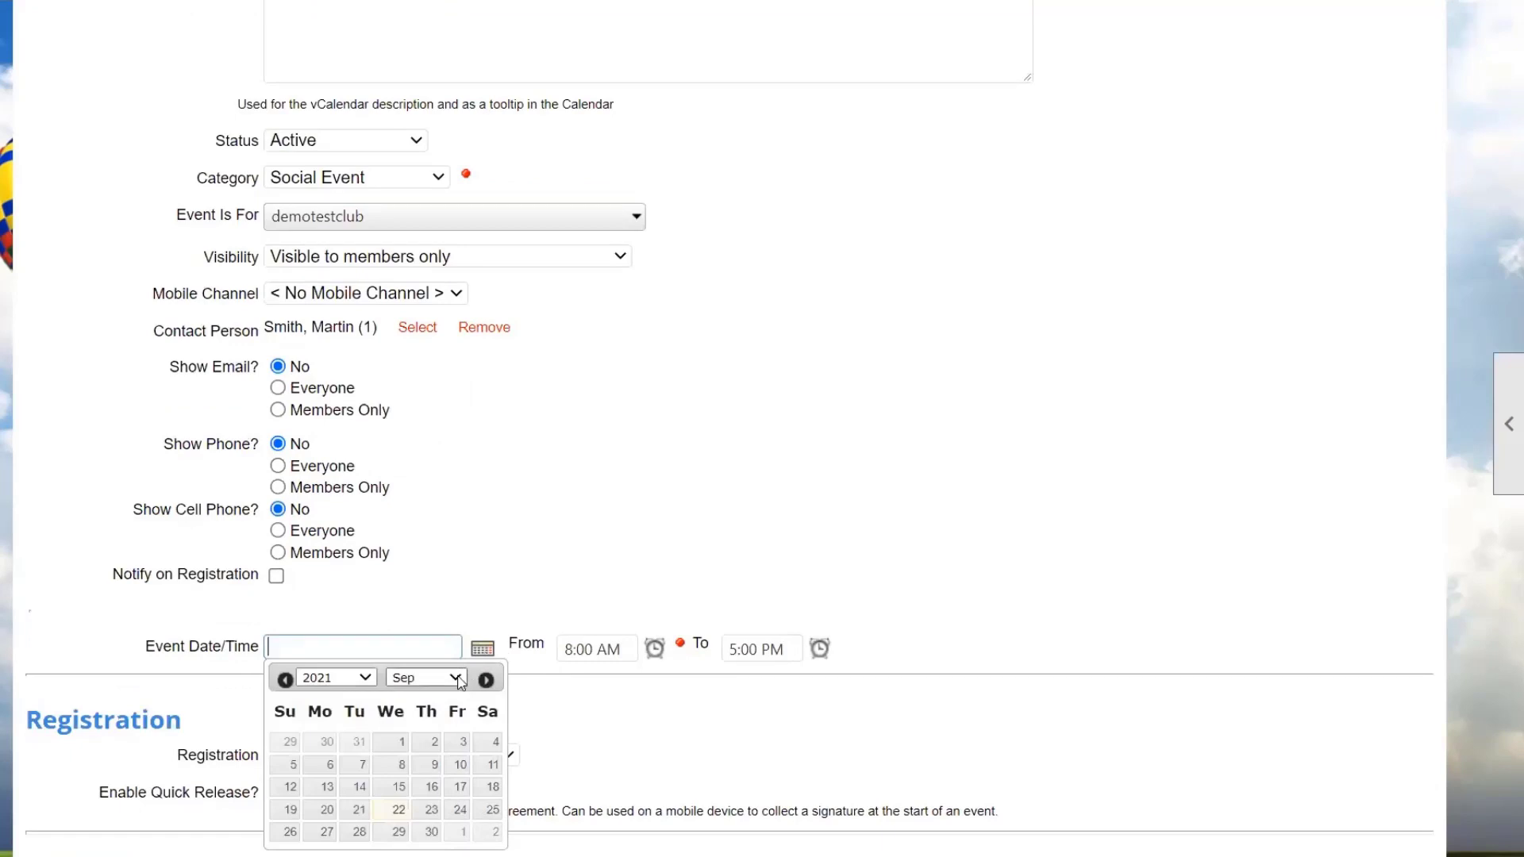
{"action": "left_click", "coordinate": [462, 684]}
{"action": "left_click", "coordinate": [420, 659]}
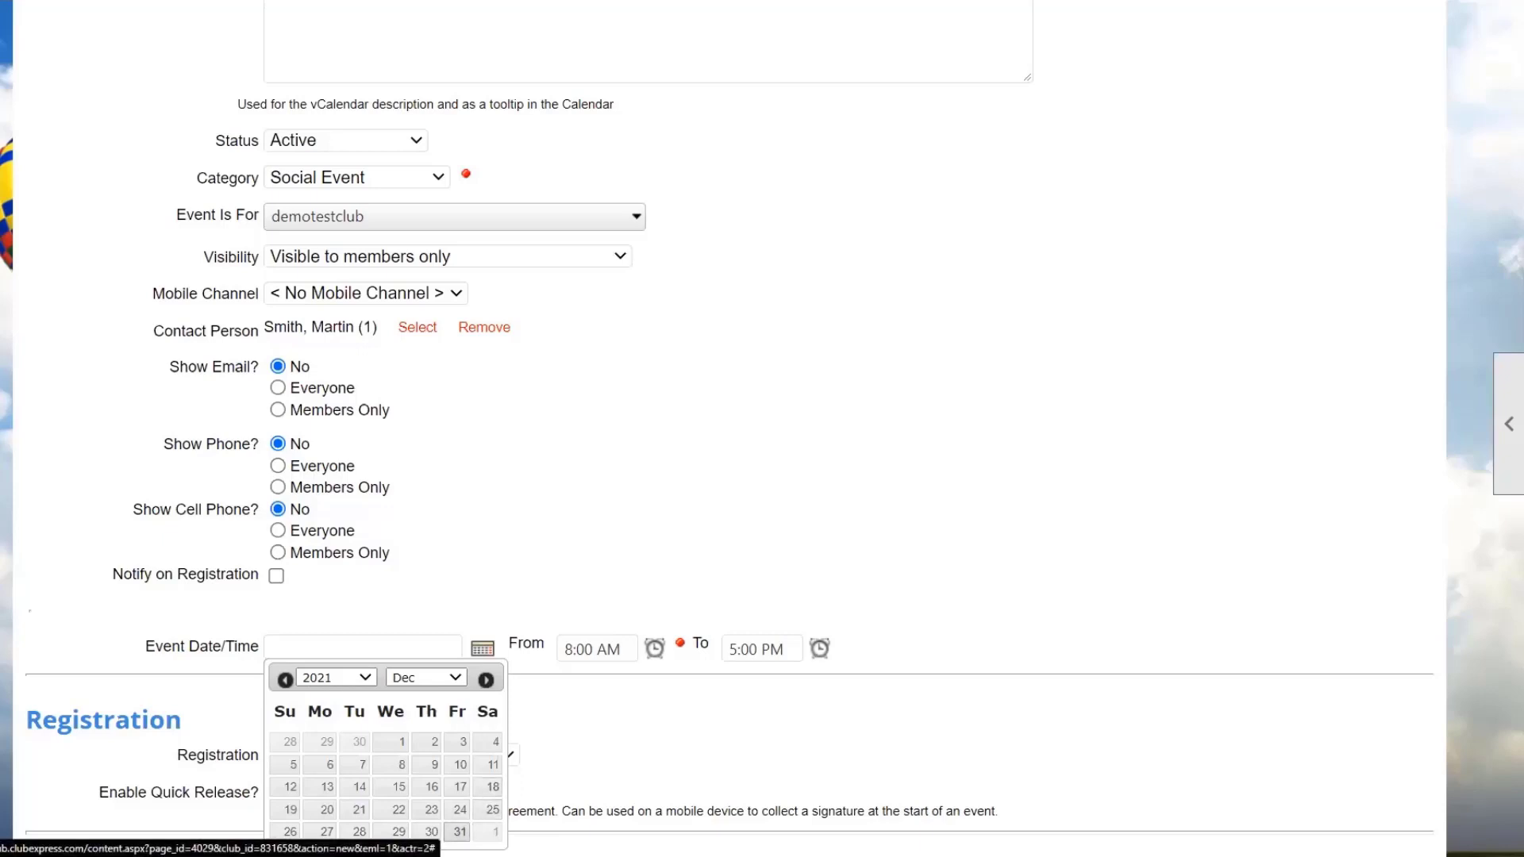
{"action": "left_click", "coordinate": [460, 832]}
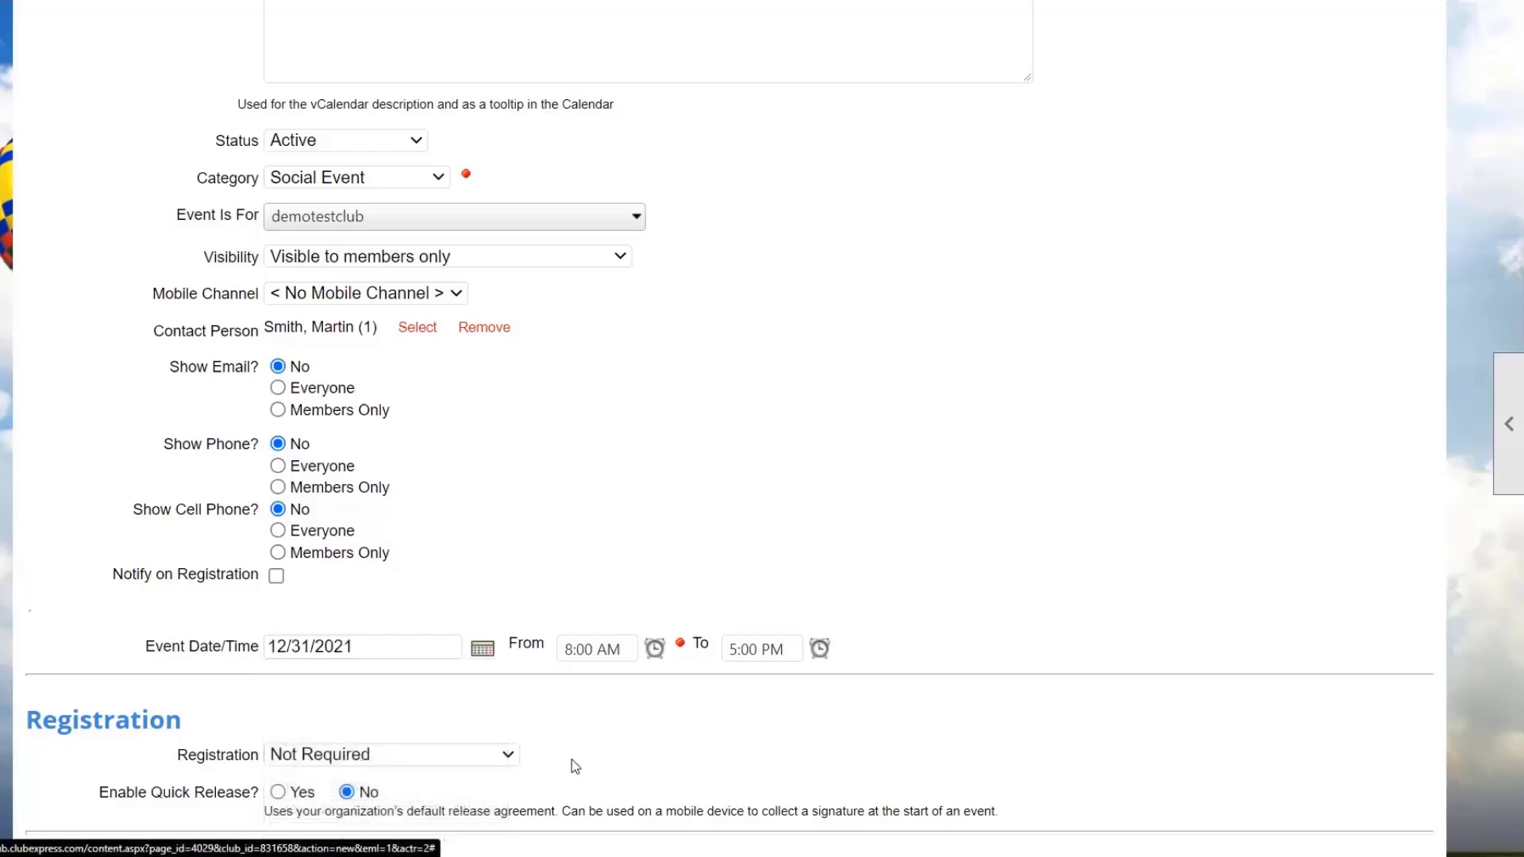
Set the event time to run from 6:00 PM to 11:00 PM.
{"action": "left_click", "coordinate": [655, 649]}
{"action": "left_click", "coordinate": [1052, 794]}
{"action": "left_click", "coordinate": [734, 649]}
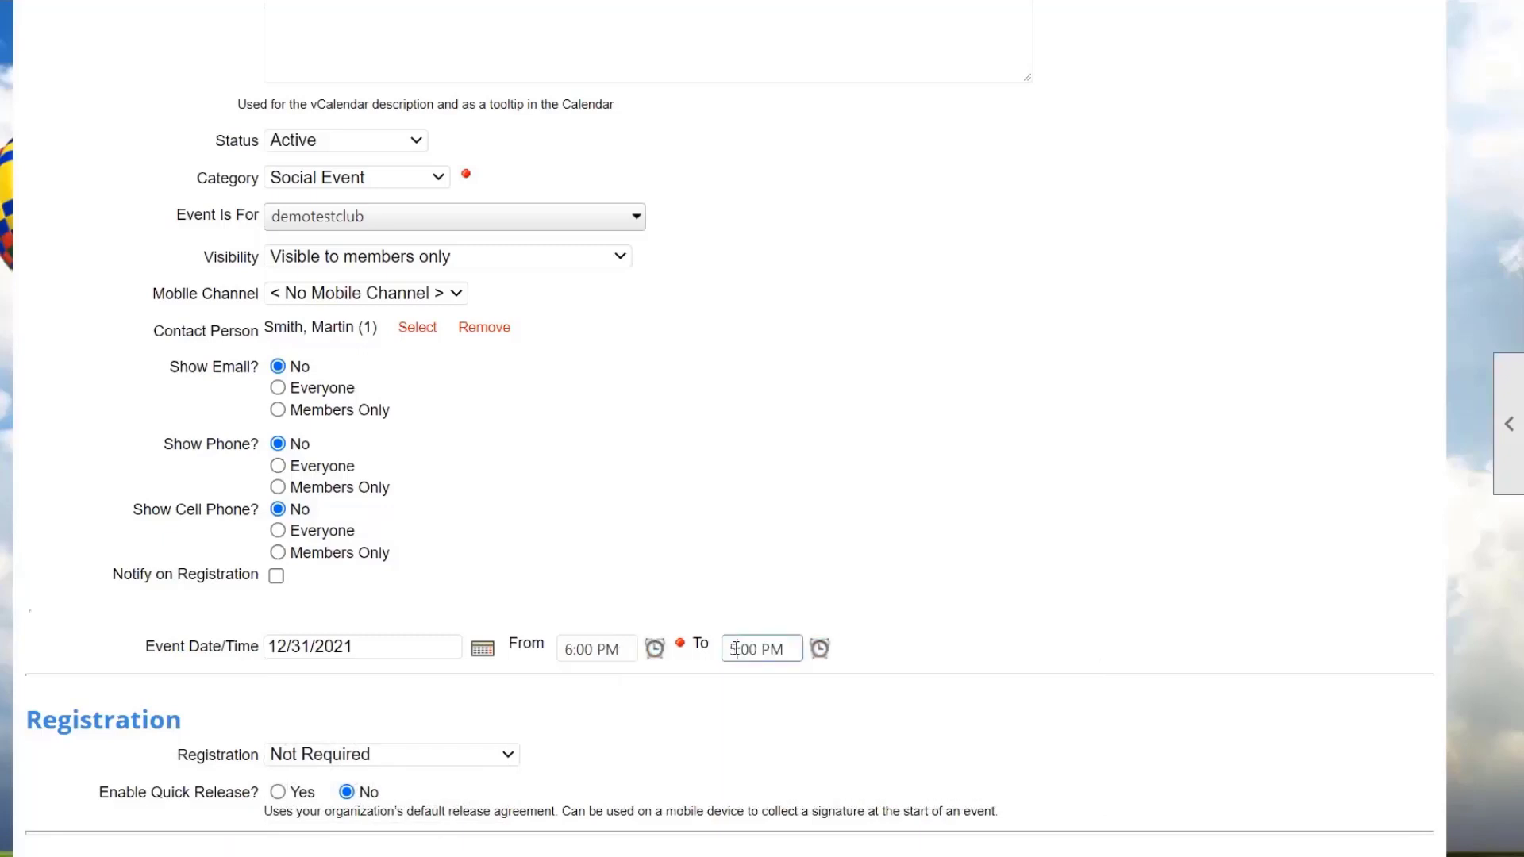
{"action": "key", "text": "BackSpace"}
{"action": "type", "text": "11"}
{"action": "left_click", "coordinate": [1034, 691]}
Try the RSVP Only registration type and check the available RSVP scope options.
{"action": "scroll", "coordinate": [1031, 691], "scroll_direction": "down", "scroll_amount": 3}
{"action": "scroll", "coordinate": [931, 690], "scroll_direction": "down", "scroll_amount": 3}
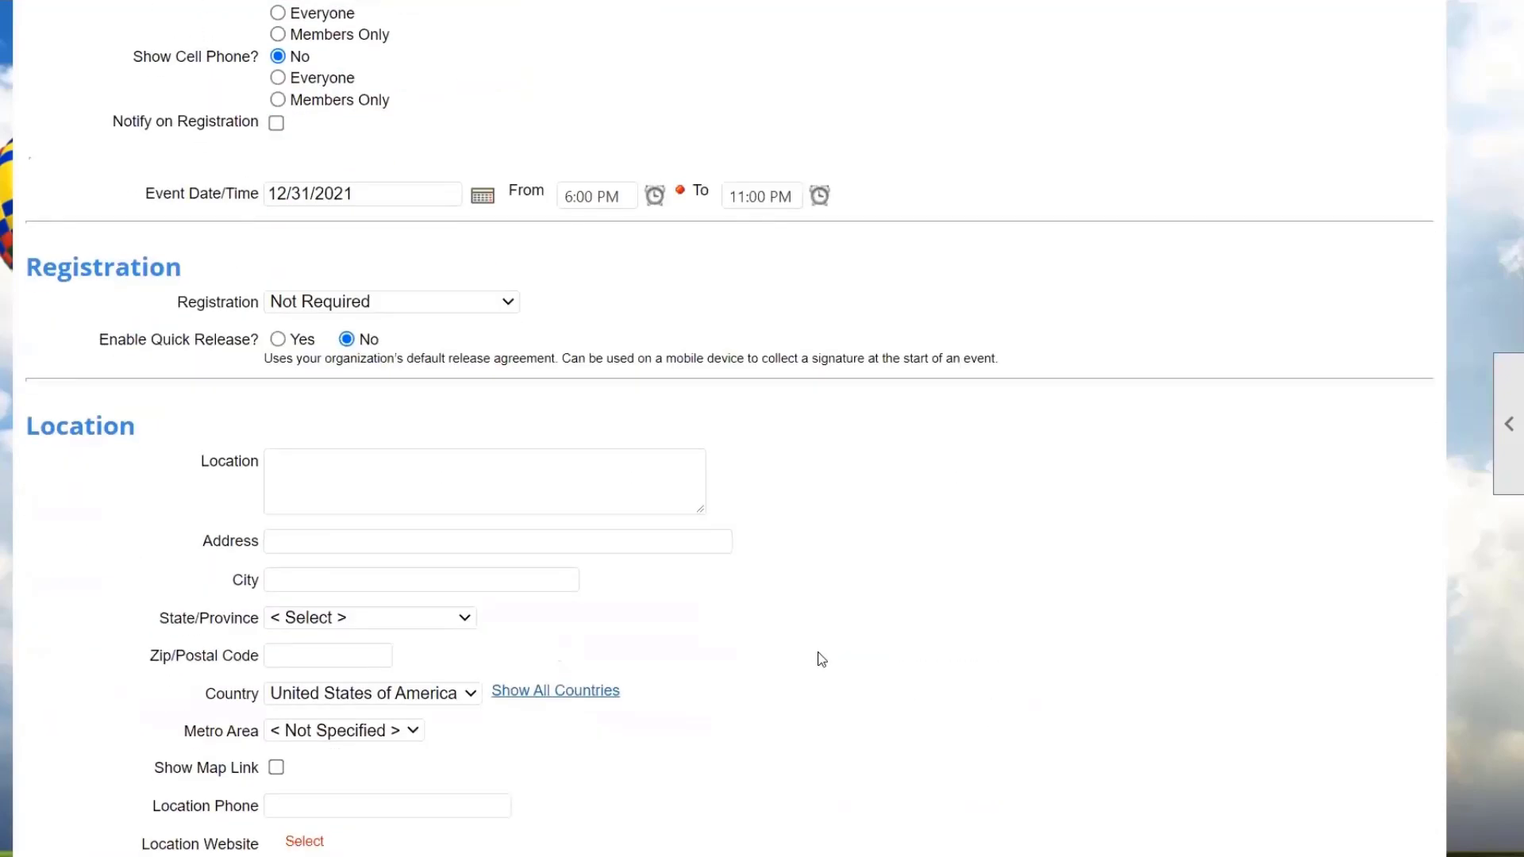
{"action": "left_click", "coordinate": [505, 303]}
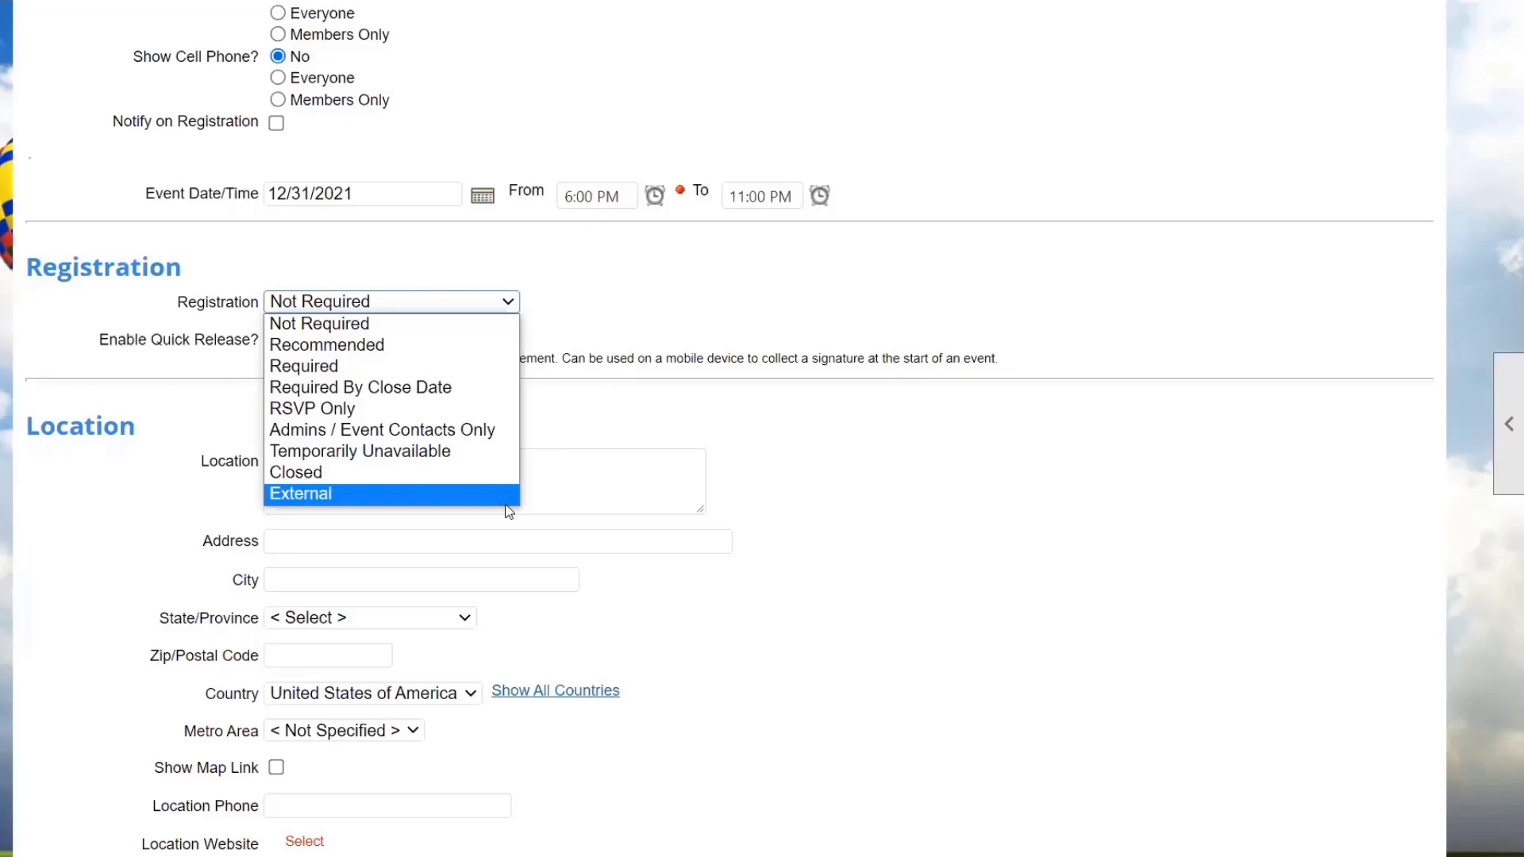
{"action": "left_click", "coordinate": [486, 409]}
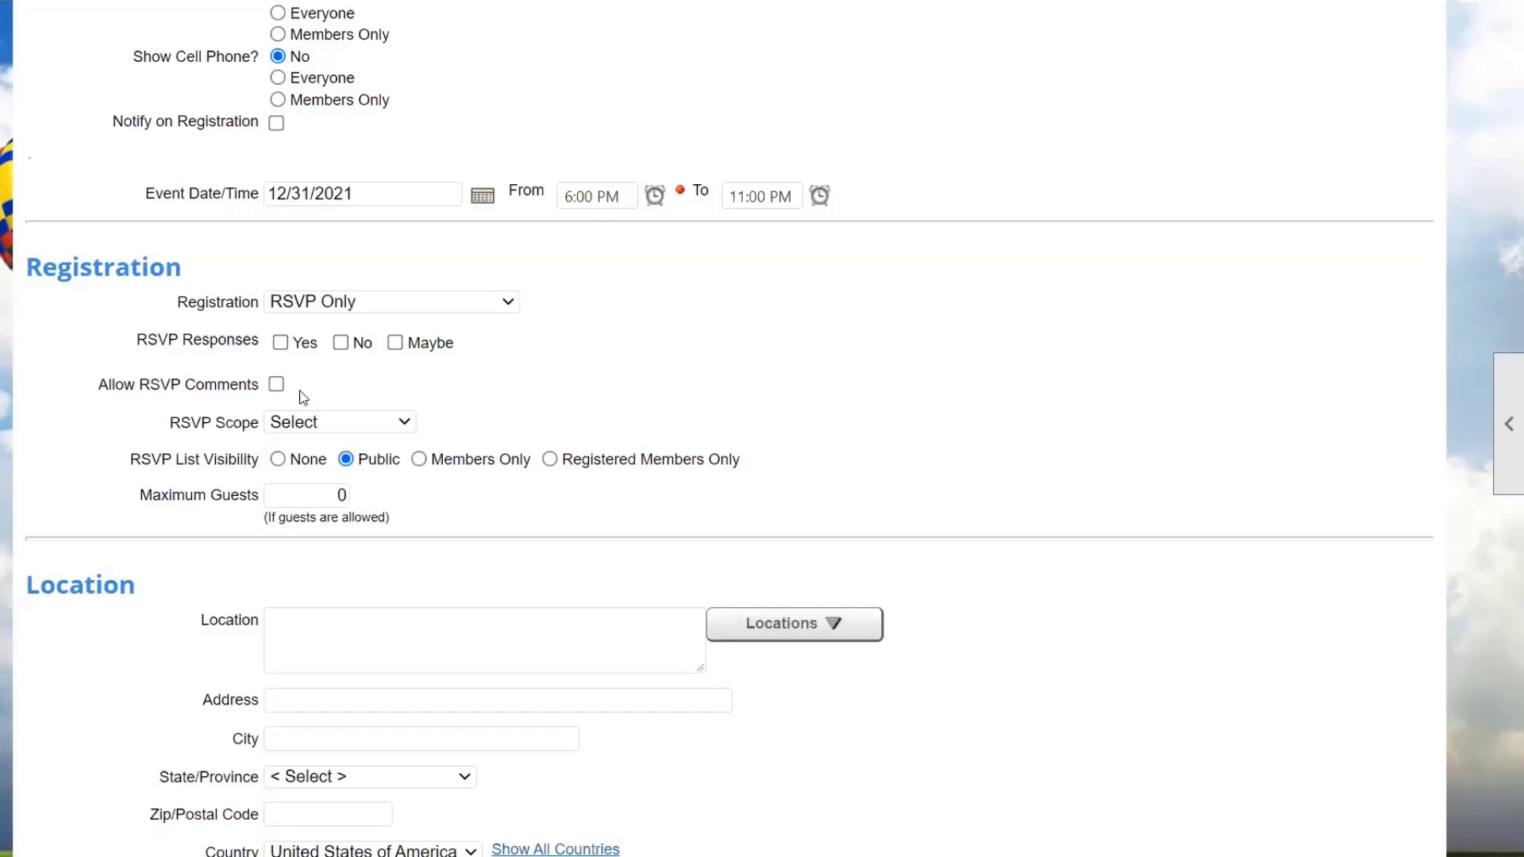
{"action": "left_click", "coordinate": [352, 426]}
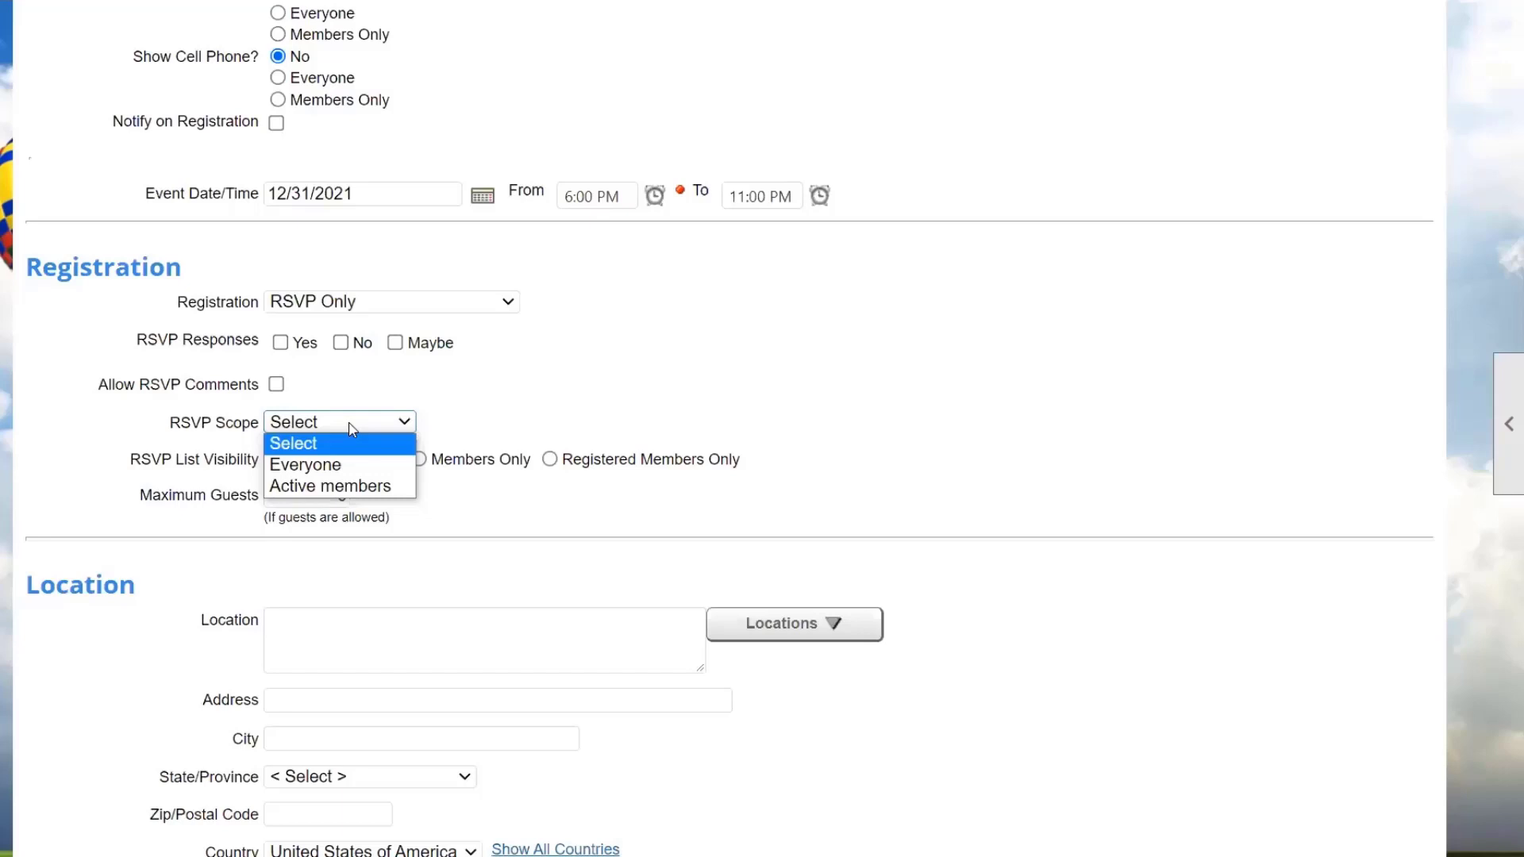
{"action": "left_click", "coordinate": [561, 397]}
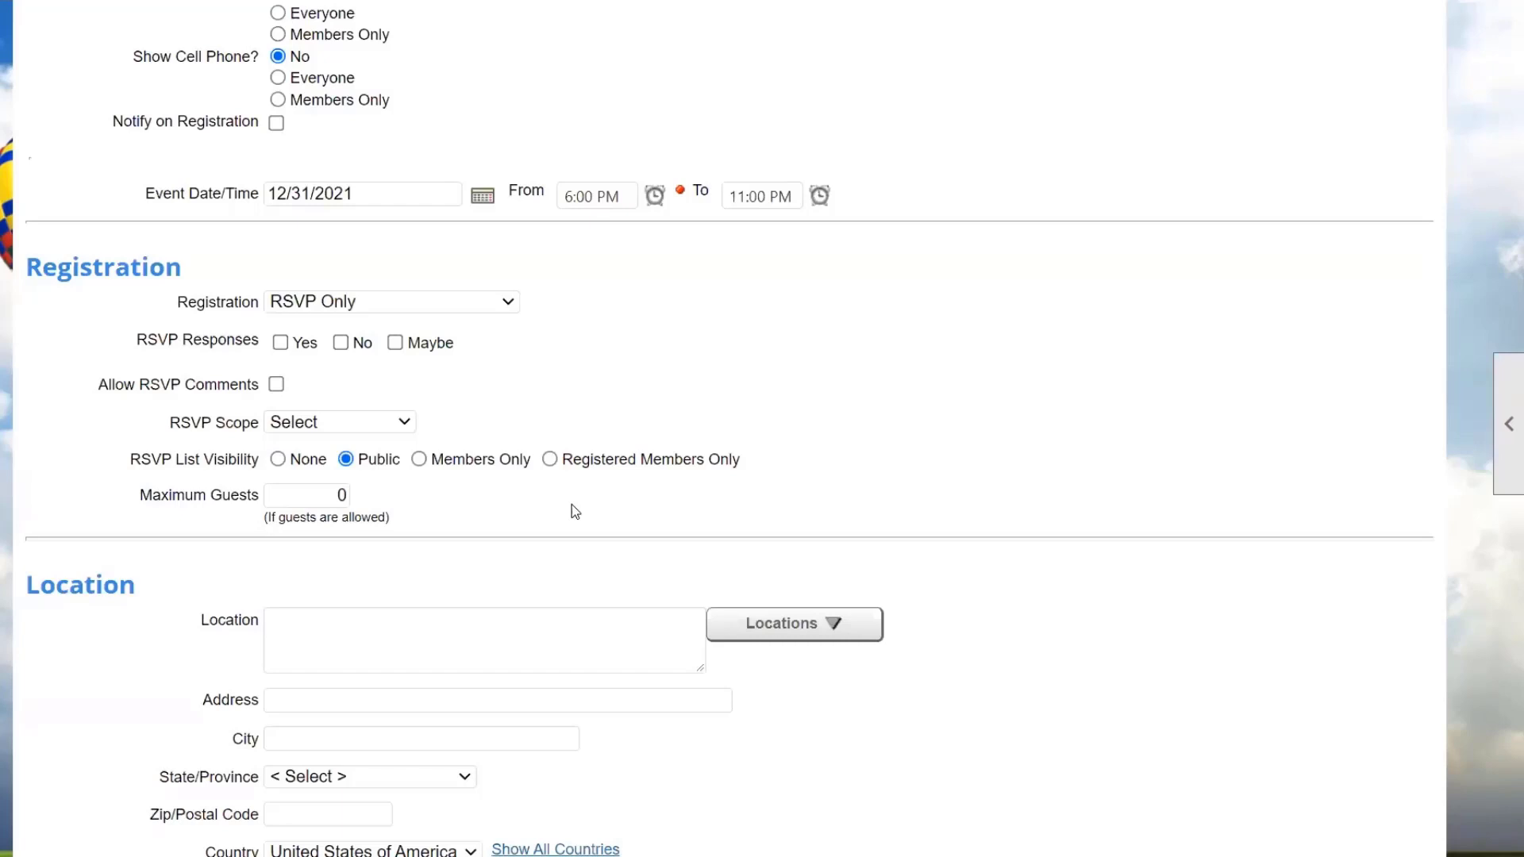
Make registration Required and allow cancellations with a cutoff date of 10/30/2021.
{"action": "left_click", "coordinate": [476, 303]}
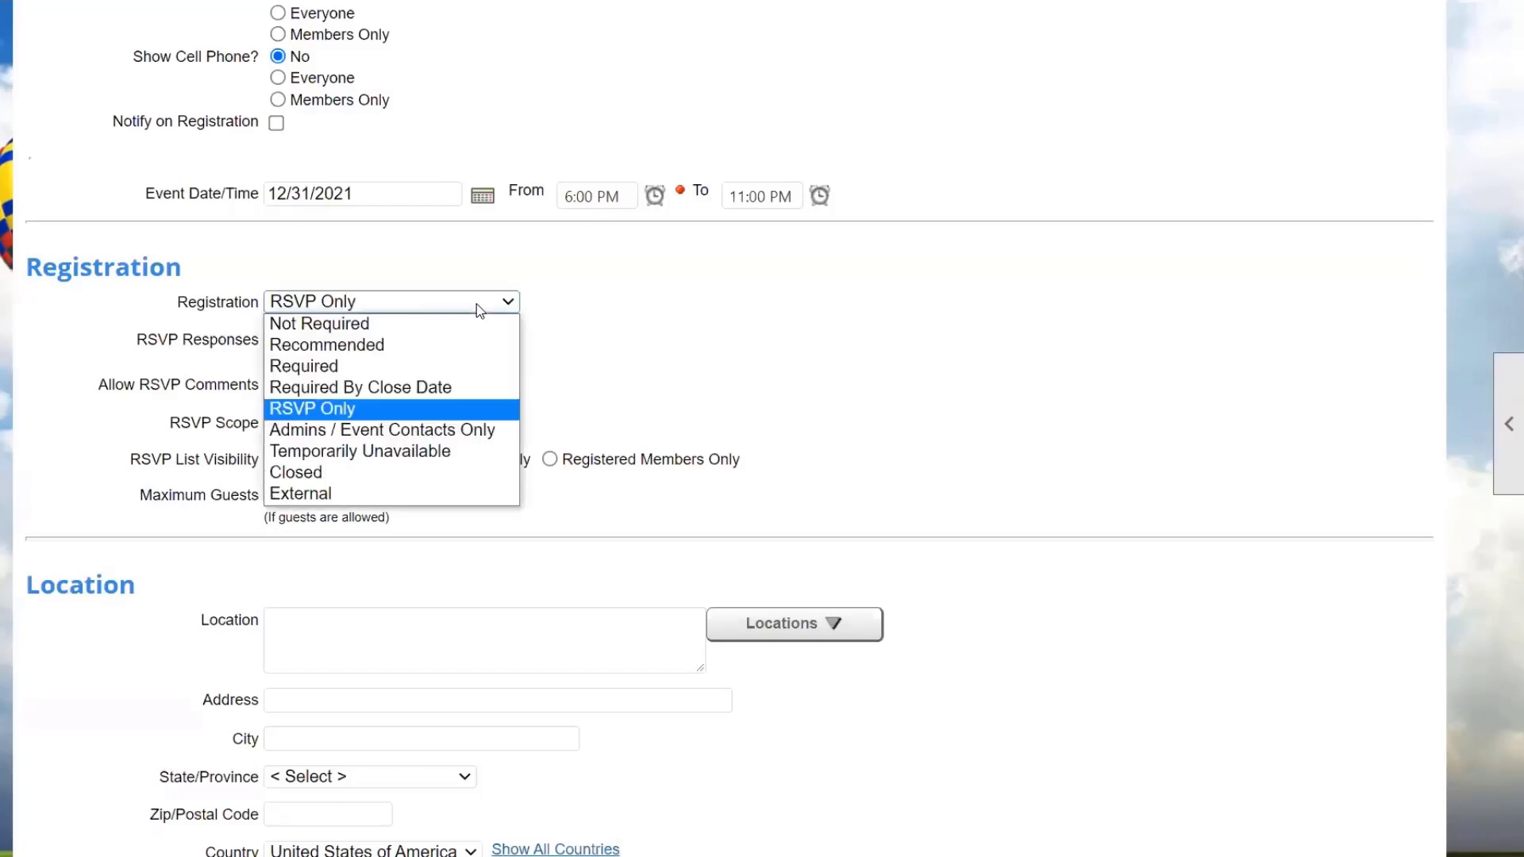
{"action": "left_click", "coordinate": [448, 367]}
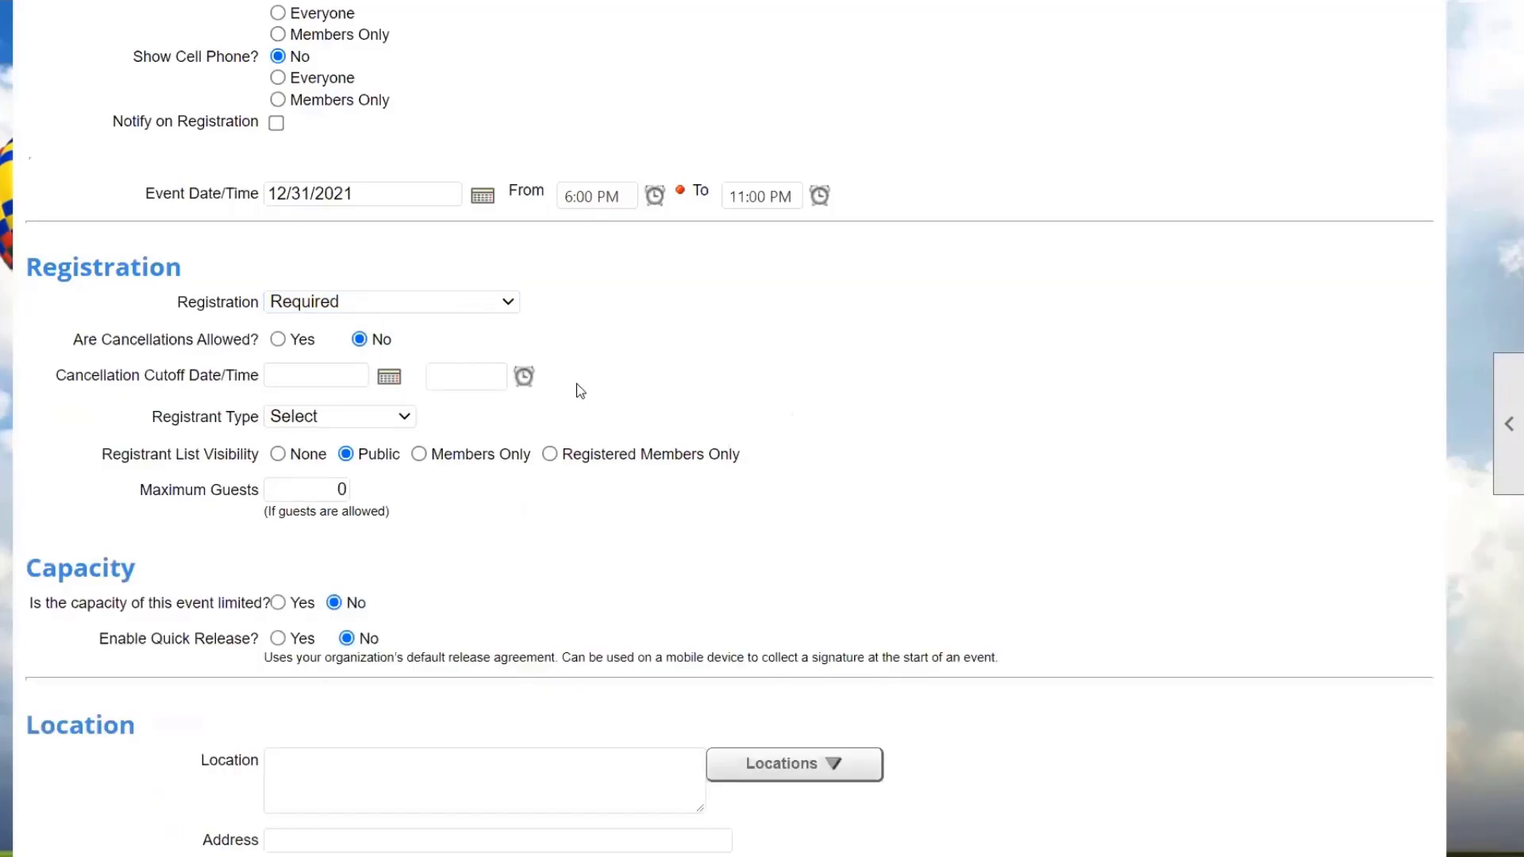
{"action": "left_click", "coordinate": [278, 340]}
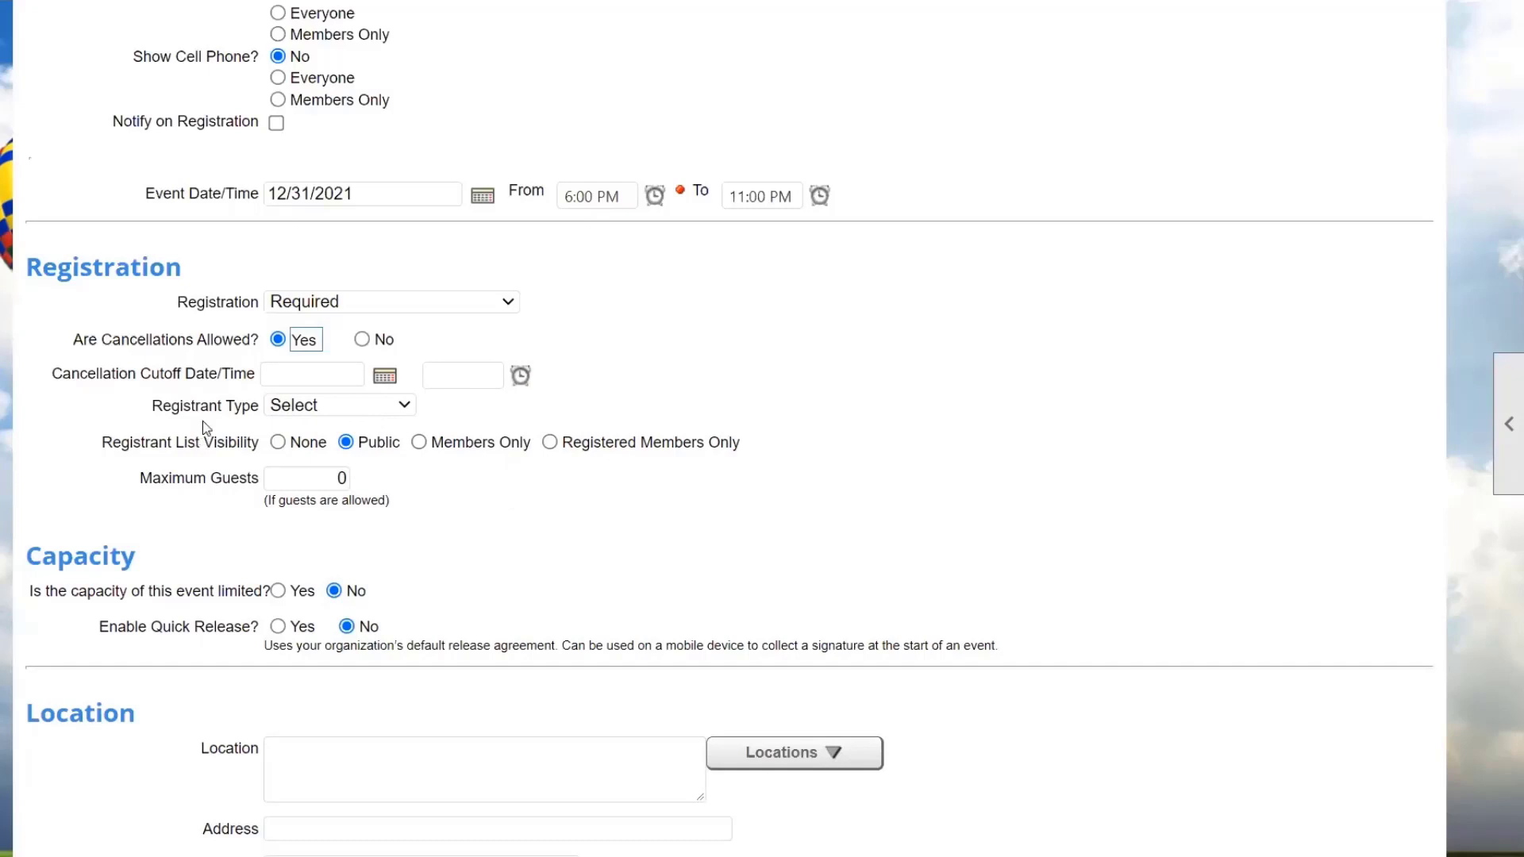
{"action": "left_click", "coordinate": [384, 376]}
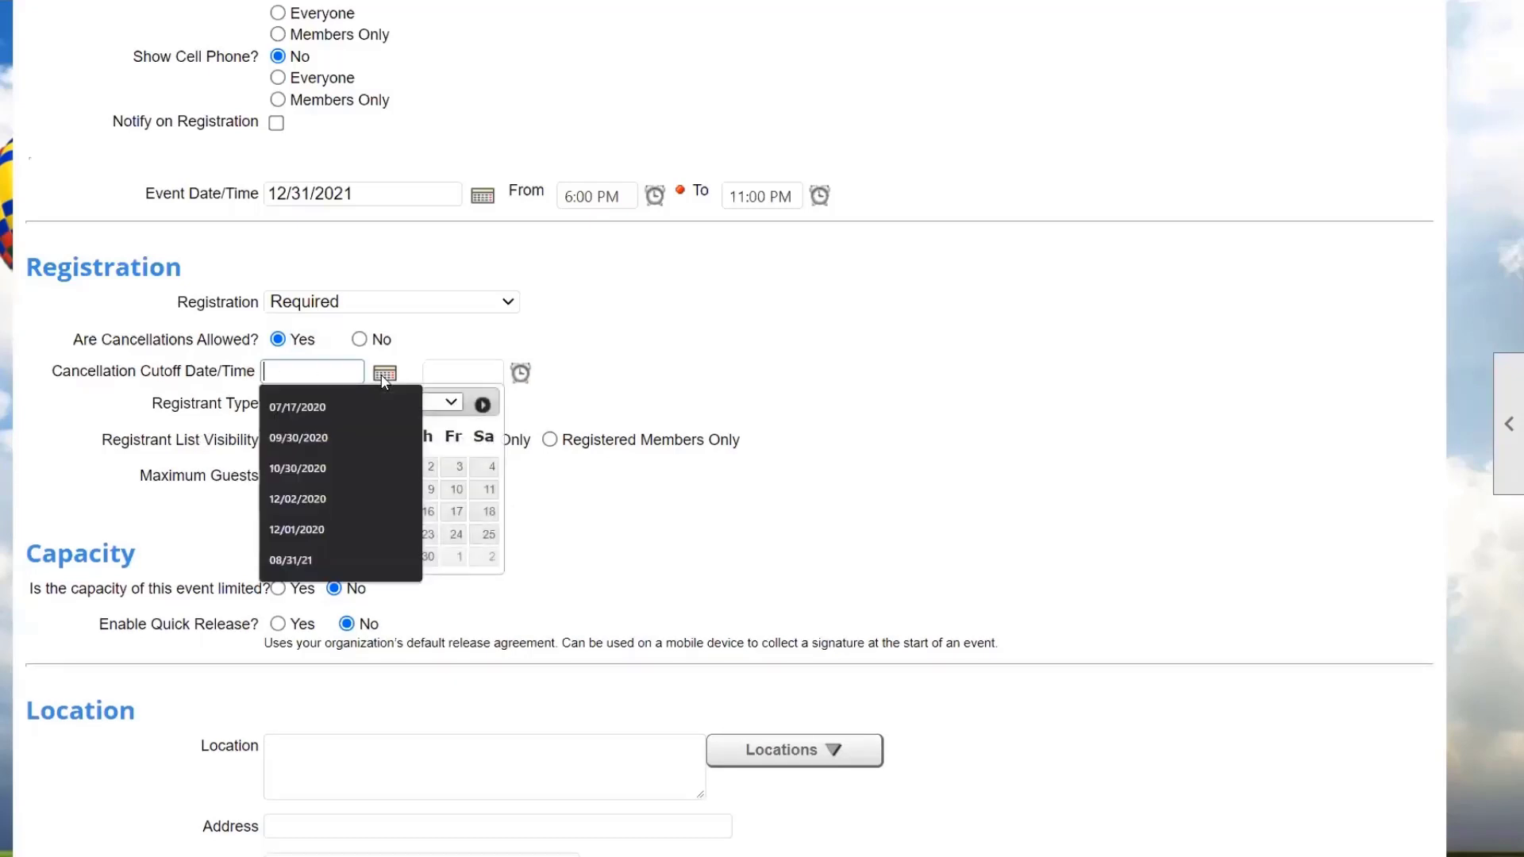
{"action": "left_click", "coordinate": [476, 424]}
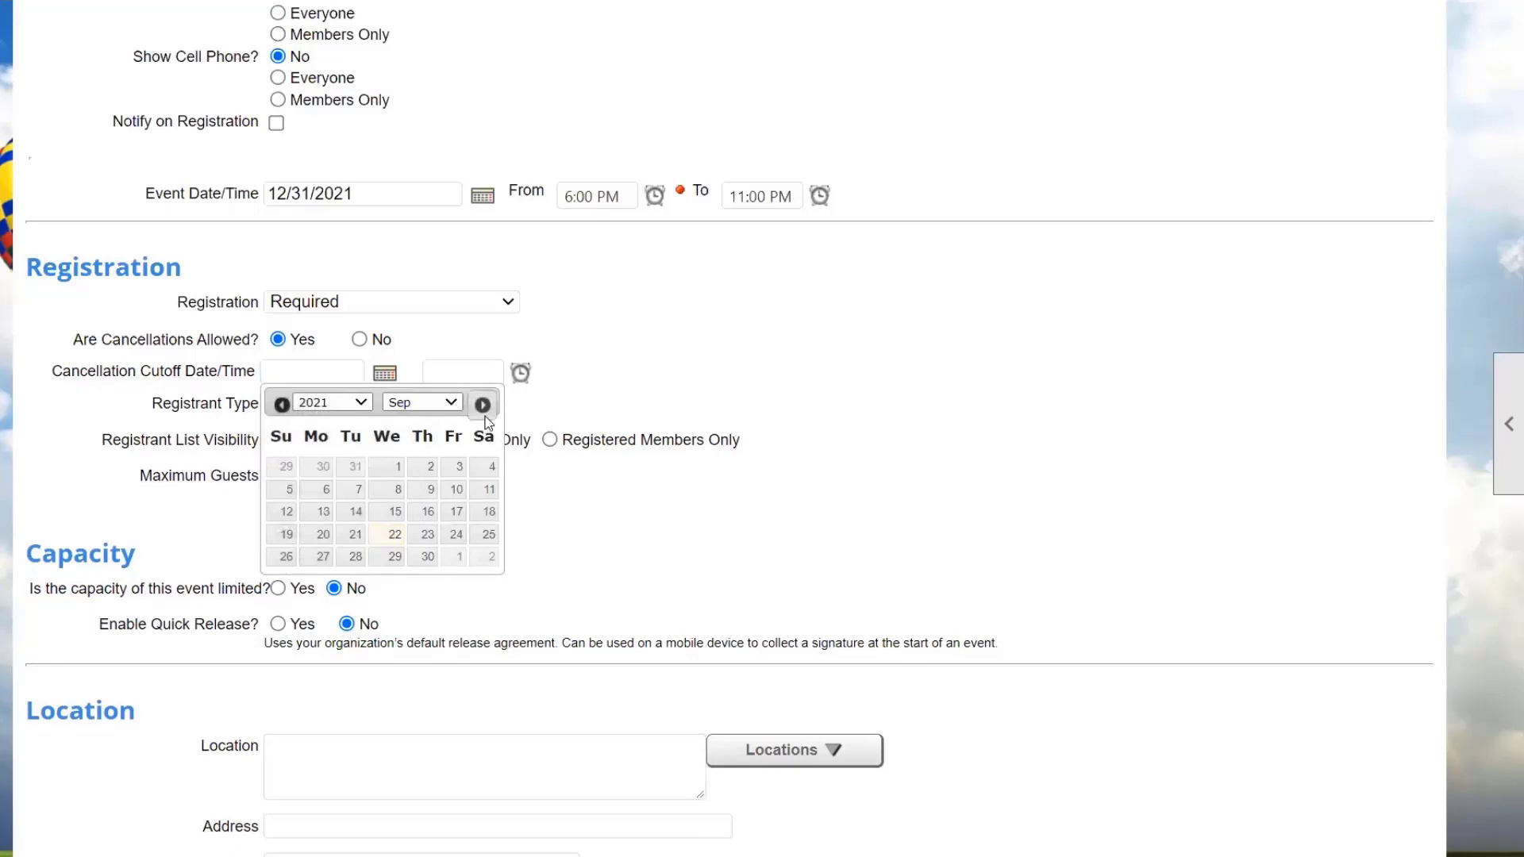
{"action": "left_click", "coordinate": [482, 405]}
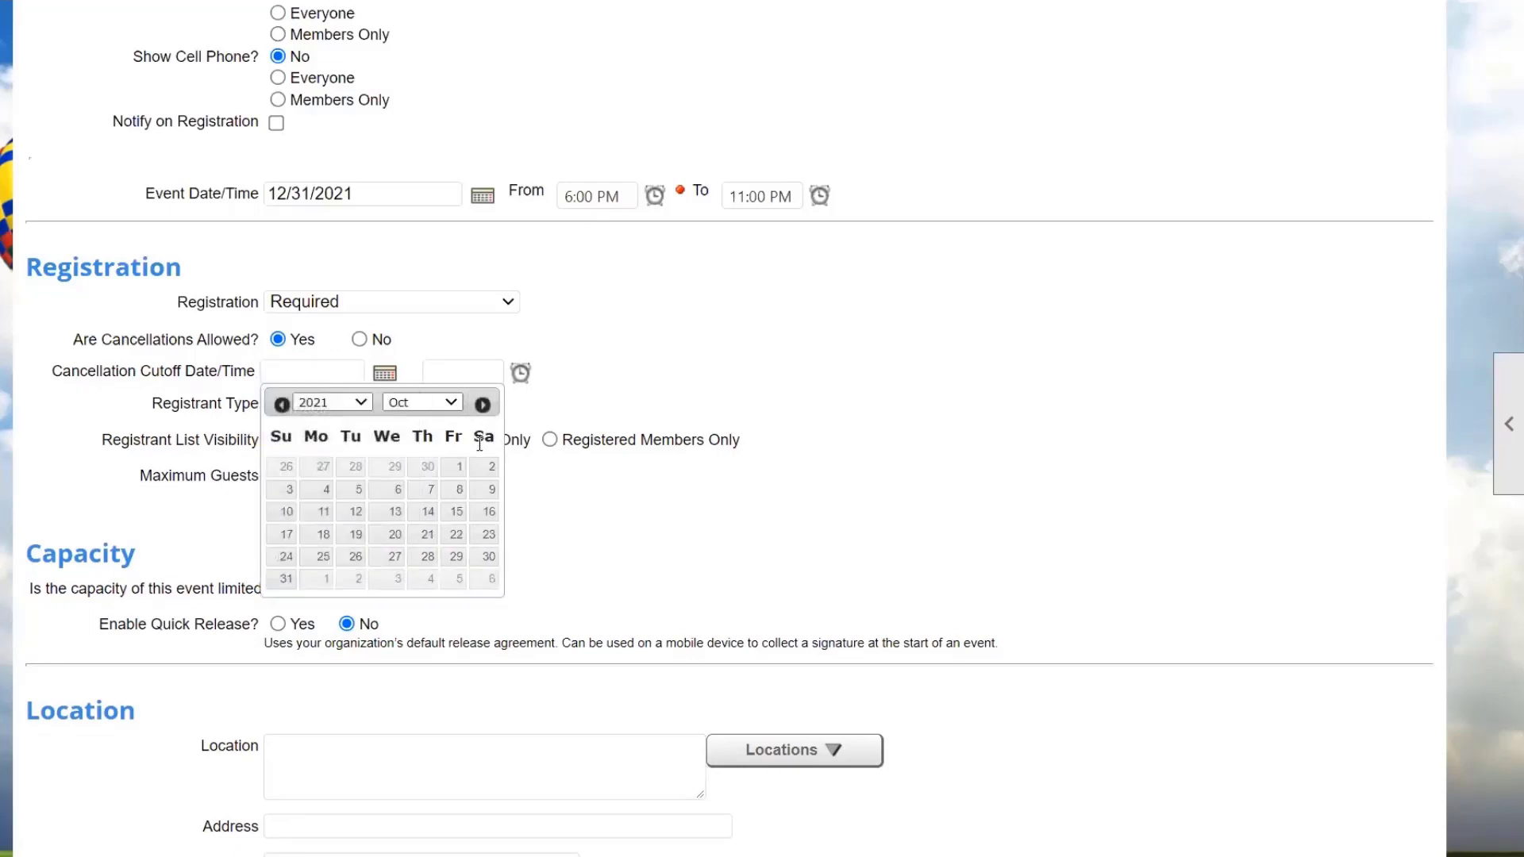
{"action": "left_click", "coordinate": [489, 558]}
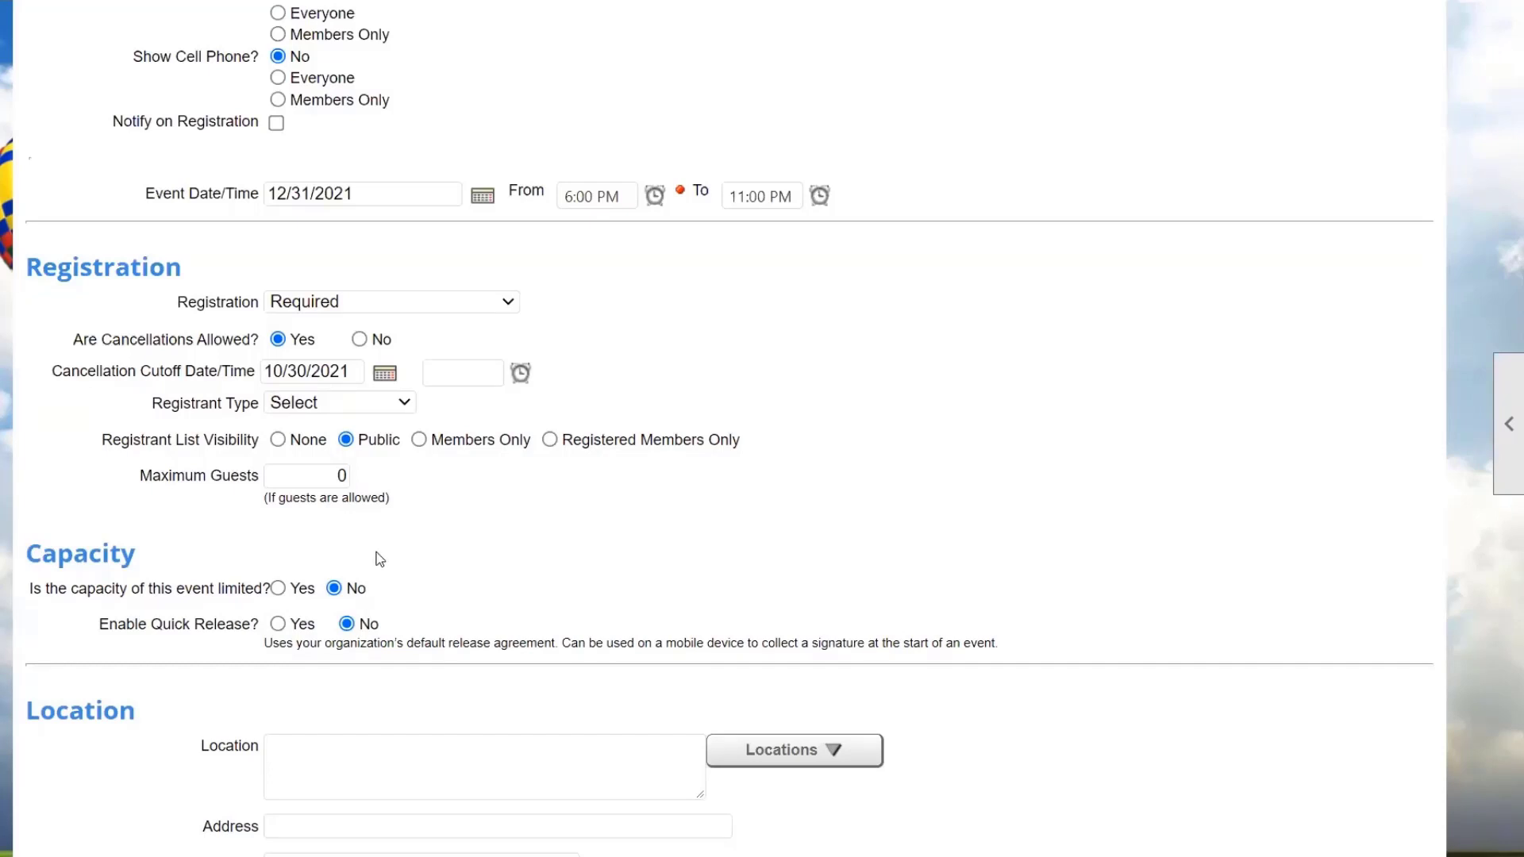
Review the QuickEvent form's capacity and location settings and recheck its basic info, date and registration entries.
{"action": "scroll", "coordinate": [445, 565], "scroll_direction": "down", "scroll_amount": 4}
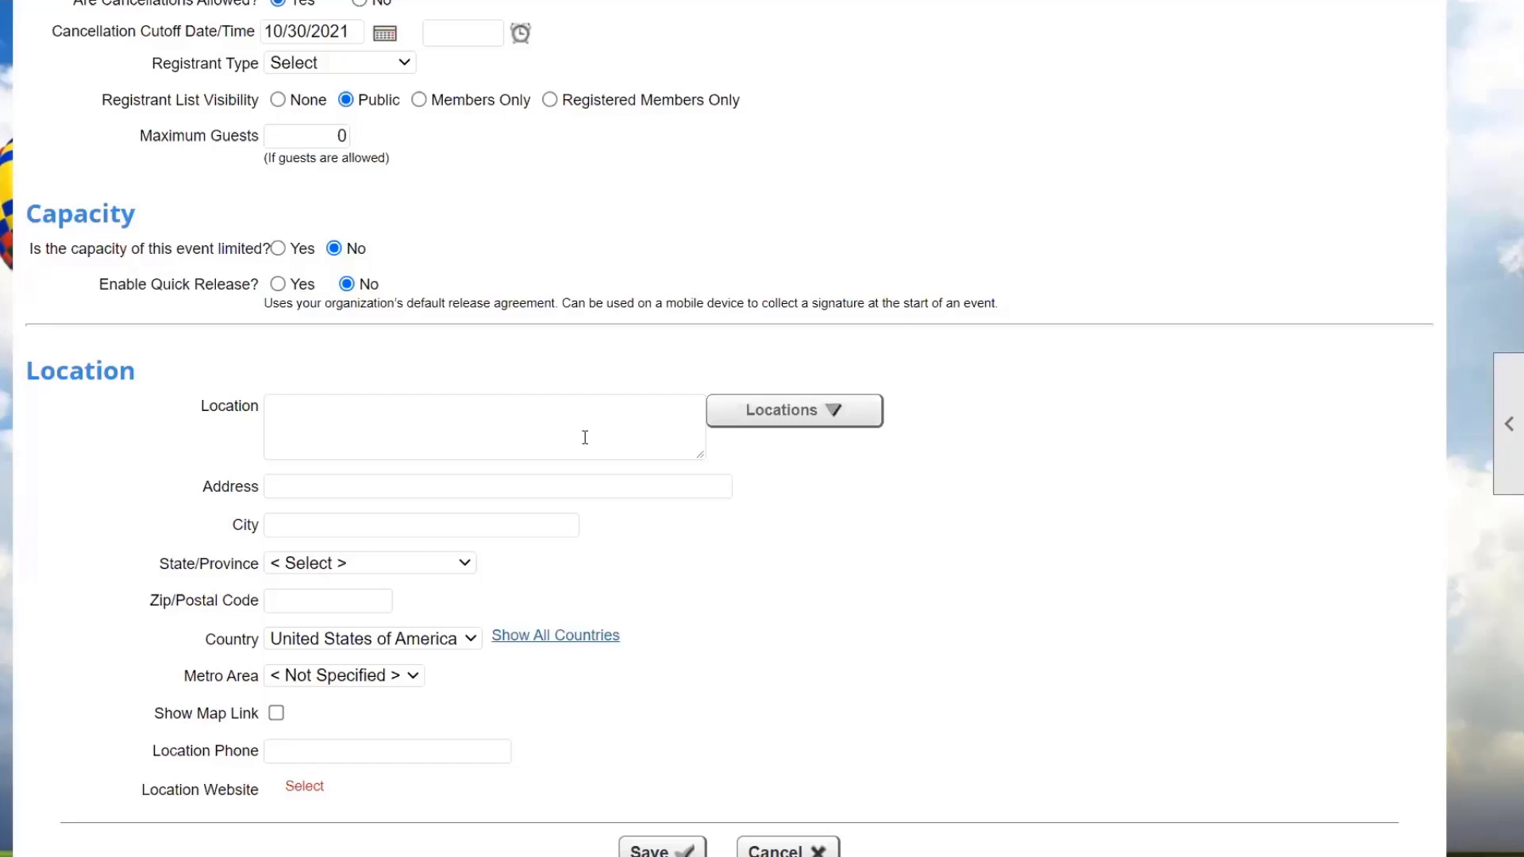
{"action": "scroll", "coordinate": [585, 437], "scroll_direction": "down", "scroll_amount": 2}
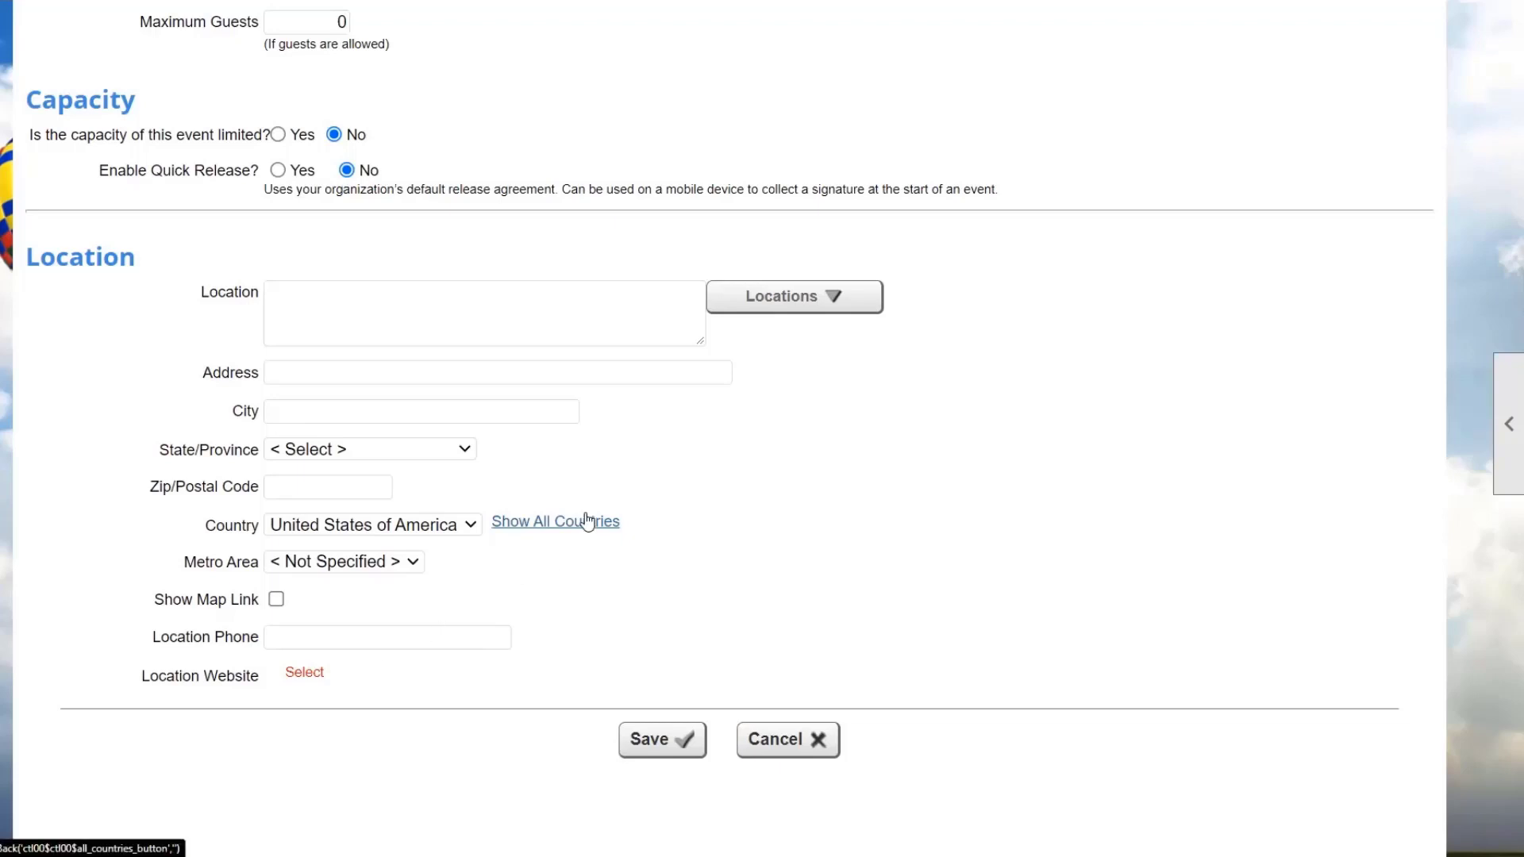
{"action": "scroll", "coordinate": [596, 518], "scroll_direction": "up", "scroll_amount": 3}
{"action": "scroll", "coordinate": [763, 530], "scroll_direction": "up", "scroll_amount": 10}
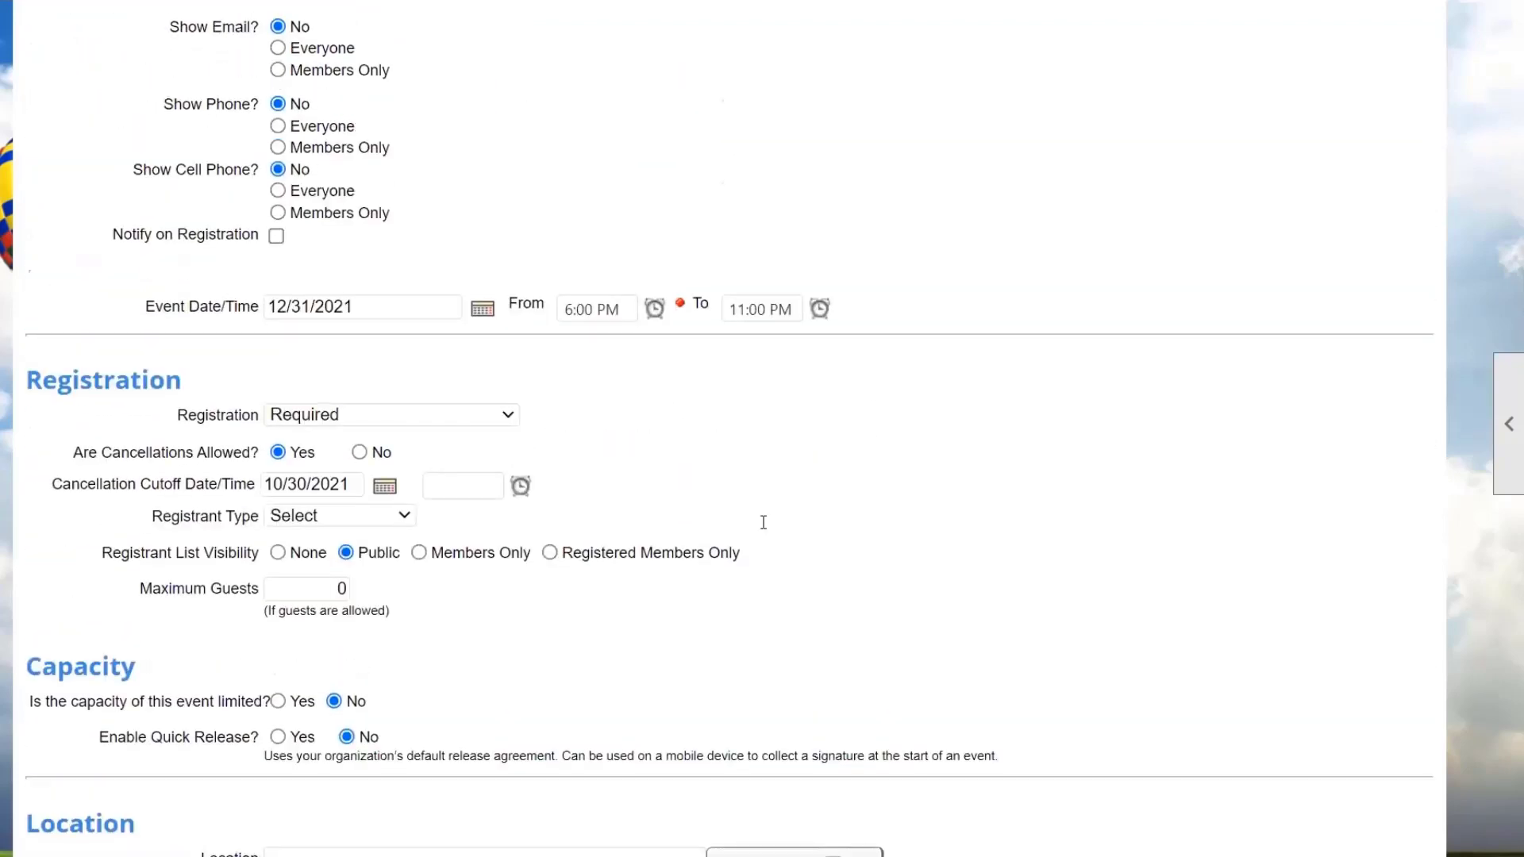
{"action": "scroll", "coordinate": [776, 531], "scroll_direction": "up", "scroll_amount": 4}
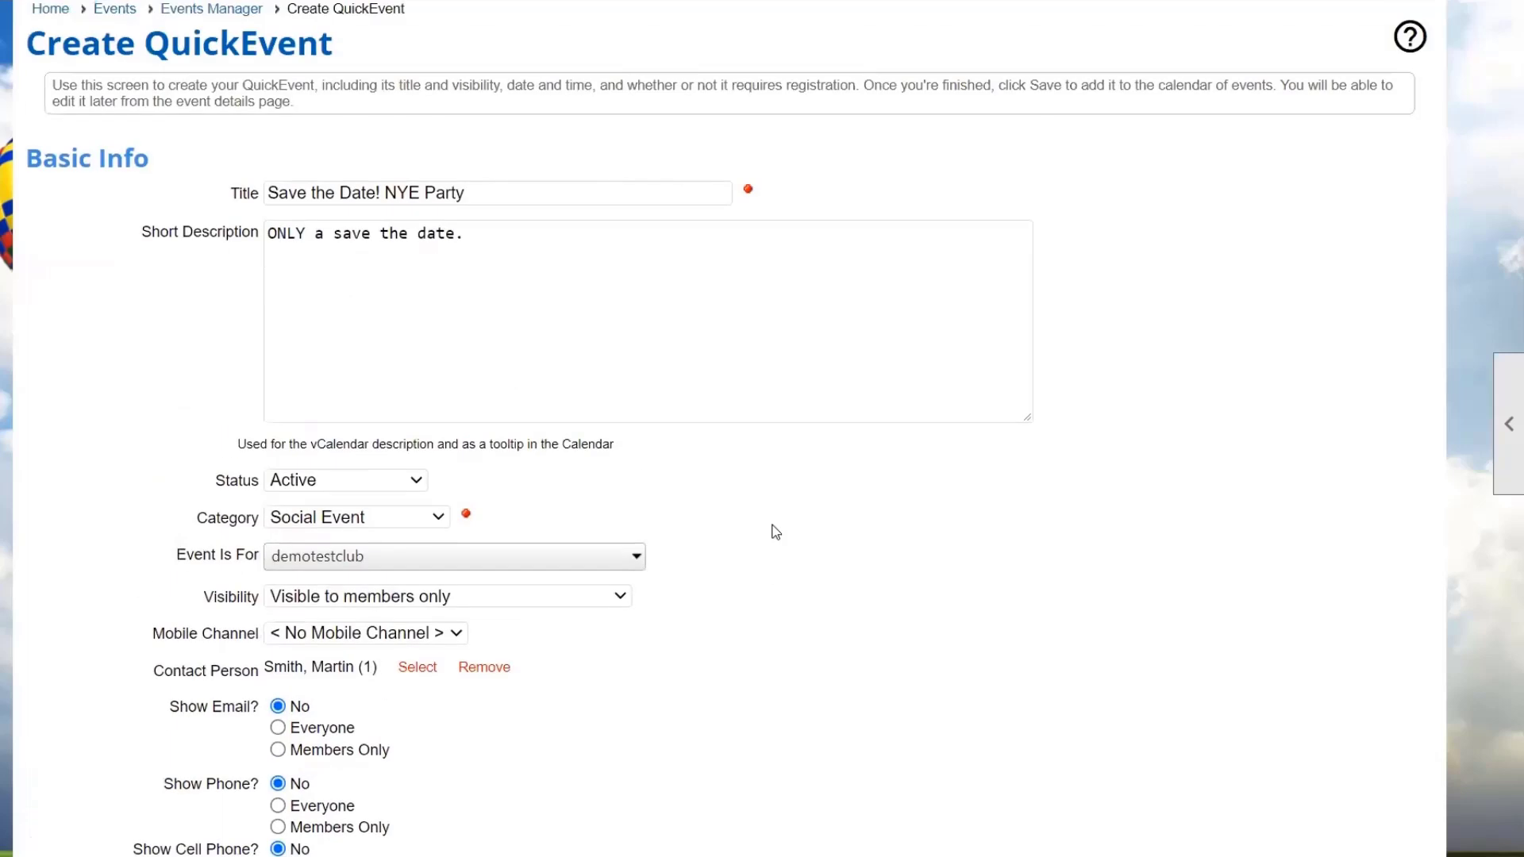
{"action": "scroll", "coordinate": [775, 530], "scroll_direction": "down", "scroll_amount": 2}
{"action": "scroll", "coordinate": [774, 524], "scroll_direction": "down", "scroll_amount": 10}
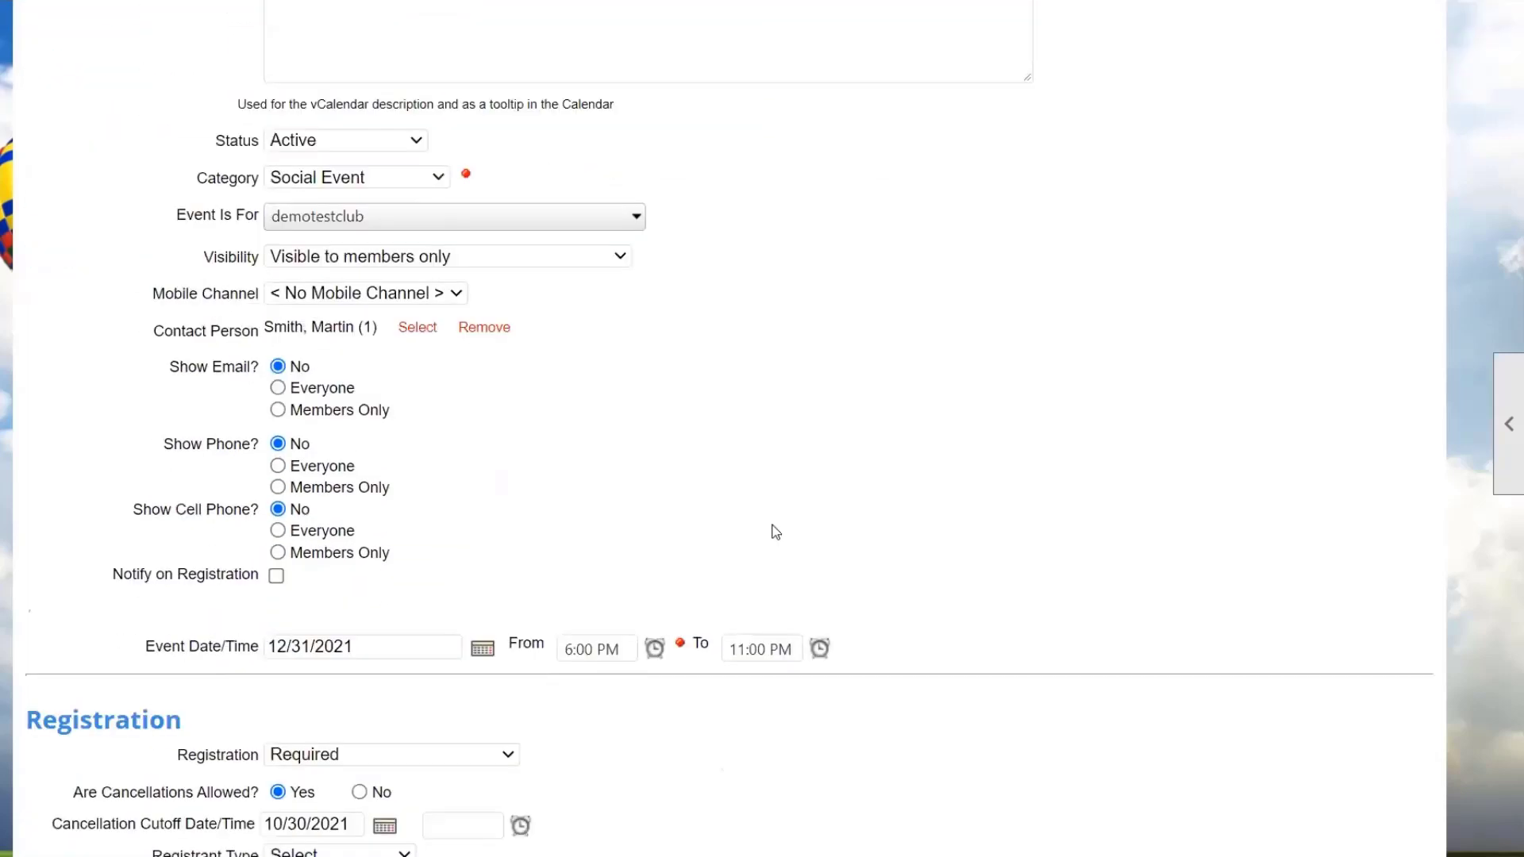
{"action": "scroll", "coordinate": [776, 532], "scroll_direction": "down", "scroll_amount": 6}
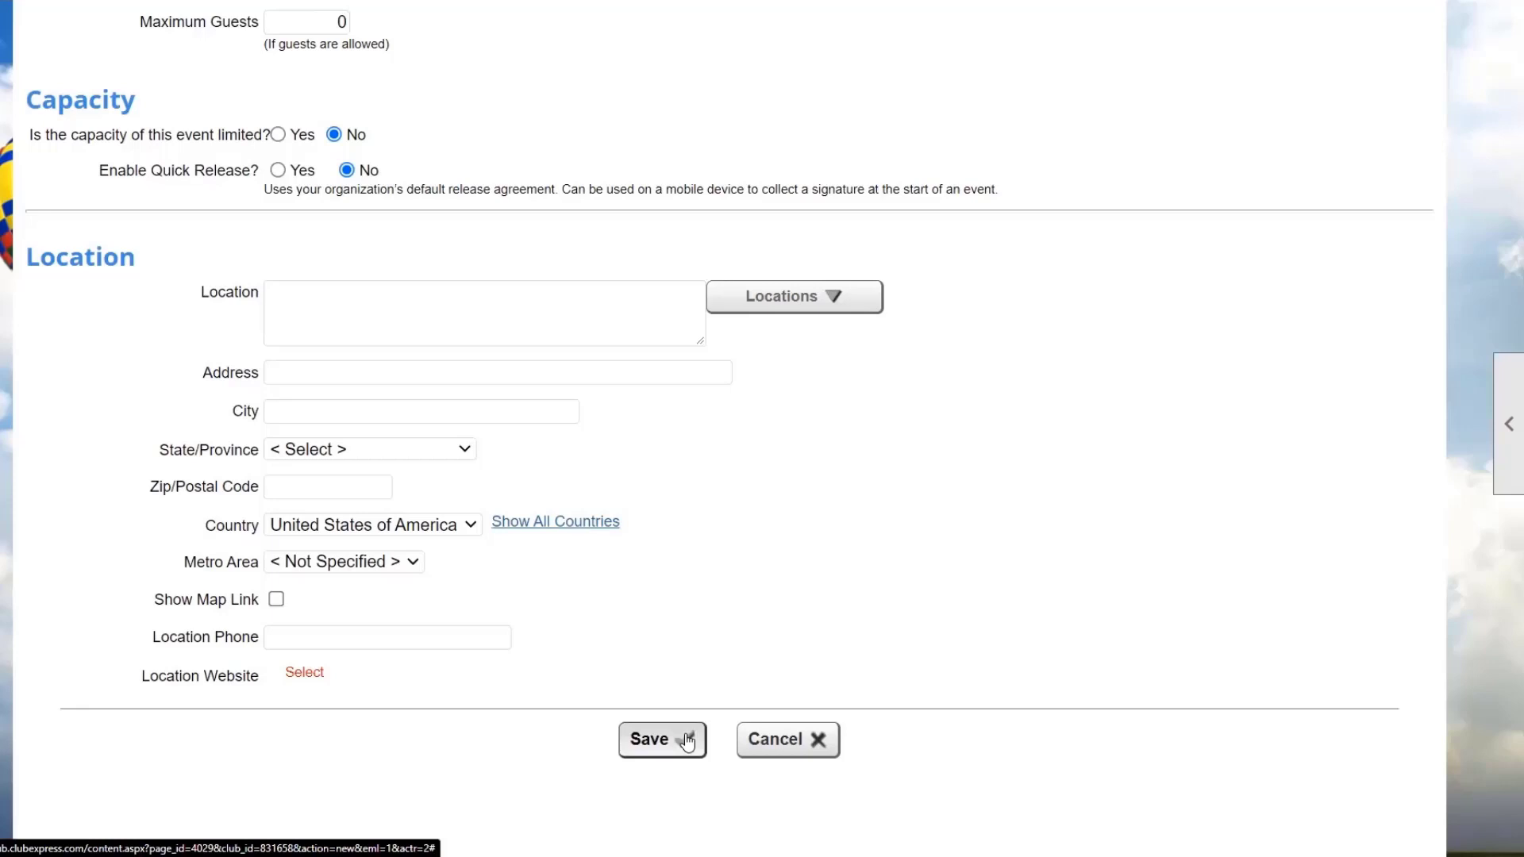
Save the QuickEvent and dismiss the resulting message.
{"action": "scroll", "coordinate": [688, 743], "scroll_direction": "down", "scroll_amount": 1}
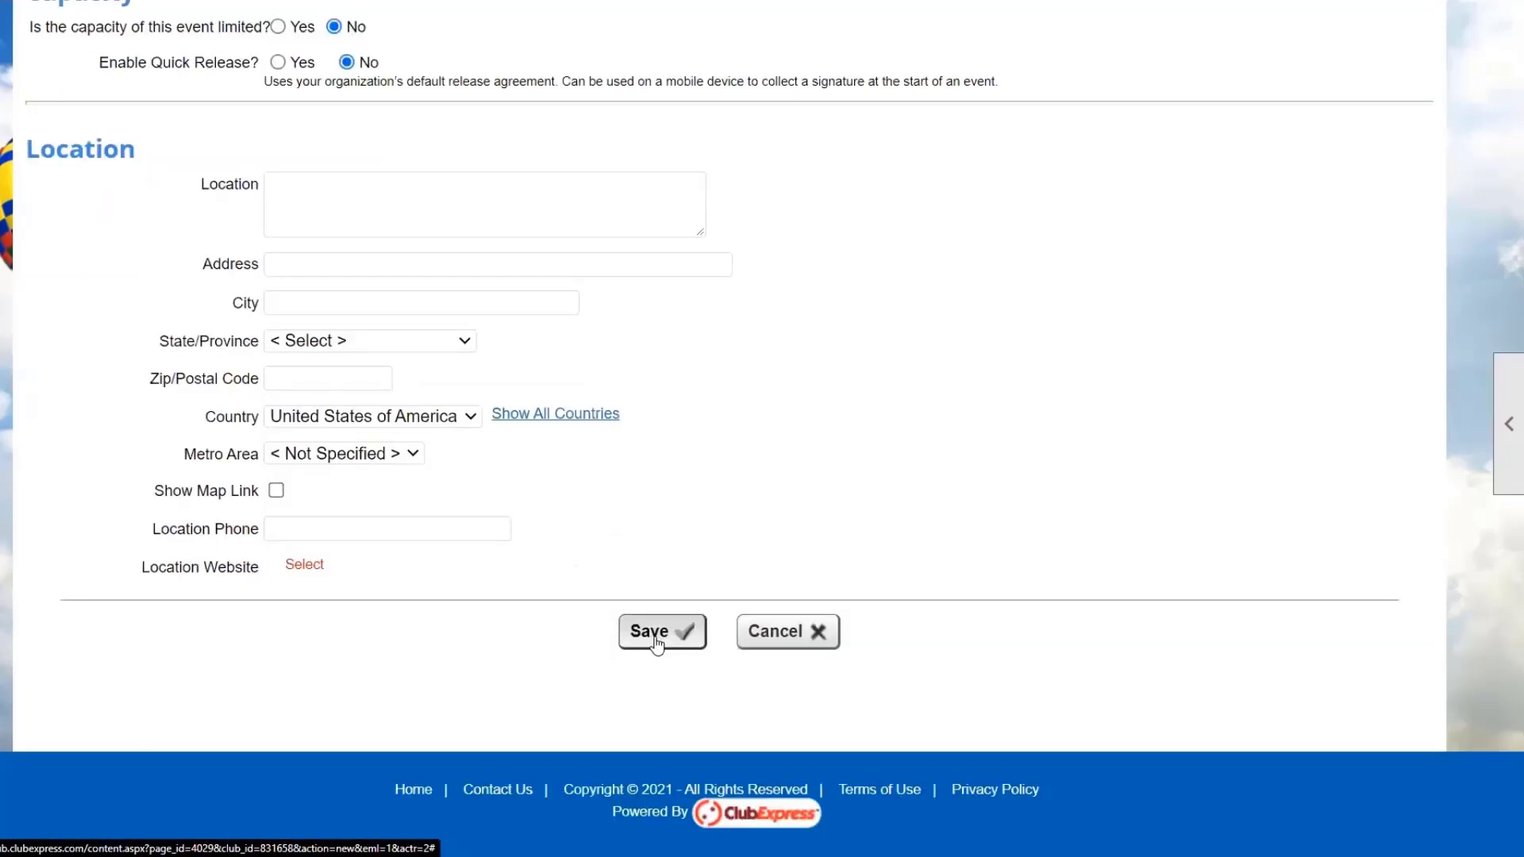
{"action": "left_click", "coordinate": [656, 641]}
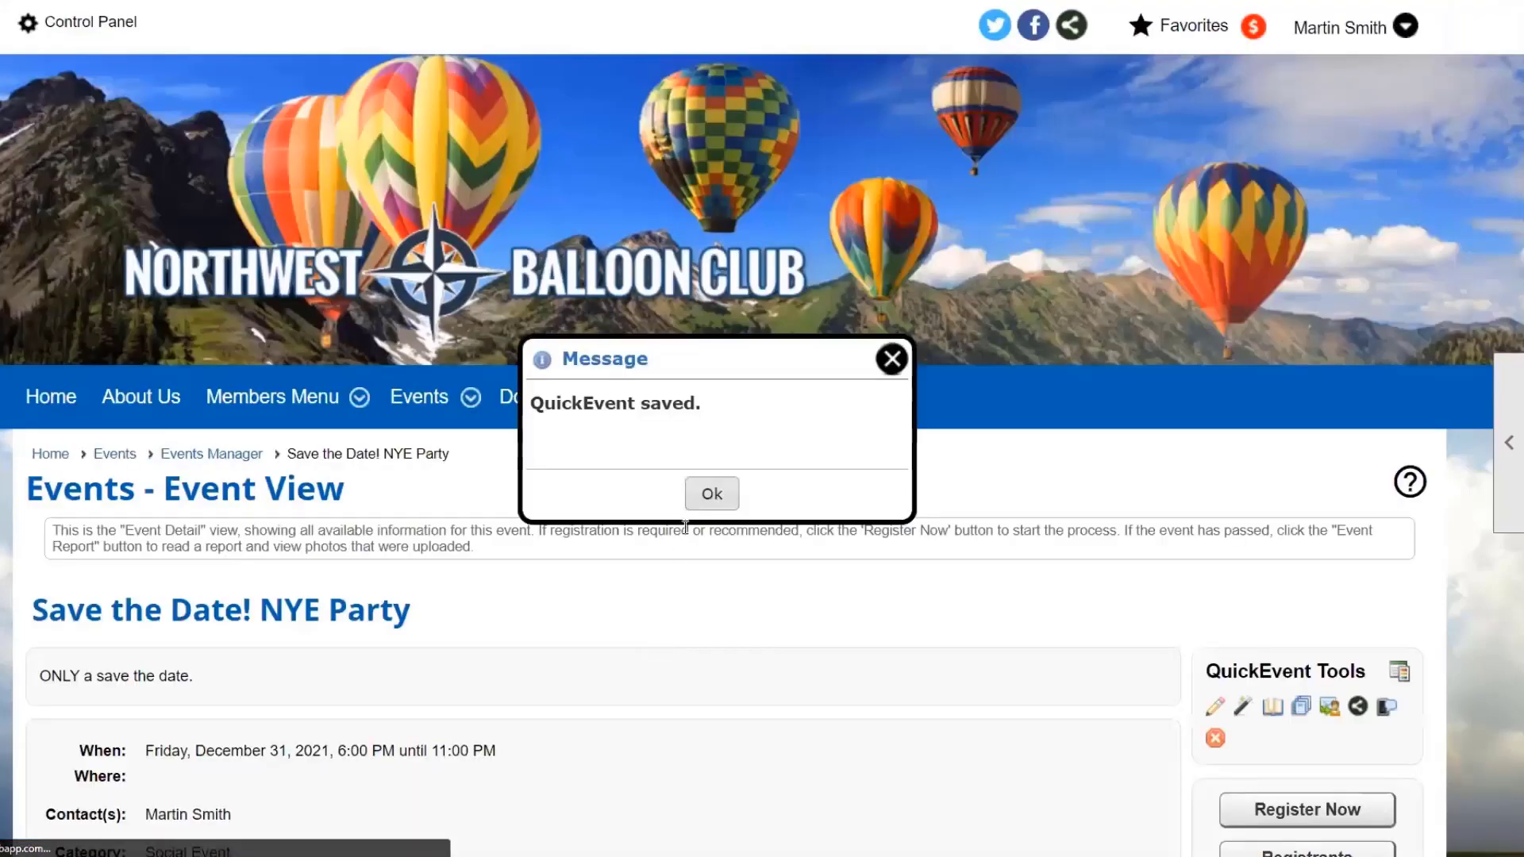
{"action": "left_click", "coordinate": [710, 495]}
Convert the "Save the Date! NYE Party" QuickEvent to a full event.
{"action": "scroll", "coordinate": [961, 554], "scroll_direction": "down", "scroll_amount": 4}
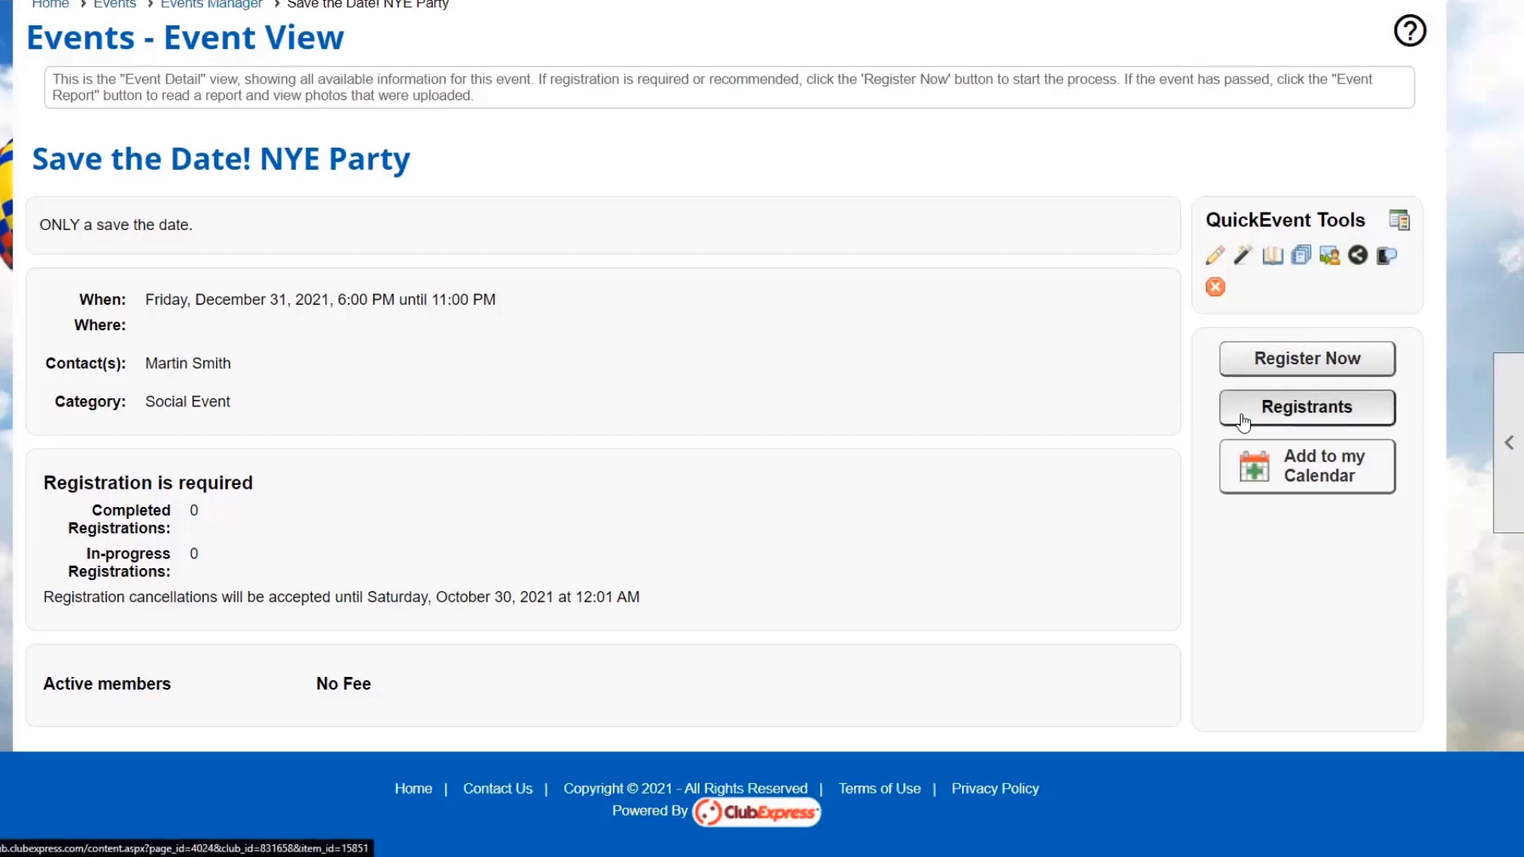
{"action": "left_click", "coordinate": [1244, 257]}
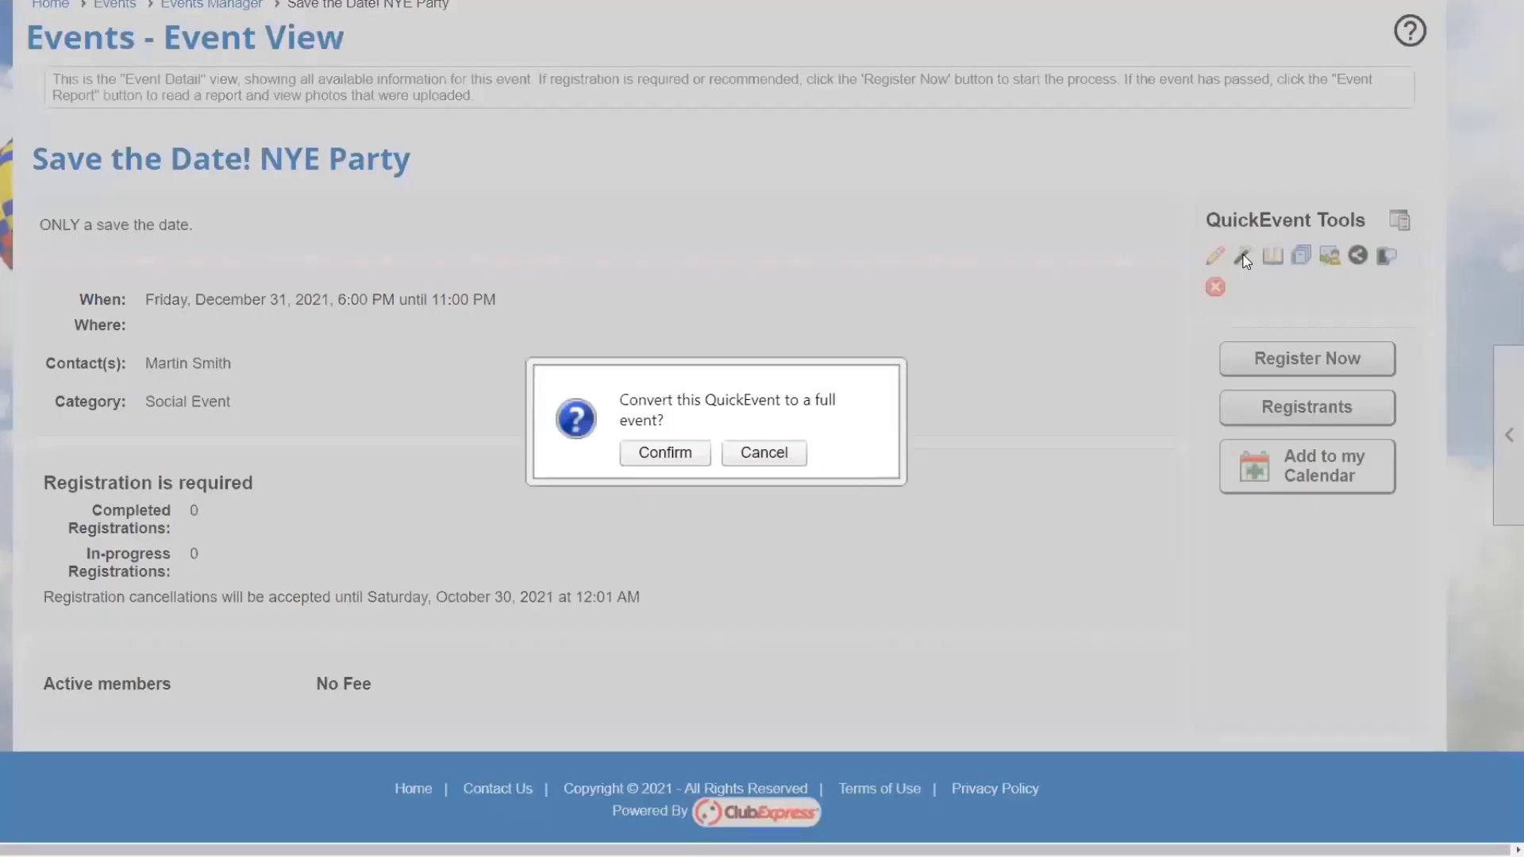
{"action": "left_click", "coordinate": [646, 459]}
{"action": "key", "text": "Return"}
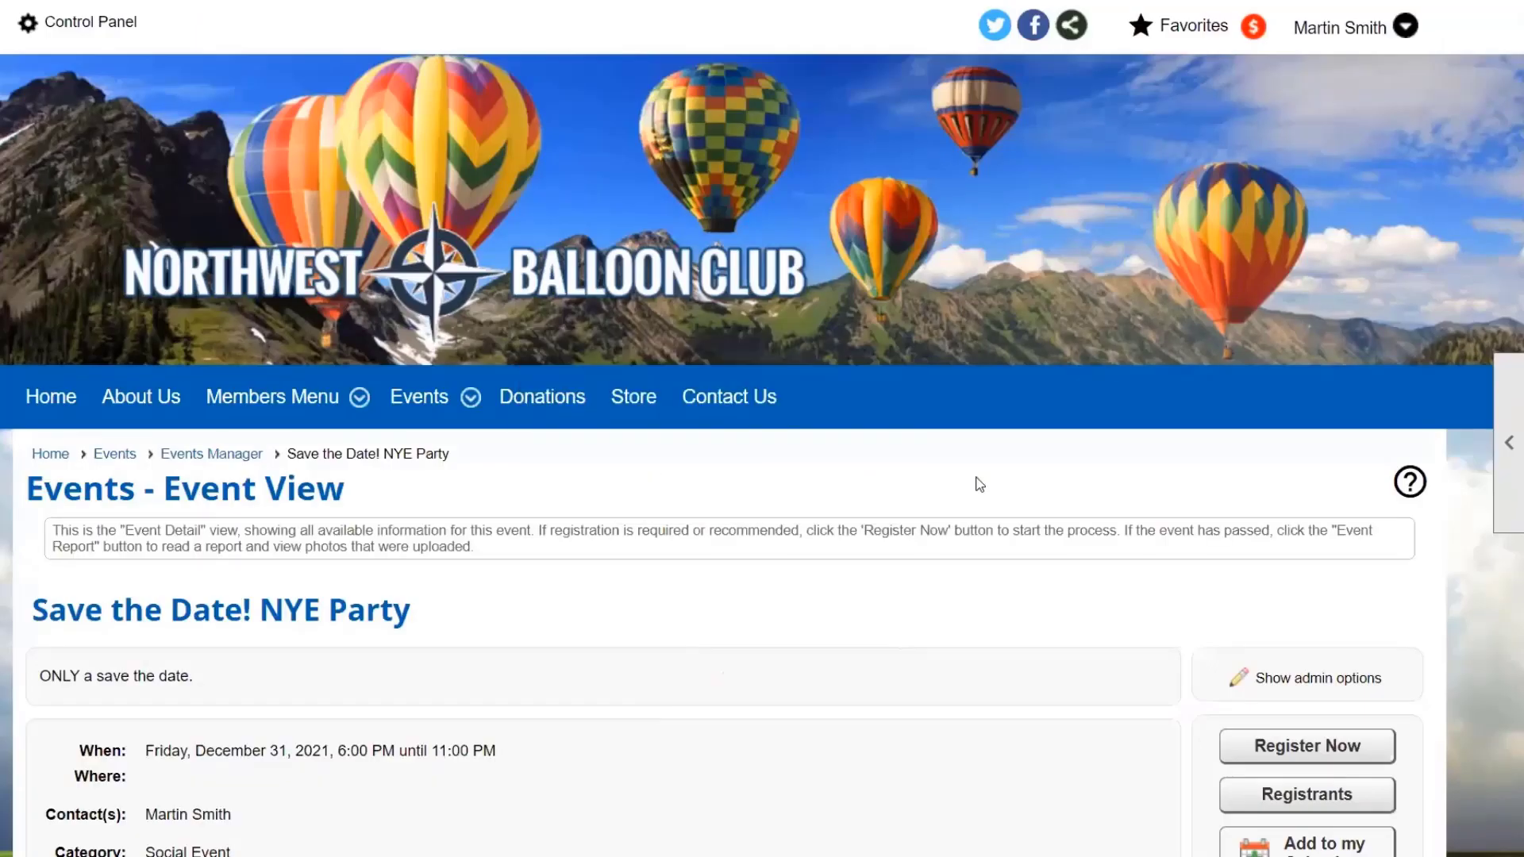
Show the admin options of the NYE Party event and look over its setup panels.
{"action": "scroll", "coordinate": [981, 481], "scroll_direction": "down", "scroll_amount": 4}
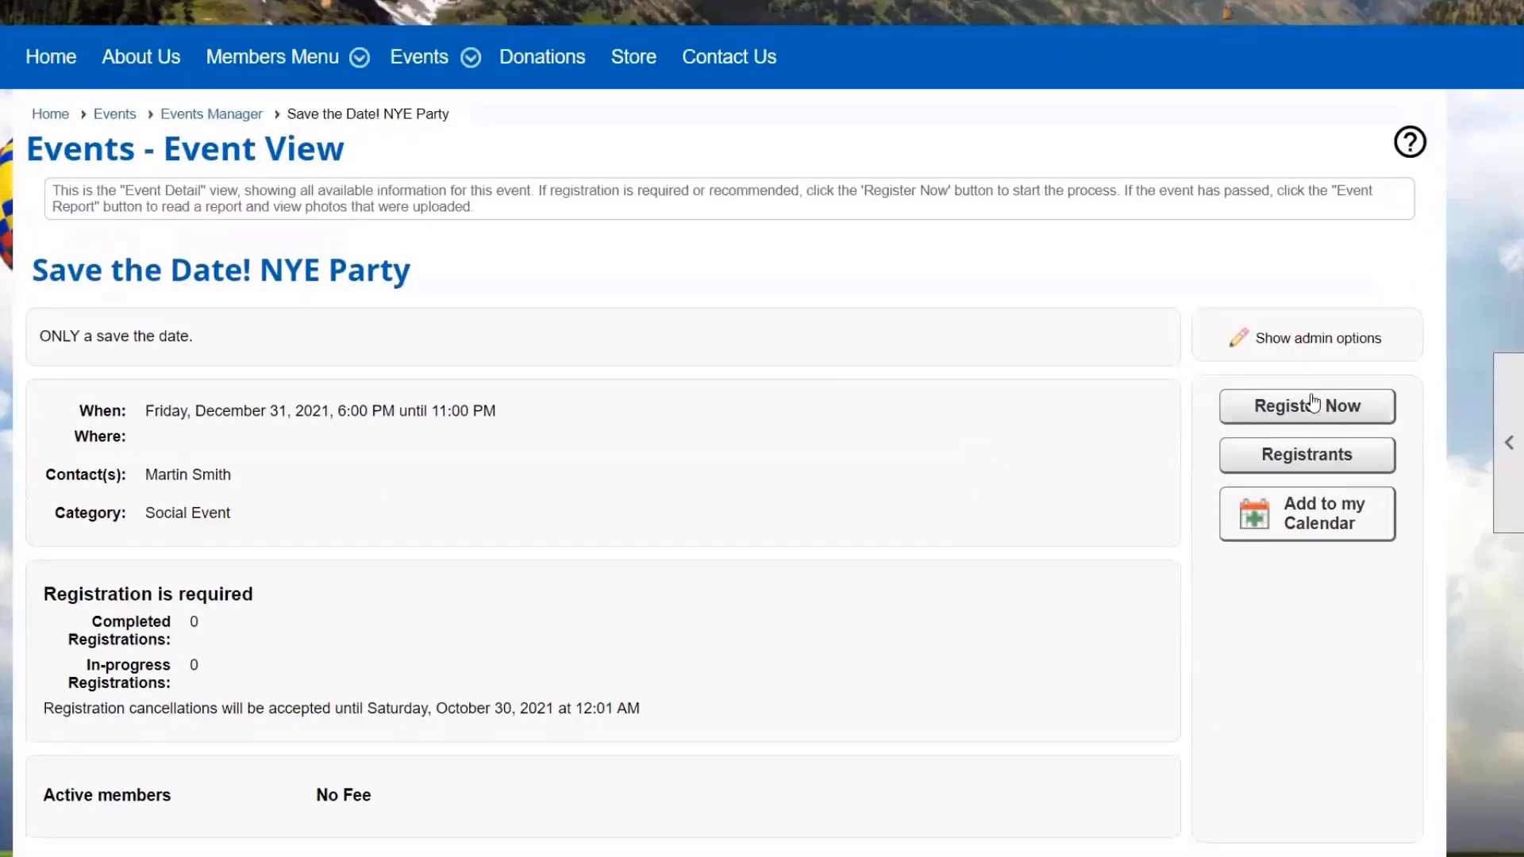
{"action": "left_click", "coordinate": [1278, 347]}
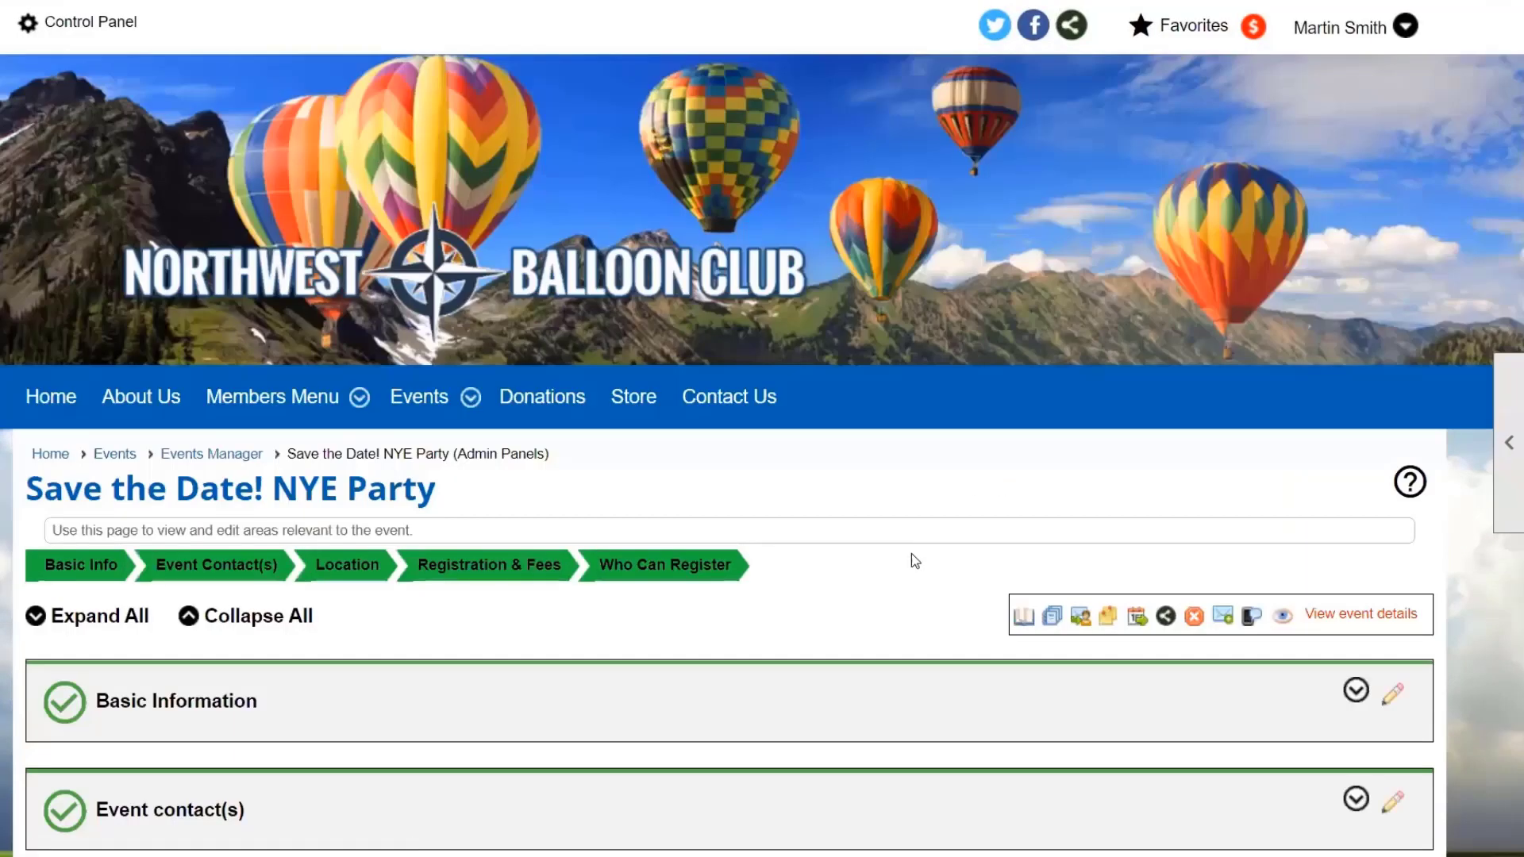
{"action": "scroll", "coordinate": [912, 554], "scroll_direction": "down", "scroll_amount": 3}
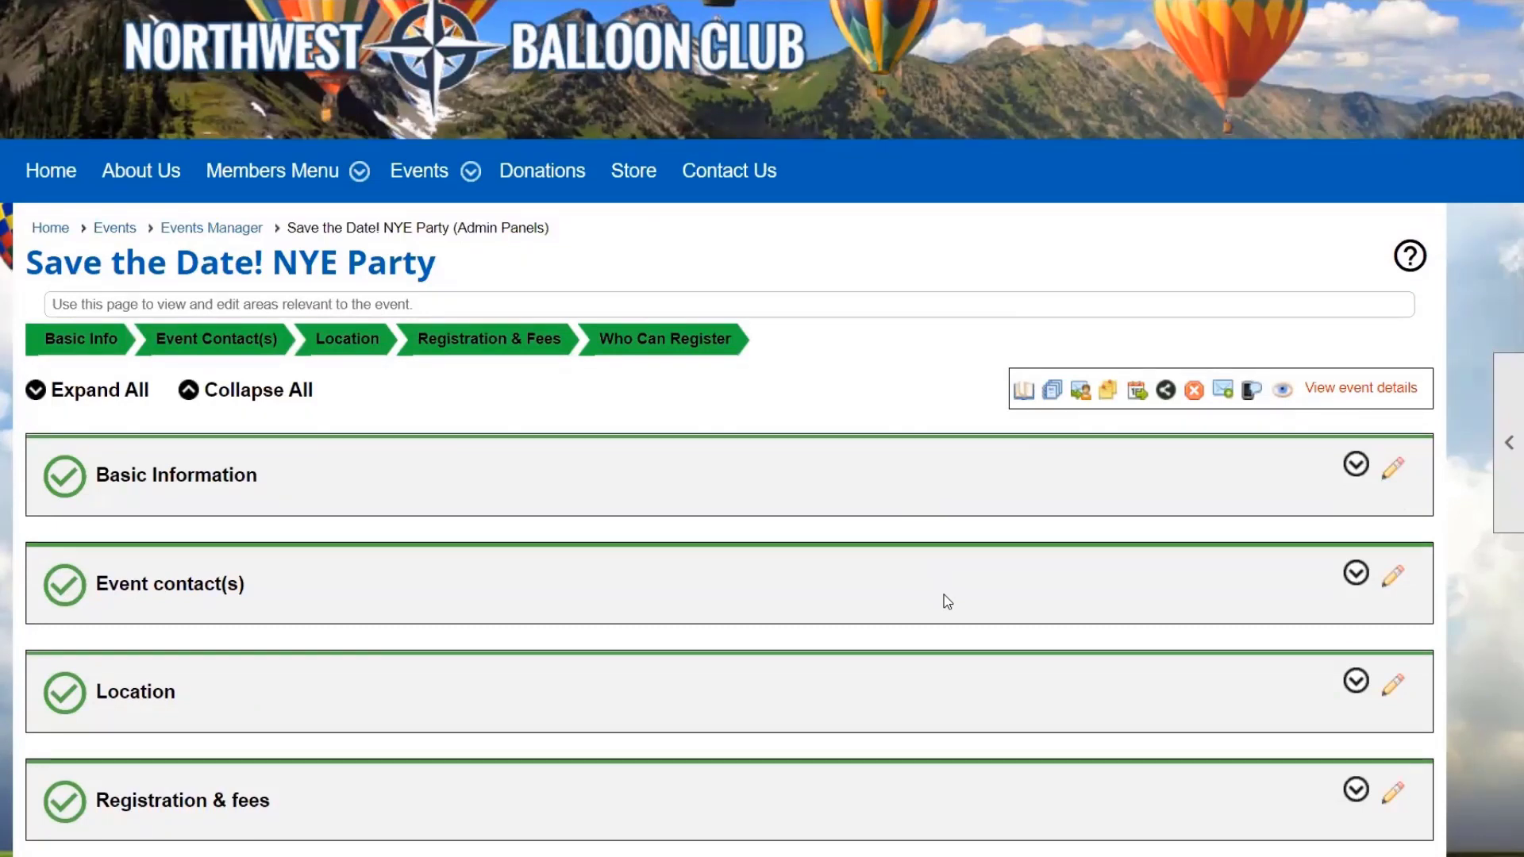
Return to the Events Manager and open the "Save the Date! Winter Holiday Party" QuickEvent.
{"action": "left_click", "coordinate": [228, 236]}
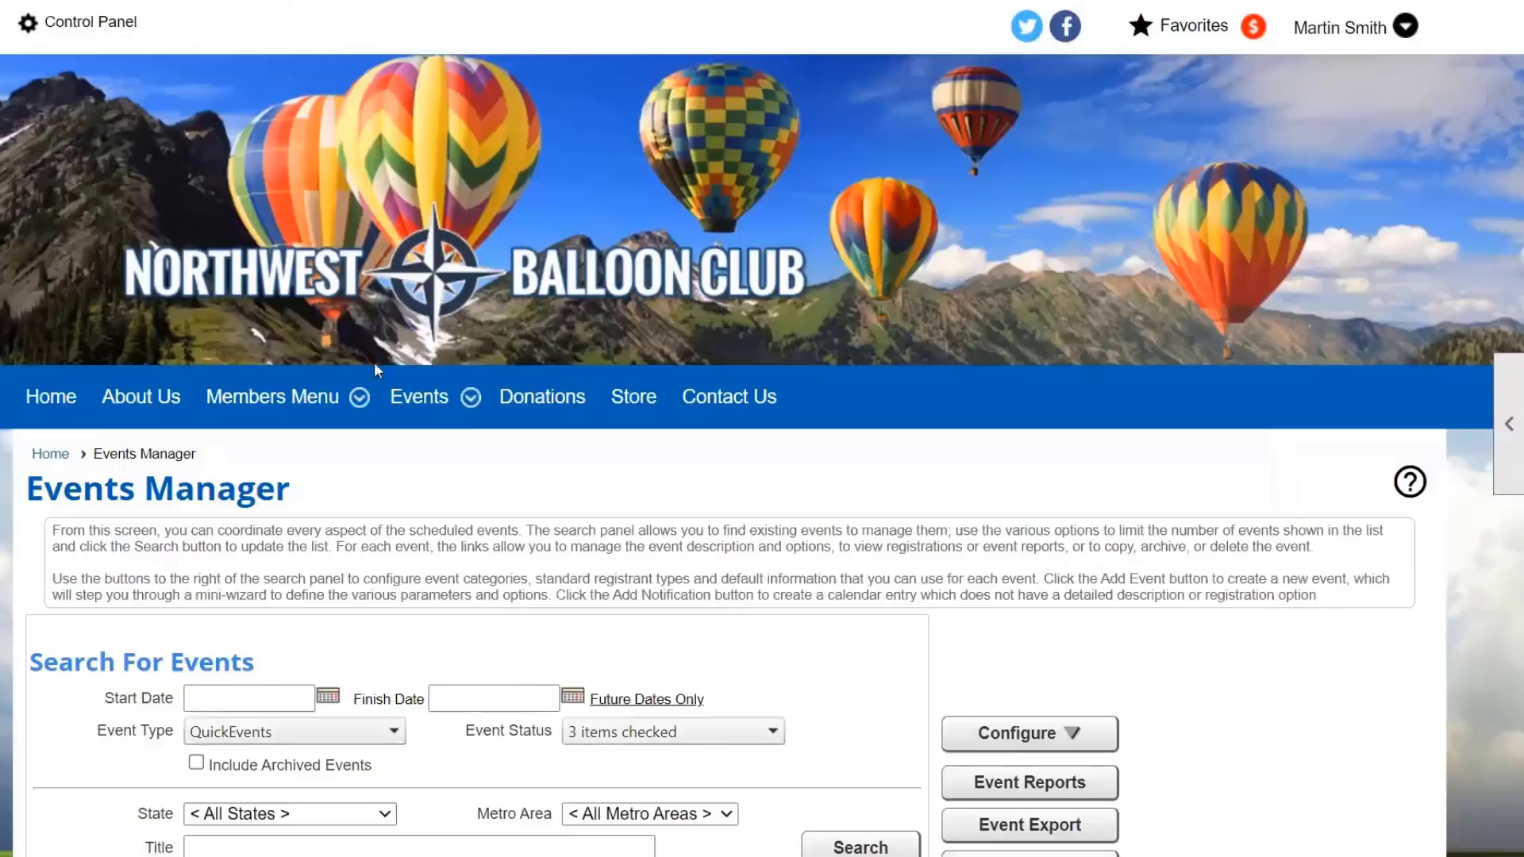
{"action": "scroll", "coordinate": [869, 673], "scroll_direction": "down", "scroll_amount": 8}
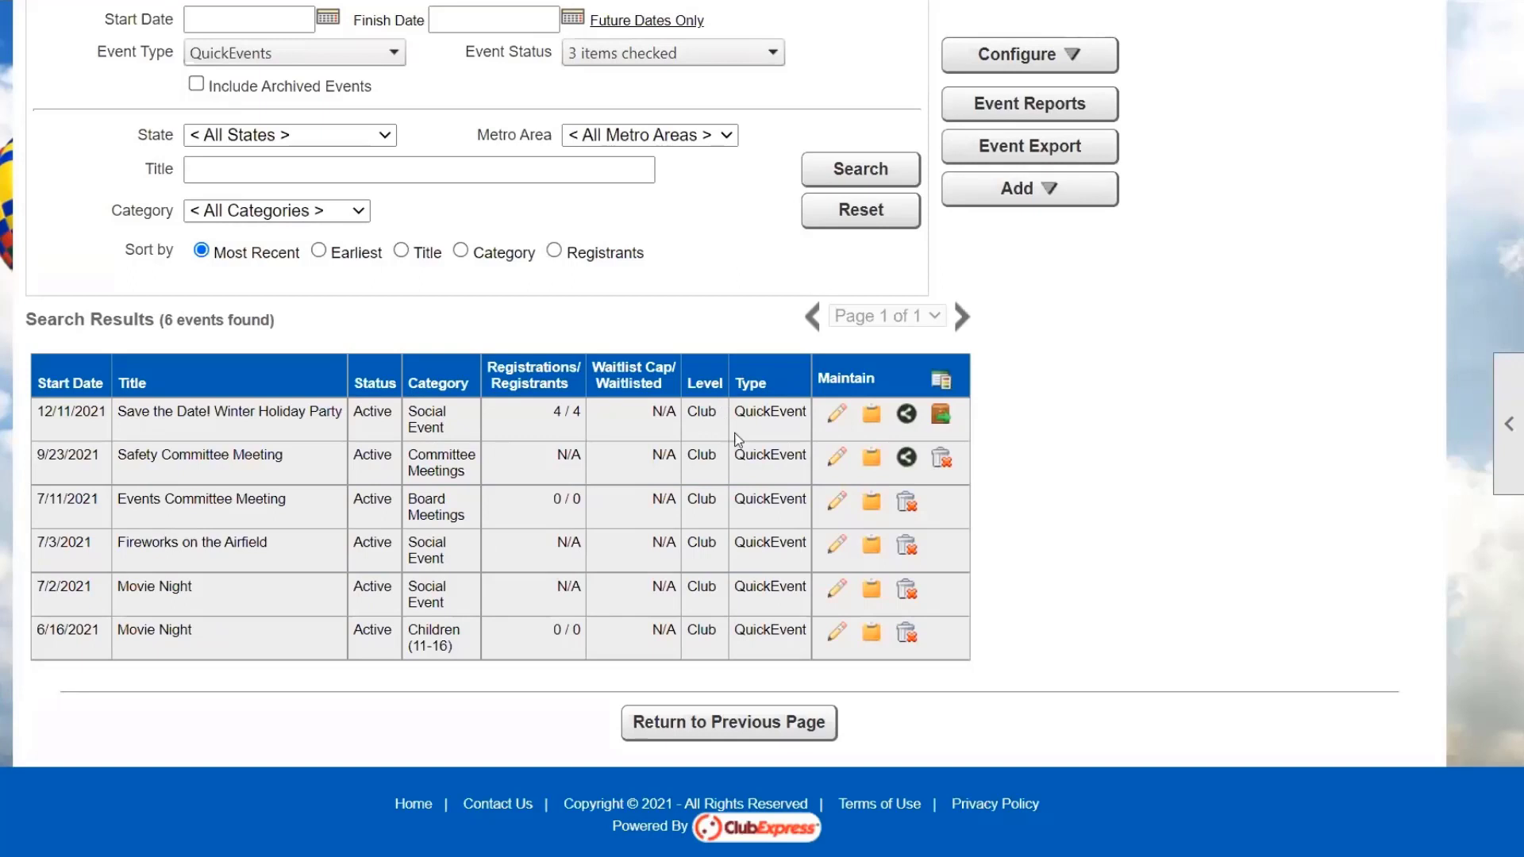
{"action": "left_click", "coordinate": [835, 424]}
{"action": "scroll", "coordinate": [1076, 659], "scroll_direction": "down", "scroll_amount": 5}
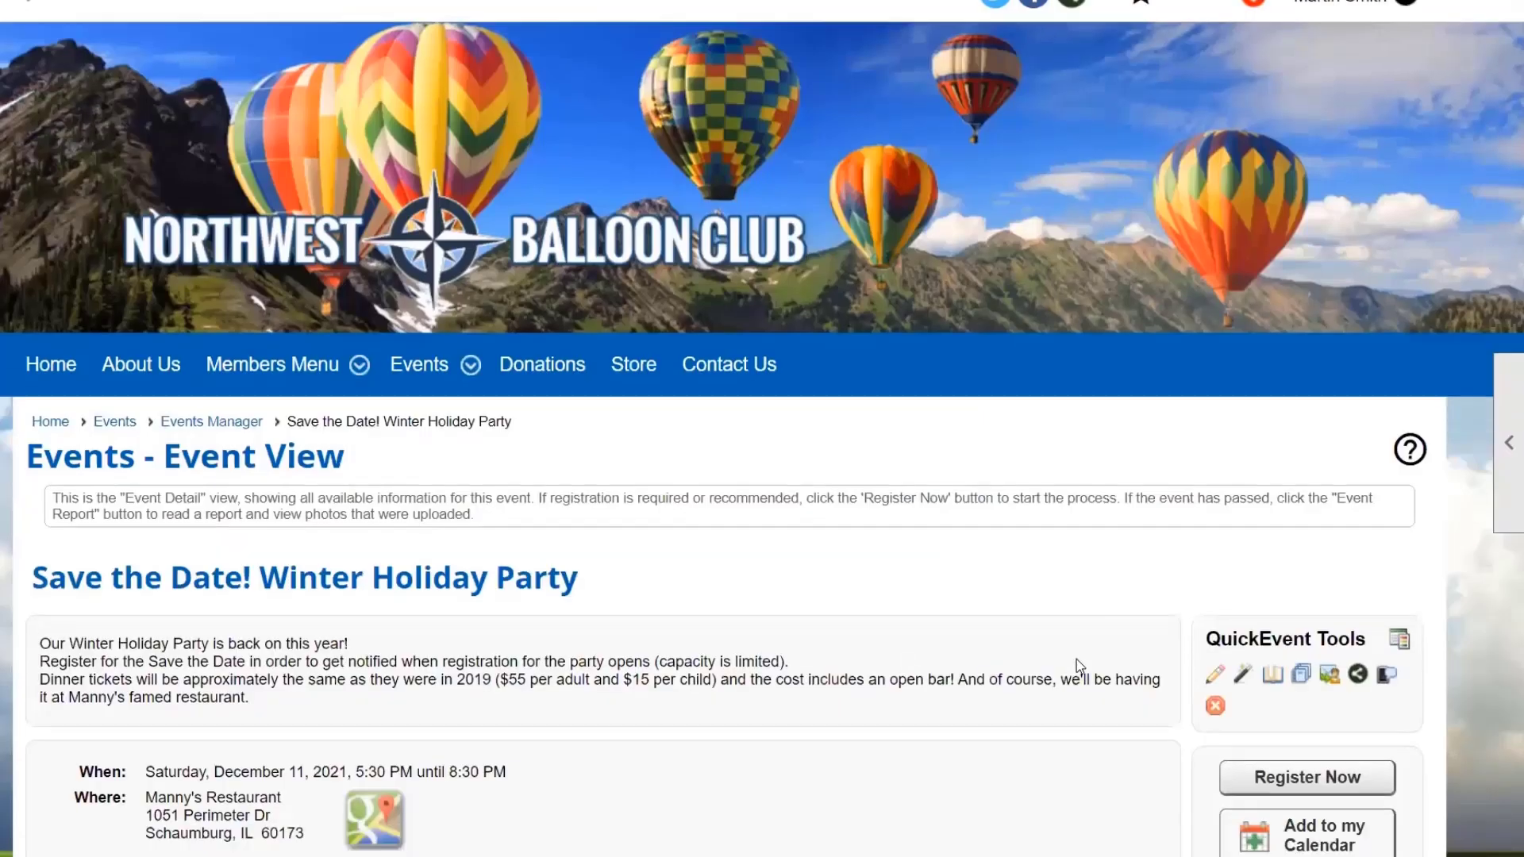
{"action": "scroll", "coordinate": [1080, 665], "scroll_direction": "down", "scroll_amount": 2}
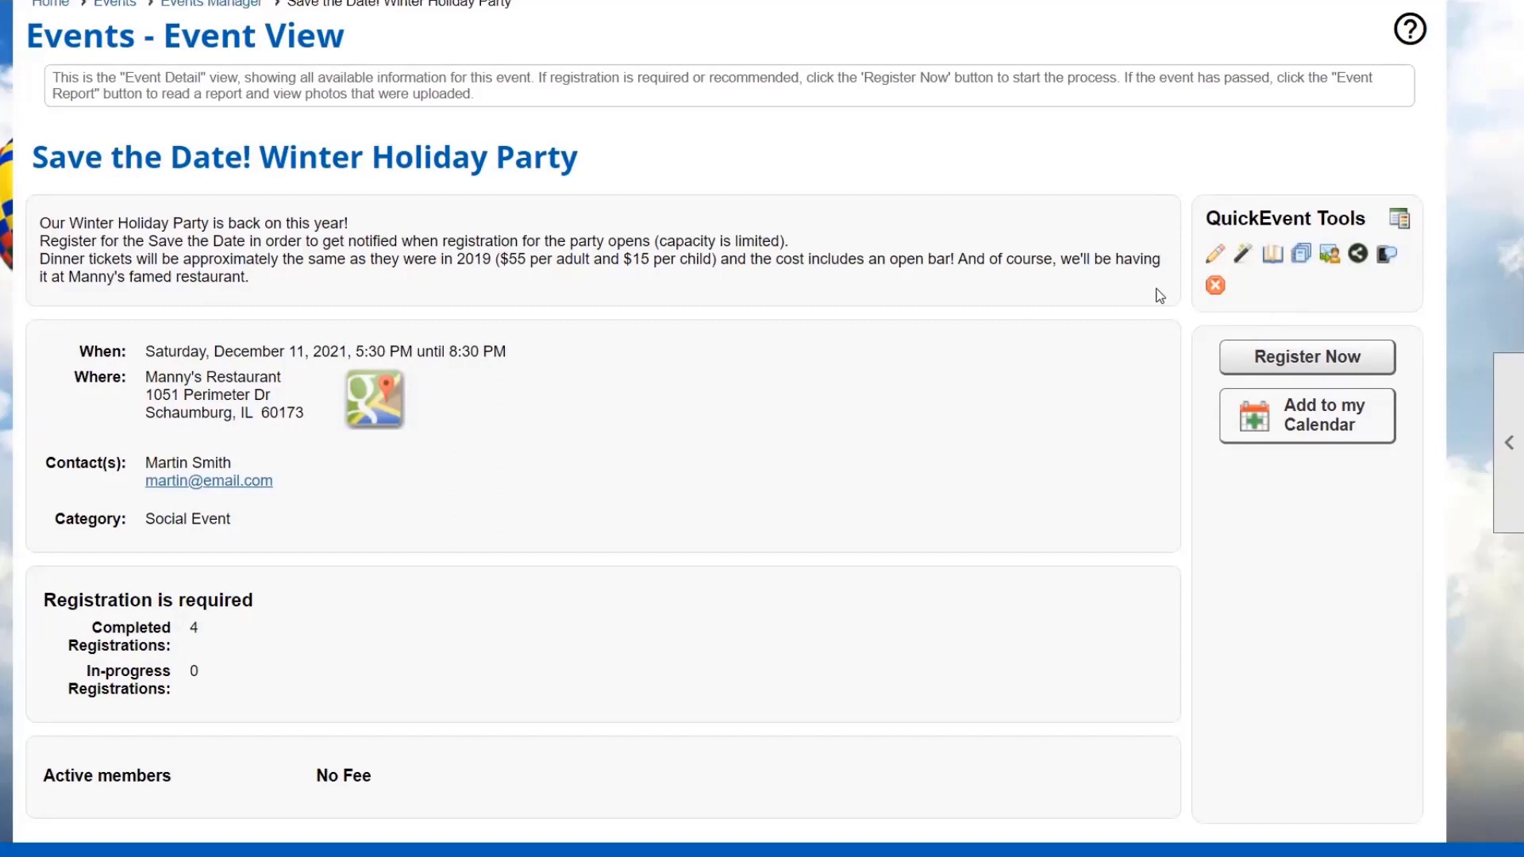
Convert the Winter Holiday Party QuickEvent to a full event and dismiss the resulting message.
{"action": "left_click", "coordinate": [1243, 259]}
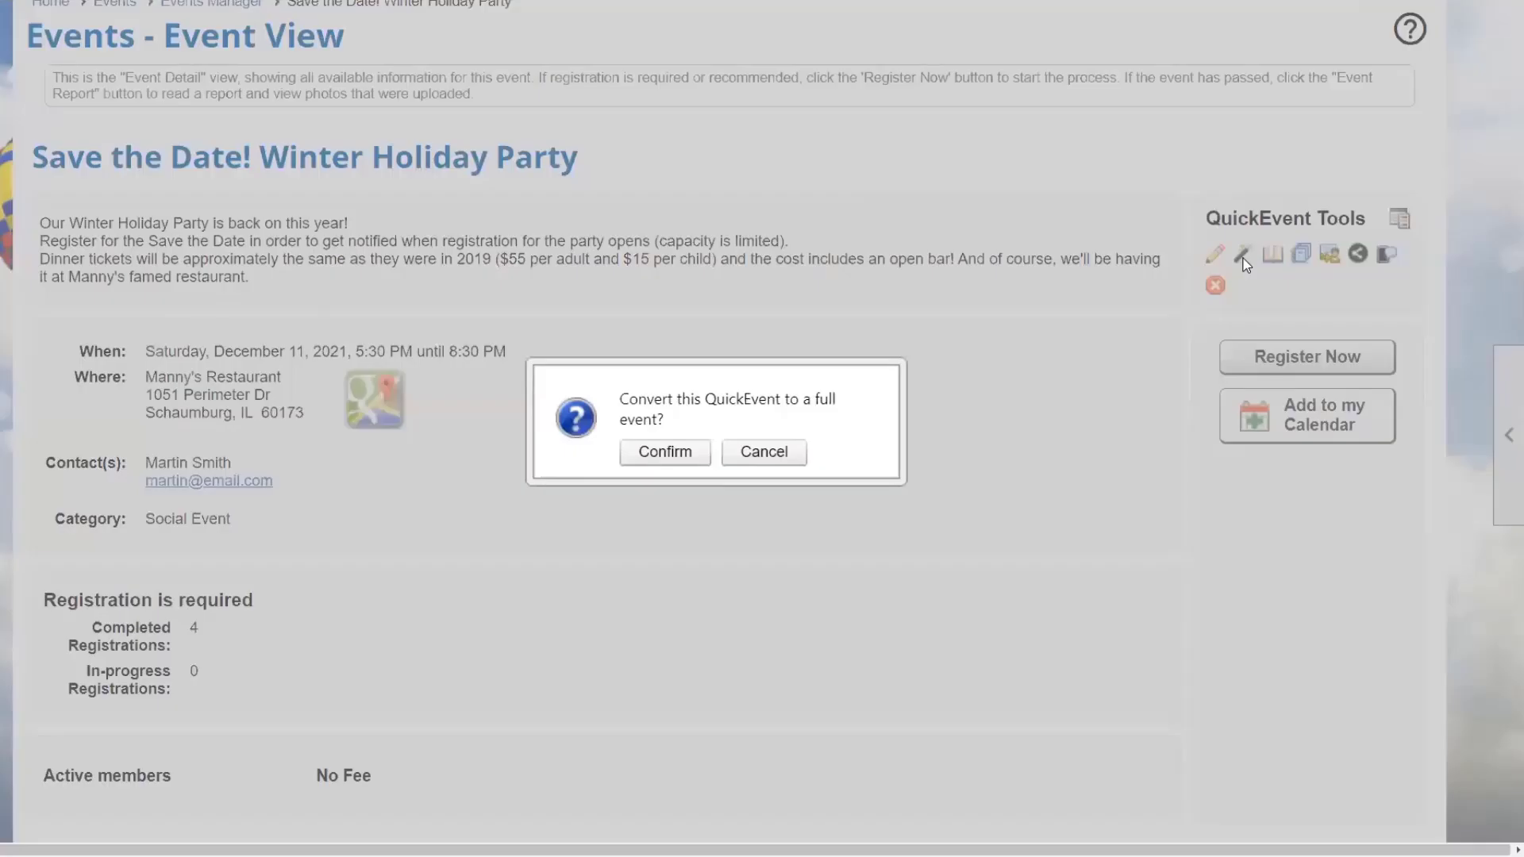
{"action": "left_click", "coordinate": [659, 456]}
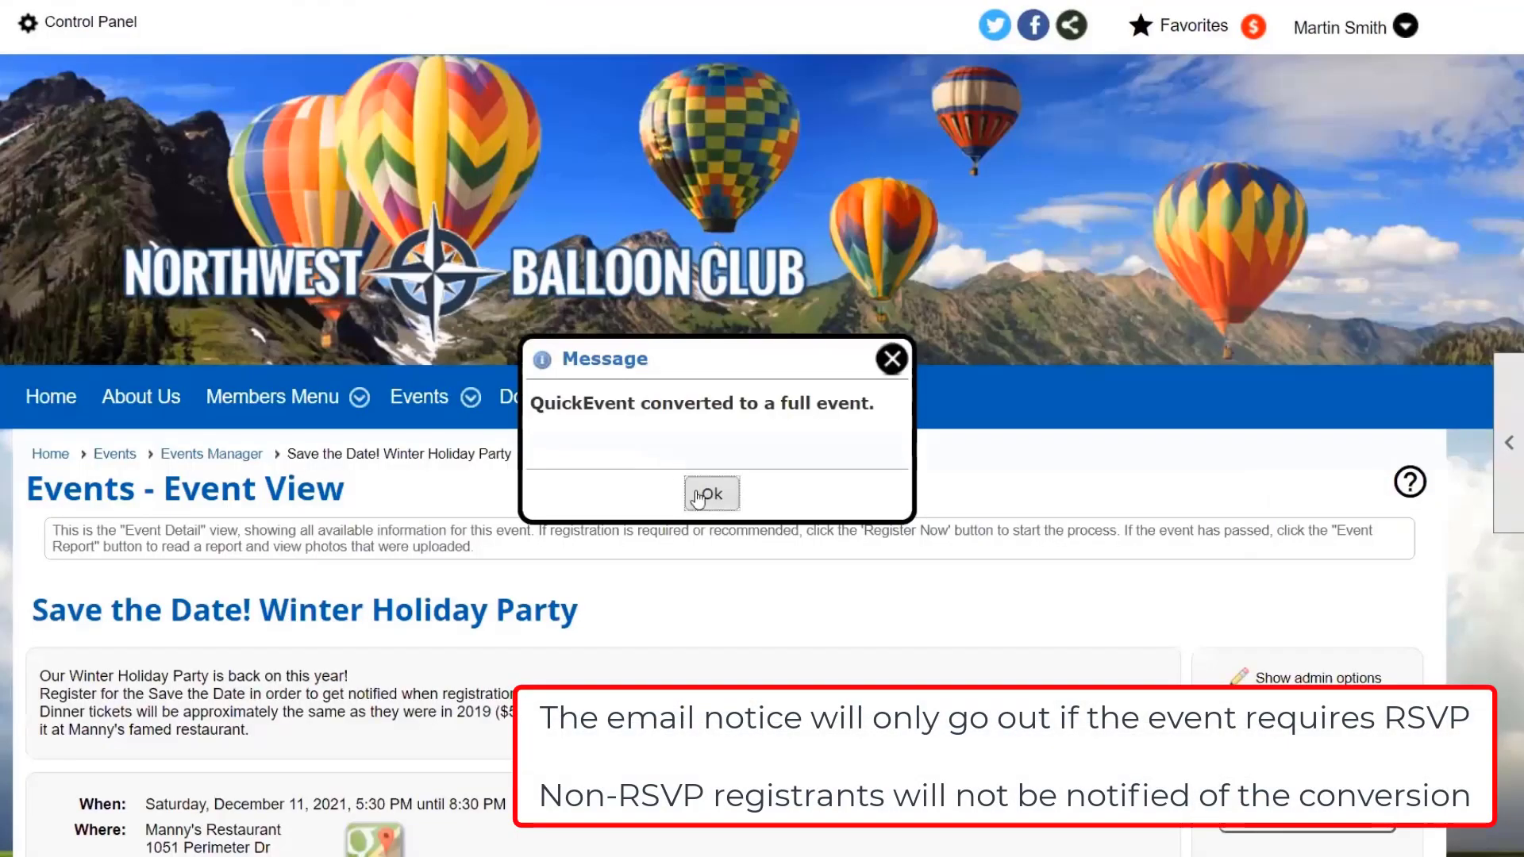
{"action": "left_click", "coordinate": [704, 492]}
Show the Winter Holiday Party event's admin options and open its Basic Info for editing.
{"action": "scroll", "coordinate": [878, 611], "scroll_direction": "down", "scroll_amount": 7}
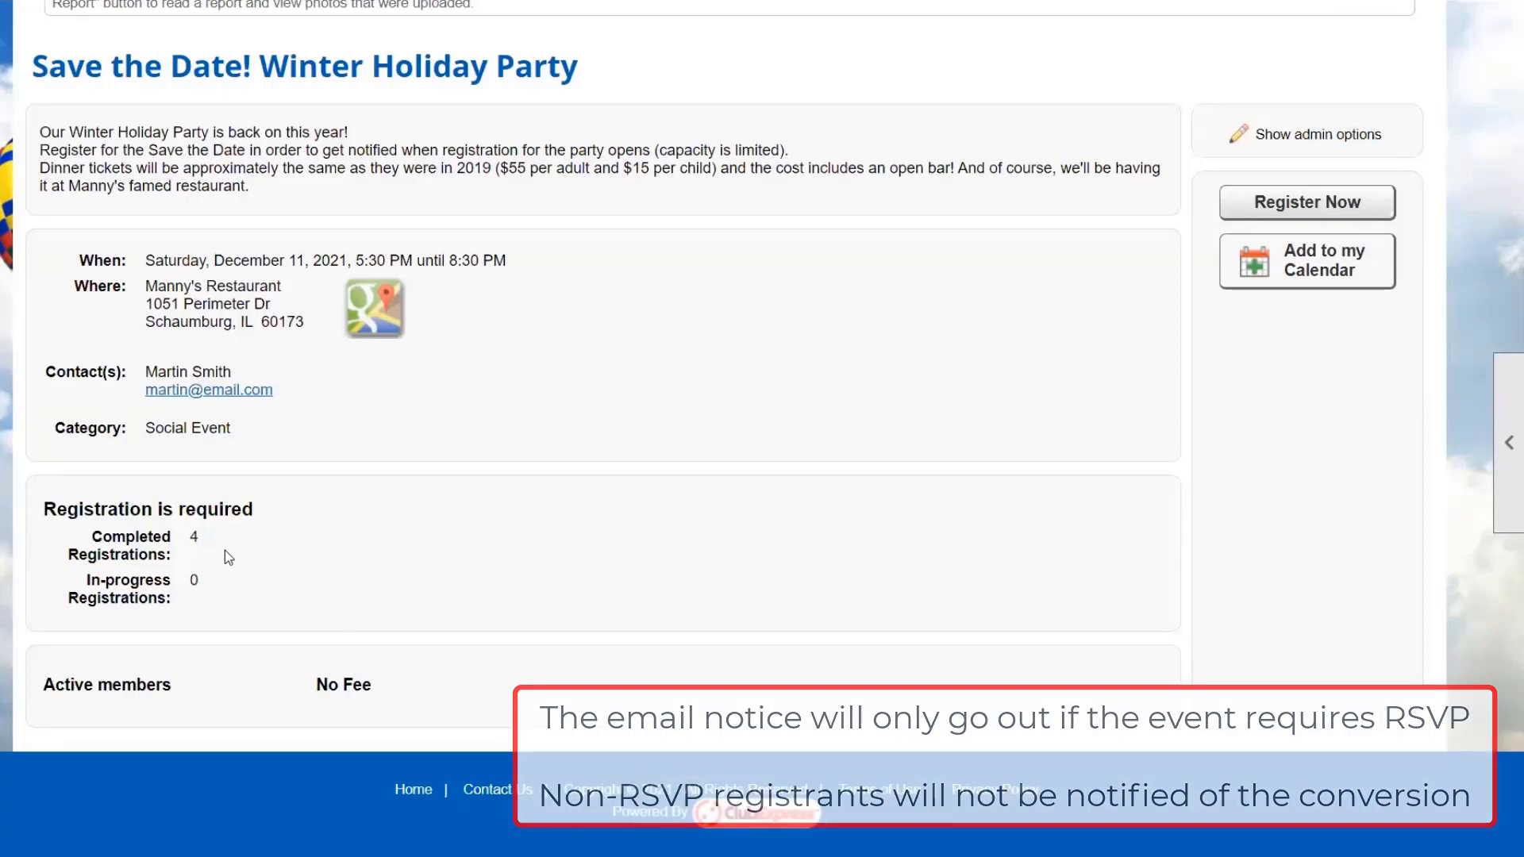
{"action": "left_click", "coordinate": [1324, 137]}
{"action": "scroll", "coordinate": [1151, 474], "scroll_direction": "down", "scroll_amount": 4}
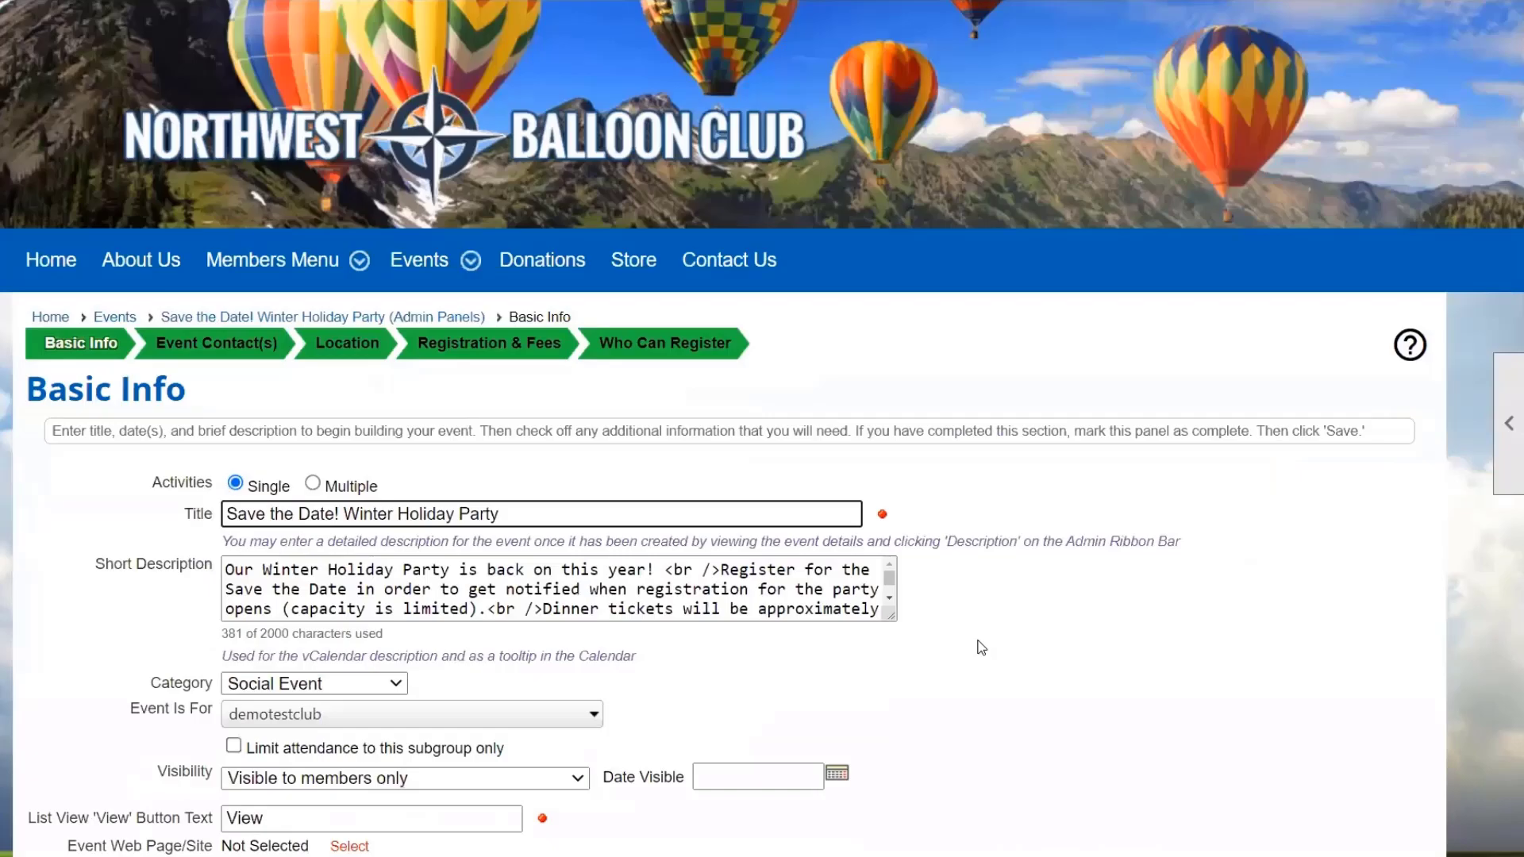
Look over the additional information options in the Winter Holiday Party's Basic Info and return to the event's admin panels.
{"action": "scroll", "coordinate": [982, 648], "scroll_direction": "down", "scroll_amount": 10}
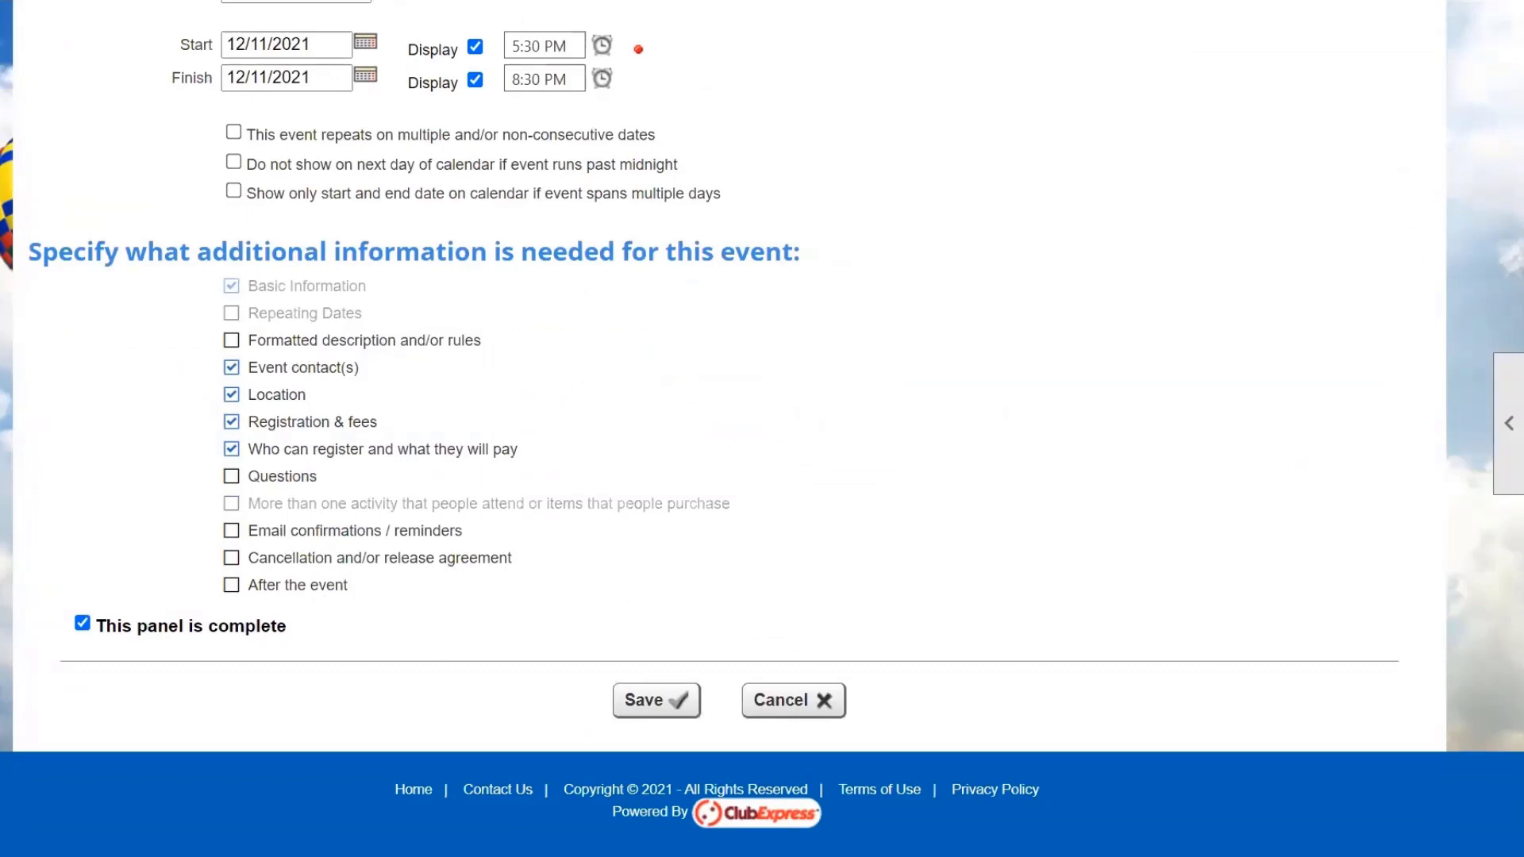
{"action": "left_click", "coordinate": [231, 341]}
{"action": "left_click", "coordinate": [231, 477]}
{"action": "left_click", "coordinate": [231, 531]}
{"action": "left_click", "coordinate": [650, 700]}
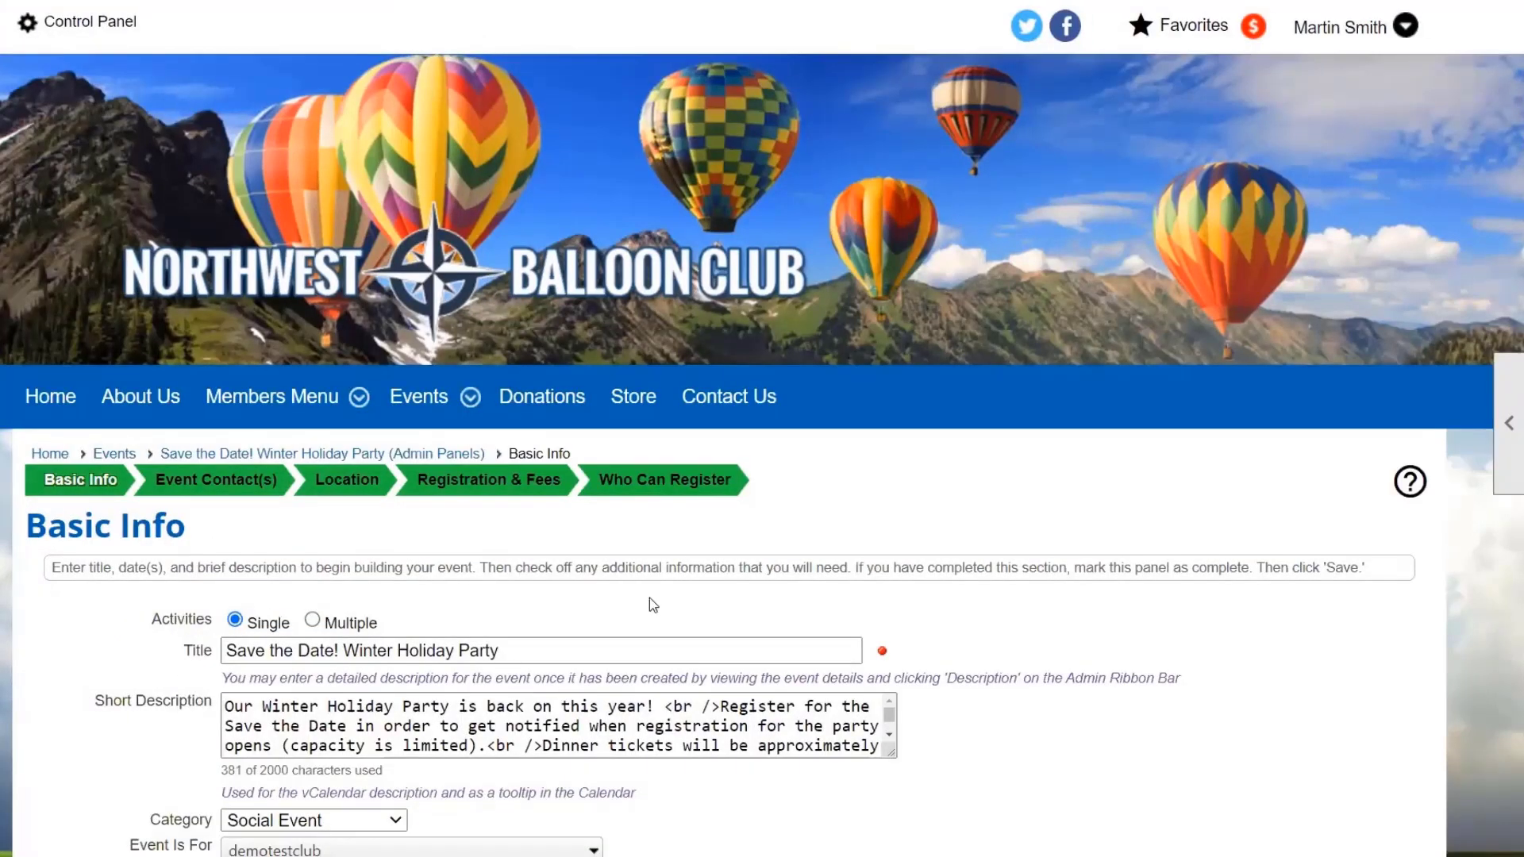
{"action": "scroll", "coordinate": [649, 598], "scroll_direction": "down", "scroll_amount": 5}
{"action": "scroll", "coordinate": [656, 602], "scroll_direction": "up", "scroll_amount": 2}
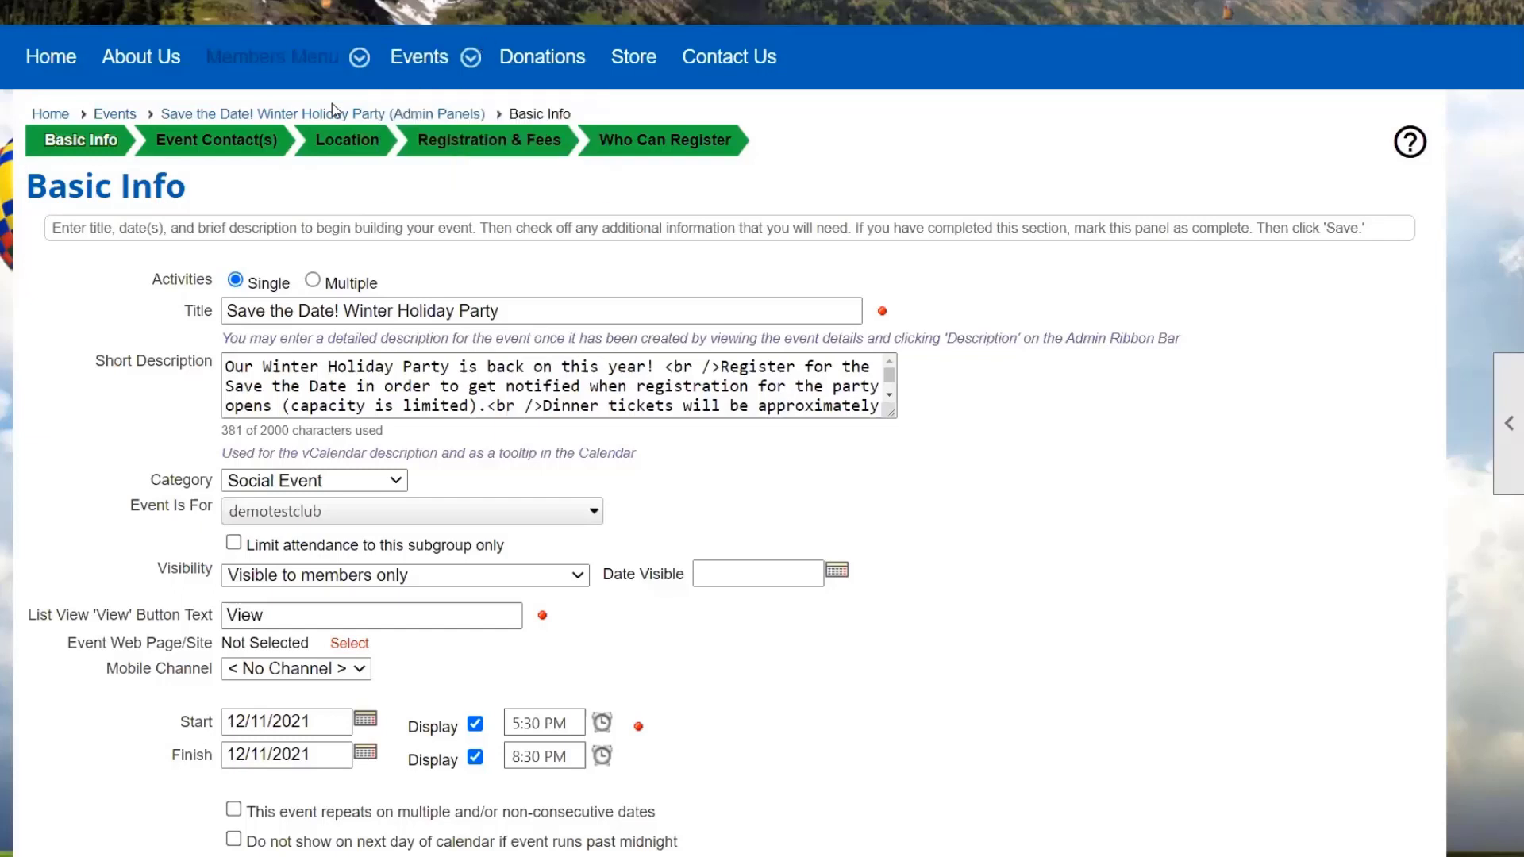
{"action": "left_click", "coordinate": [252, 124]}
{"action": "scroll", "coordinate": [1365, 429], "scroll_direction": "down", "scroll_amount": 3}
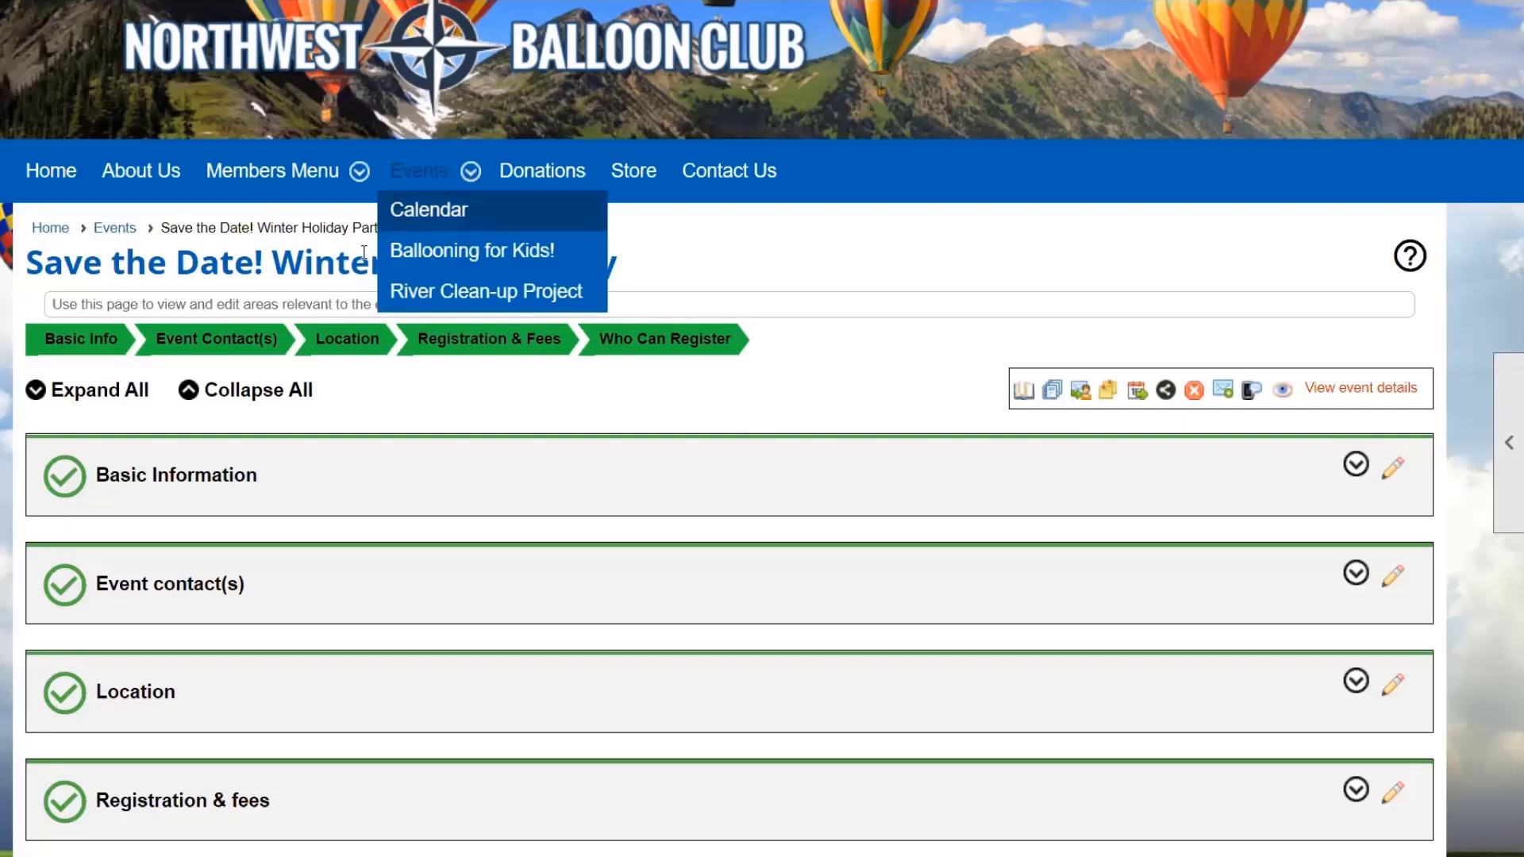
Return to the Events calendar and start creating a new QuickEvent.
{"action": "left_click", "coordinate": [114, 230]}
{"action": "scroll", "coordinate": [1010, 472], "scroll_direction": "down", "scroll_amount": 4}
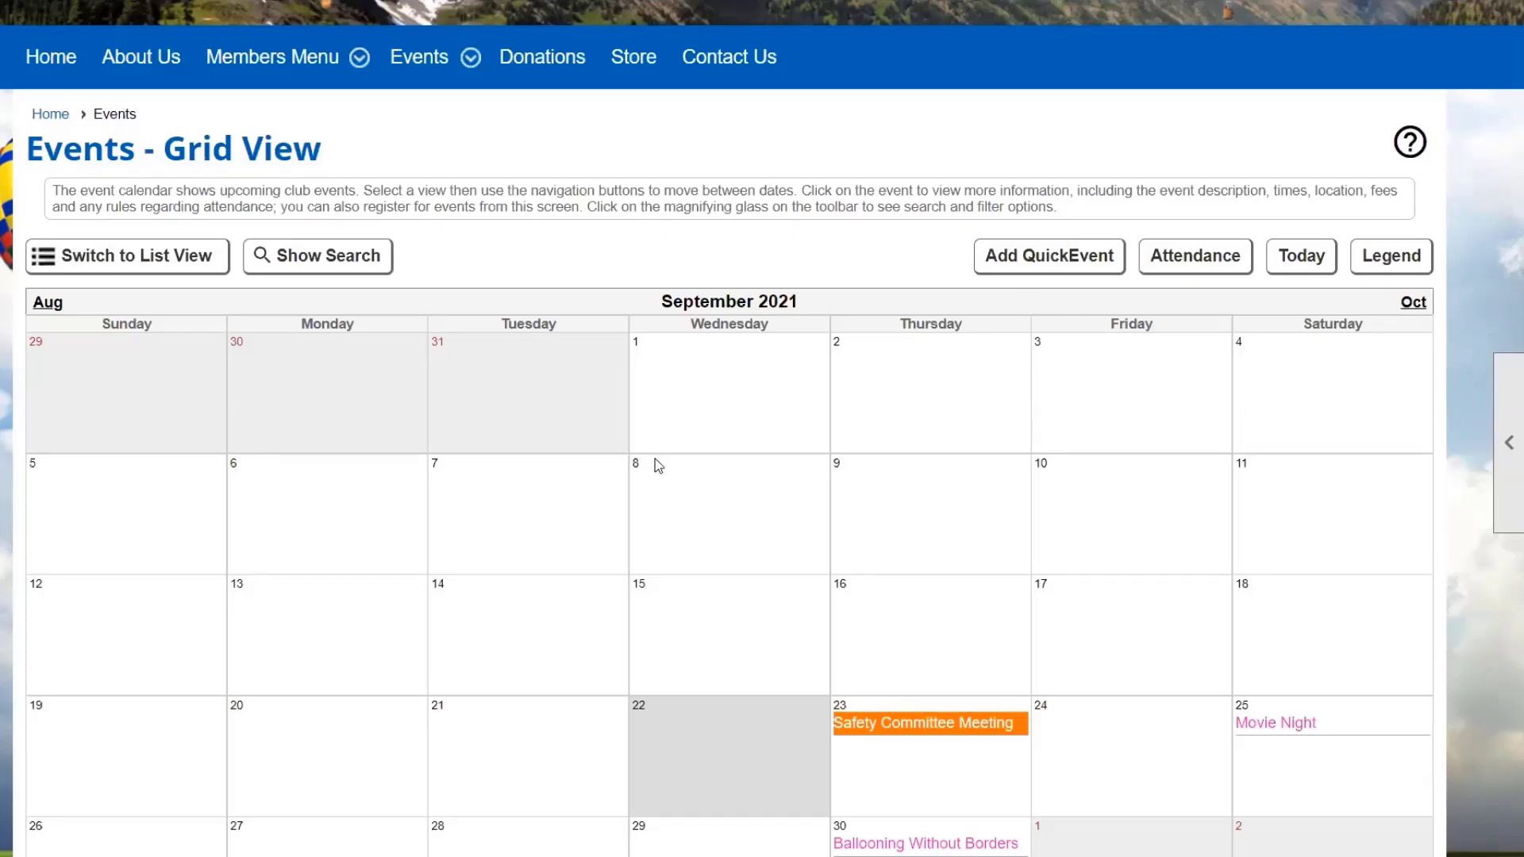
{"action": "left_click", "coordinate": [1508, 442]}
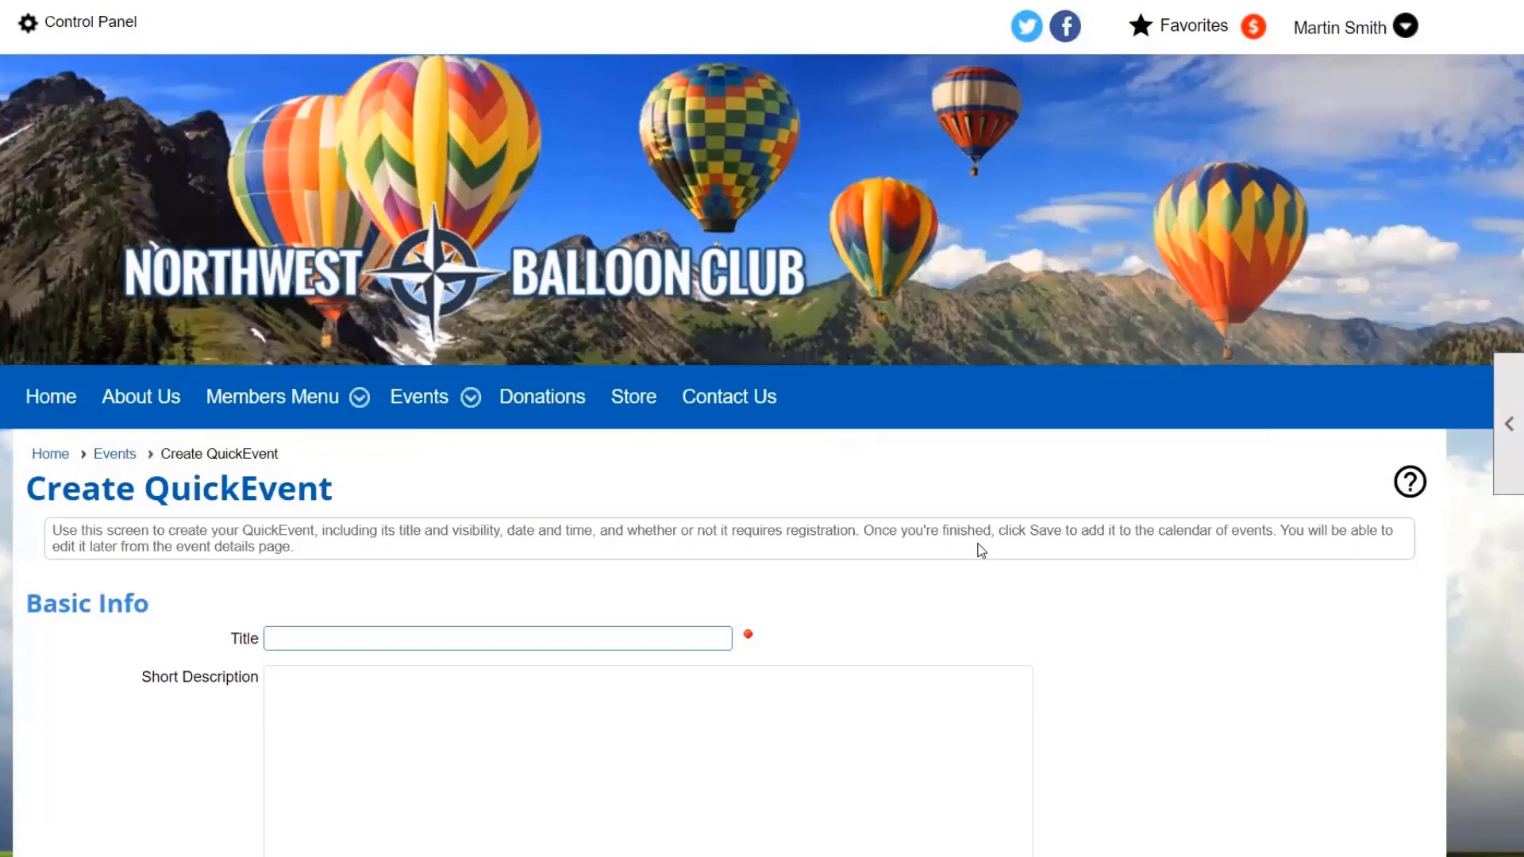
Title the QuickEvent "Member Meeting" and enter the short description "For new members, meet the team!".
{"action": "scroll", "coordinate": [978, 529], "scroll_direction": "down", "scroll_amount": 3}
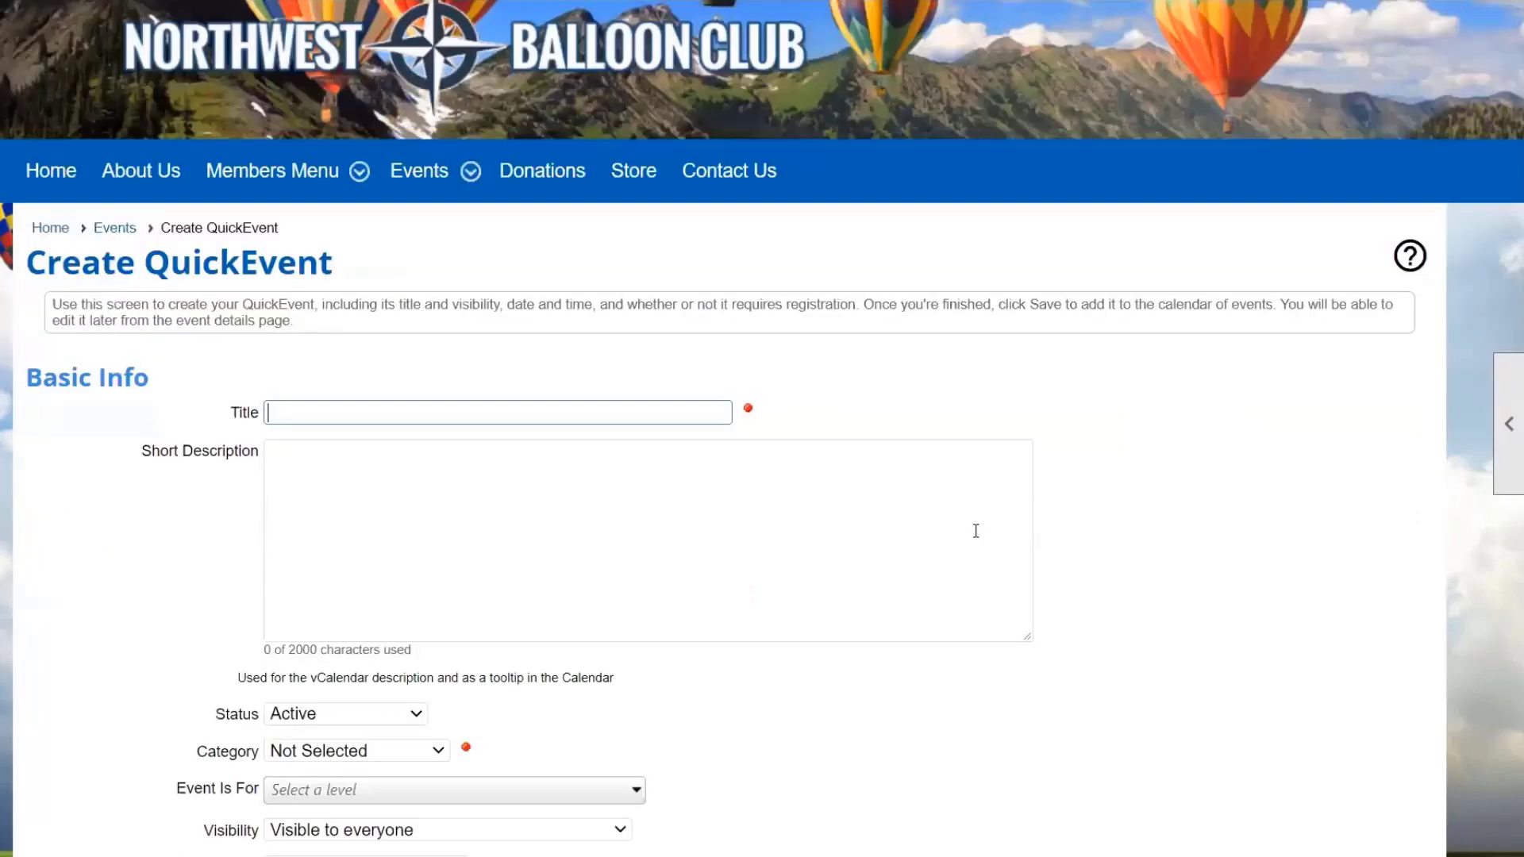
{"action": "type", "text": "Member Meeting"}
{"action": "left_click", "coordinate": [651, 524]}
{"action": "type", "text": "For new mem"}
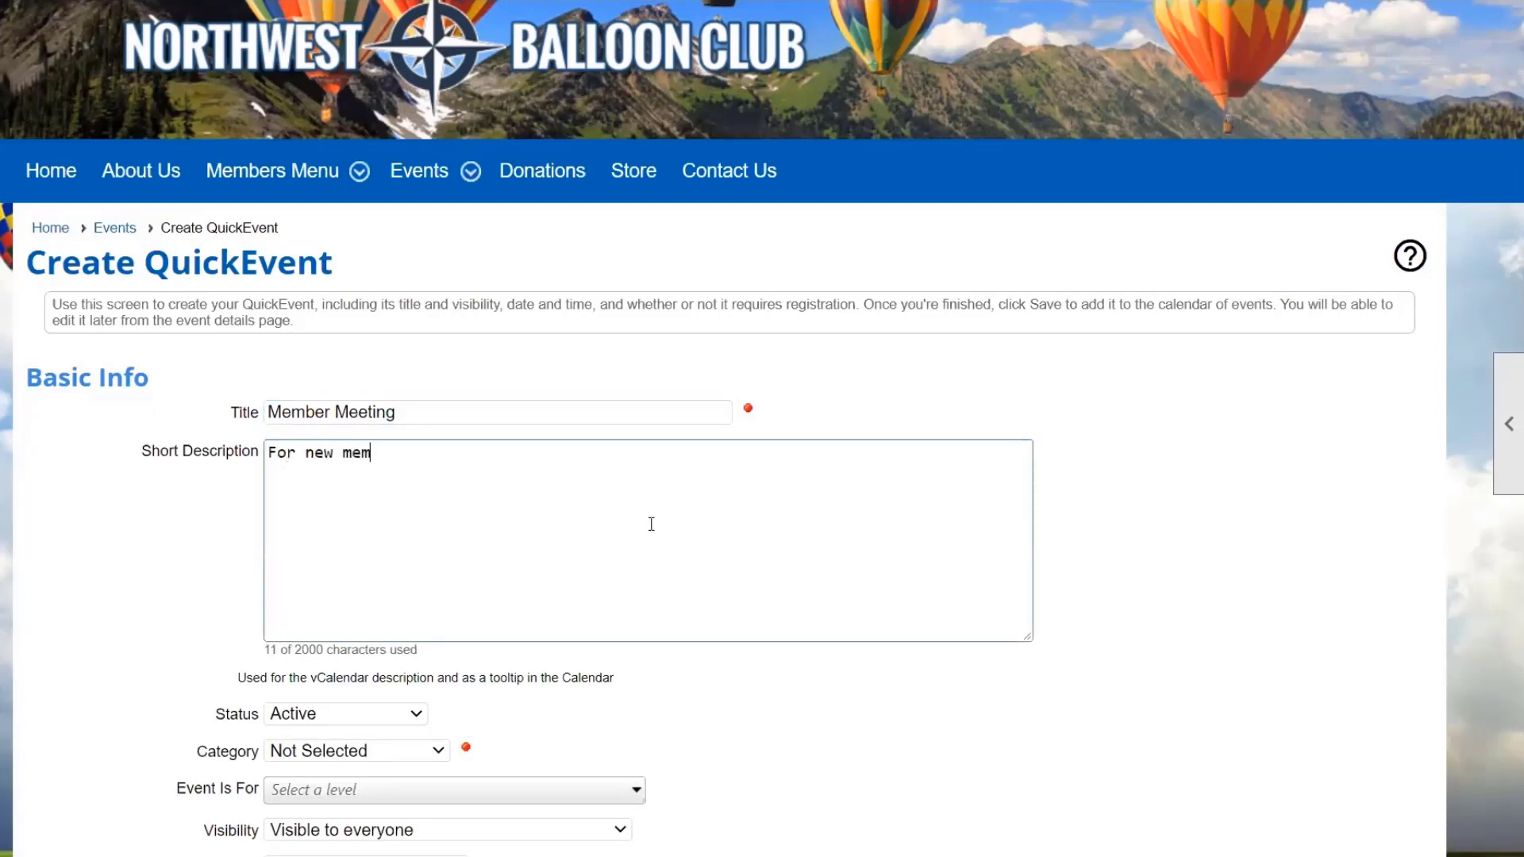
{"action": "type", "text": "bers, meet the t"}
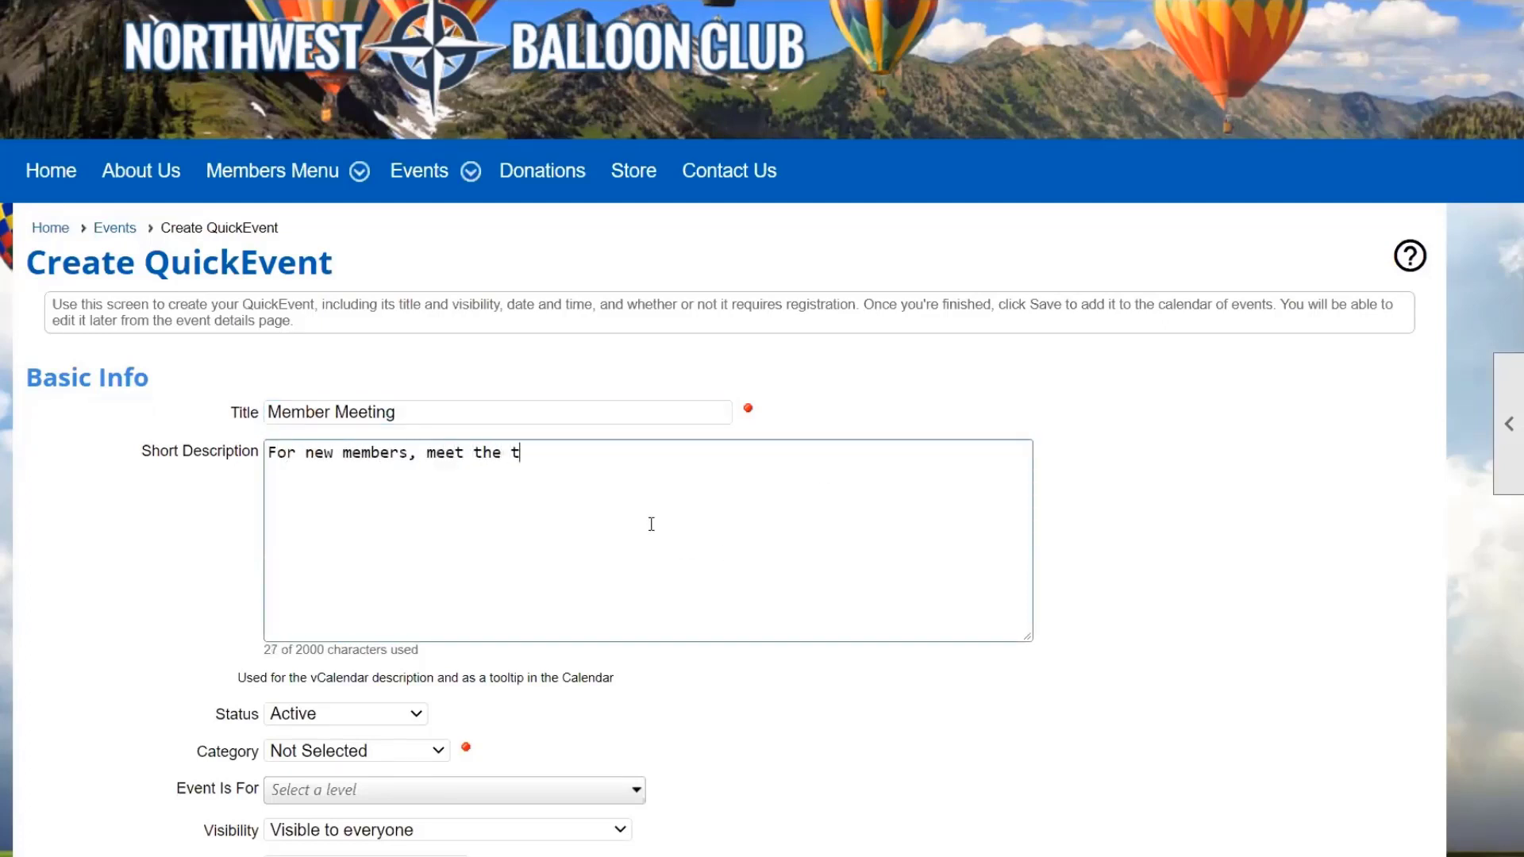
{"action": "type", "text": "eam!"}
Set the QuickEvent's category to Meets, its level to demotestclub, and its visibility to members only.
{"action": "scroll", "coordinate": [651, 524], "scroll_direction": "down", "scroll_amount": 4}
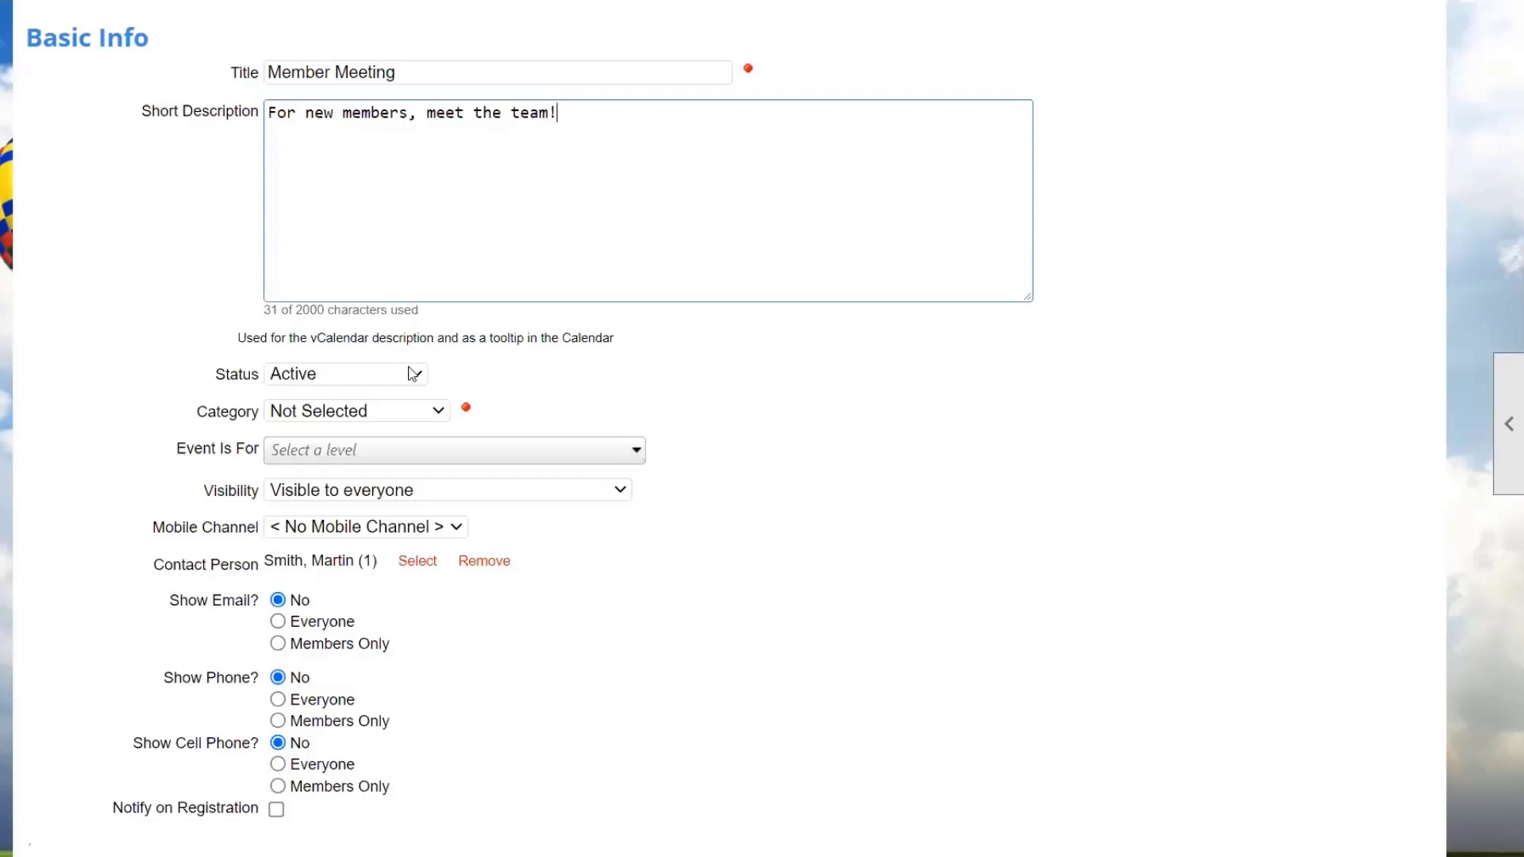
{"action": "left_click", "coordinate": [433, 412]}
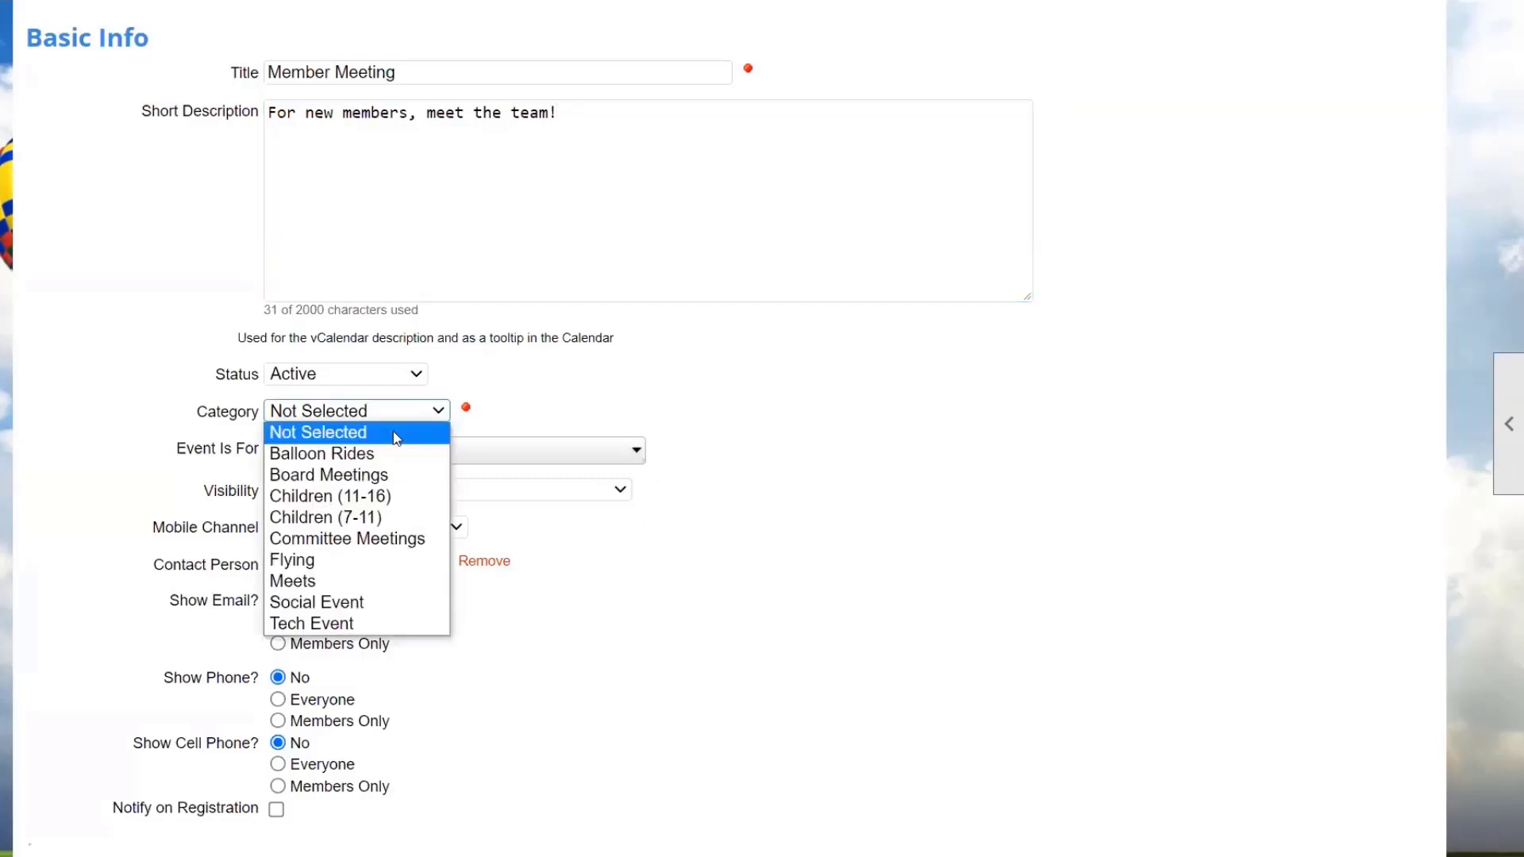
{"action": "left_click", "coordinate": [356, 584]}
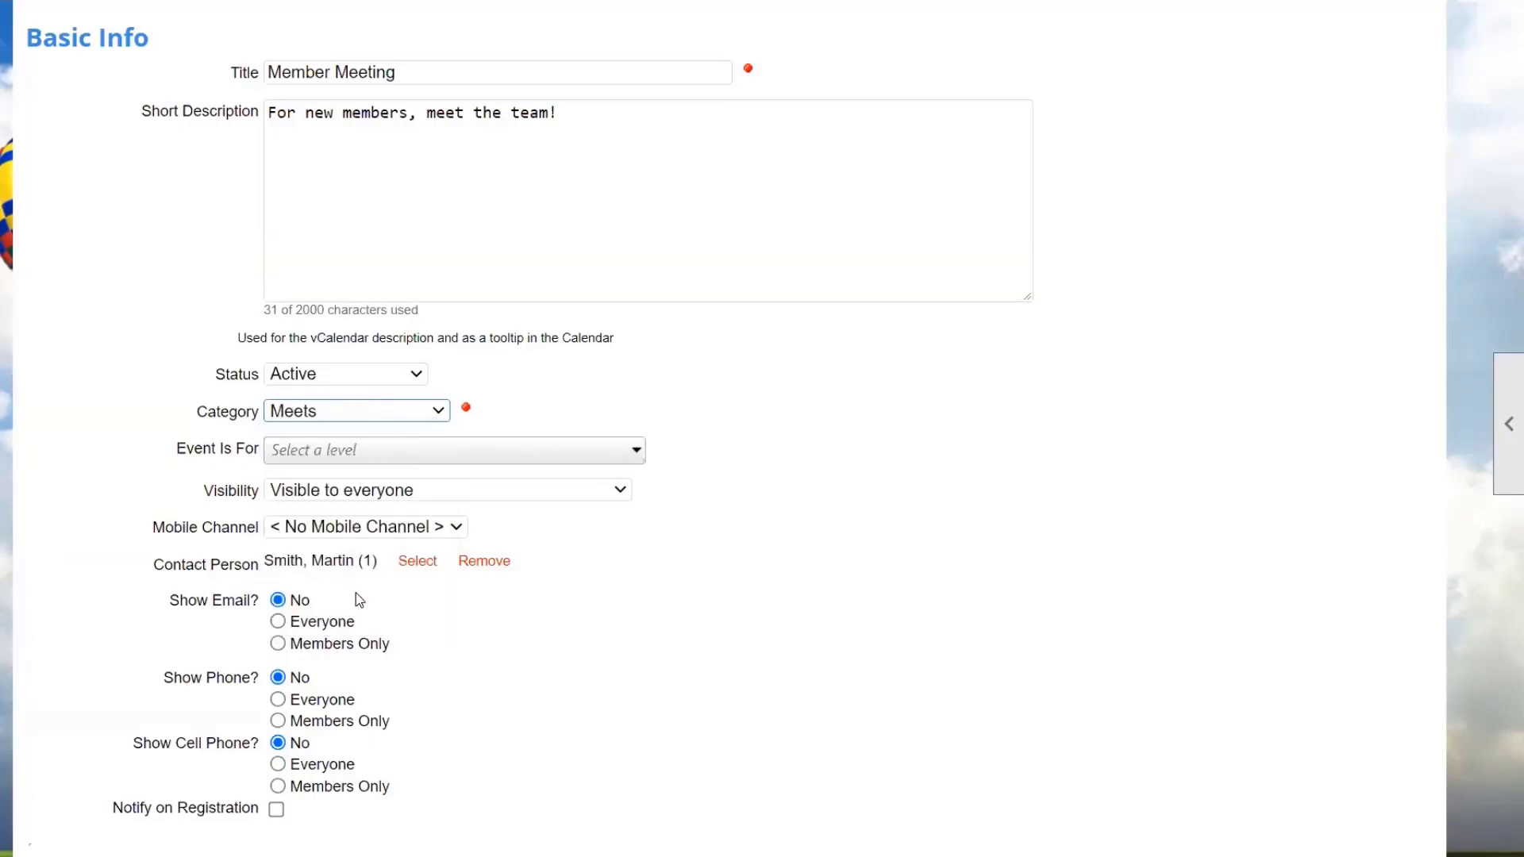
{"action": "left_click", "coordinate": [390, 460]}
{"action": "left_click", "coordinate": [391, 486]}
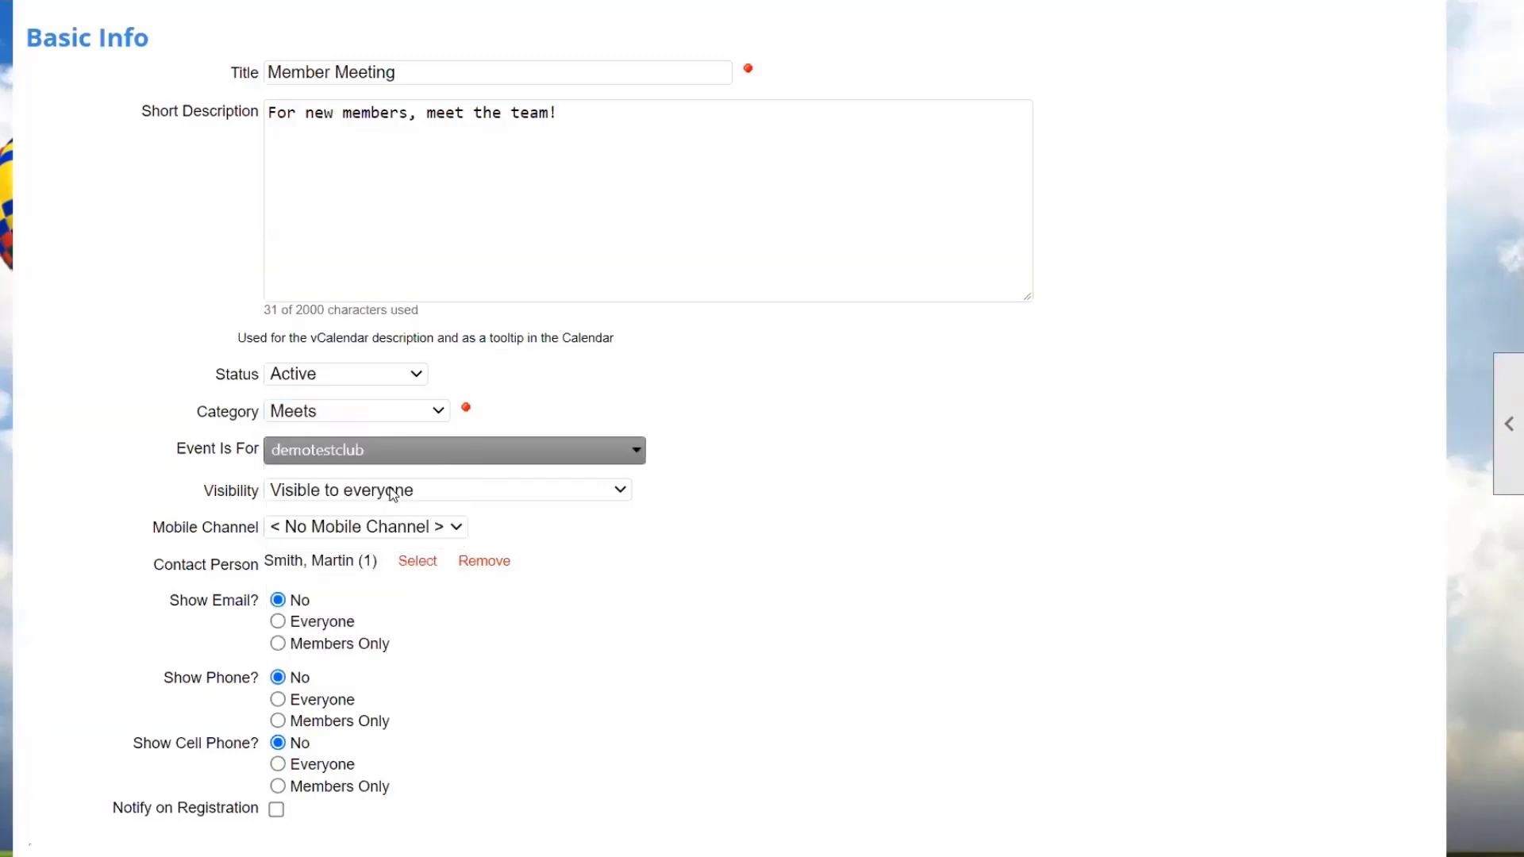
{"action": "left_click", "coordinate": [393, 492]}
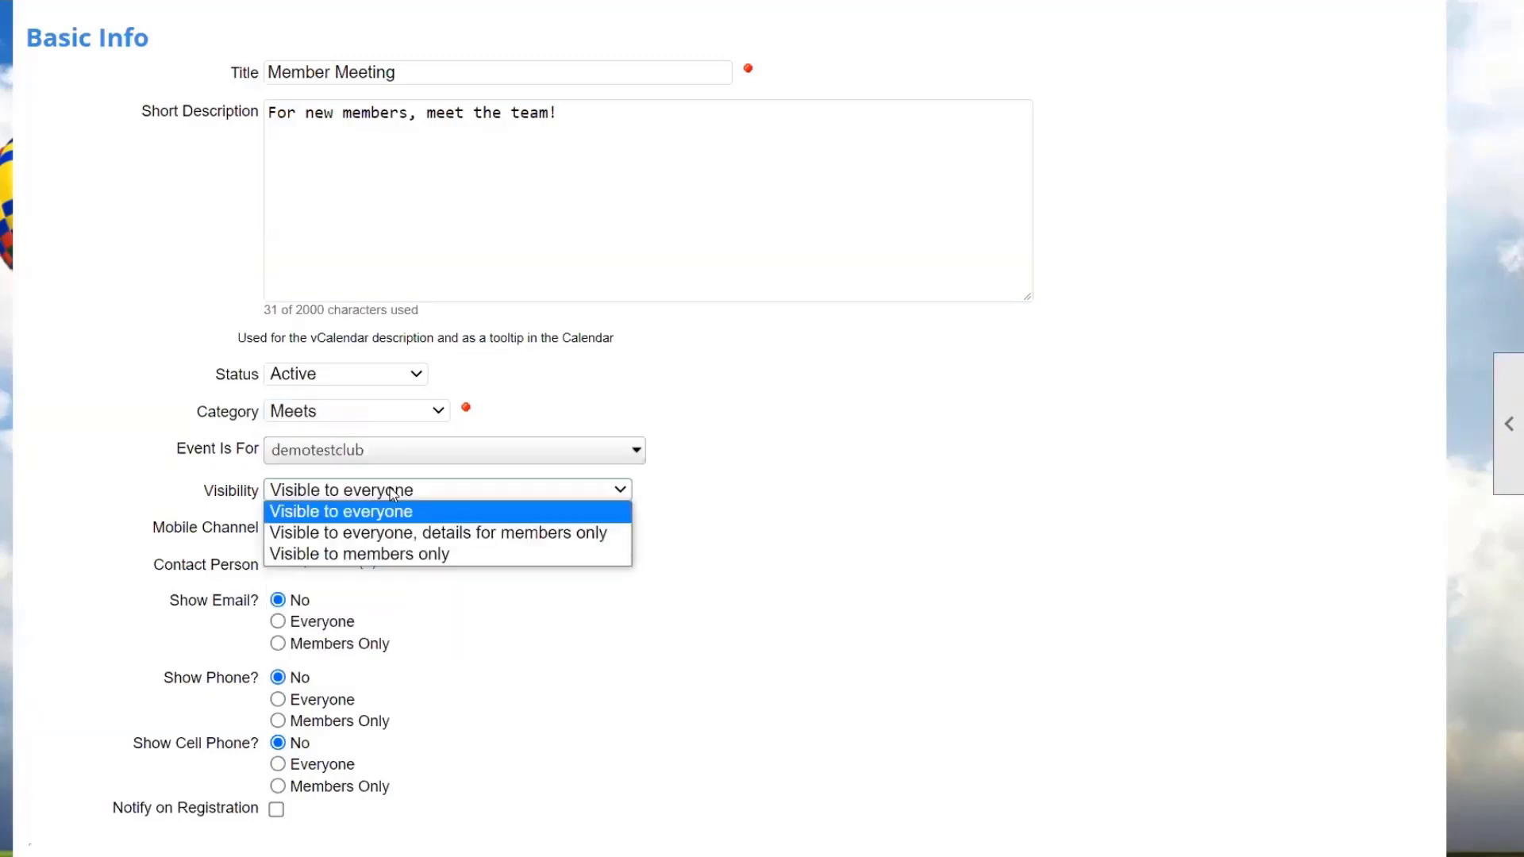
{"action": "left_click", "coordinate": [475, 557]}
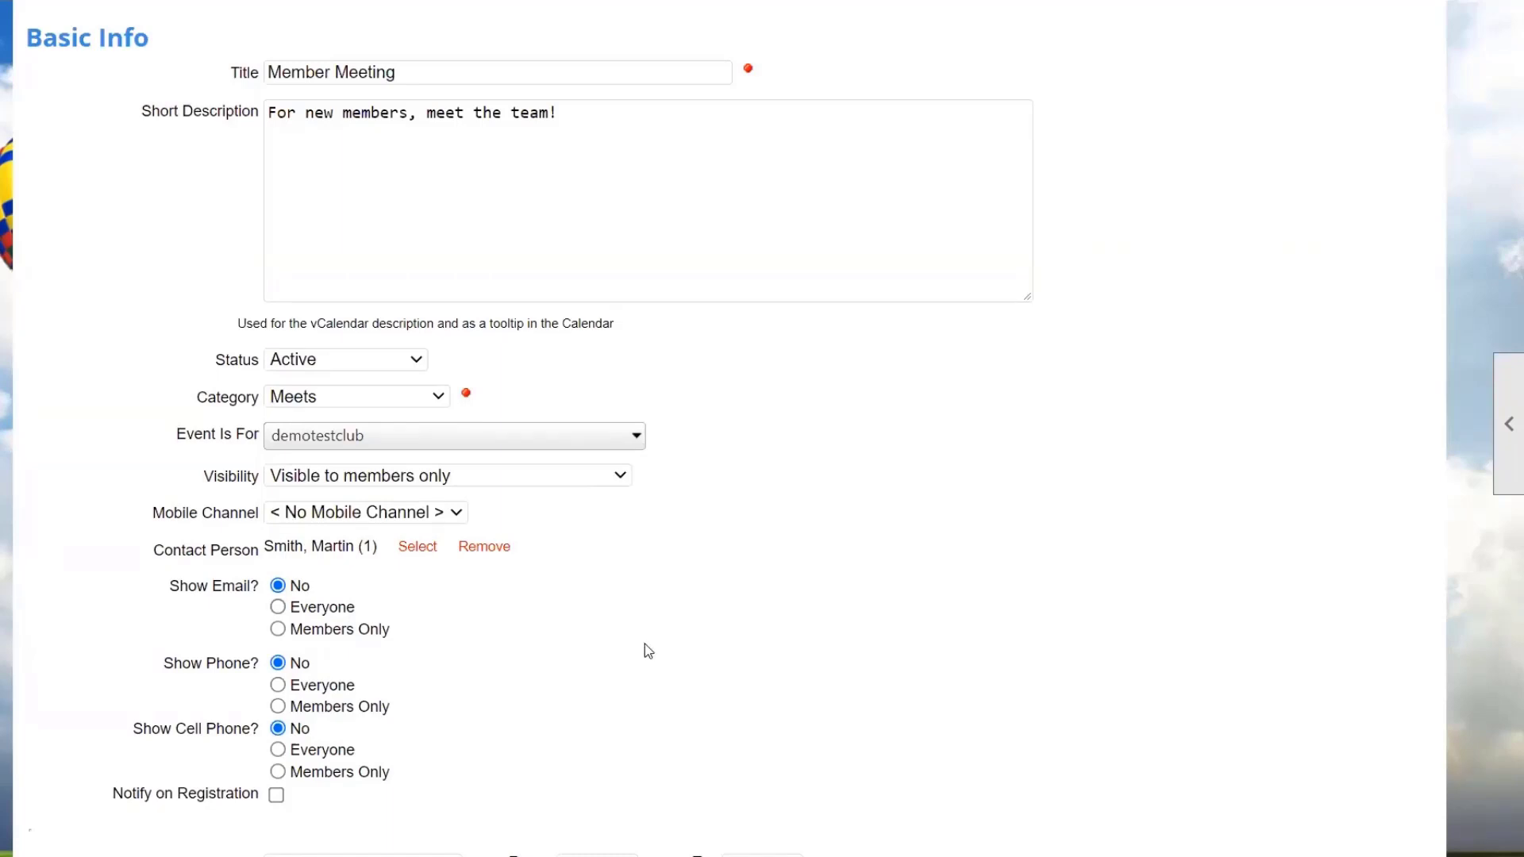
Try the External Page link type for the location website and close the link builder without saving.
{"action": "scroll", "coordinate": [648, 651], "scroll_direction": "down", "scroll_amount": 10}
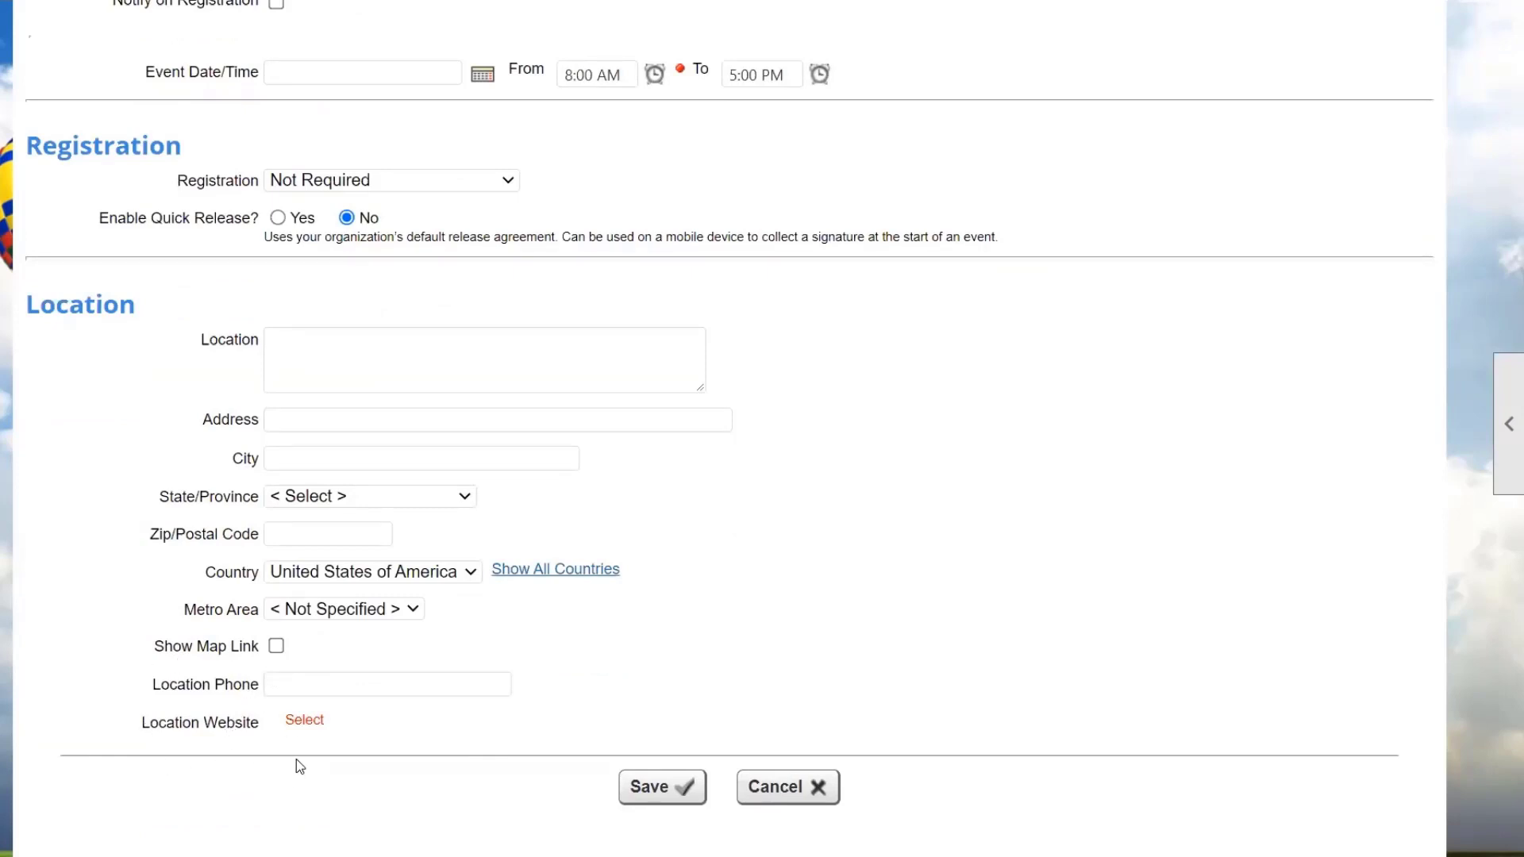
{"action": "left_click", "coordinate": [312, 722]}
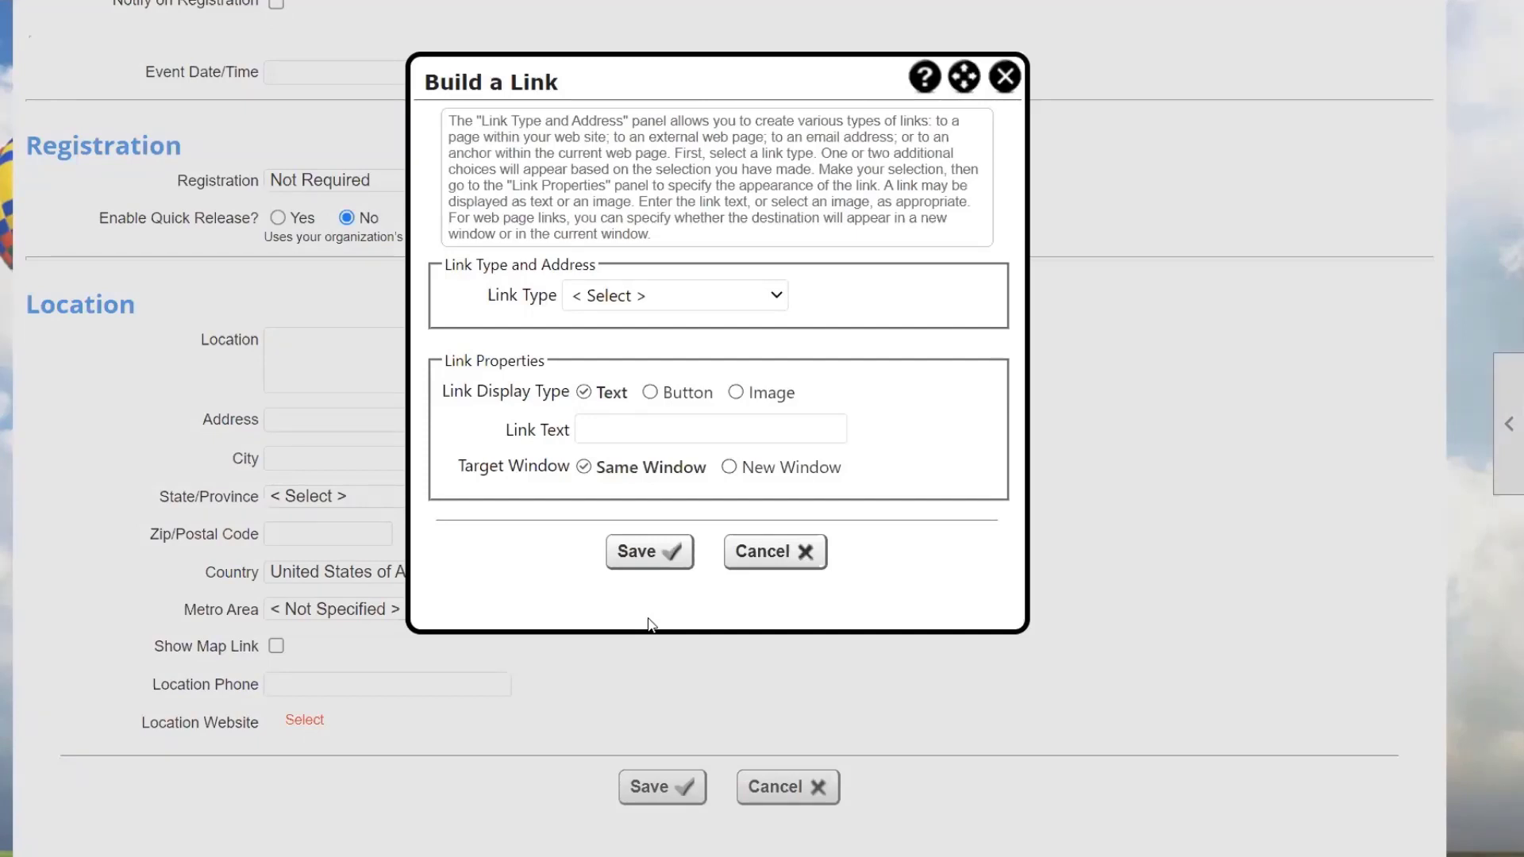
{"action": "left_click", "coordinate": [670, 295]}
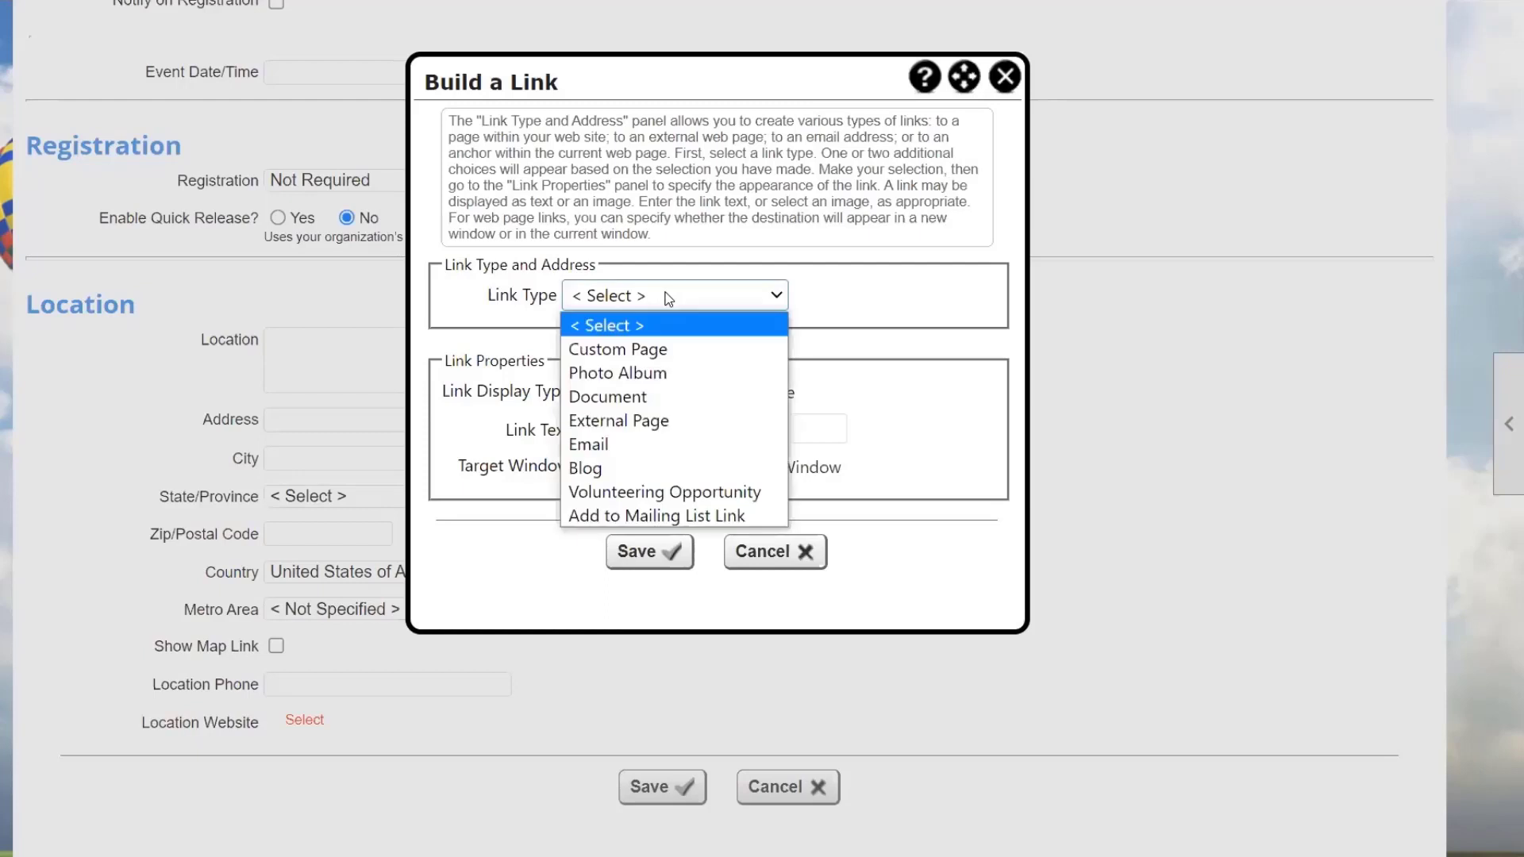
{"action": "left_click", "coordinate": [675, 423]}
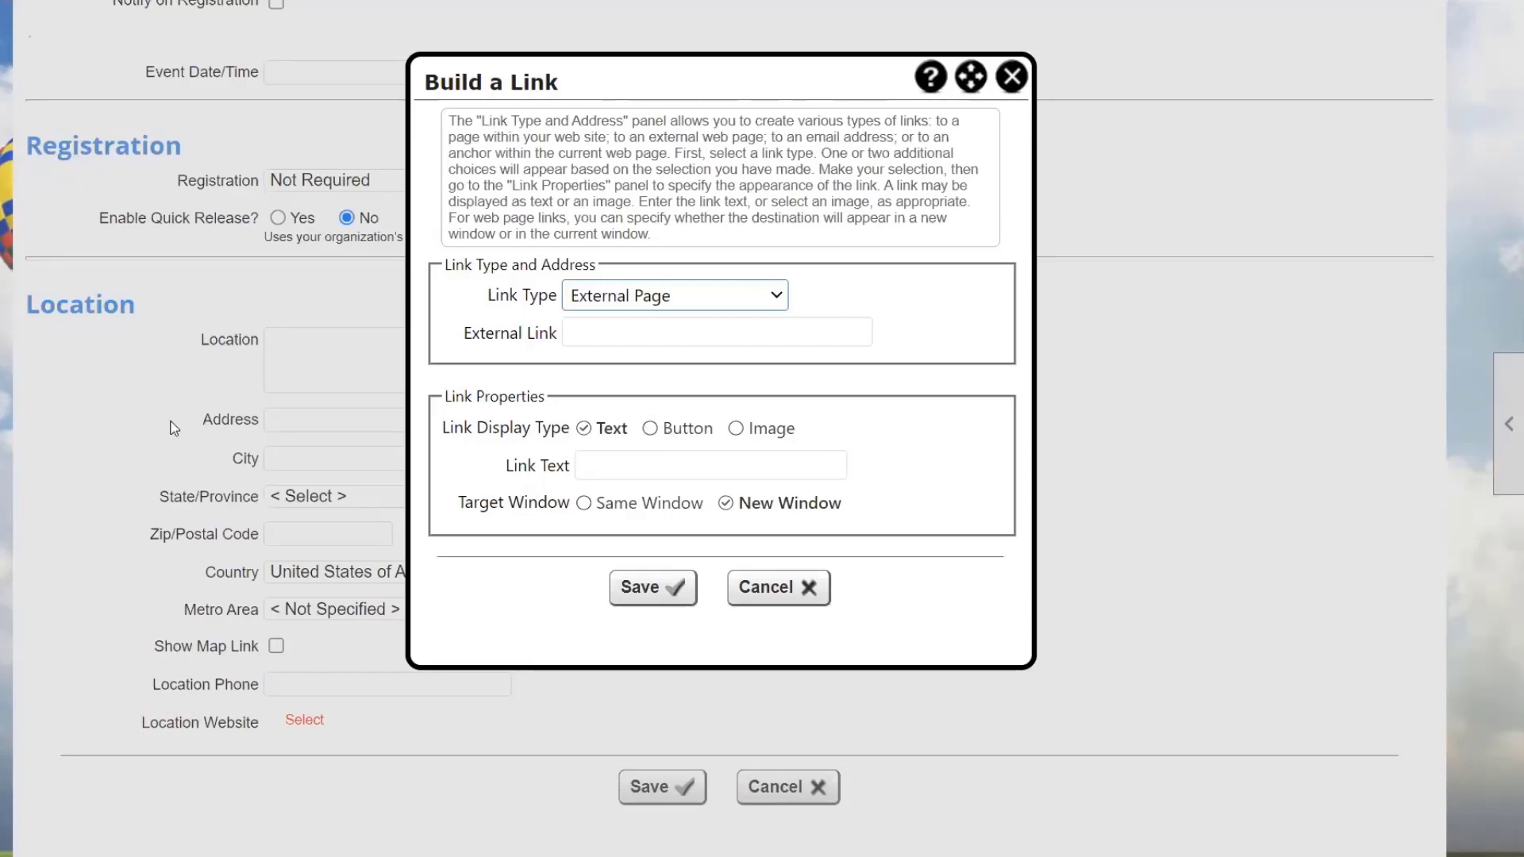
{"action": "left_click", "coordinate": [1011, 77]}
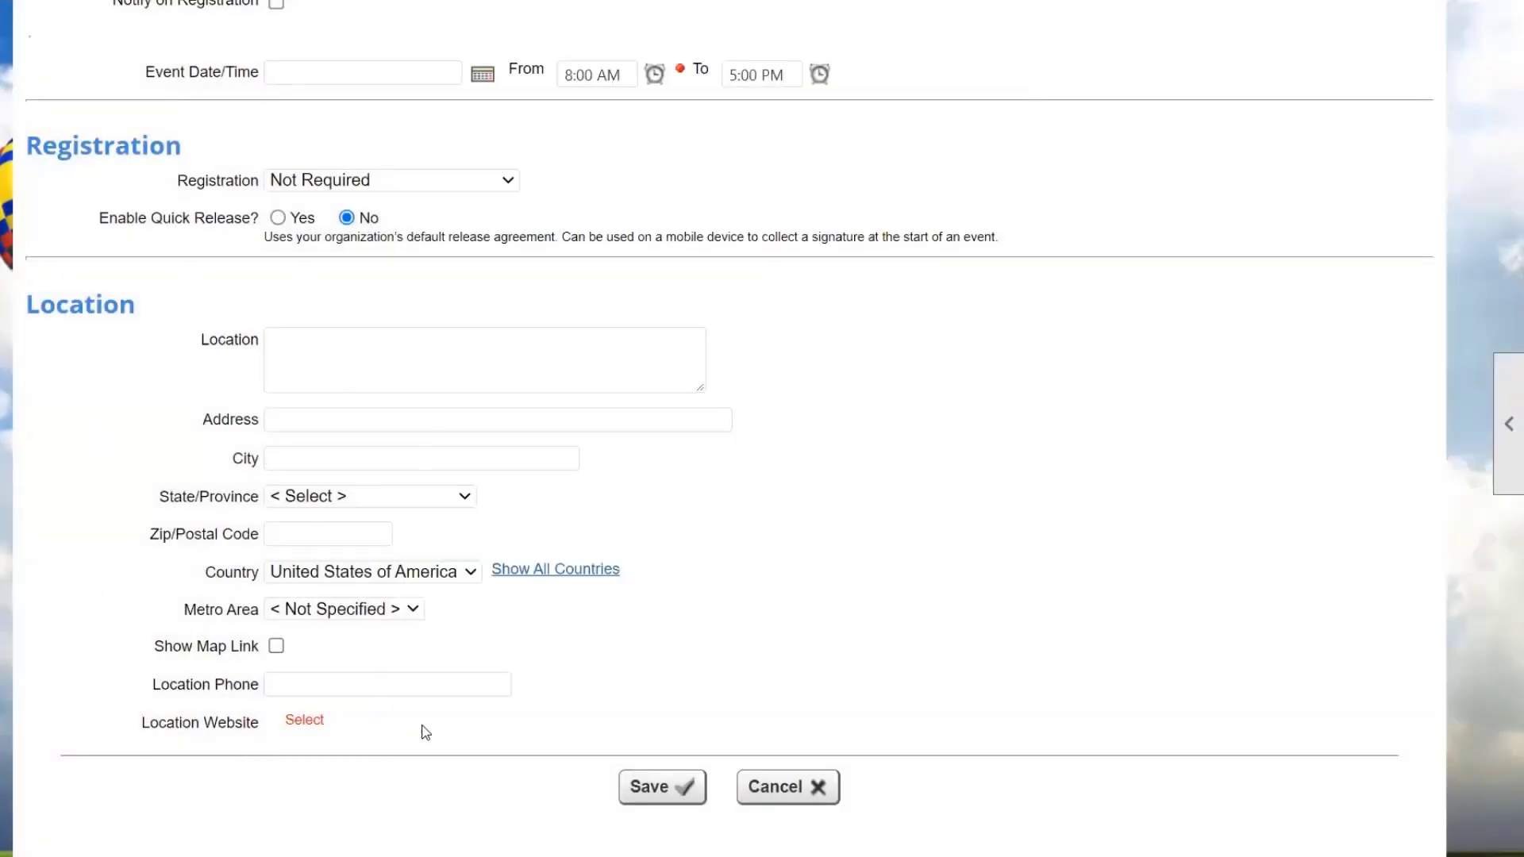
Add a second line to the short description reading "Register for the event, details to be emailed 24 hours before.".
{"action": "scroll", "coordinate": [933, 647], "scroll_direction": "up", "scroll_amount": 3}
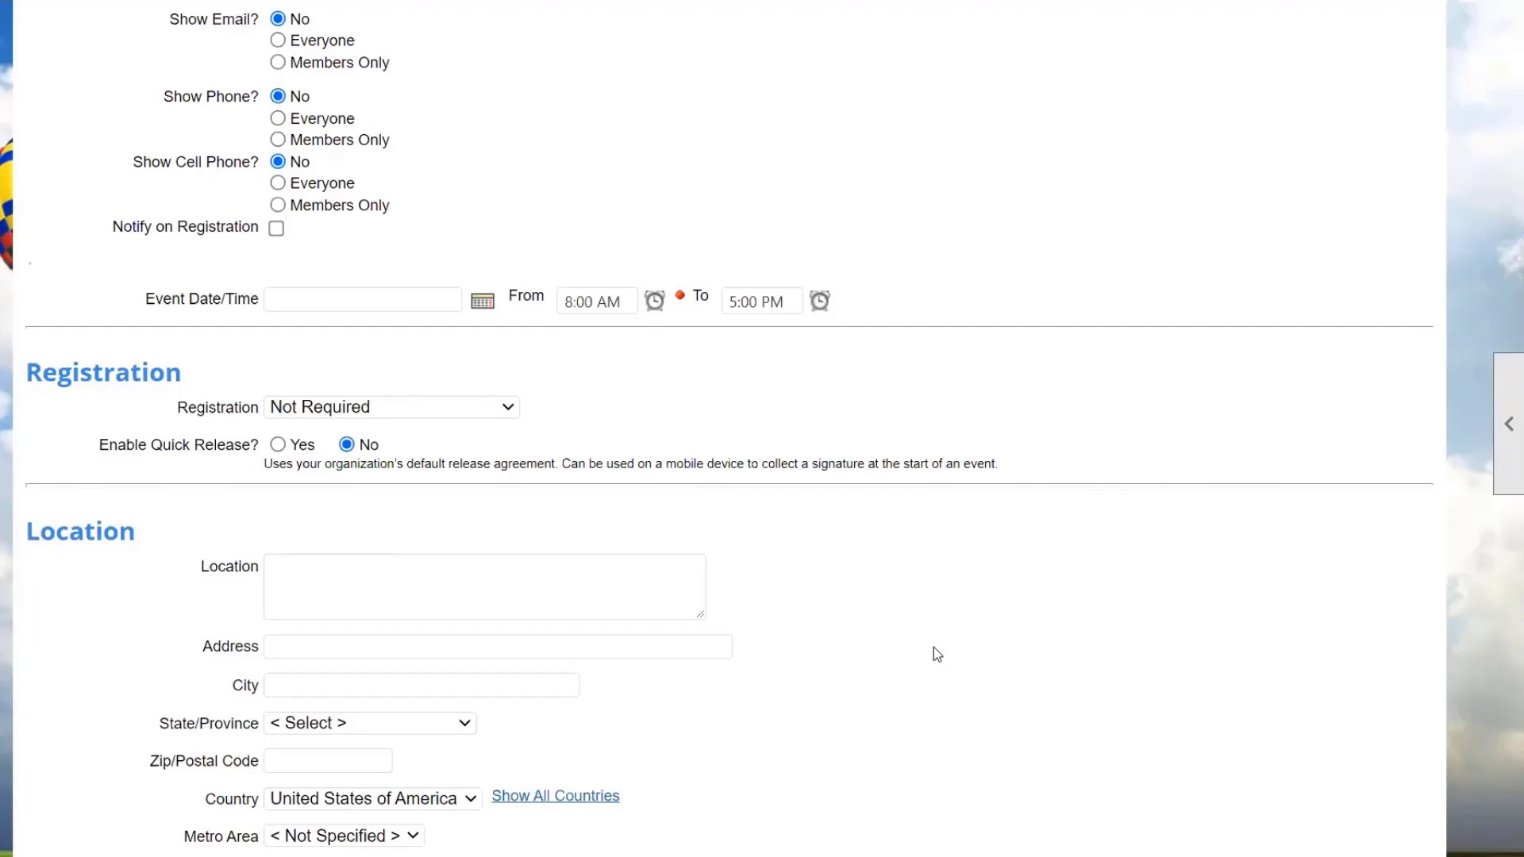
{"action": "scroll", "coordinate": [875, 597], "scroll_direction": "down", "scroll_amount": 1}
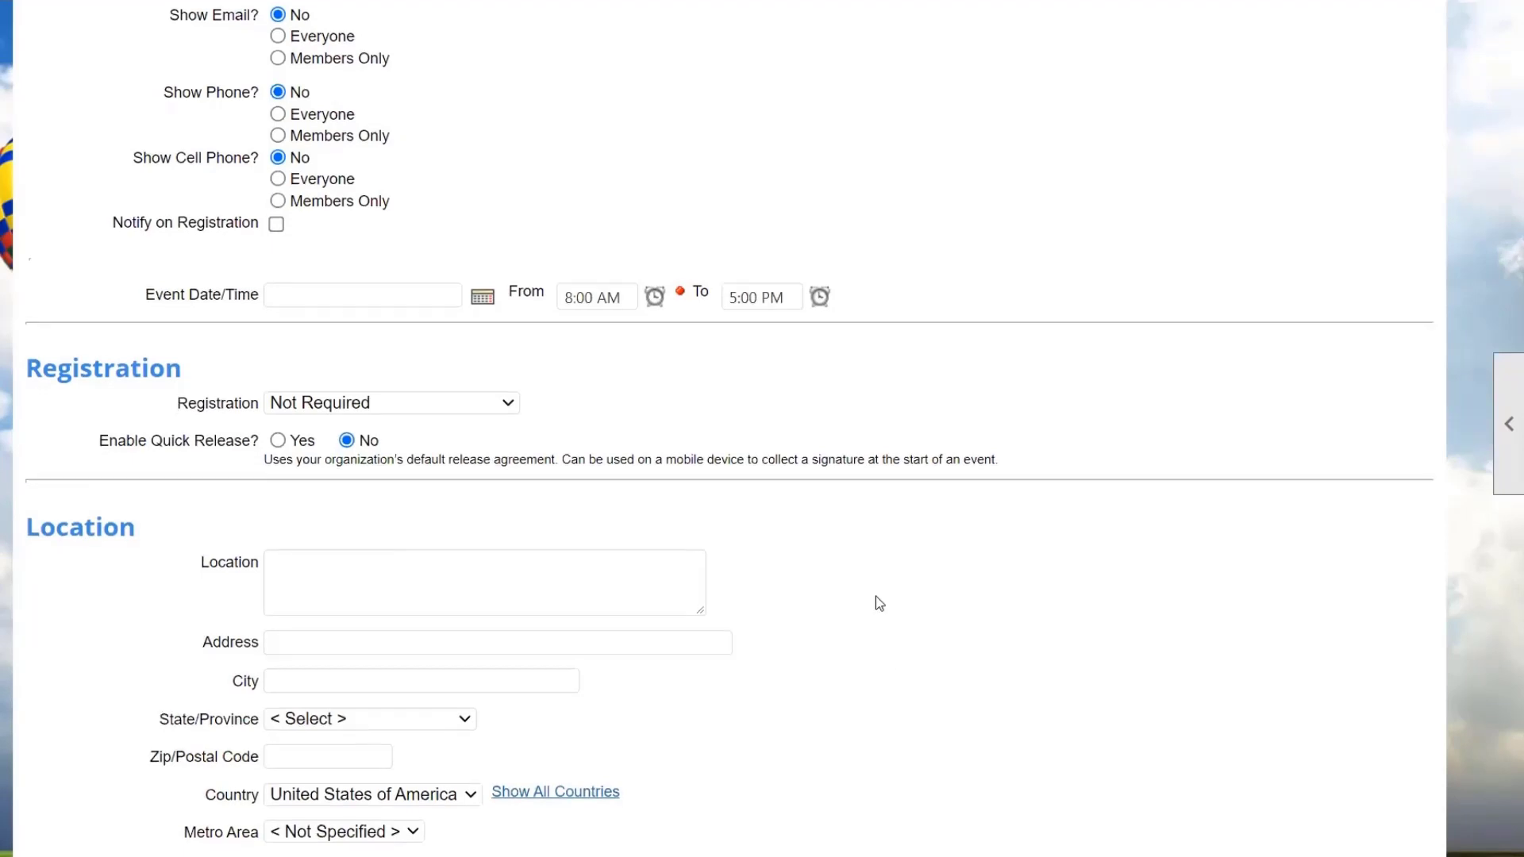
{"action": "scroll", "coordinate": [556, 508], "scroll_direction": "down", "scroll_amount": 1}
{"action": "scroll", "coordinate": [825, 520], "scroll_direction": "up", "scroll_amount": 5}
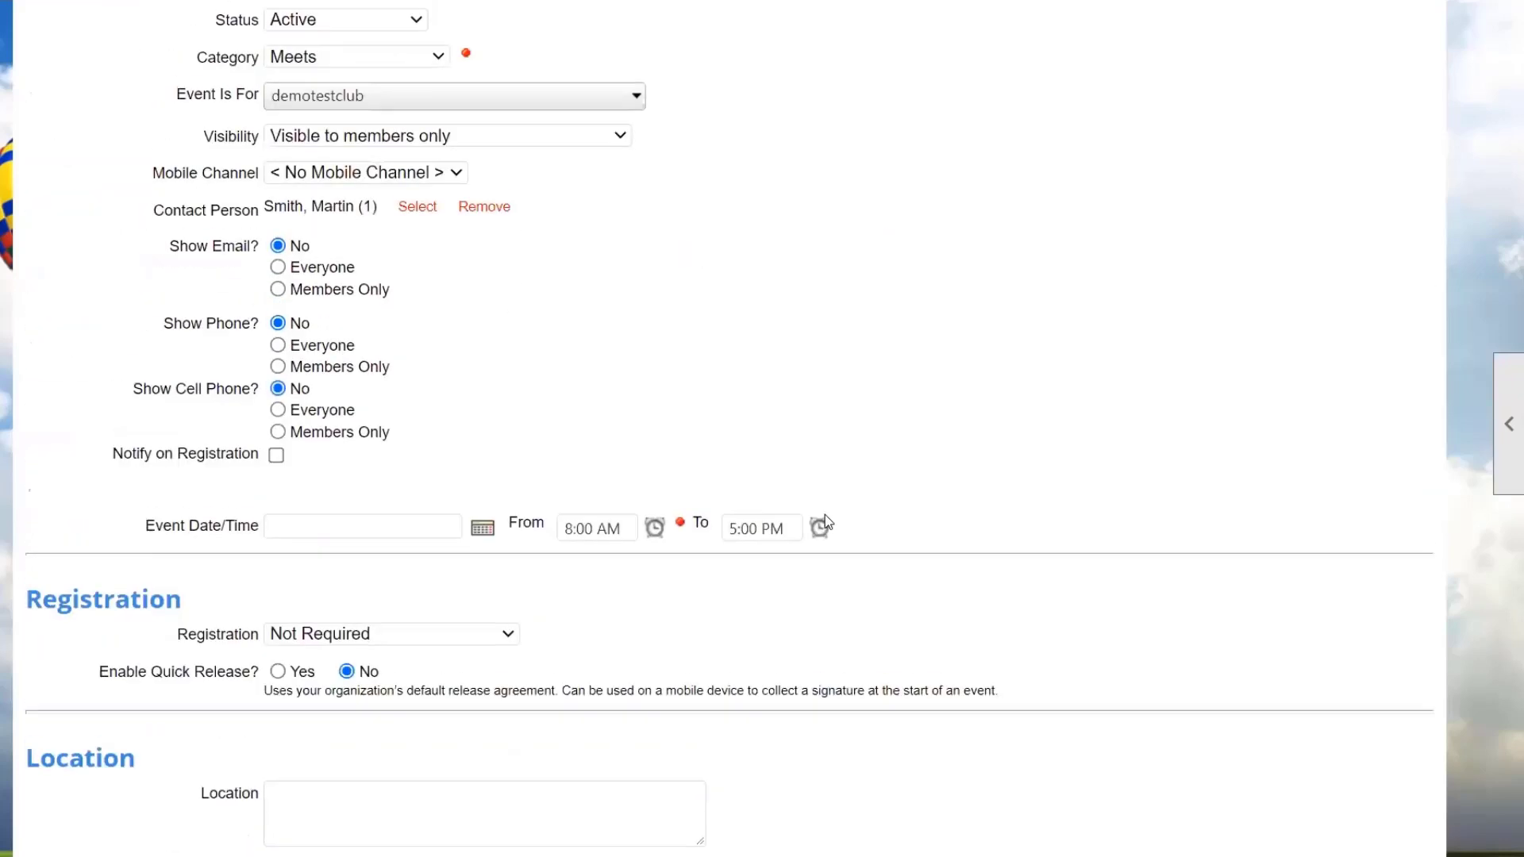
{"action": "scroll", "coordinate": [827, 521], "scroll_direction": "up", "scroll_amount": 2}
{"action": "left_click", "coordinate": [623, 113]}
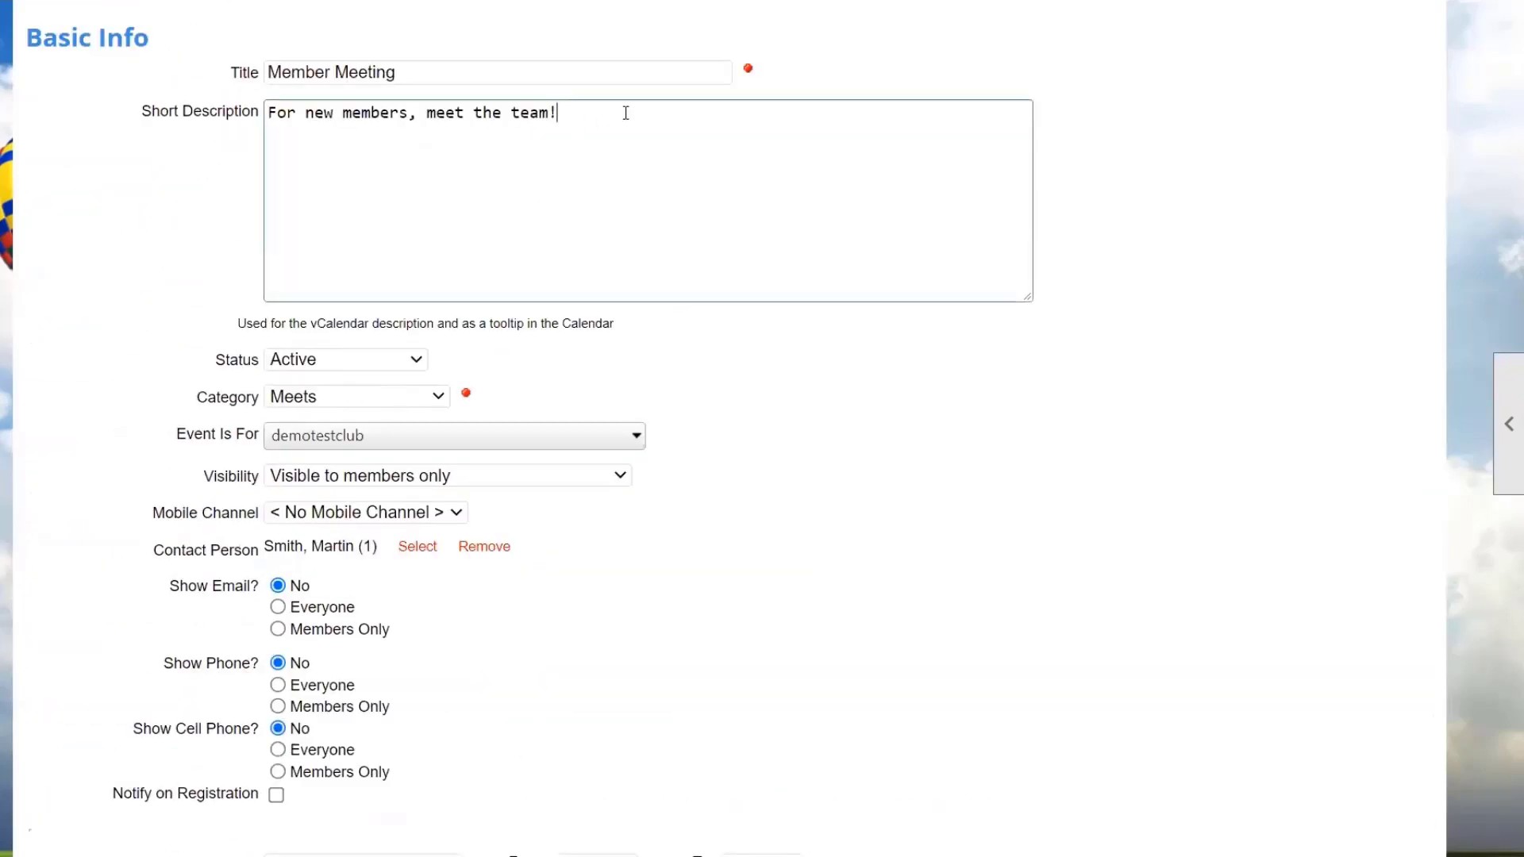
{"action": "key", "text": "Return"}
{"action": "type", "text": "REgister for the event, "}
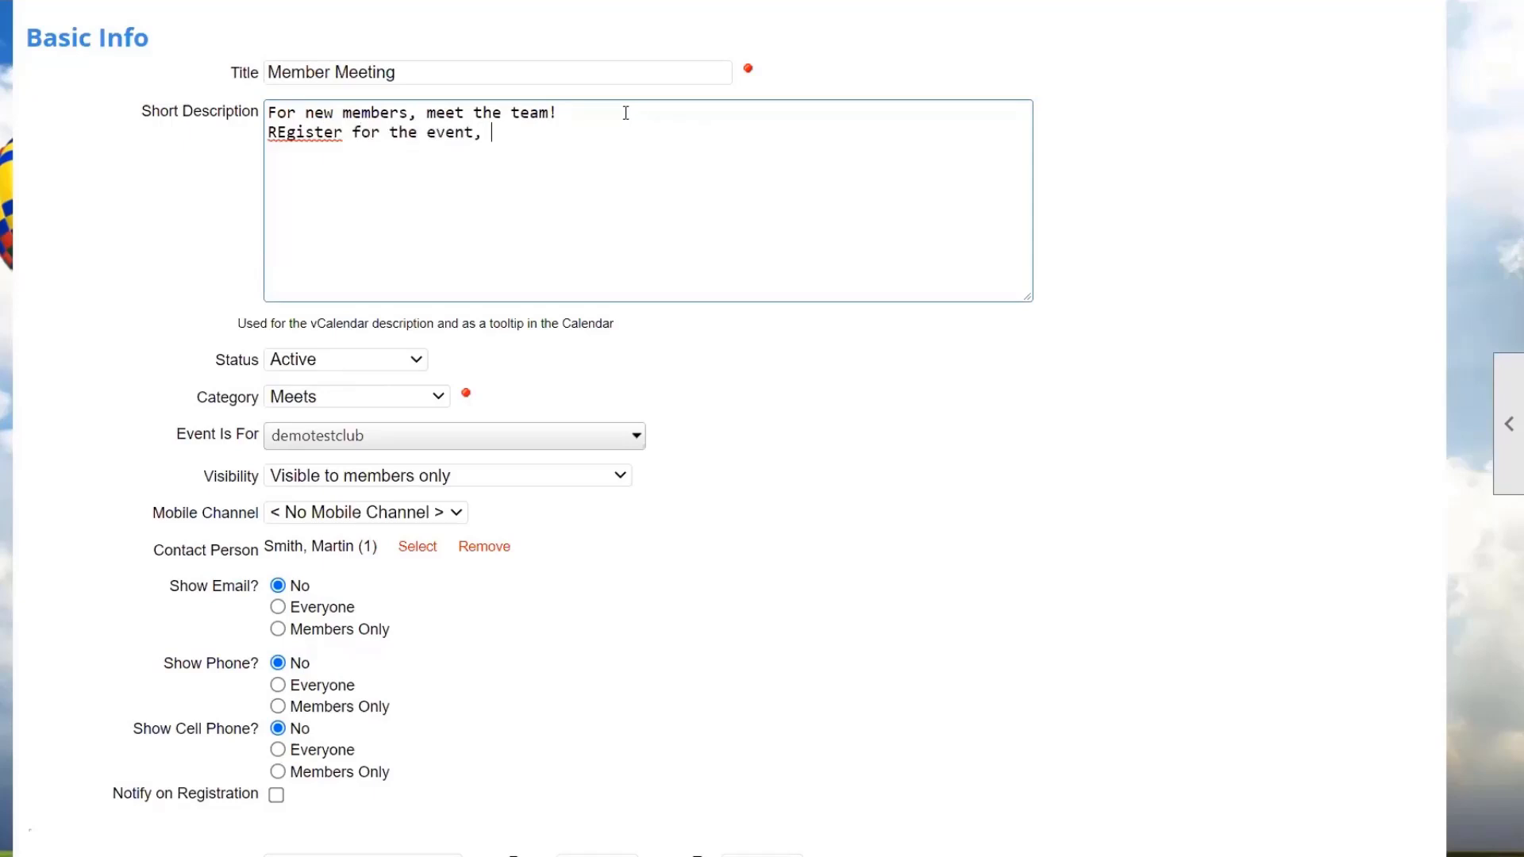
{"action": "type", "text": "details to be emailed"}
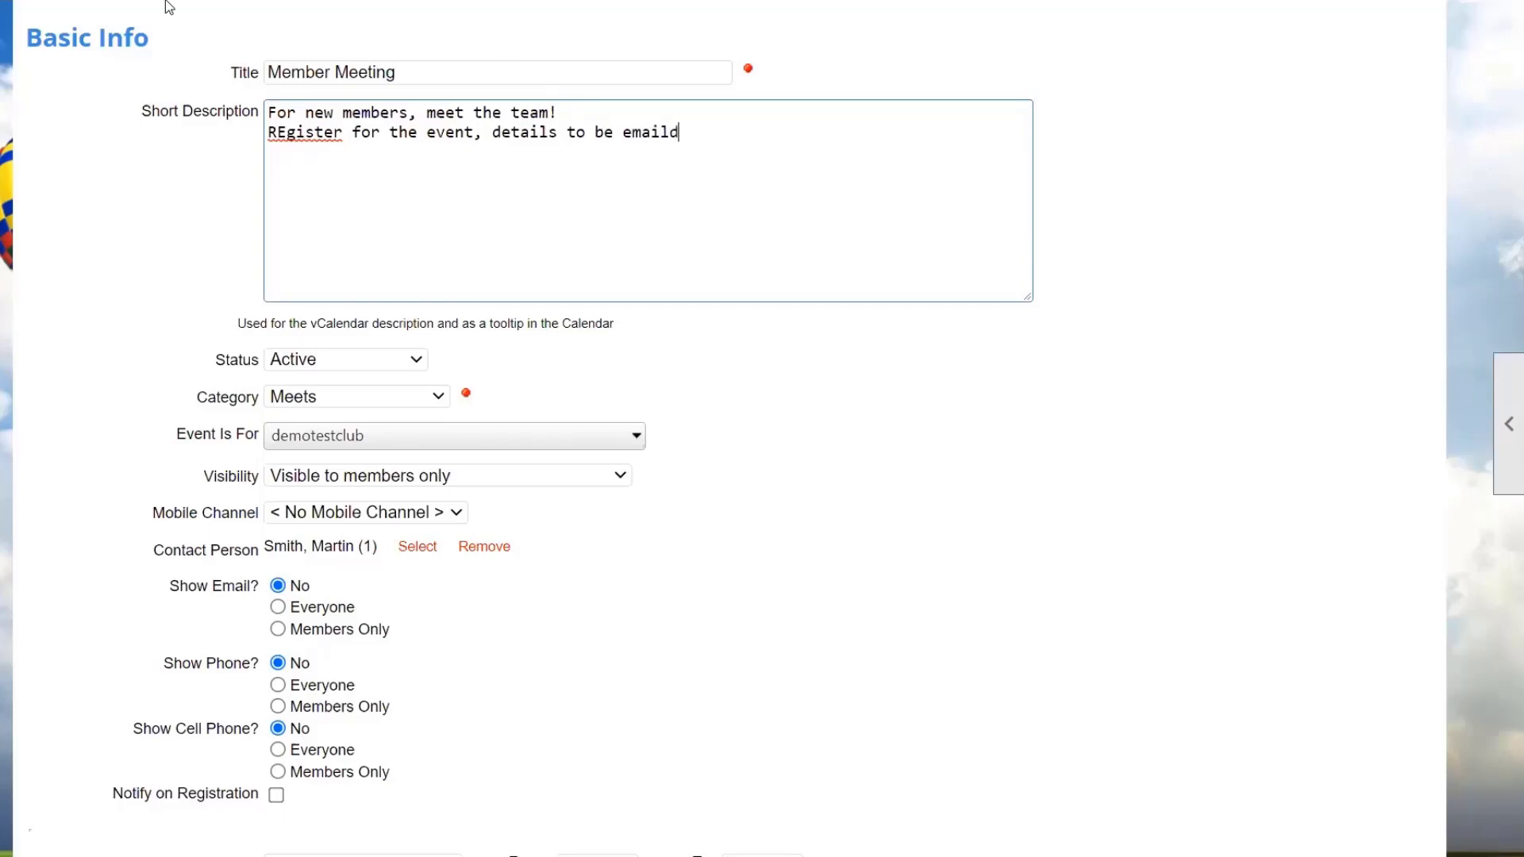
{"action": "type", "text": " 24 hours before."}
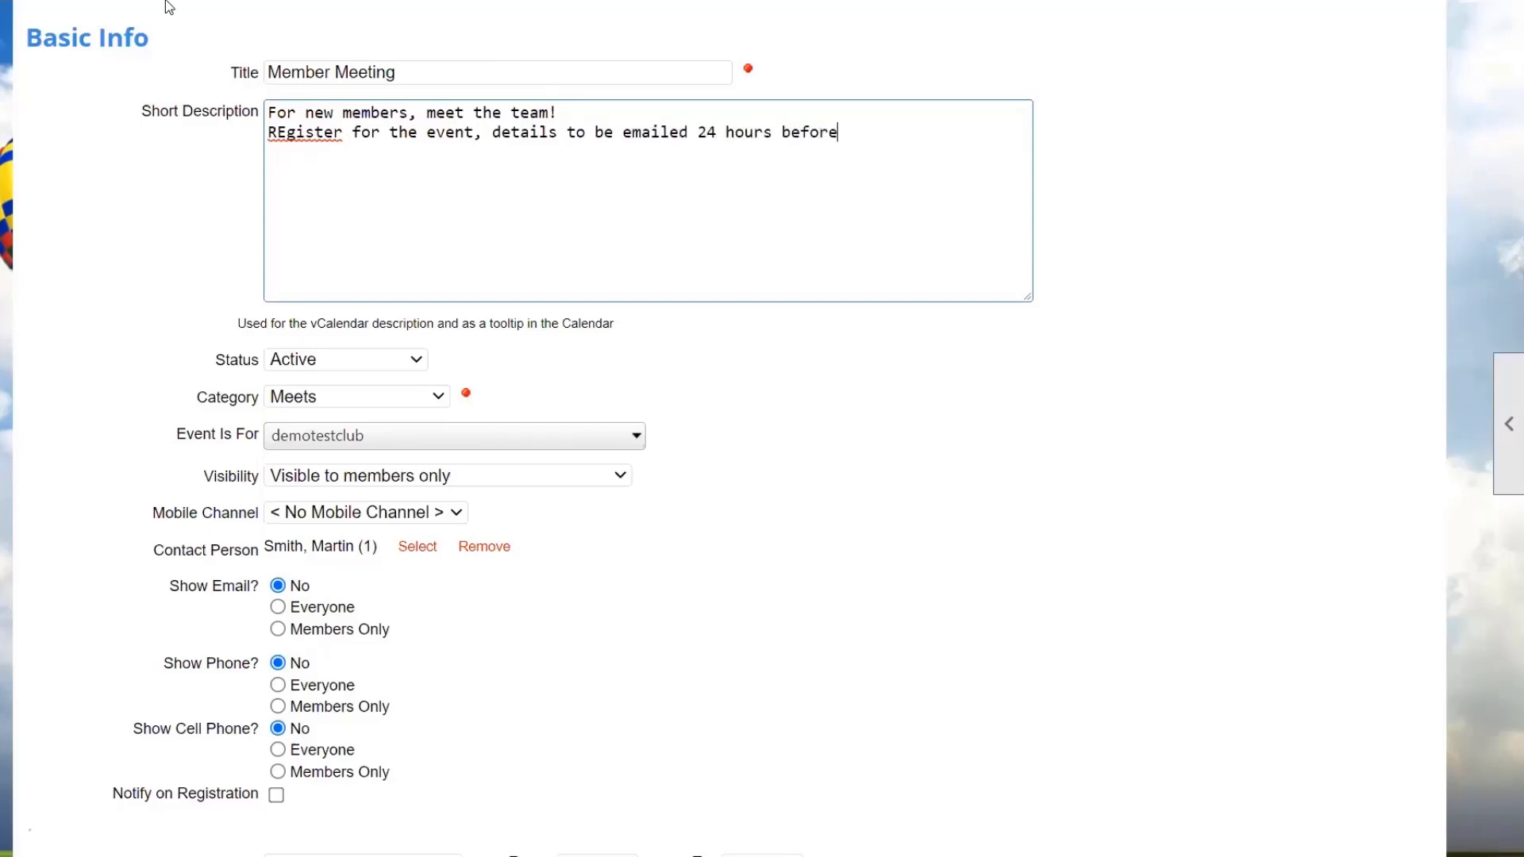
{"action": "right_click", "coordinate": [303, 129]}
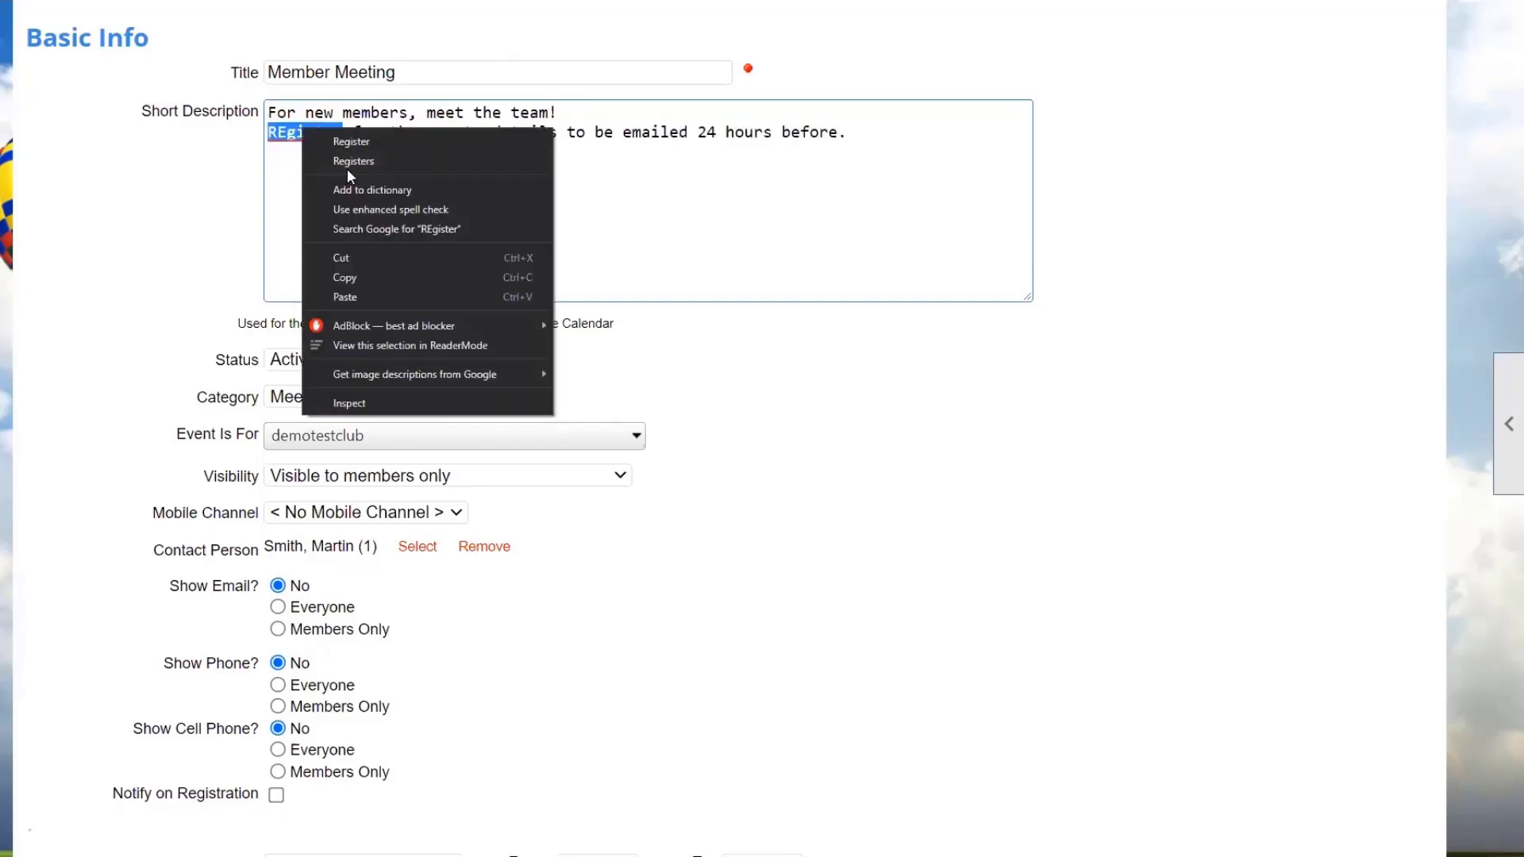
{"action": "left_click", "coordinate": [374, 141]}
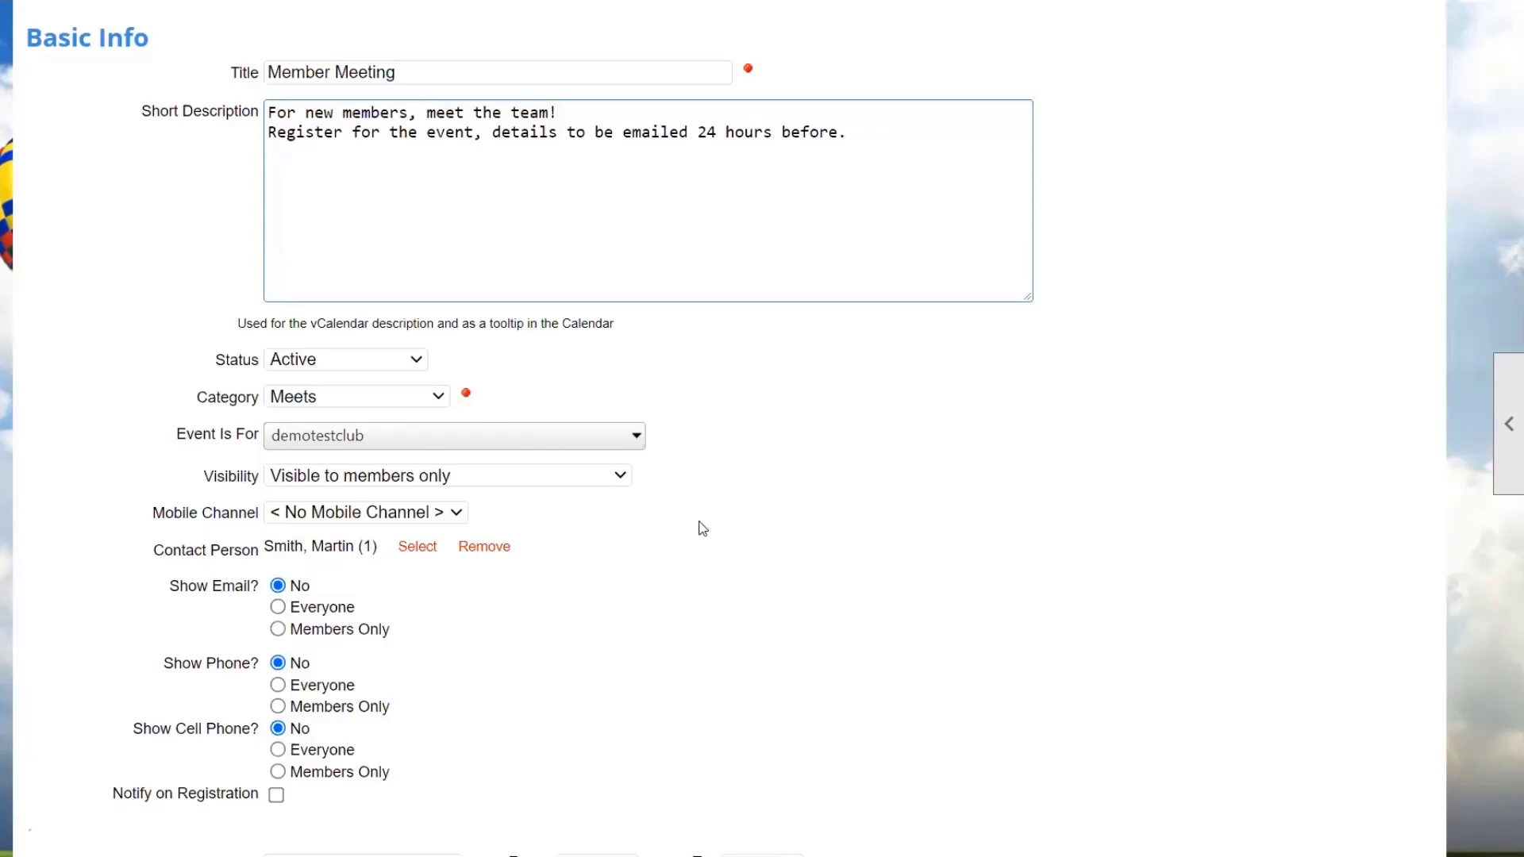
Set the Member Meeting's event date to 10/02/2021.
{"action": "scroll", "coordinate": [695, 520], "scroll_direction": "down", "scroll_amount": 6}
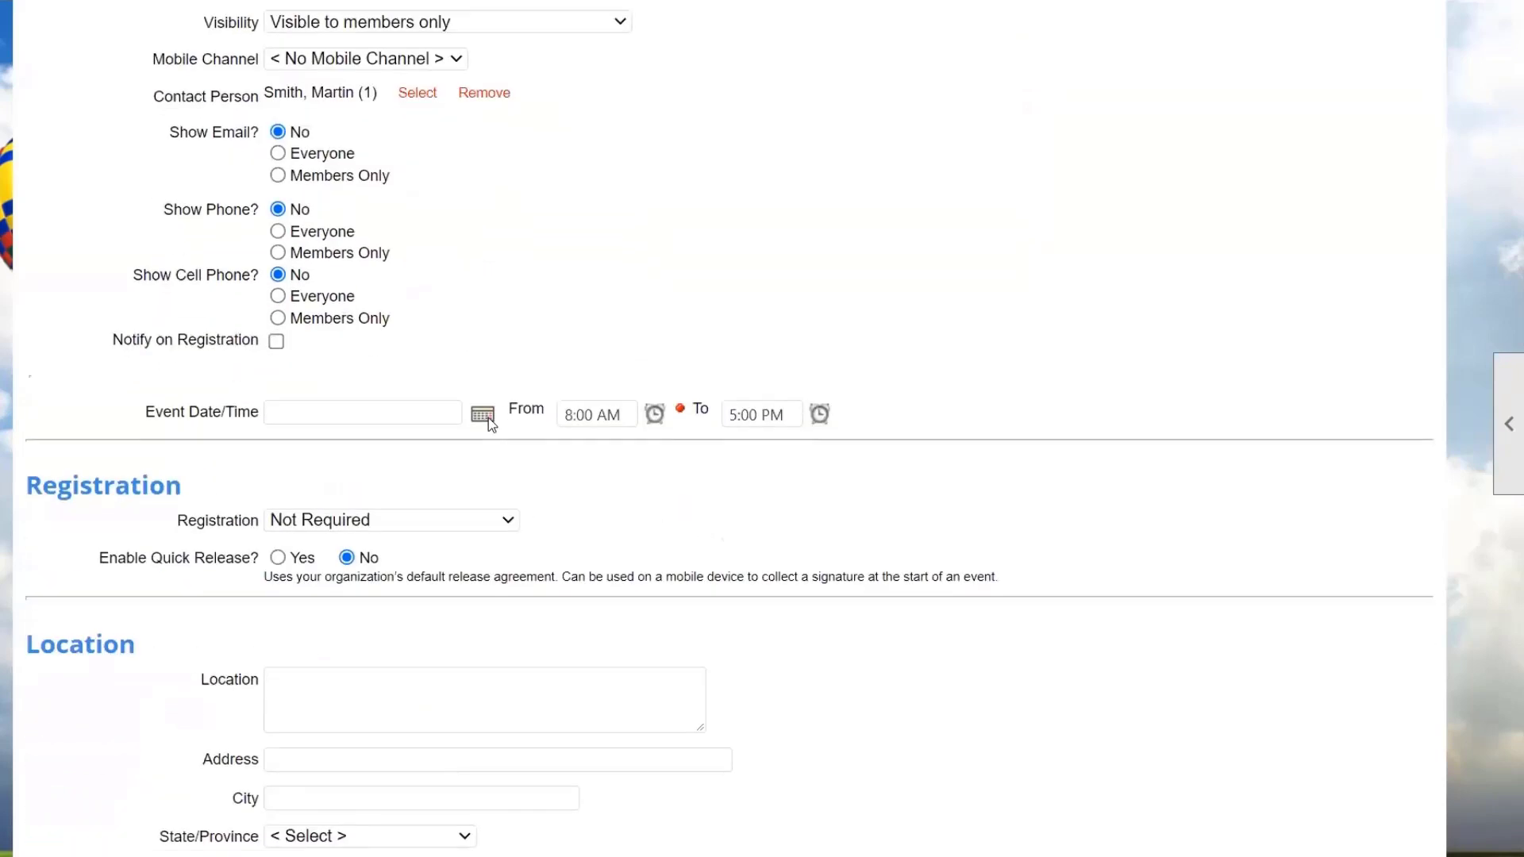
{"action": "left_click", "coordinate": [486, 417]}
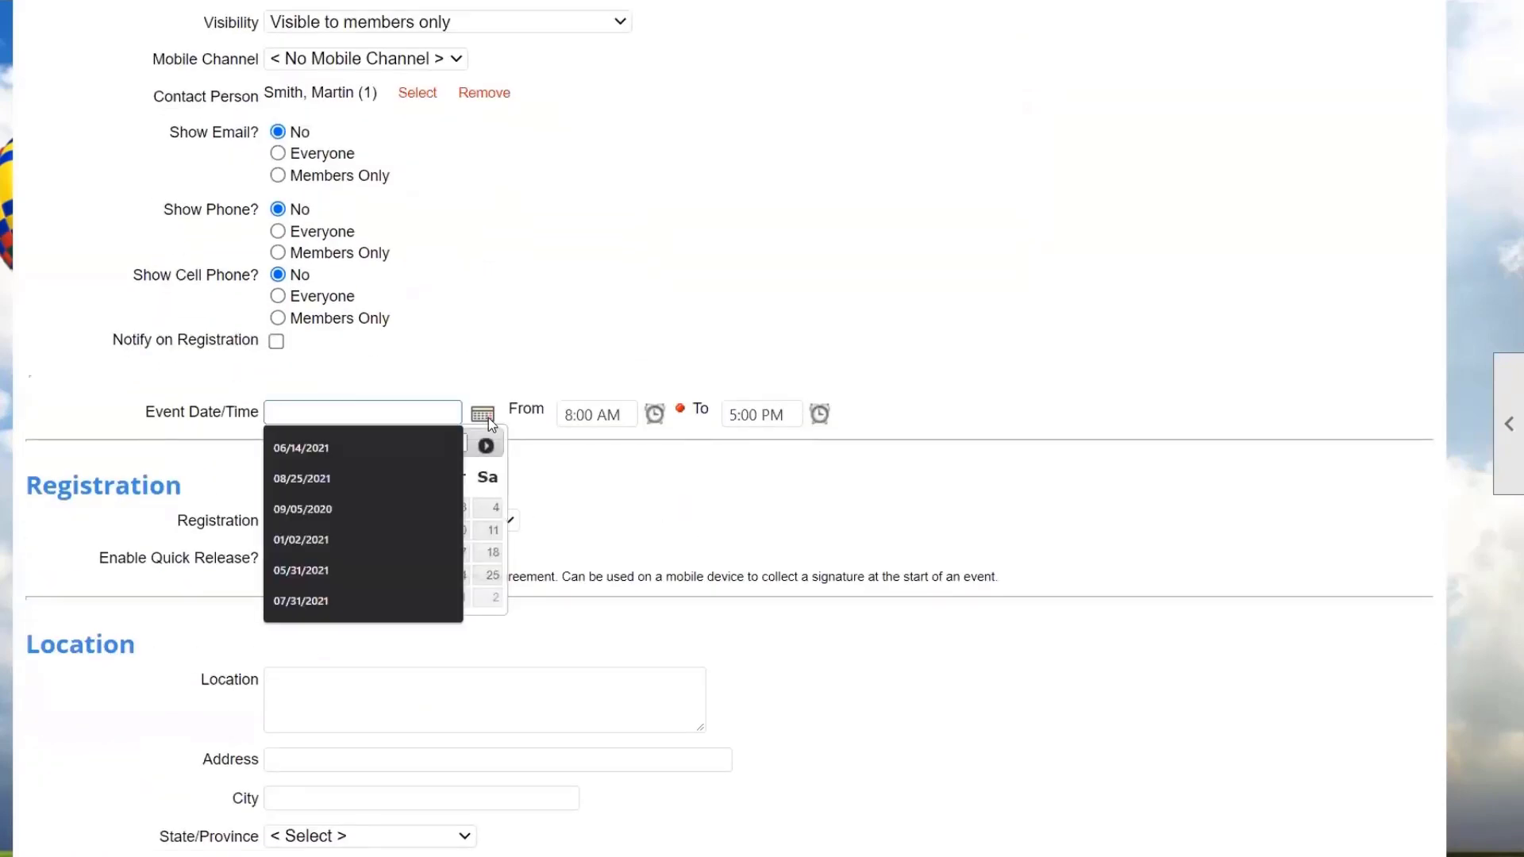
{"action": "left_click", "coordinate": [489, 599]}
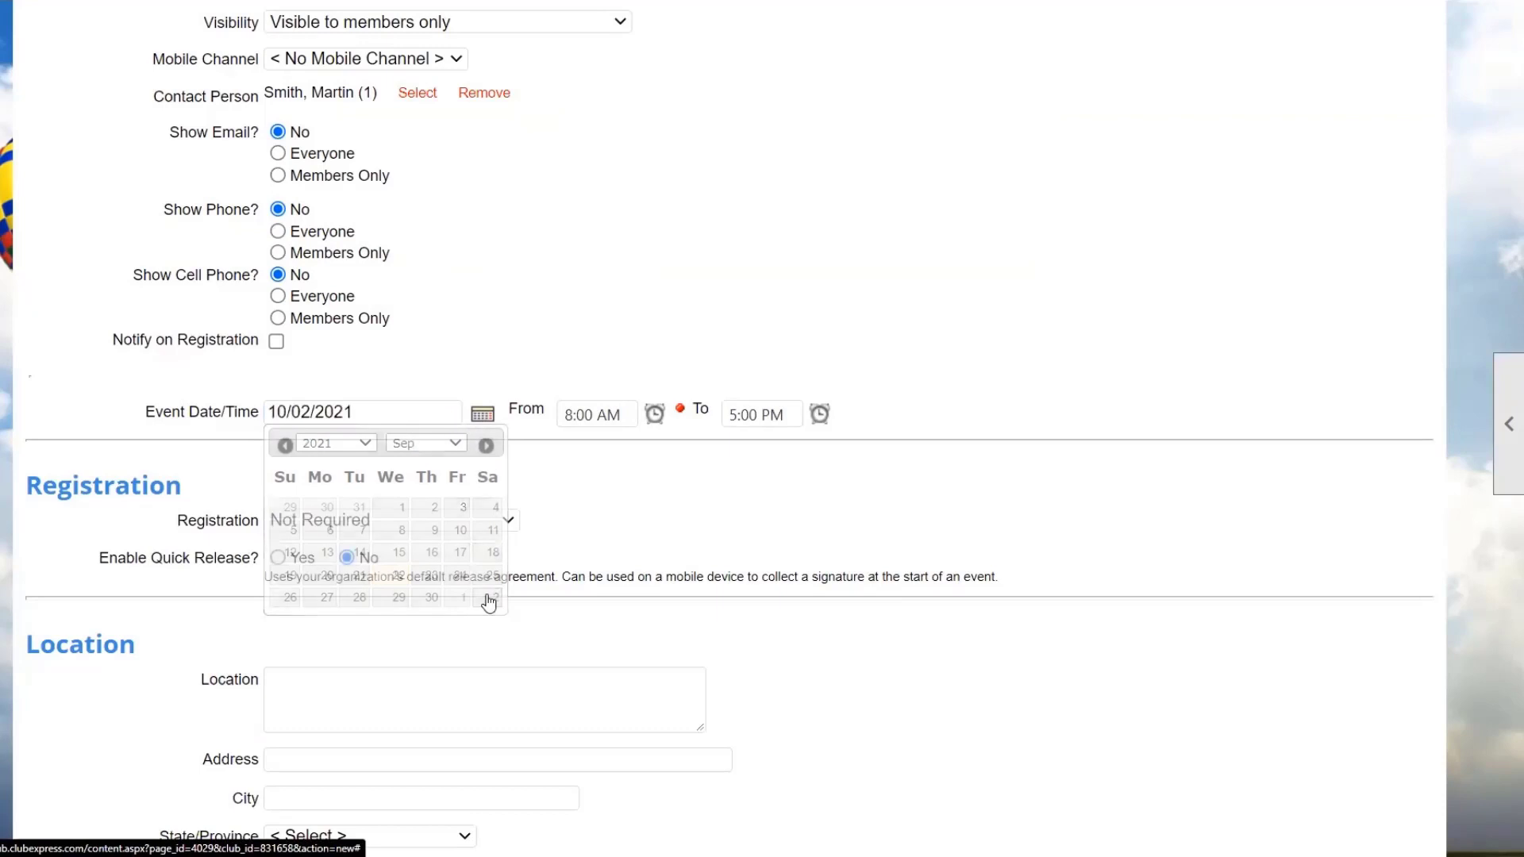
Set the Member Meeting's registration to Required and look over the added registration and capacity options.
{"action": "left_click", "coordinate": [480, 520]}
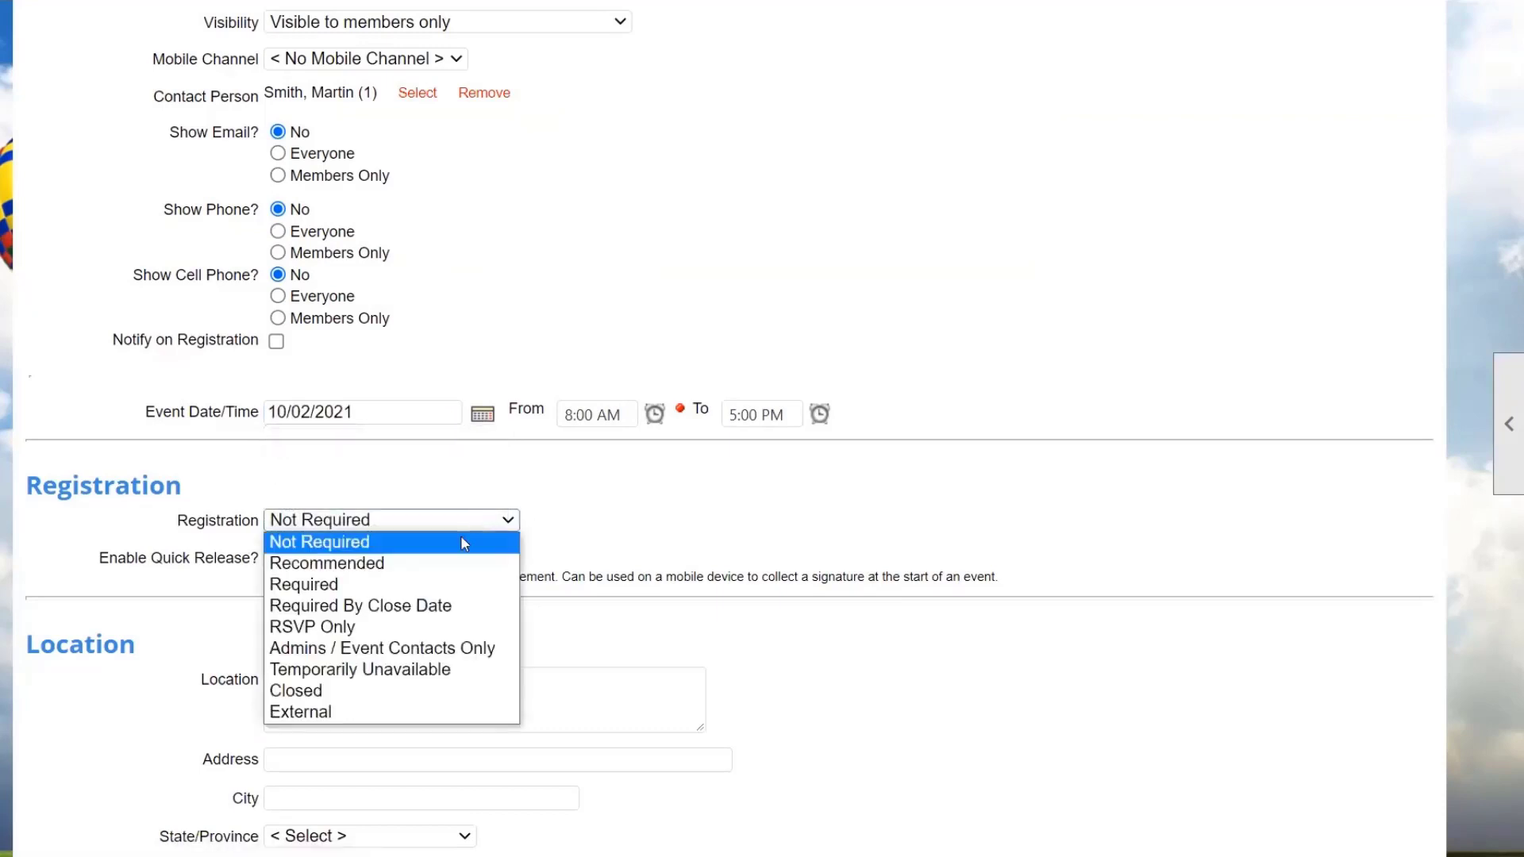
{"action": "left_click", "coordinate": [484, 585]}
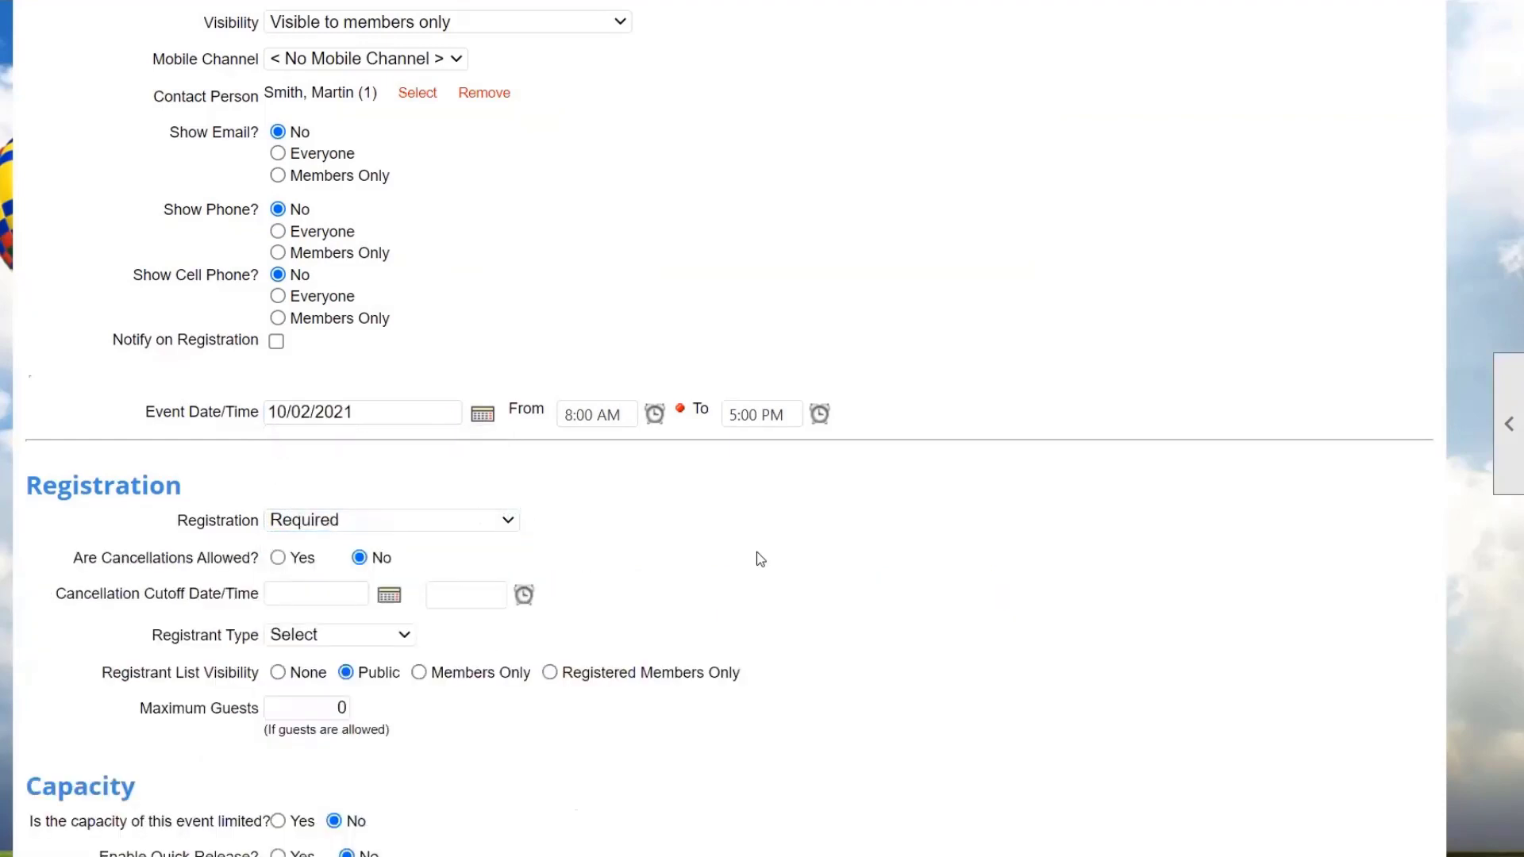
{"action": "scroll", "coordinate": [758, 555], "scroll_direction": "down", "scroll_amount": 2}
{"action": "scroll", "coordinate": [758, 556], "scroll_direction": "down", "scroll_amount": 3}
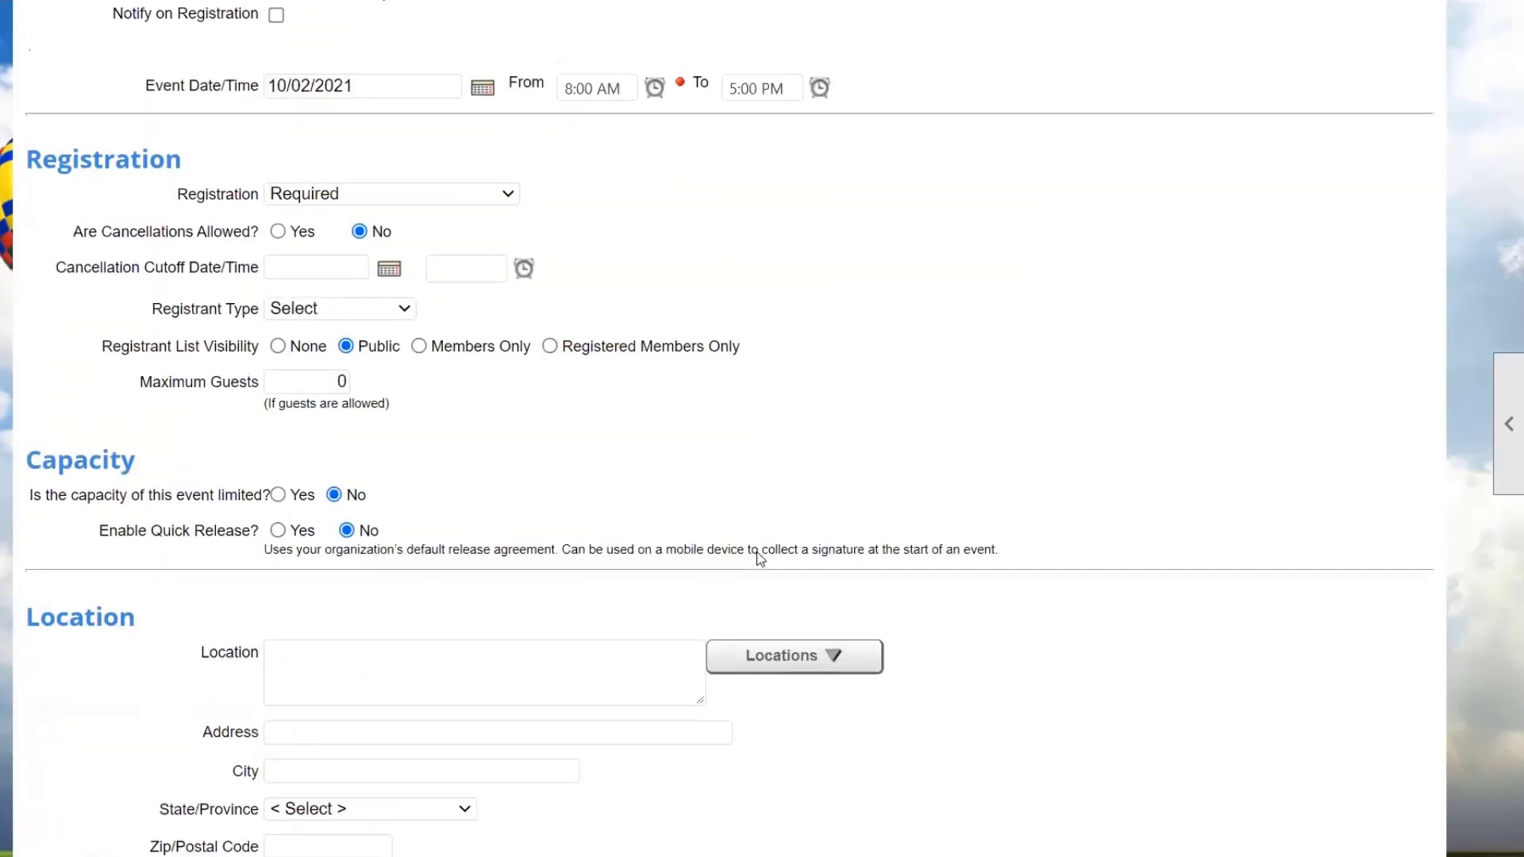
Restrict the Member Meeting's registrant type to Active members and save the QuickEvent.
{"action": "scroll", "coordinate": [758, 556], "scroll_direction": "up", "scroll_amount": 3}
{"action": "left_click", "coordinate": [347, 520]}
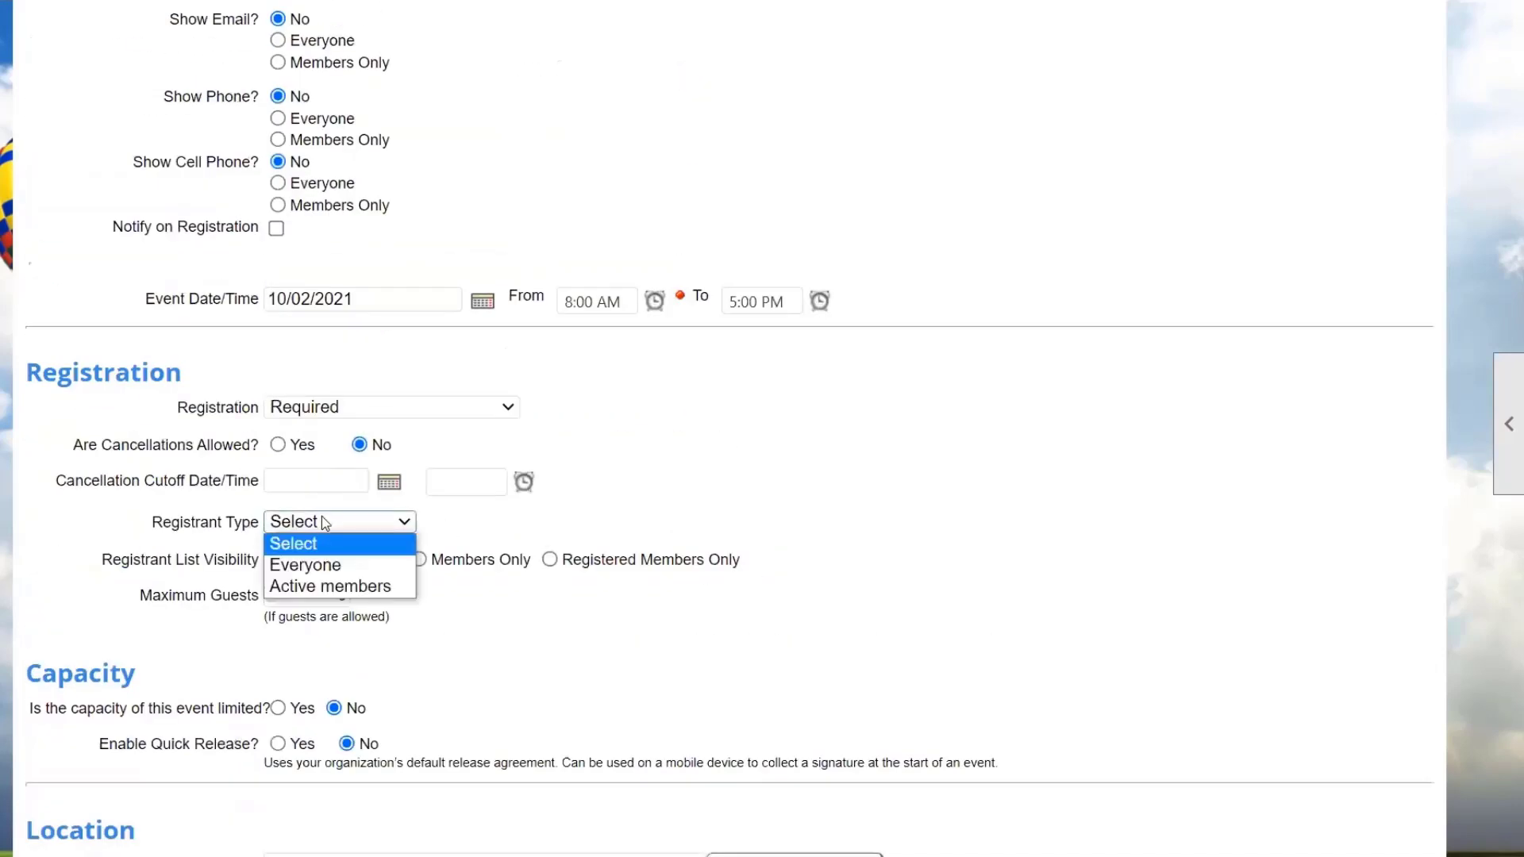
{"action": "left_click", "coordinate": [340, 585]}
{"action": "scroll", "coordinate": [561, 645], "scroll_direction": "down", "scroll_amount": 2}
{"action": "scroll", "coordinate": [560, 645], "scroll_direction": "down", "scroll_amount": 7}
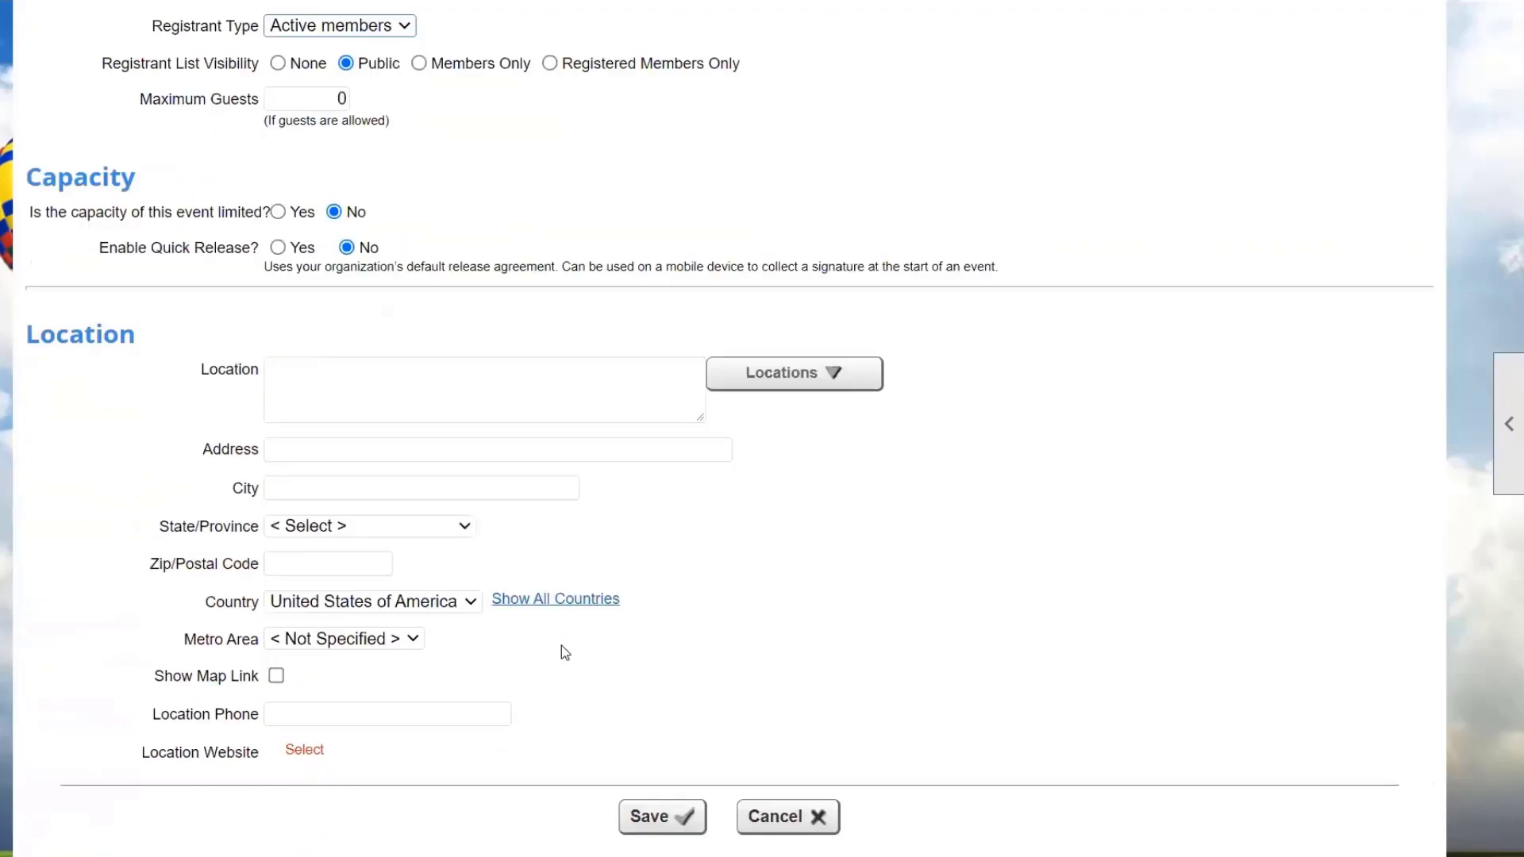
{"action": "left_click", "coordinate": [650, 634]}
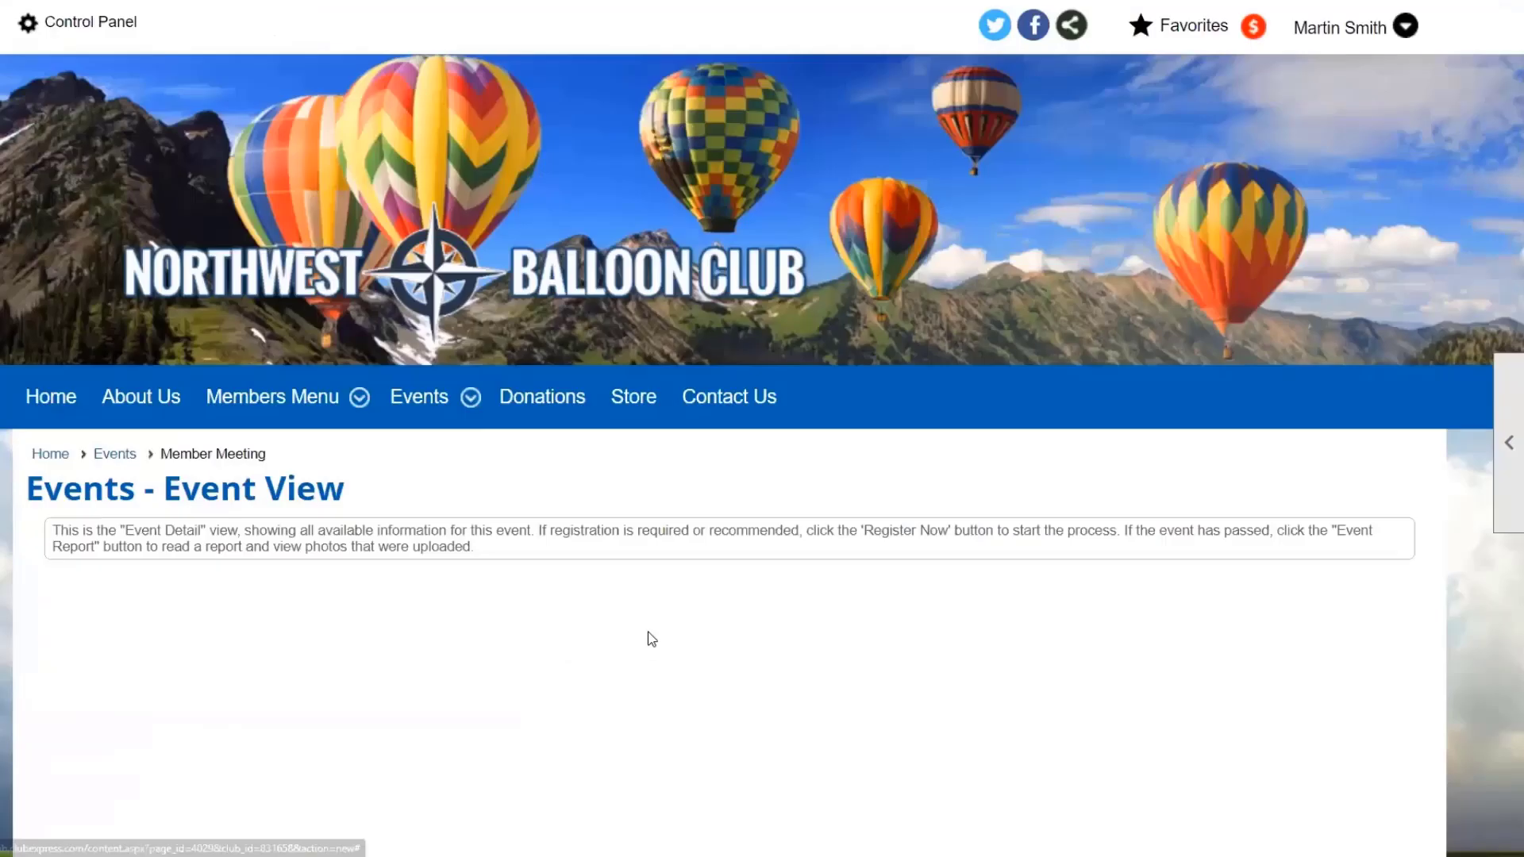
{"action": "left_click", "coordinate": [709, 493]}
Check the saved Member Meeting's event view and start a new emailing for this event.
{"action": "scroll", "coordinate": [758, 678], "scroll_direction": "down", "scroll_amount": 3}
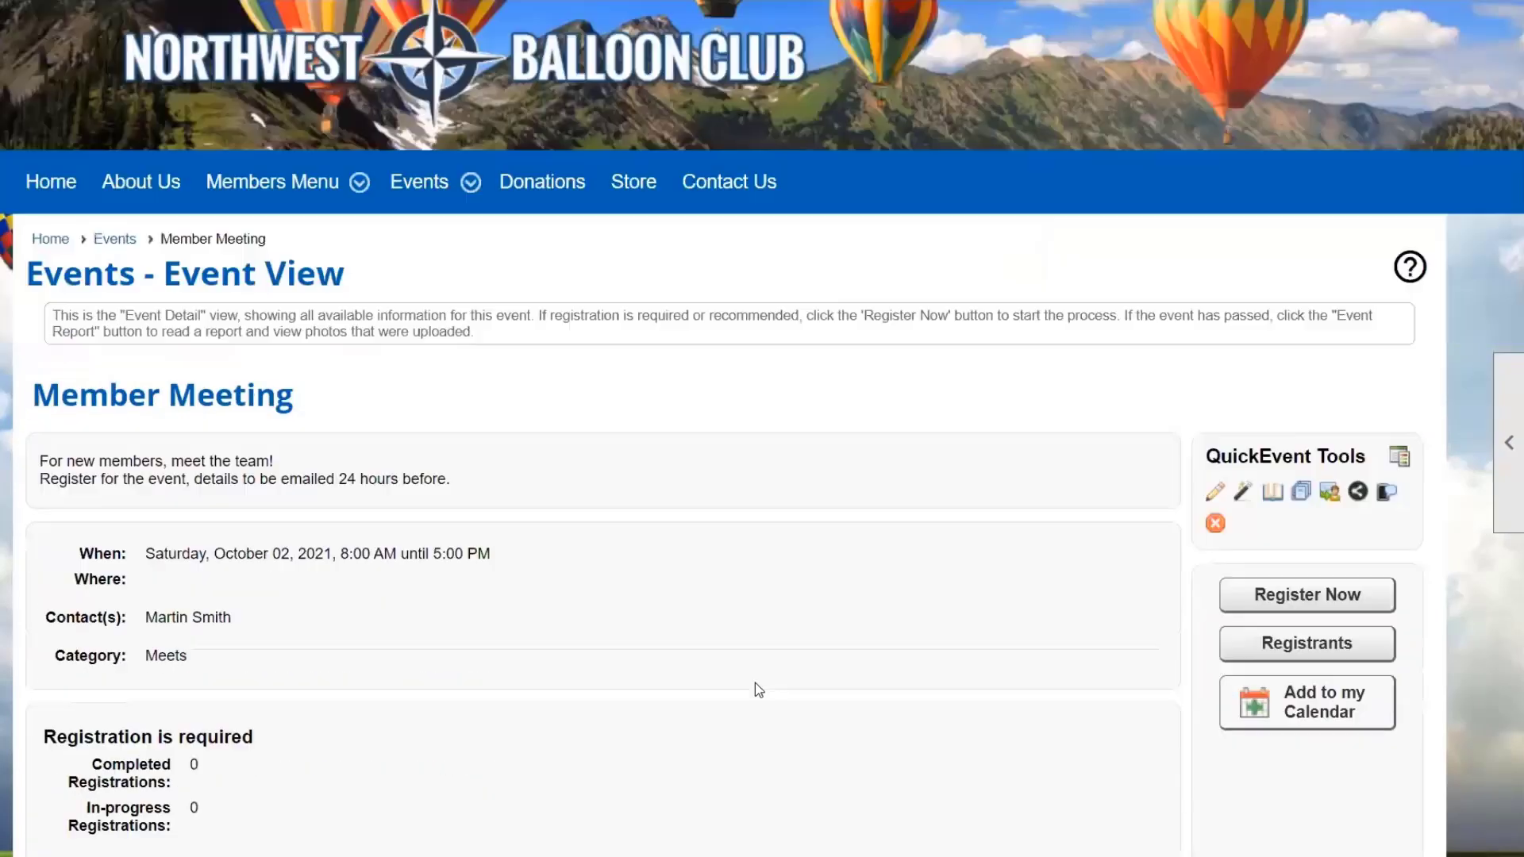
{"action": "scroll", "coordinate": [762, 675], "scroll_direction": "down", "scroll_amount": 1}
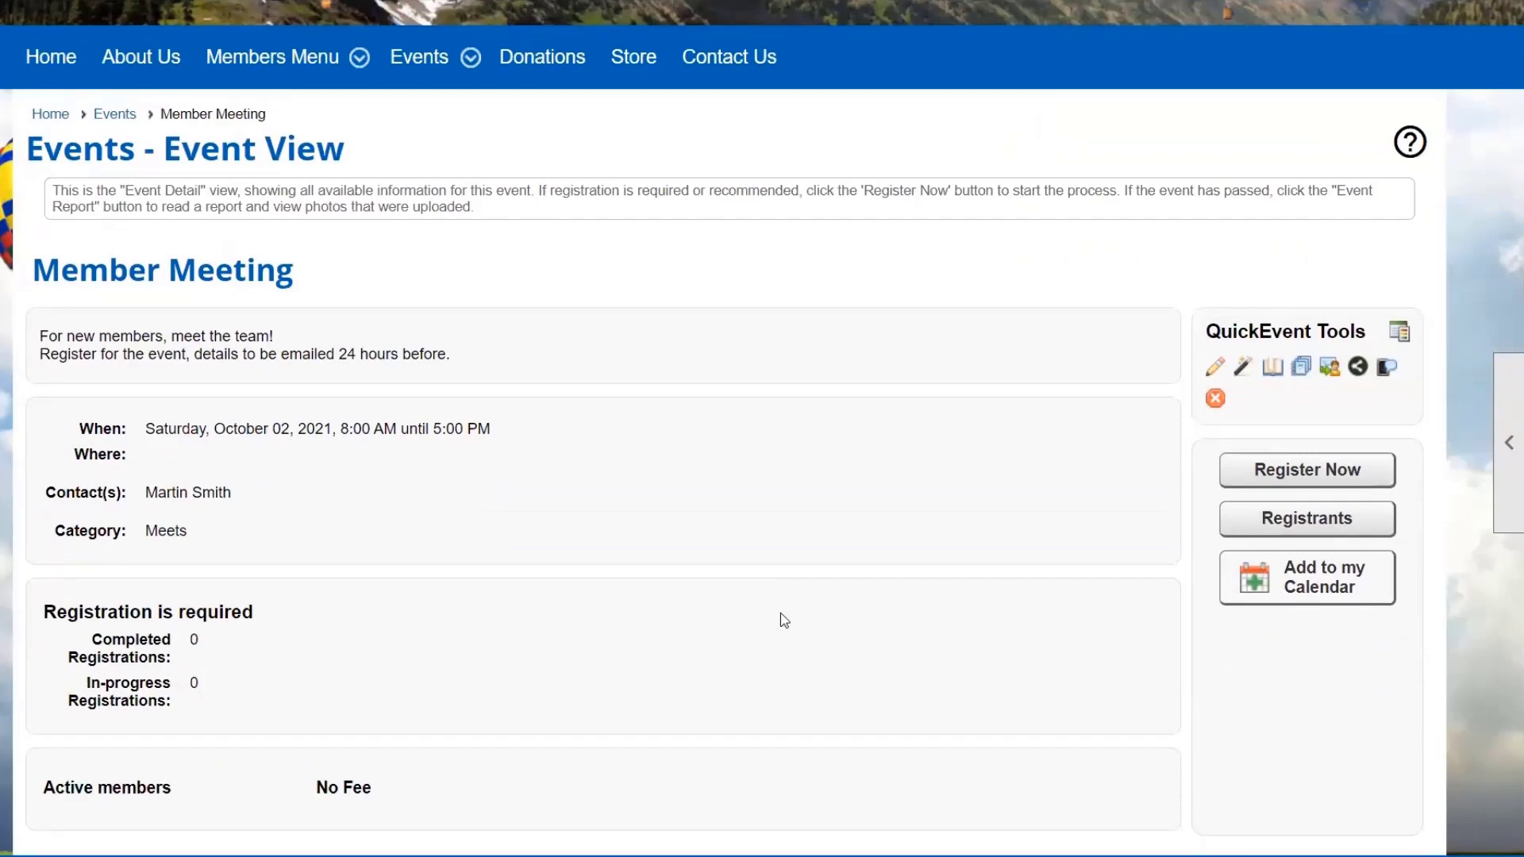
{"action": "left_click", "coordinate": [1330, 378]}
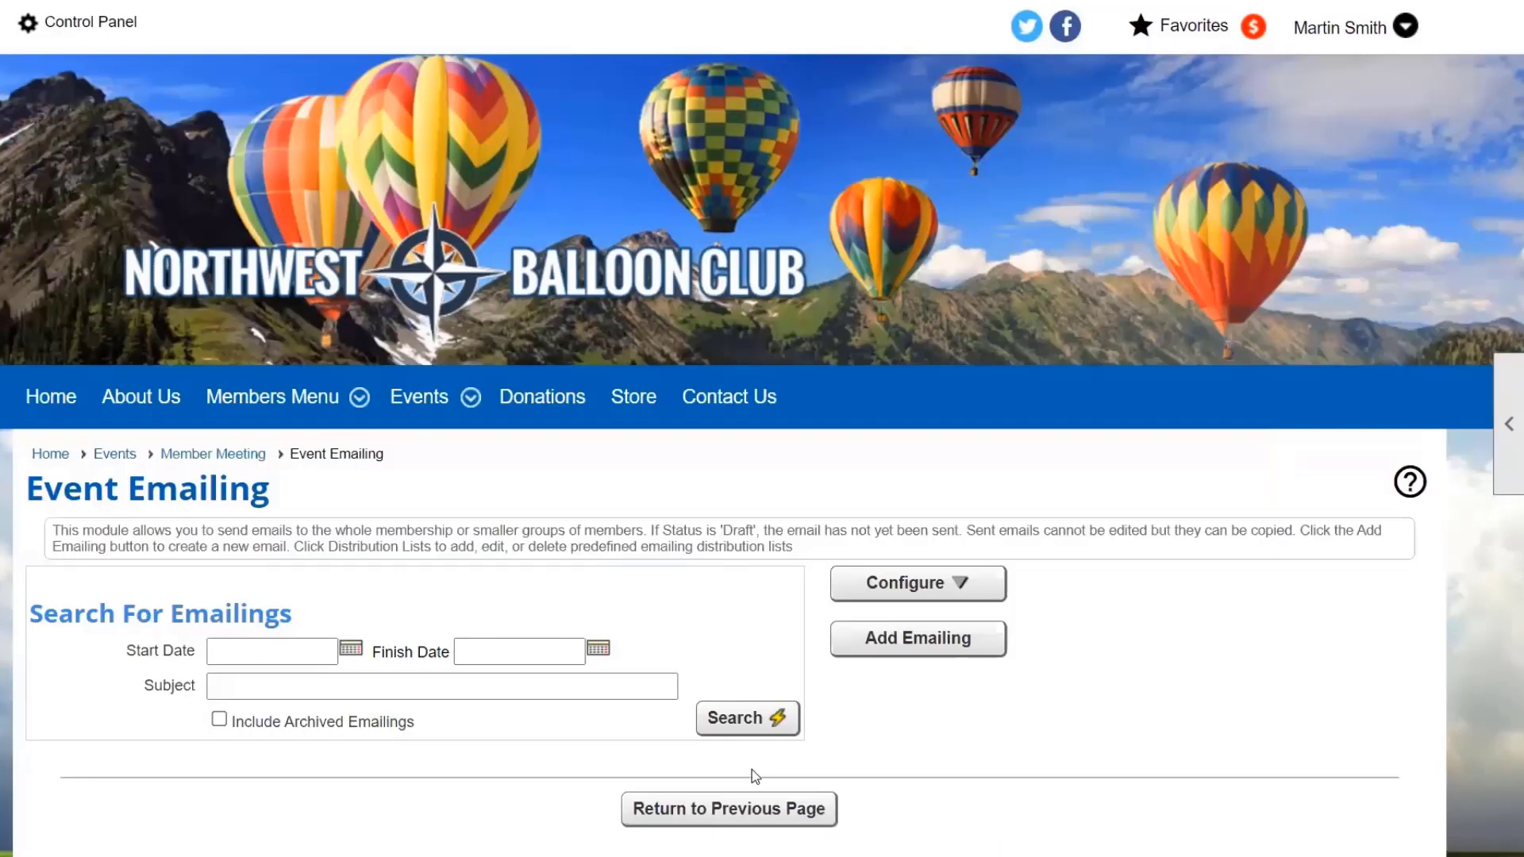
{"action": "left_click", "coordinate": [834, 647]}
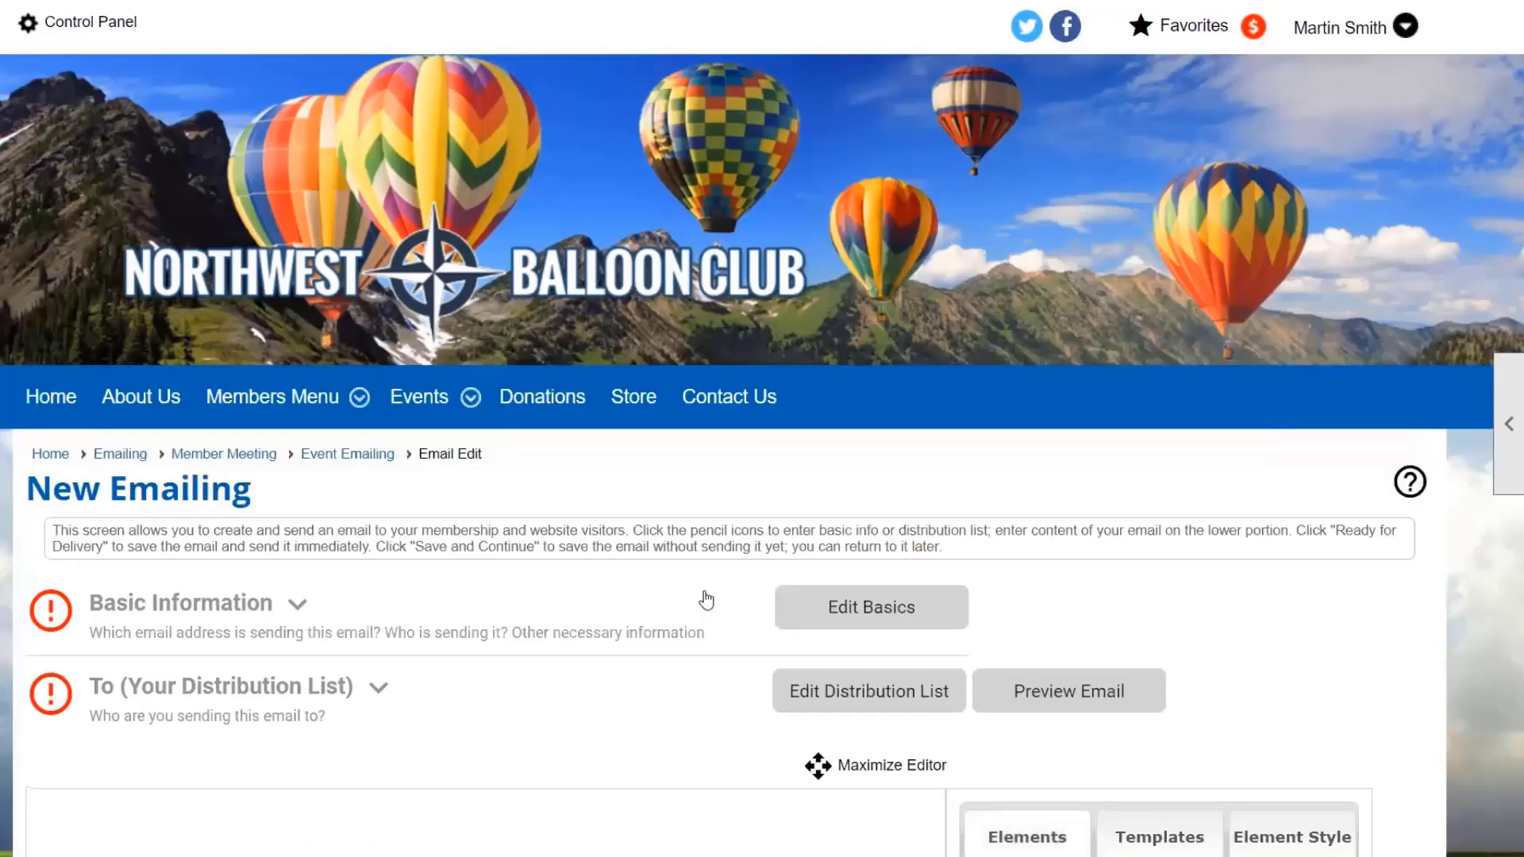
{"action": "scroll", "coordinate": [698, 621], "scroll_direction": "down", "scroll_amount": 3}
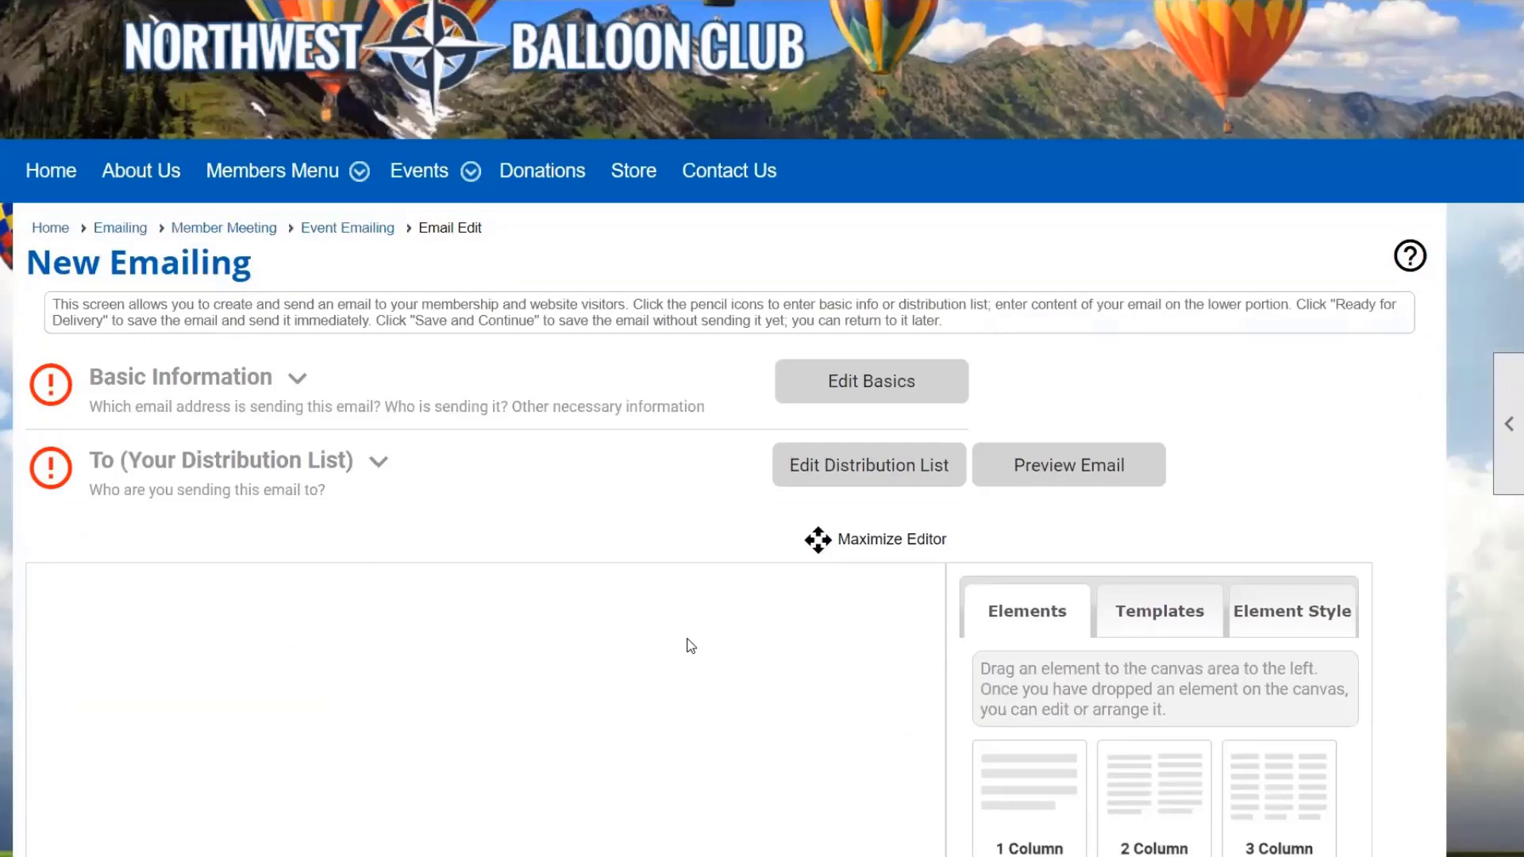
Edit the emailing's basic information and enter the subject "Meeting Link and Details".
{"action": "left_click", "coordinate": [287, 384]}
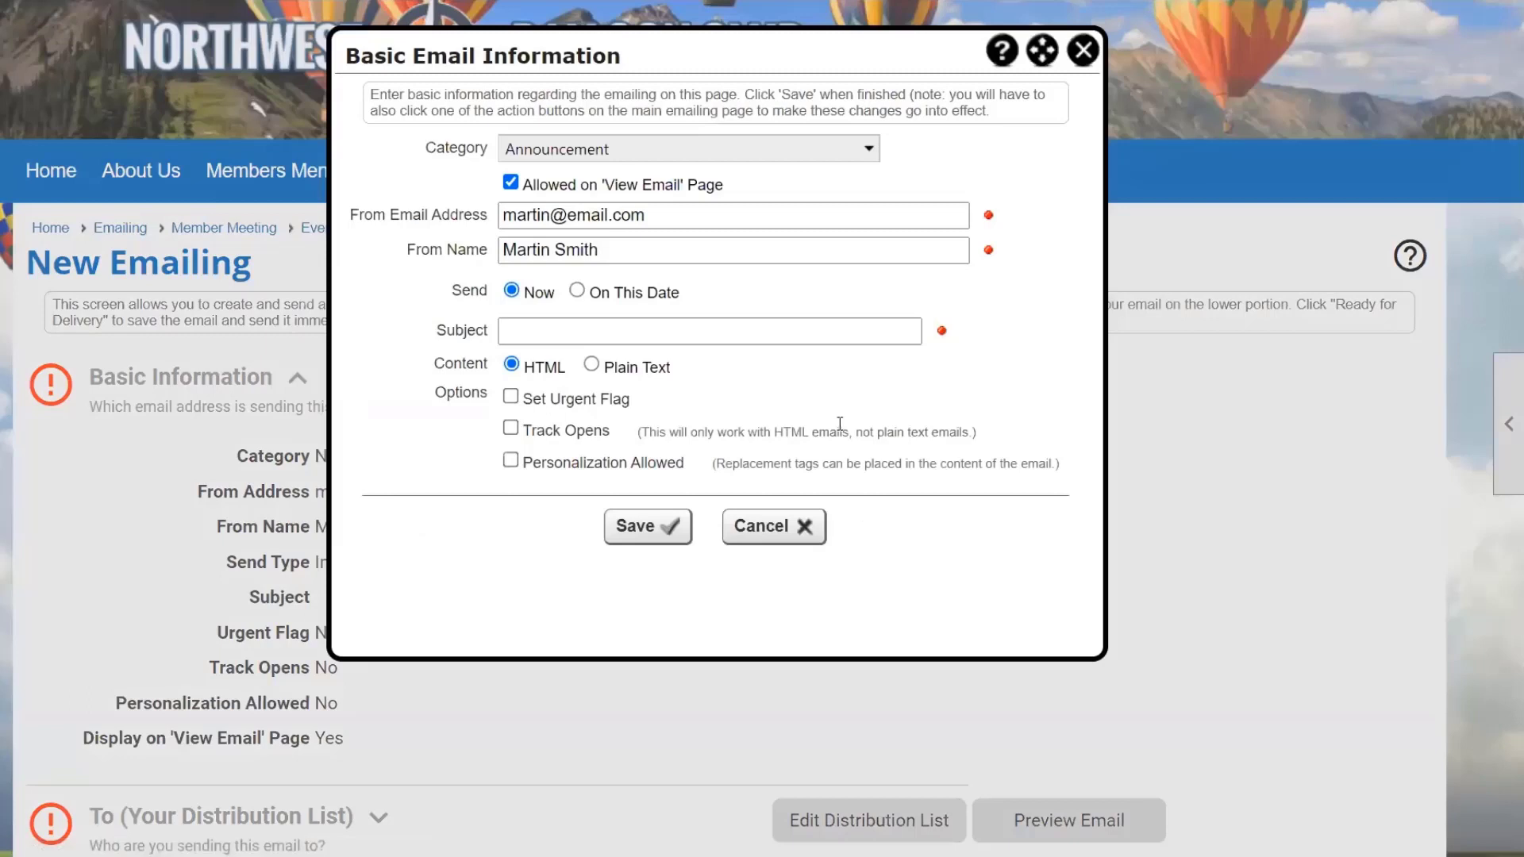
{"action": "left_click", "coordinate": [612, 332]}
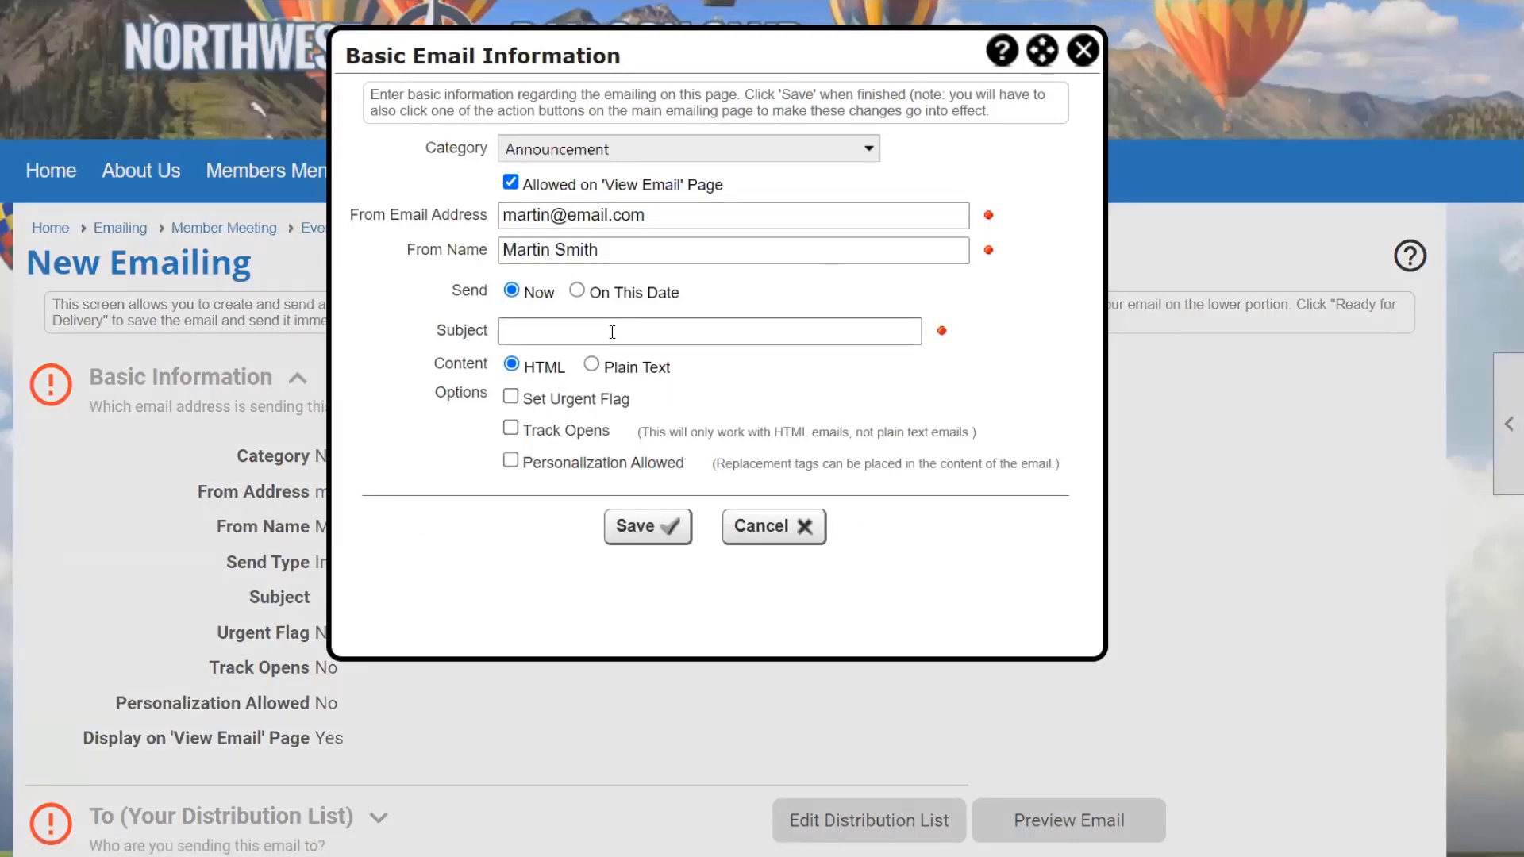
{"action": "left_click", "coordinate": [612, 330]}
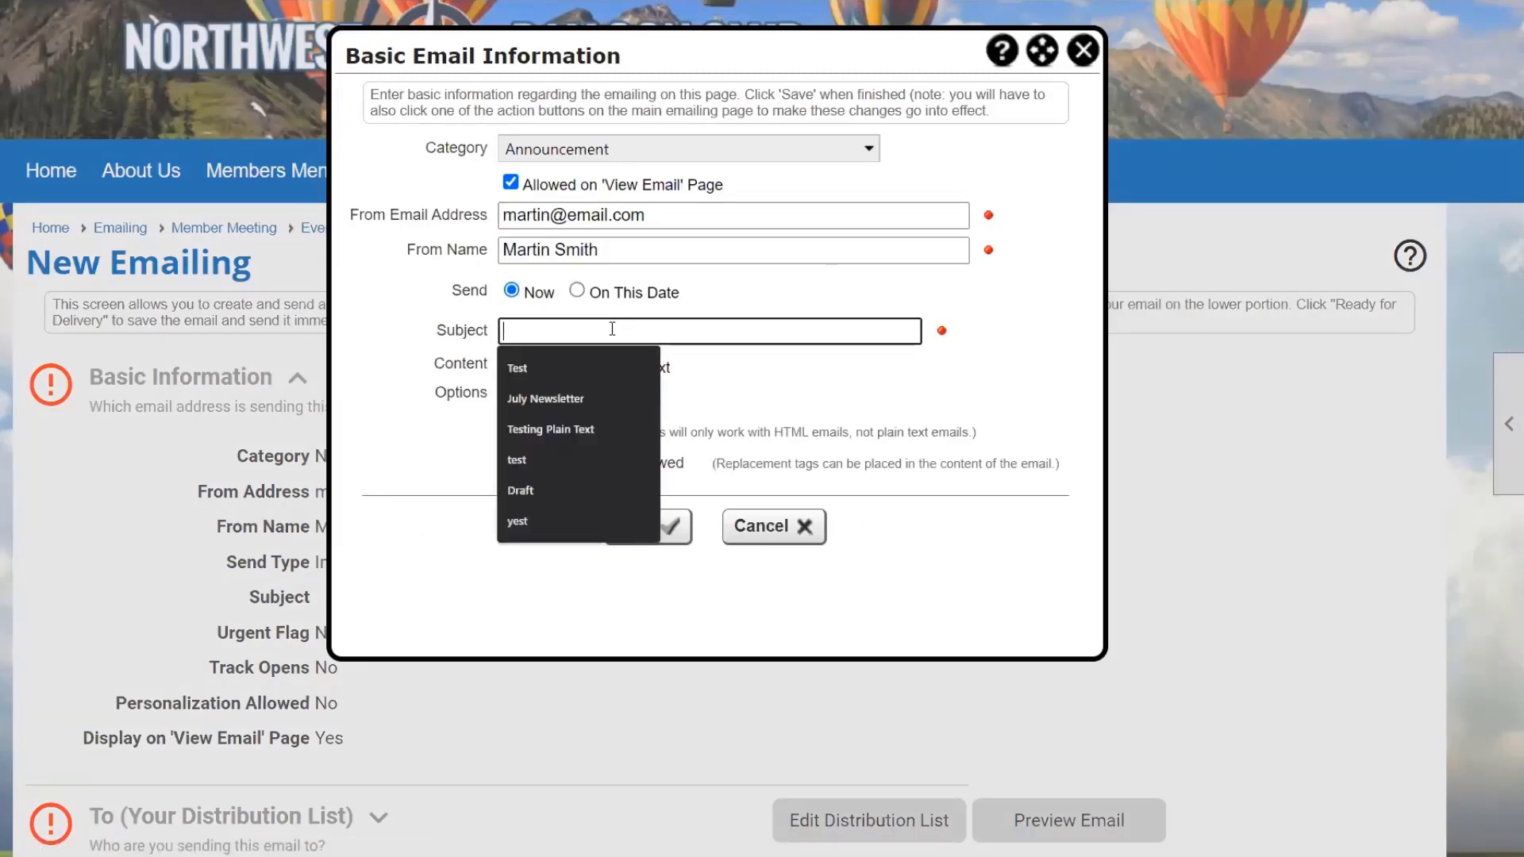
{"action": "type", "text": "Meeting Link and Details"}
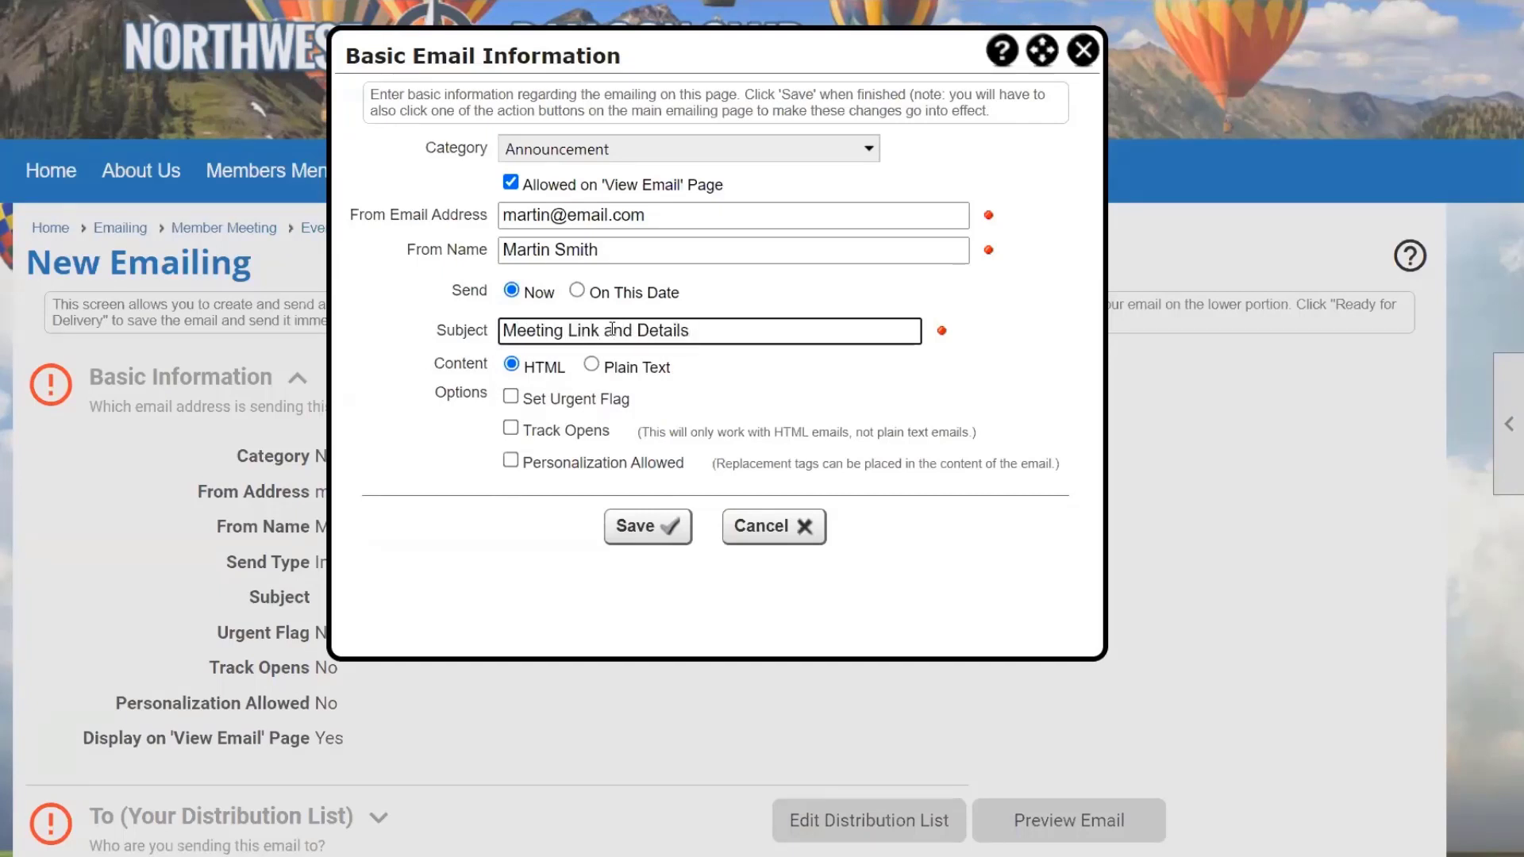
Schedule the emailing to send on 09/30/2021 and save its basic information.
{"action": "left_click", "coordinate": [607, 292]}
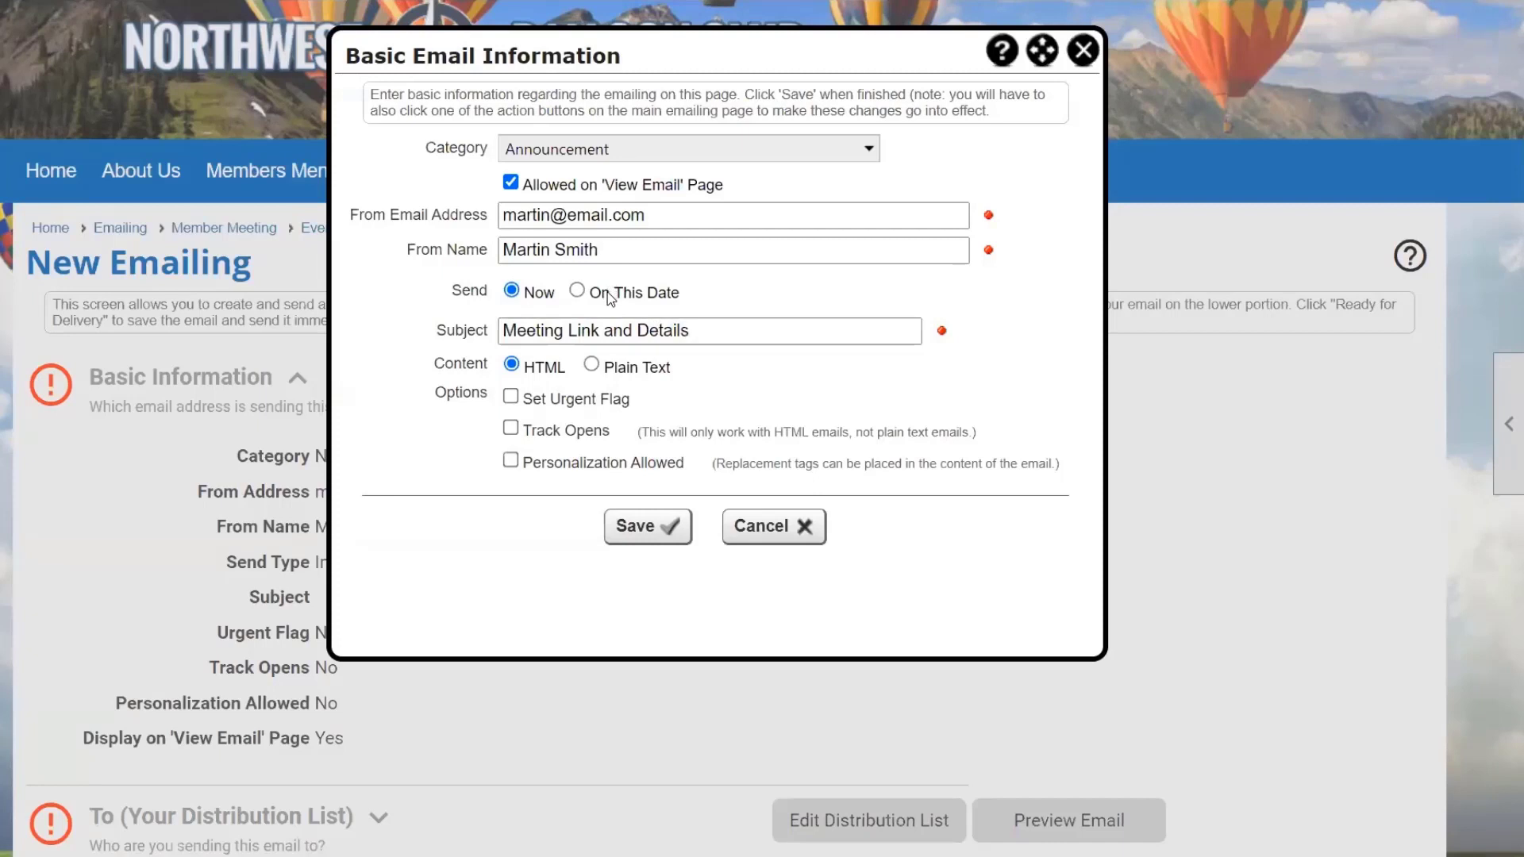
{"action": "left_click", "coordinate": [608, 292]}
{"action": "left_click", "coordinate": [831, 288]}
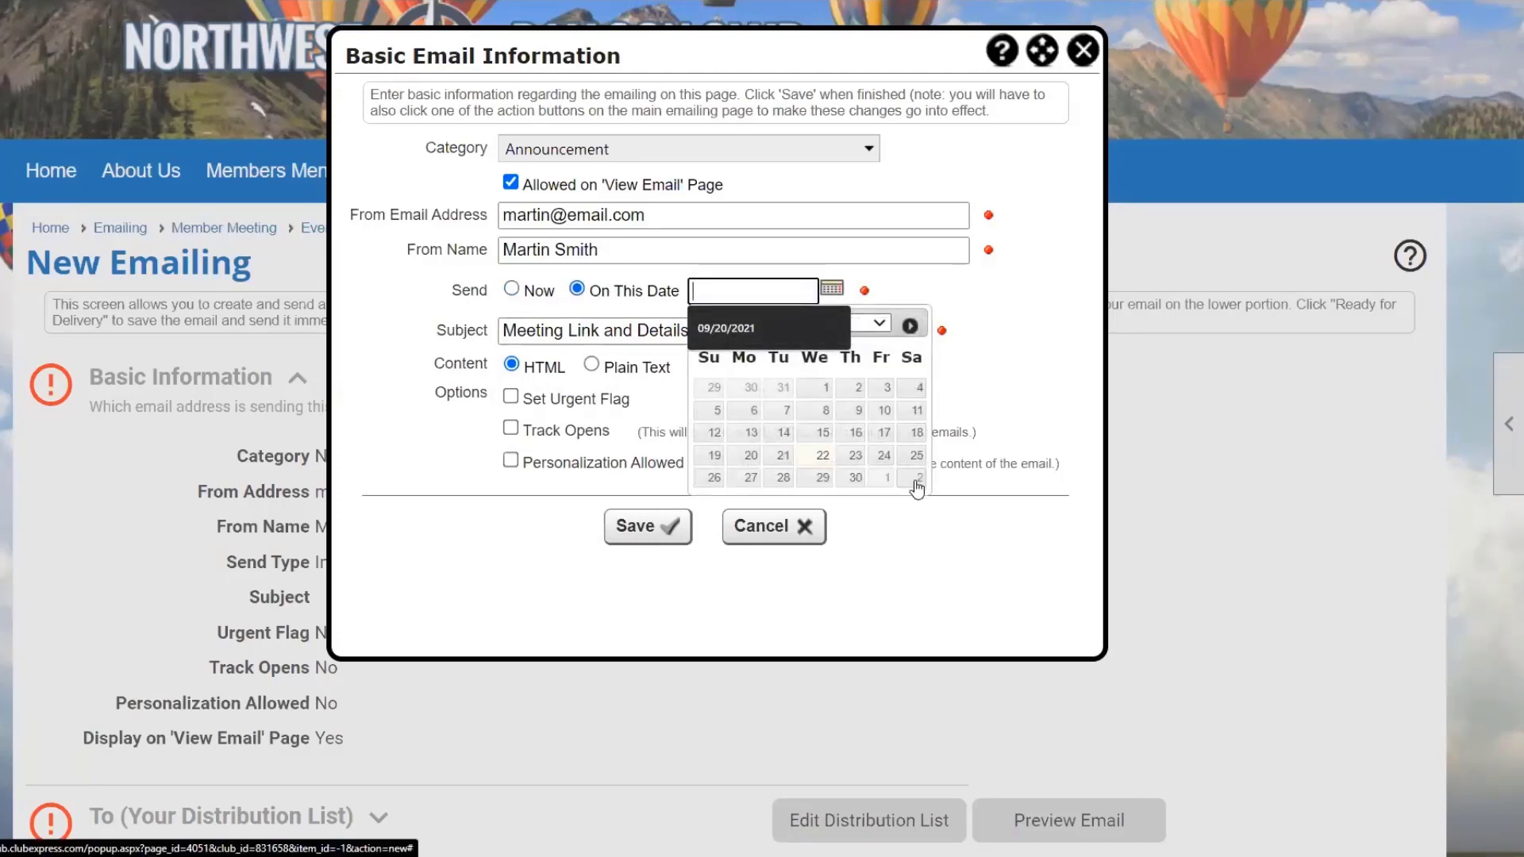
{"action": "left_click", "coordinate": [855, 477]}
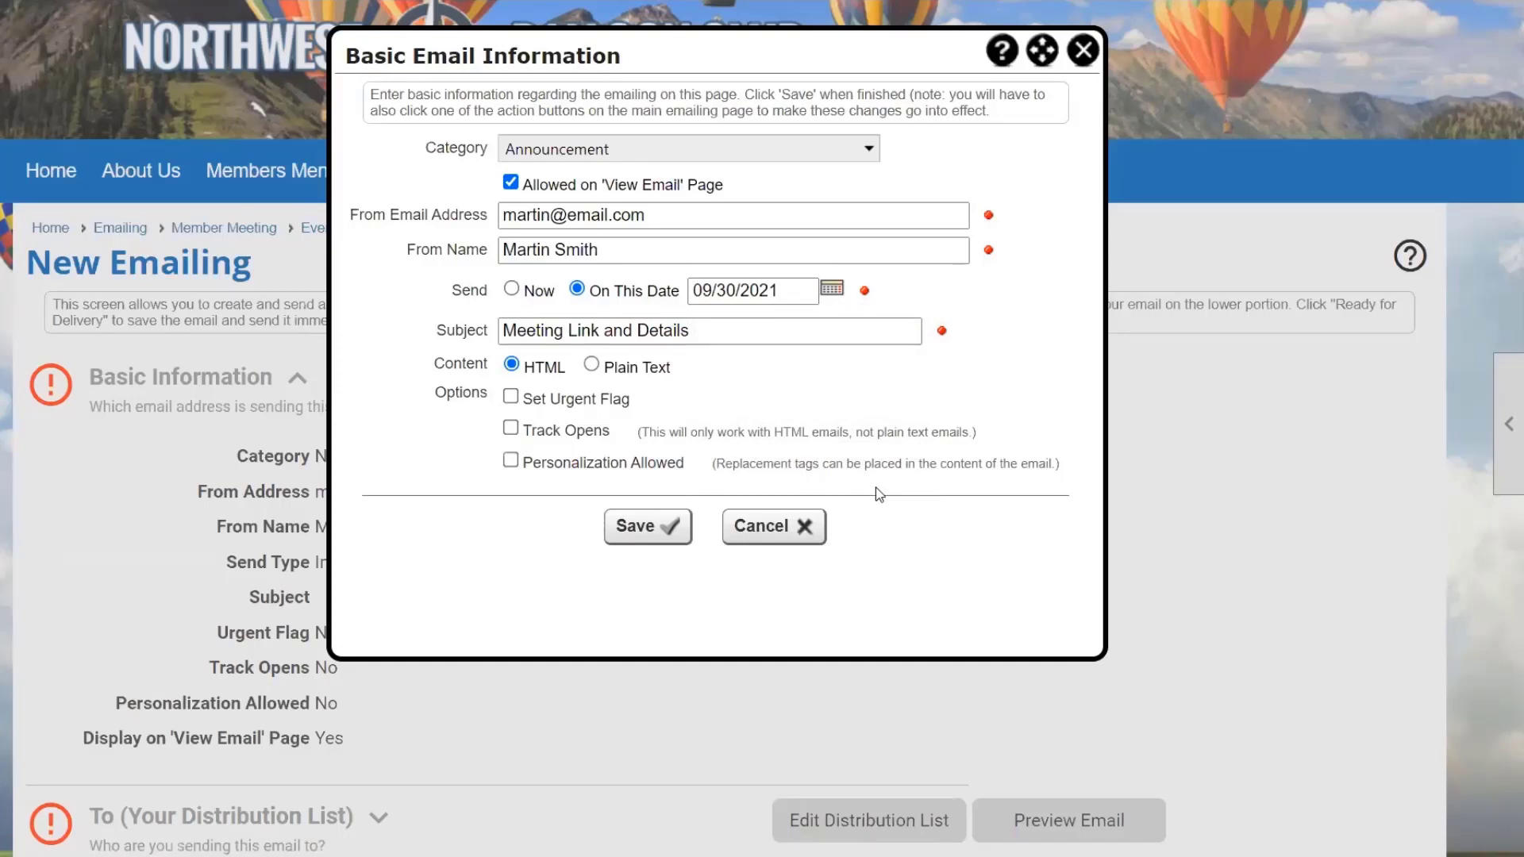
{"action": "left_click", "coordinate": [653, 538]}
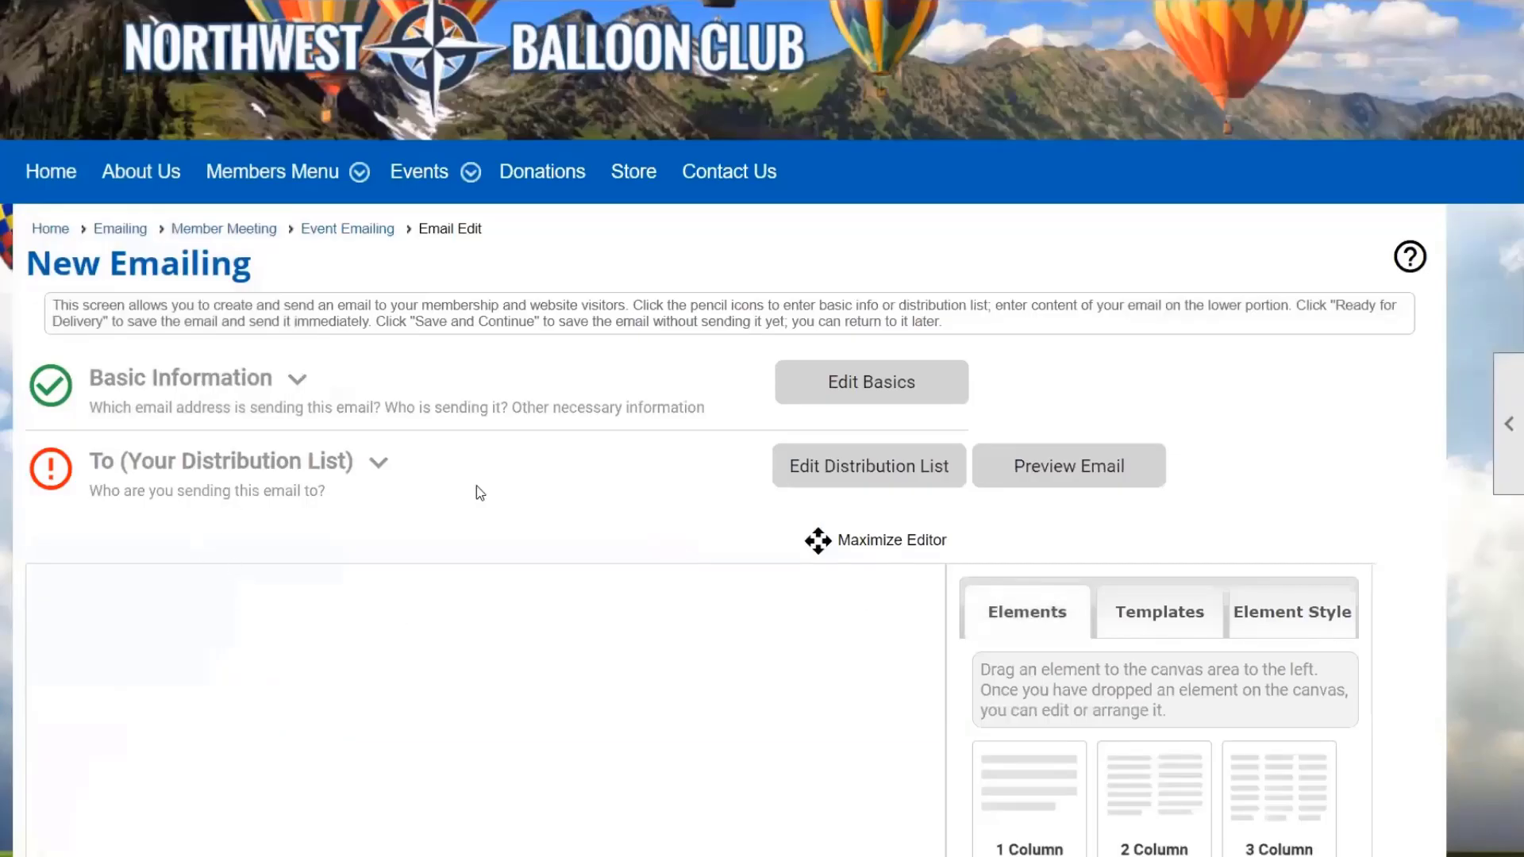
Create a new distribution list for the emailing with "Everyone registered for this event" as recipients and save it.
{"action": "scroll", "coordinate": [585, 547], "scroll_direction": "down", "scroll_amount": 2}
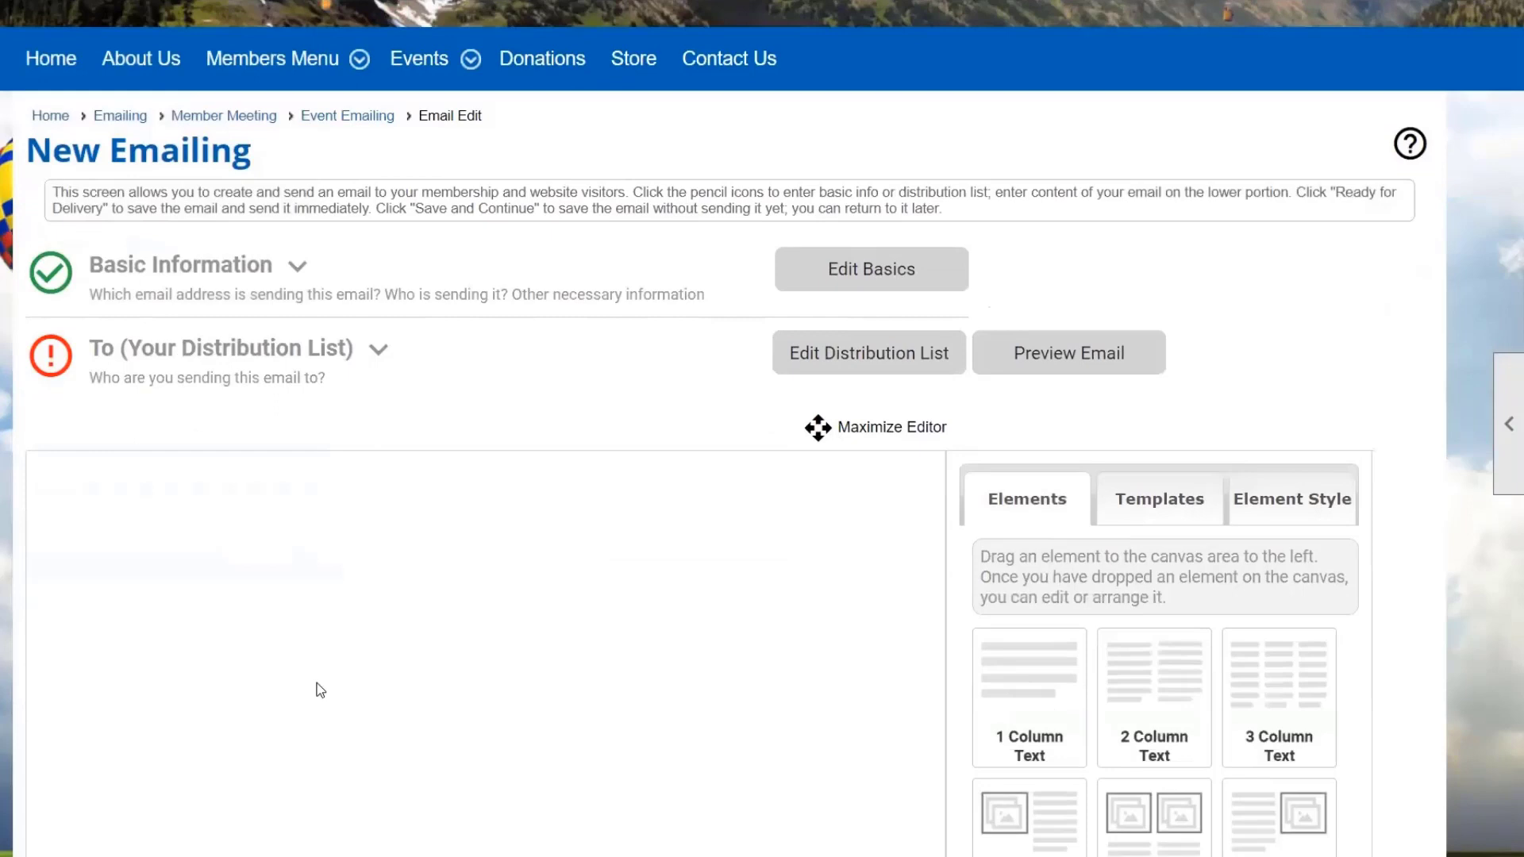
{"action": "left_click", "coordinate": [837, 357]}
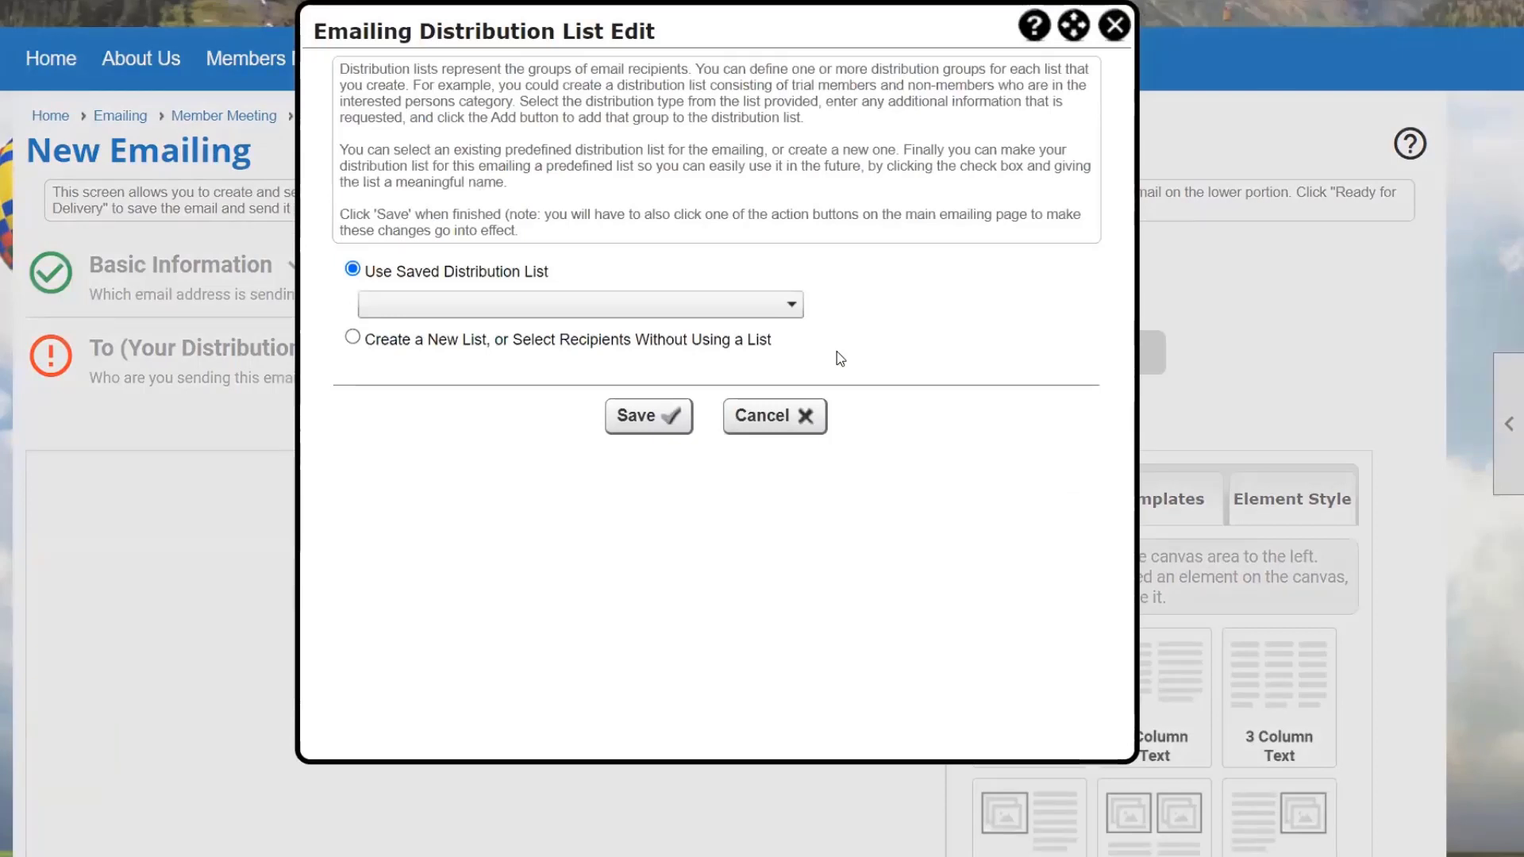
{"action": "left_click", "coordinate": [698, 342]}
{"action": "left_click", "coordinate": [722, 360]}
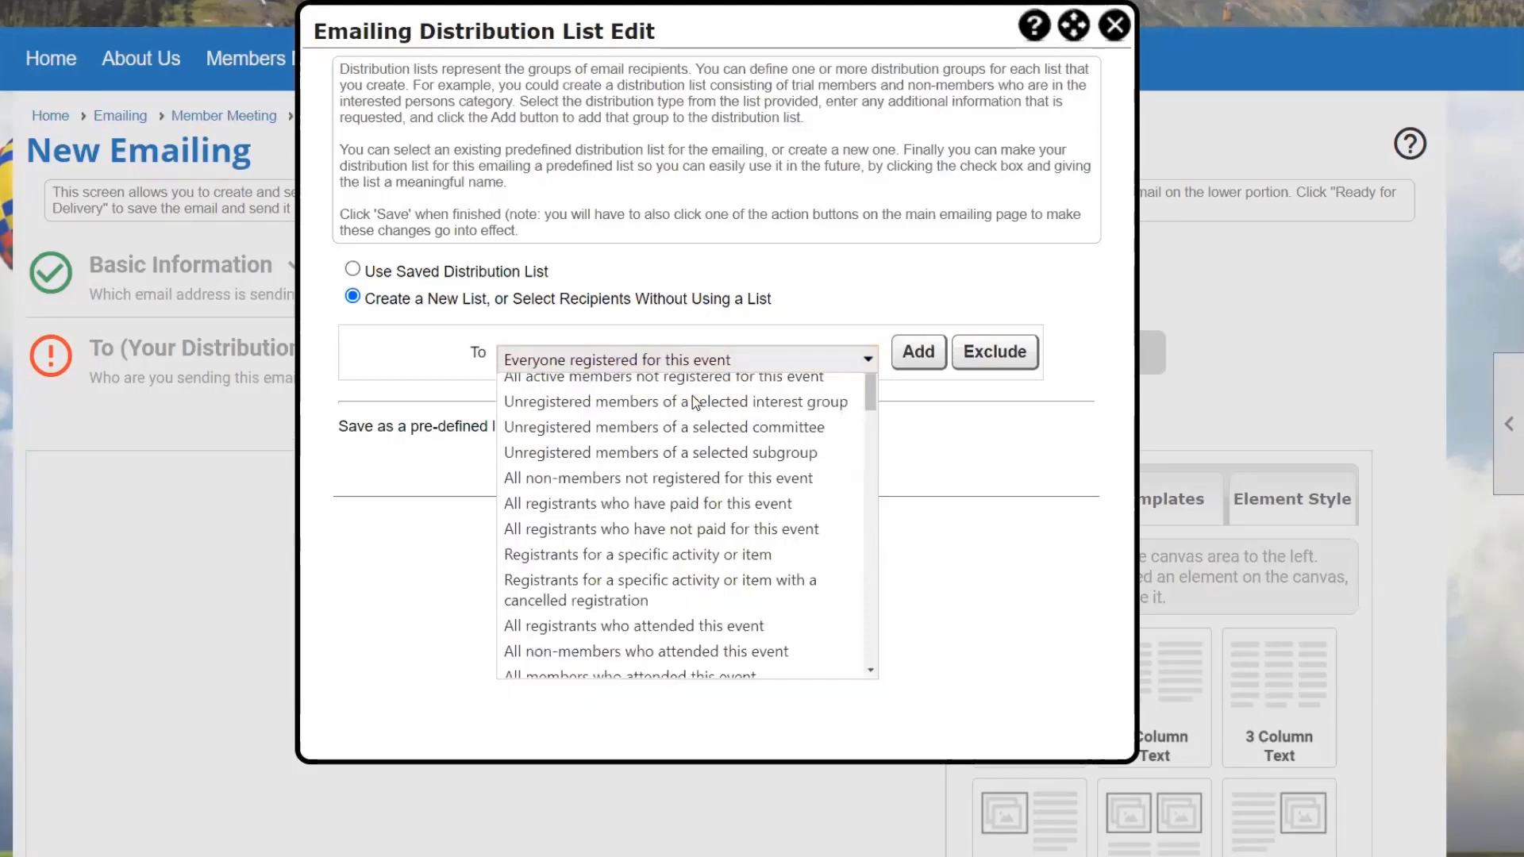
{"action": "left_click", "coordinate": [692, 389]}
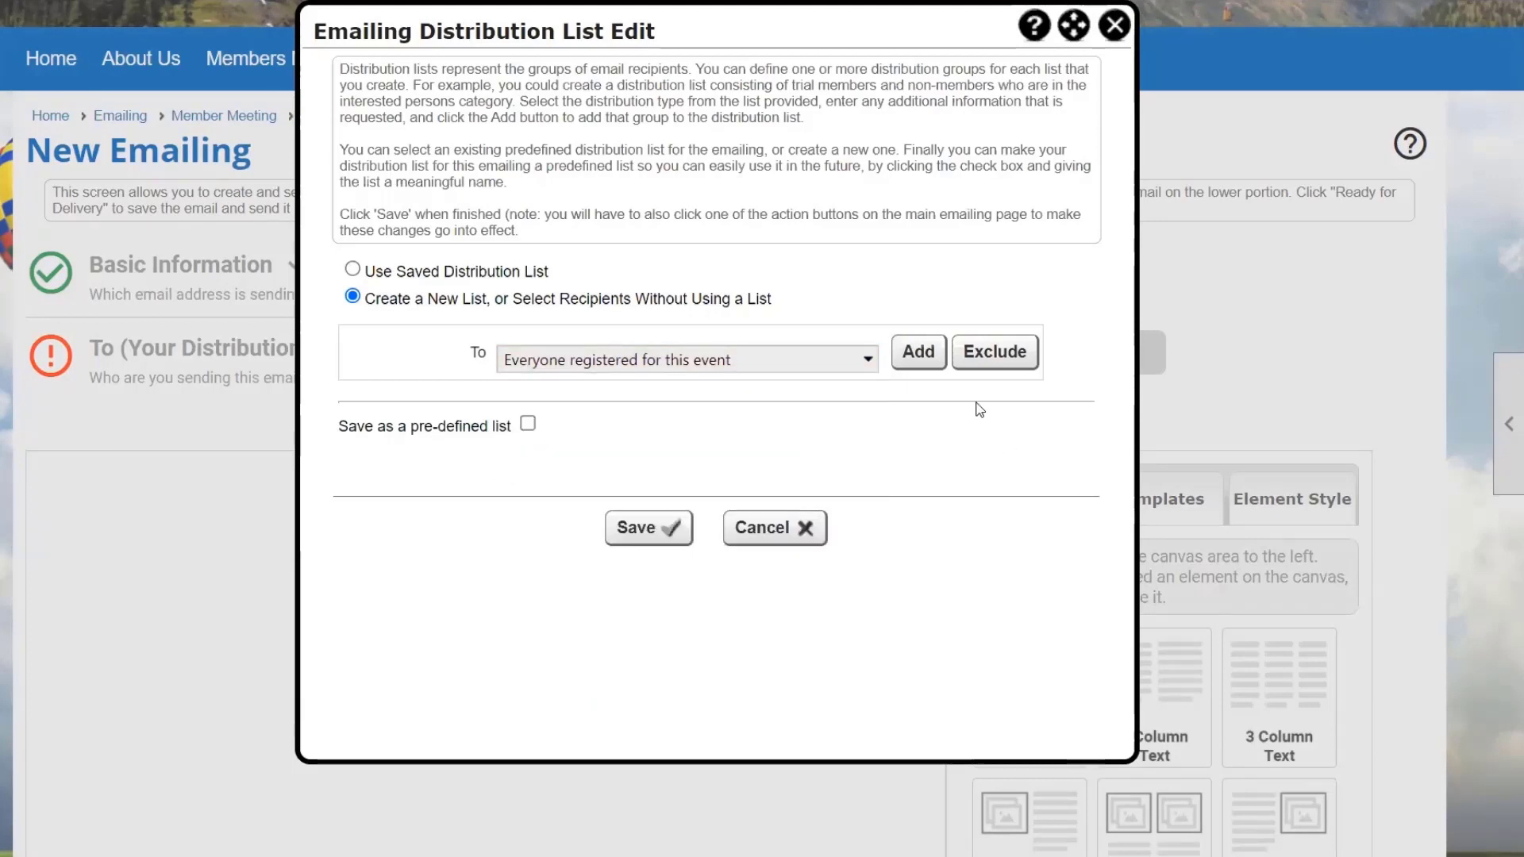
{"action": "left_click", "coordinate": [929, 362]}
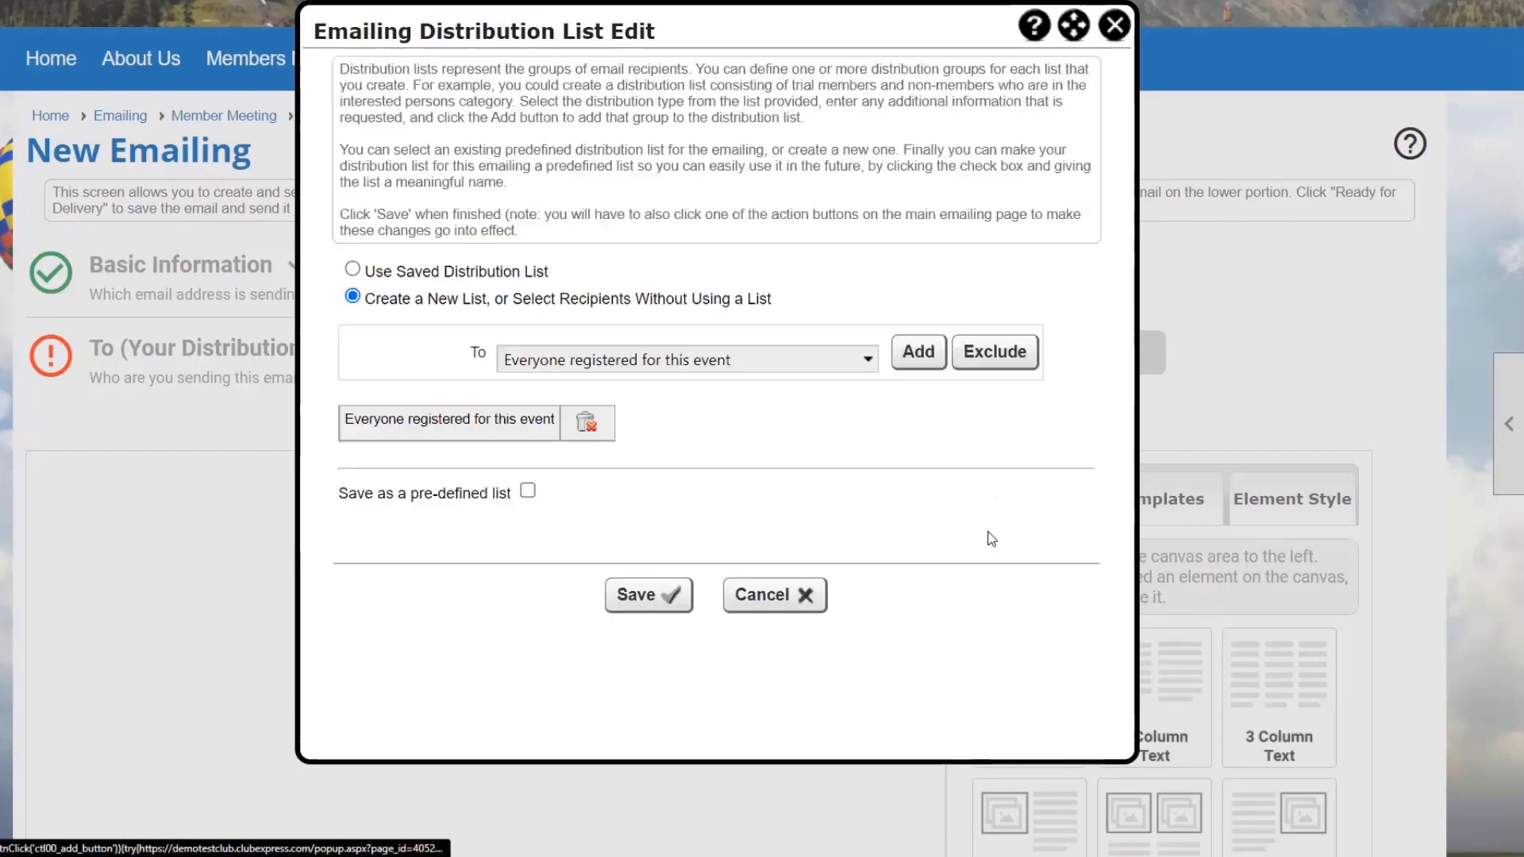
{"action": "left_click", "coordinate": [666, 597]}
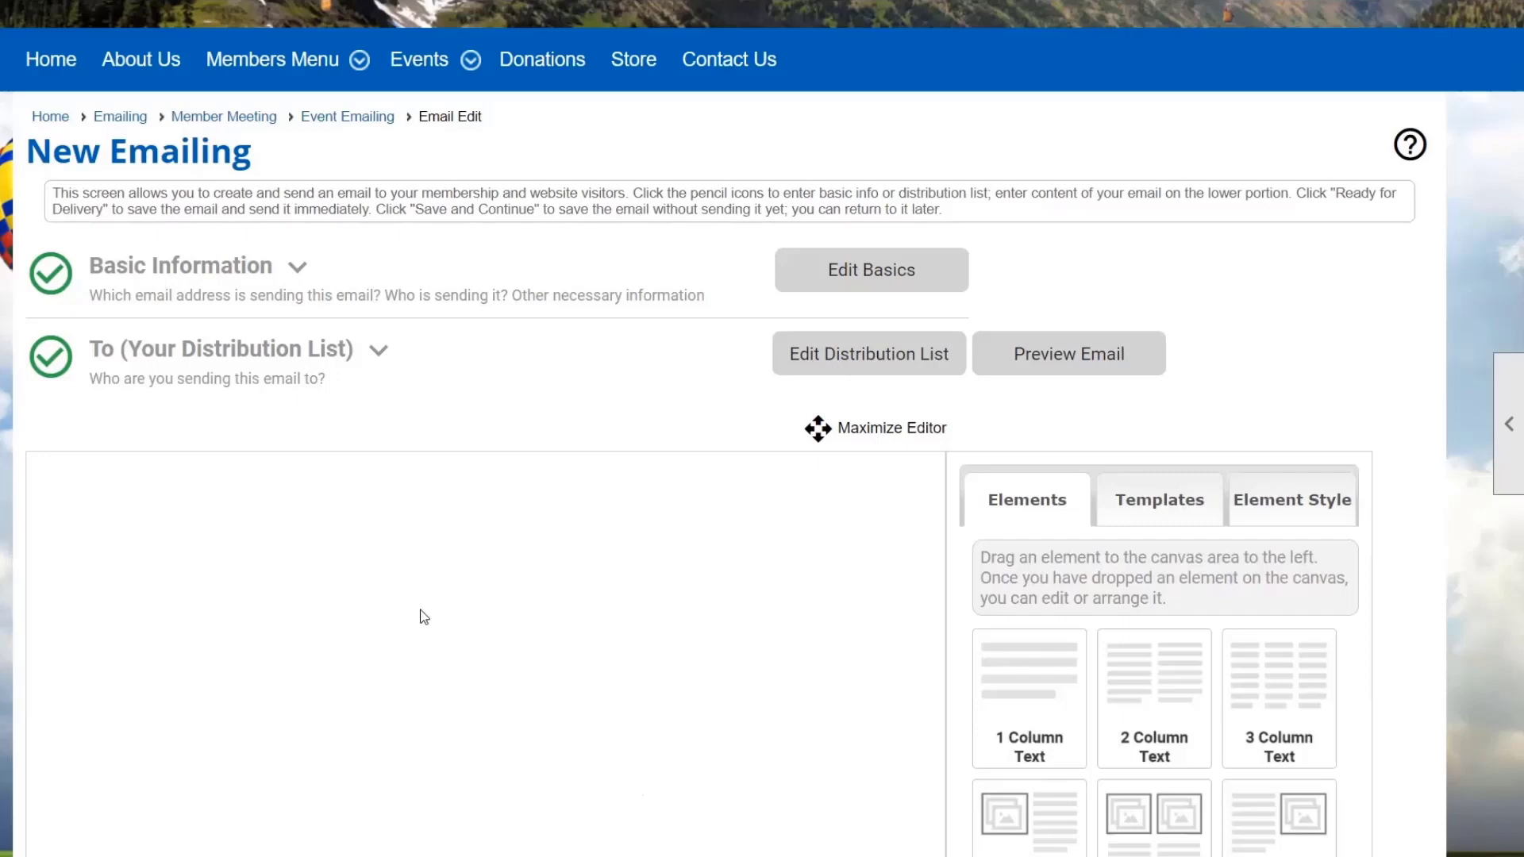
Leave the emailing and open the Event Defaults configuration from the Events Manager.
{"action": "scroll", "coordinate": [425, 618], "scroll_direction": "up", "scroll_amount": 4}
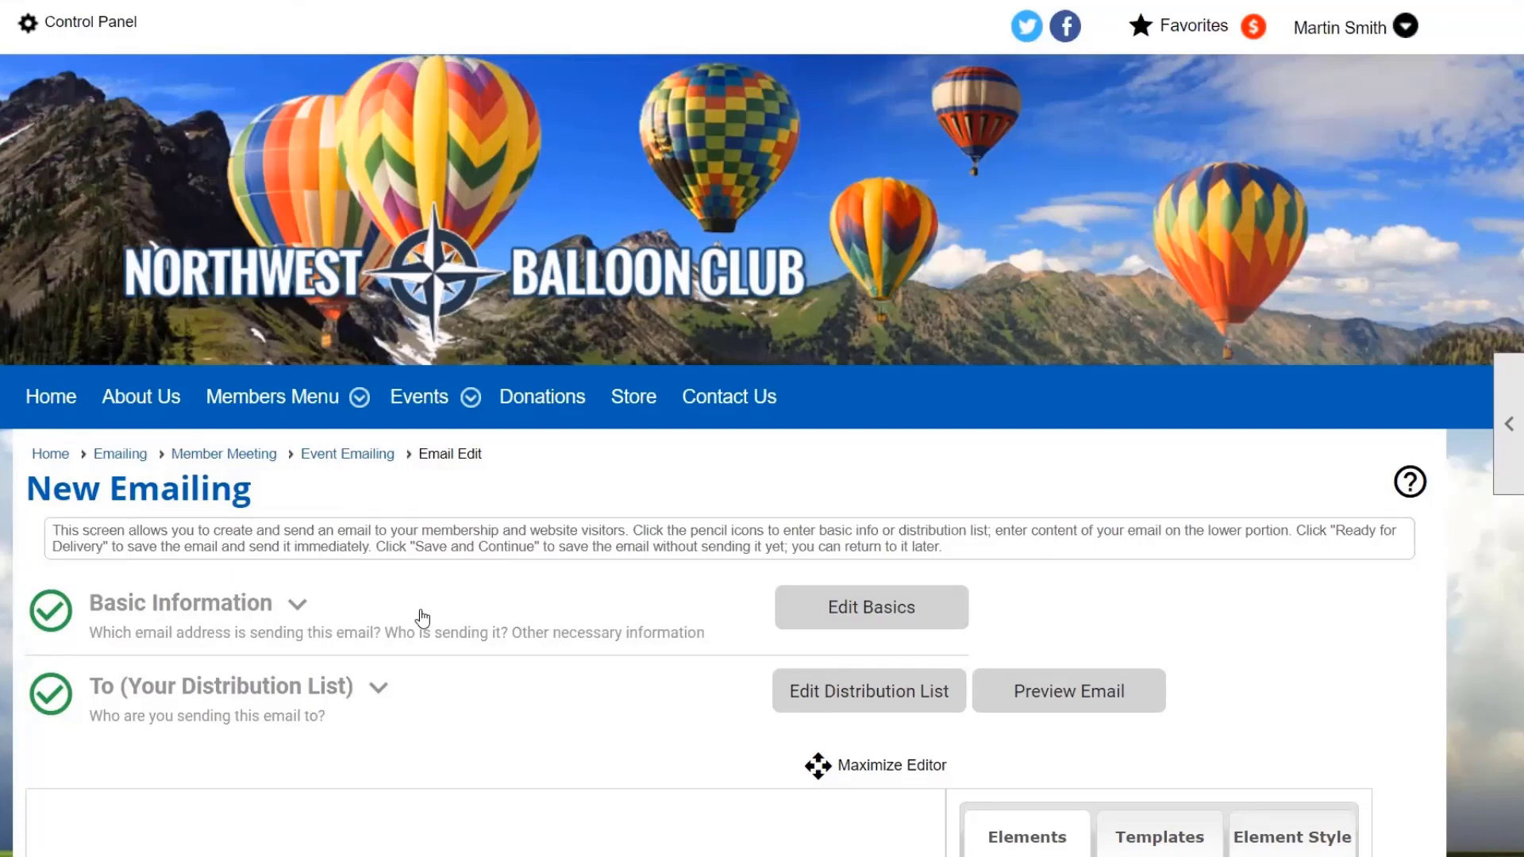
{"action": "left_click", "coordinate": [73, 26]}
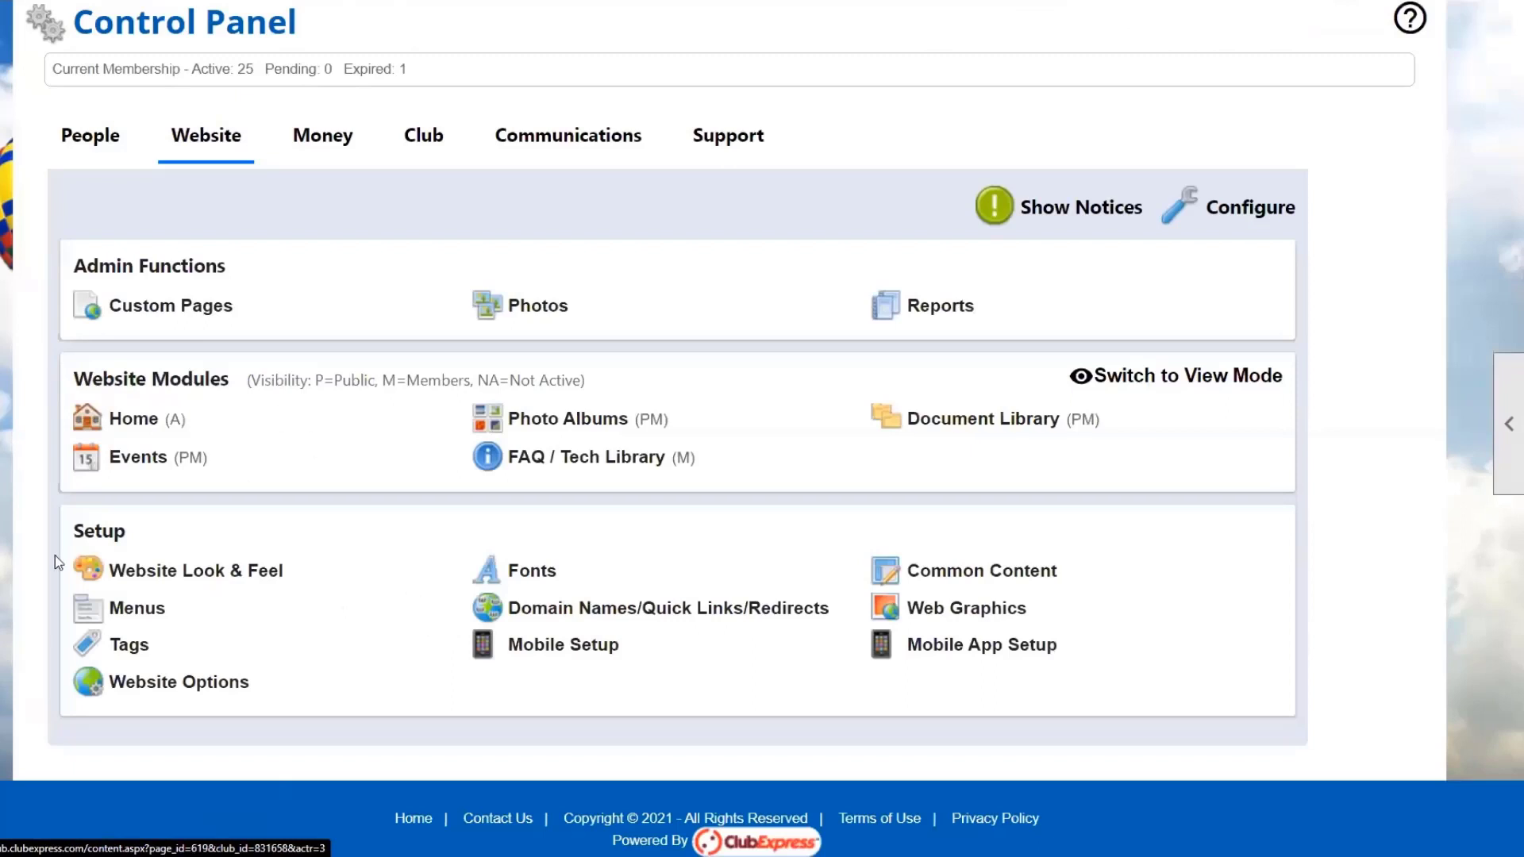
{"action": "left_click", "coordinate": [130, 472]}
{"action": "scroll", "coordinate": [1365, 628], "scroll_direction": "down", "scroll_amount": 4}
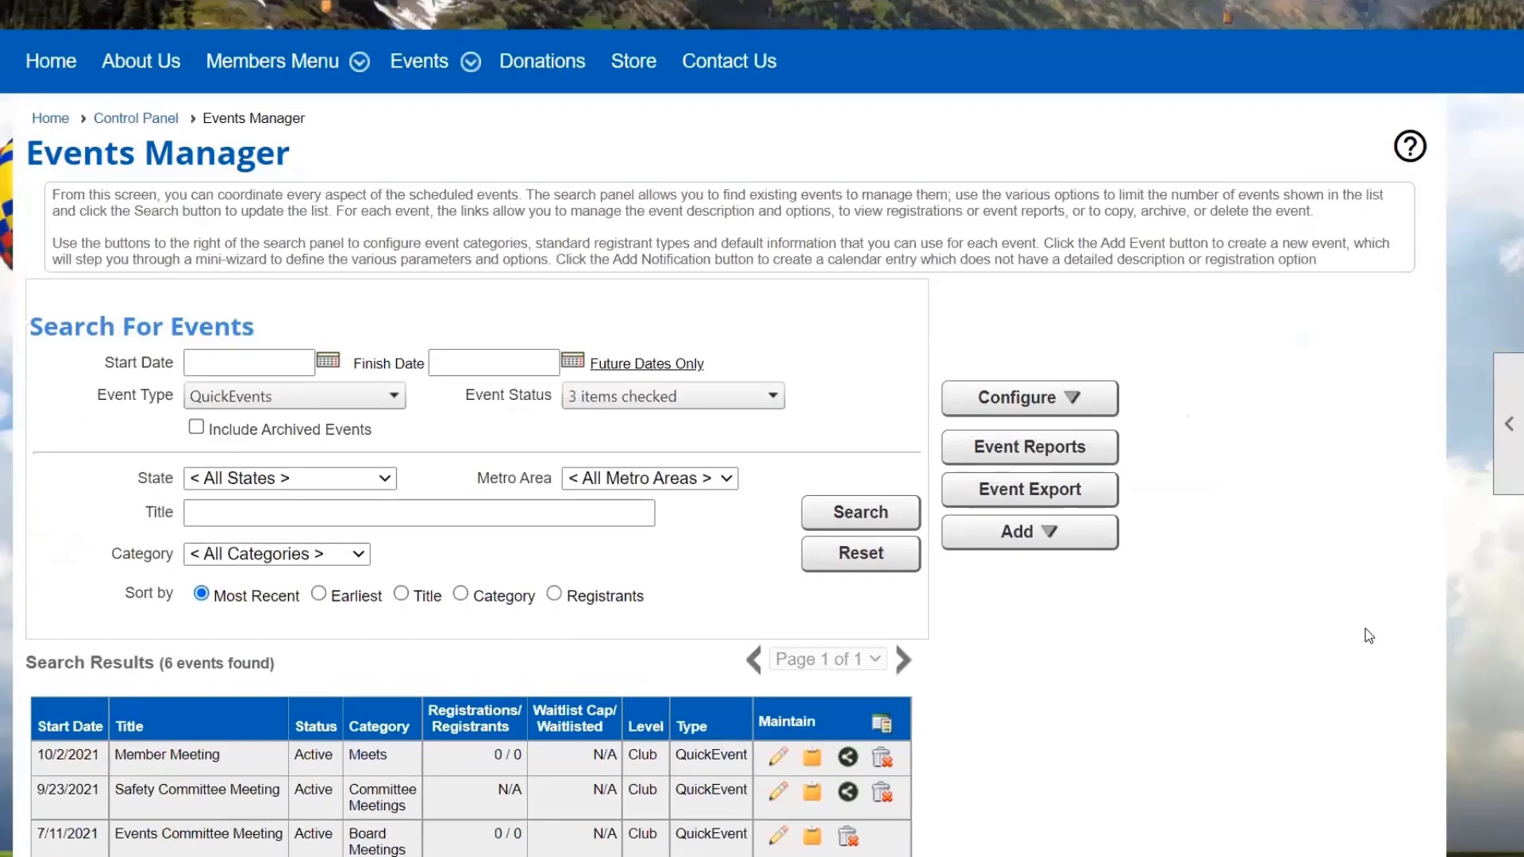
{"action": "left_click", "coordinate": [1102, 407]}
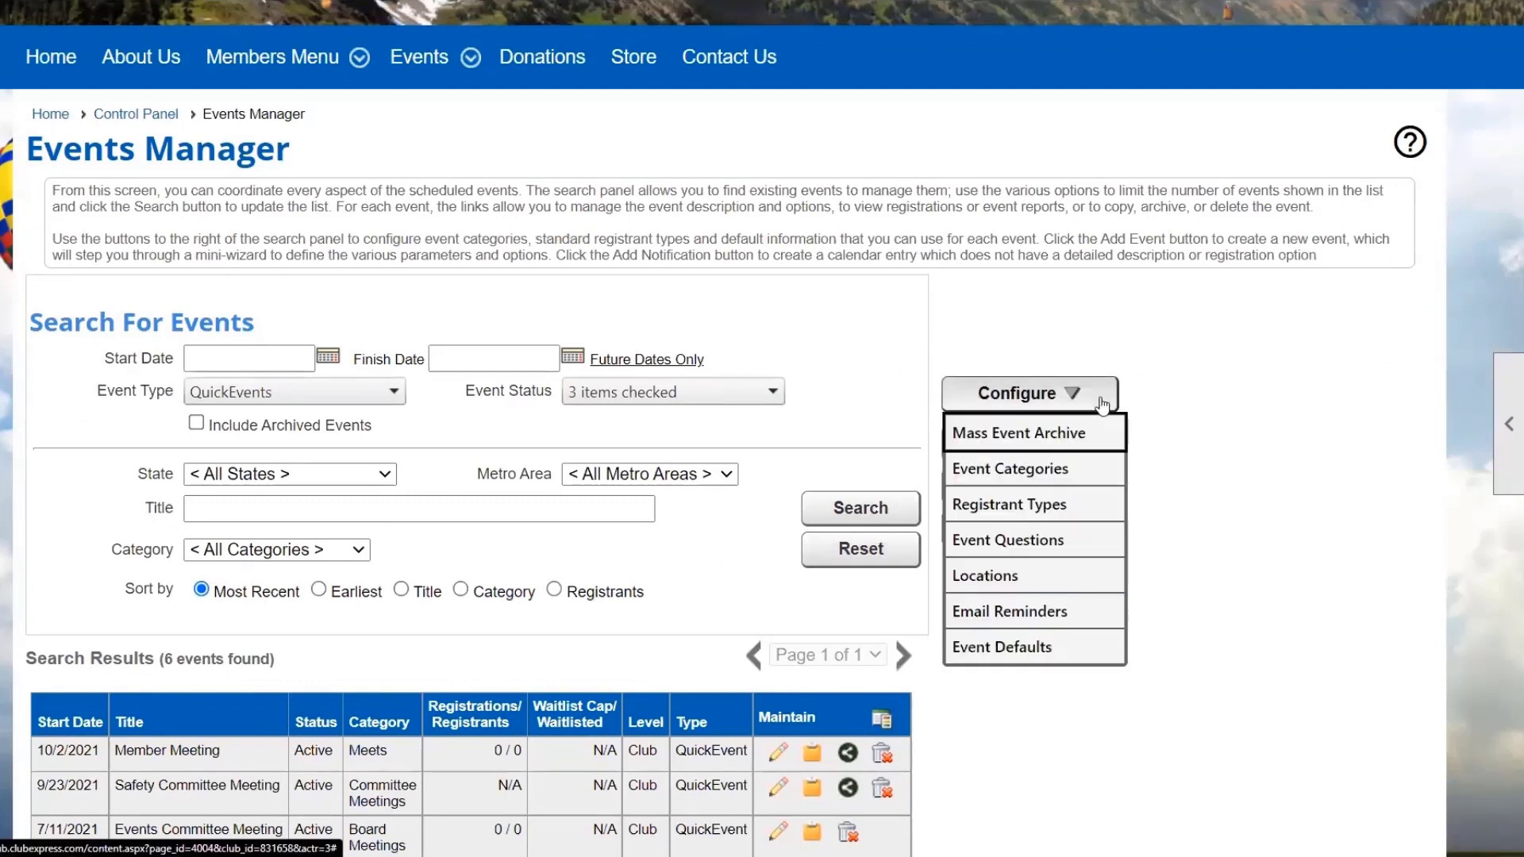
{"action": "left_click", "coordinate": [1024, 653]}
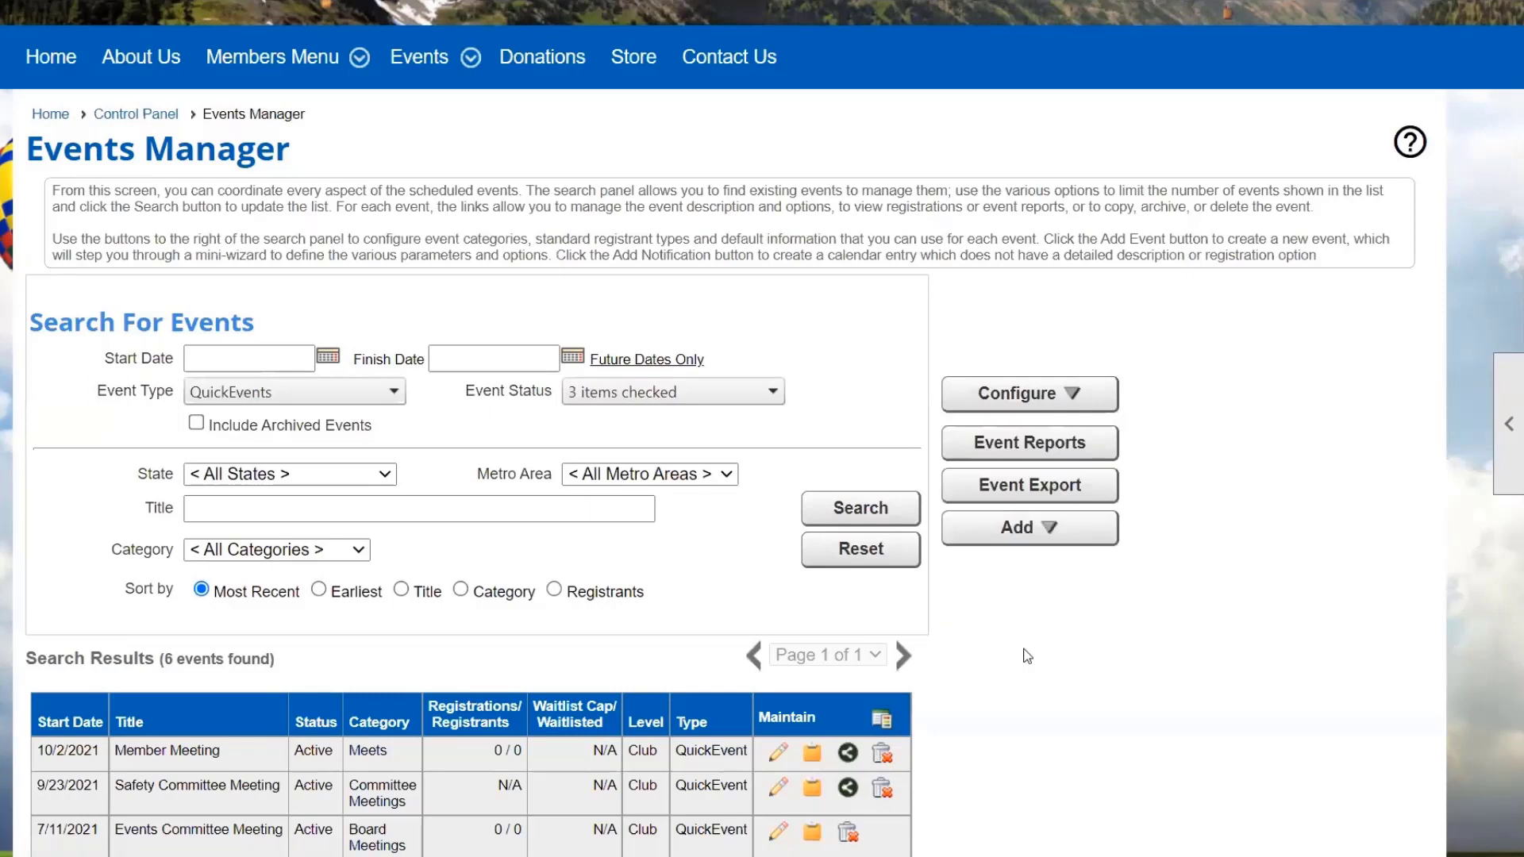
Examine the event defaults for panels, policies, QuickEvent creation and approval, and notifications, and return to the Events Manager.
{"action": "scroll", "coordinate": [1000, 635], "scroll_direction": "down", "scroll_amount": 7}
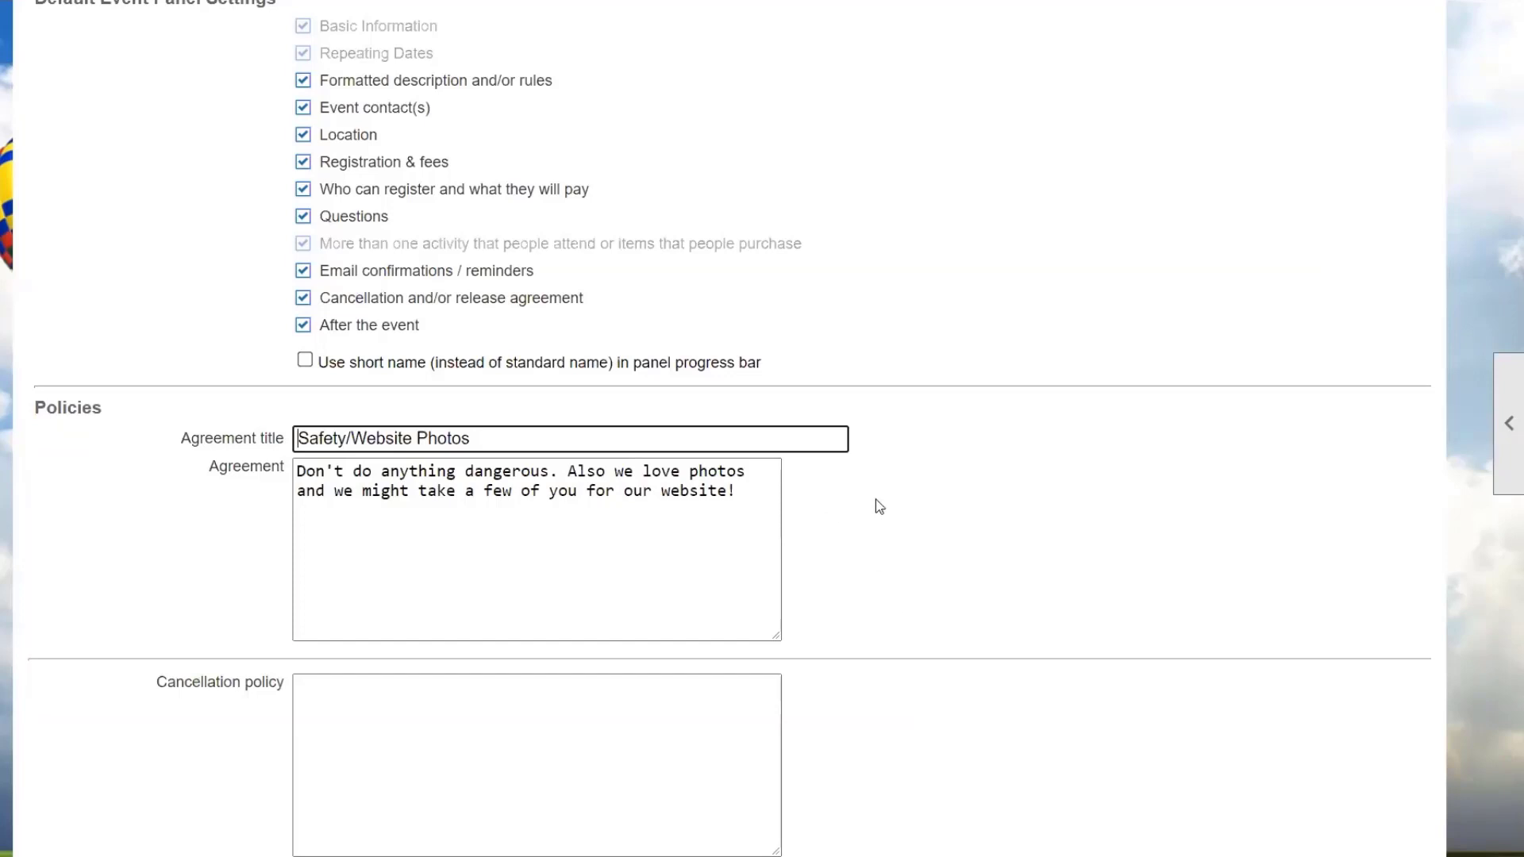
{"action": "scroll", "coordinate": [878, 493], "scroll_direction": "up", "scroll_amount": 2}
{"action": "scroll", "coordinate": [881, 484], "scroll_direction": "up", "scroll_amount": 2}
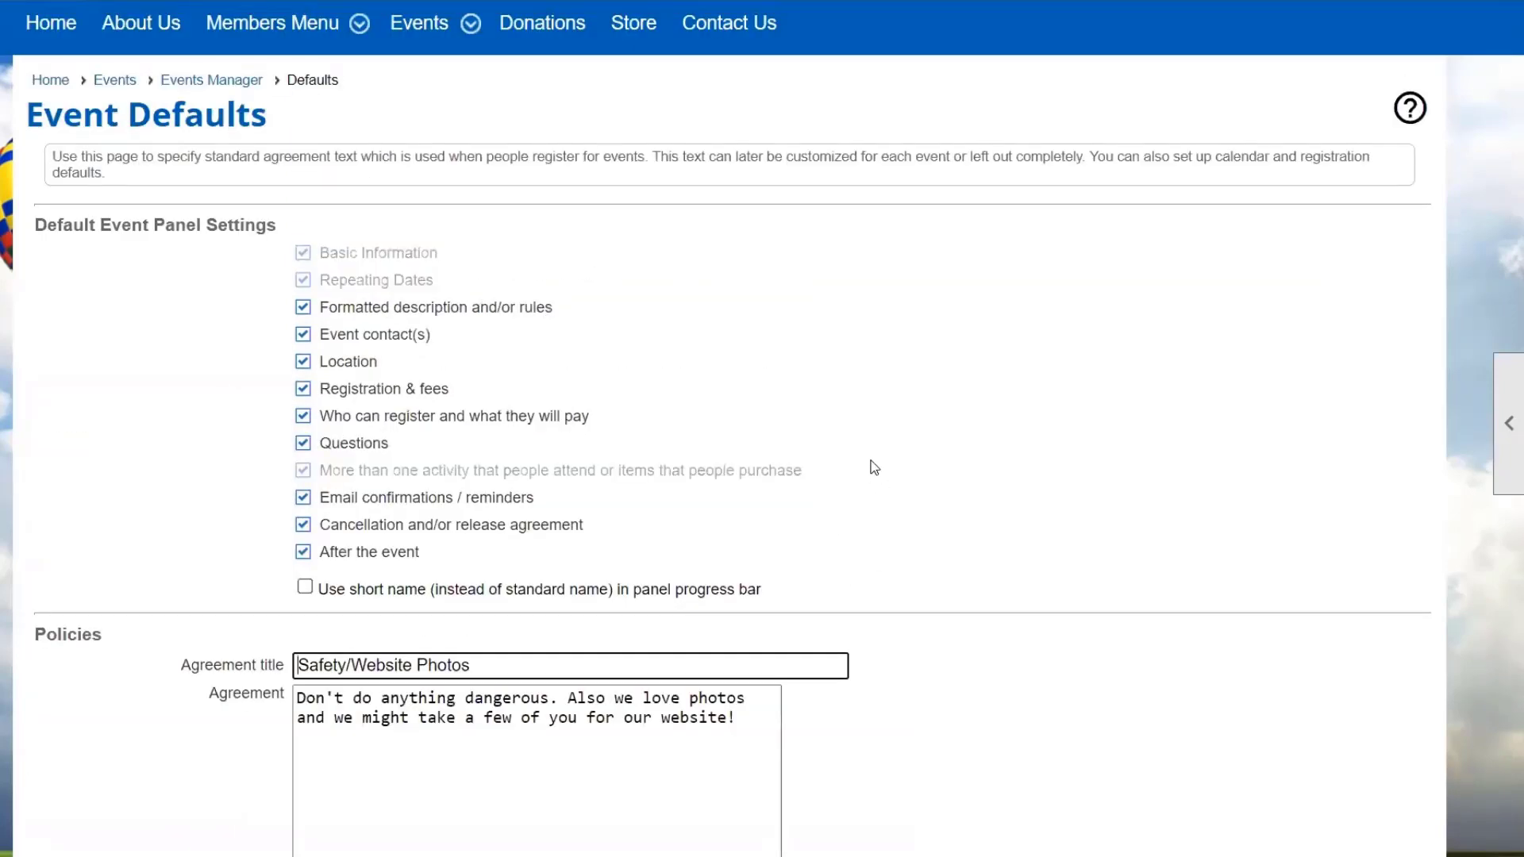
{"action": "scroll", "coordinate": [874, 467], "scroll_direction": "down", "scroll_amount": 4}
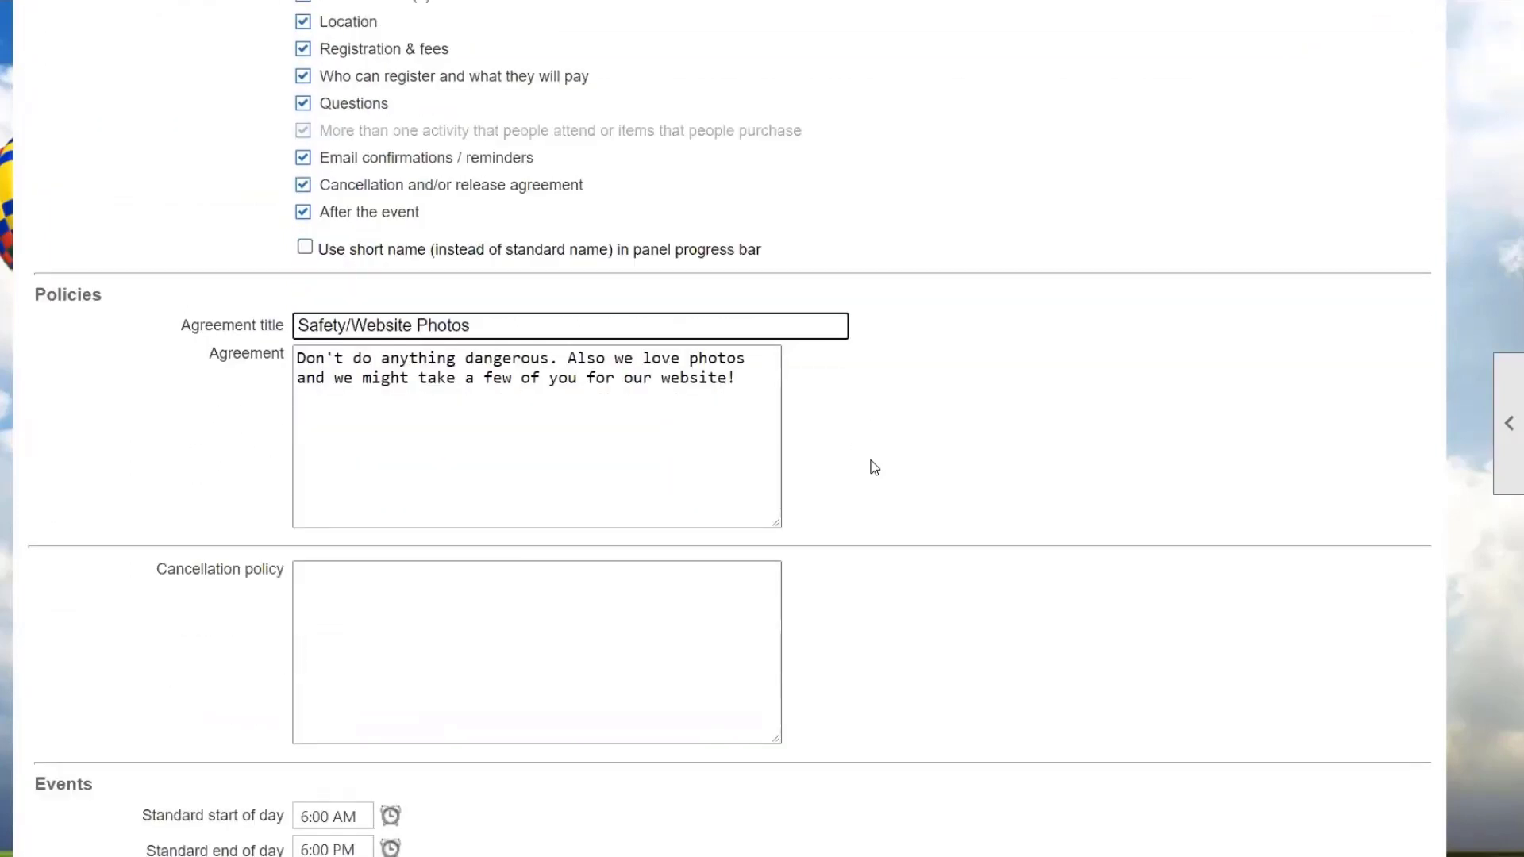
{"action": "scroll", "coordinate": [873, 466], "scroll_direction": "up", "scroll_amount": 1}
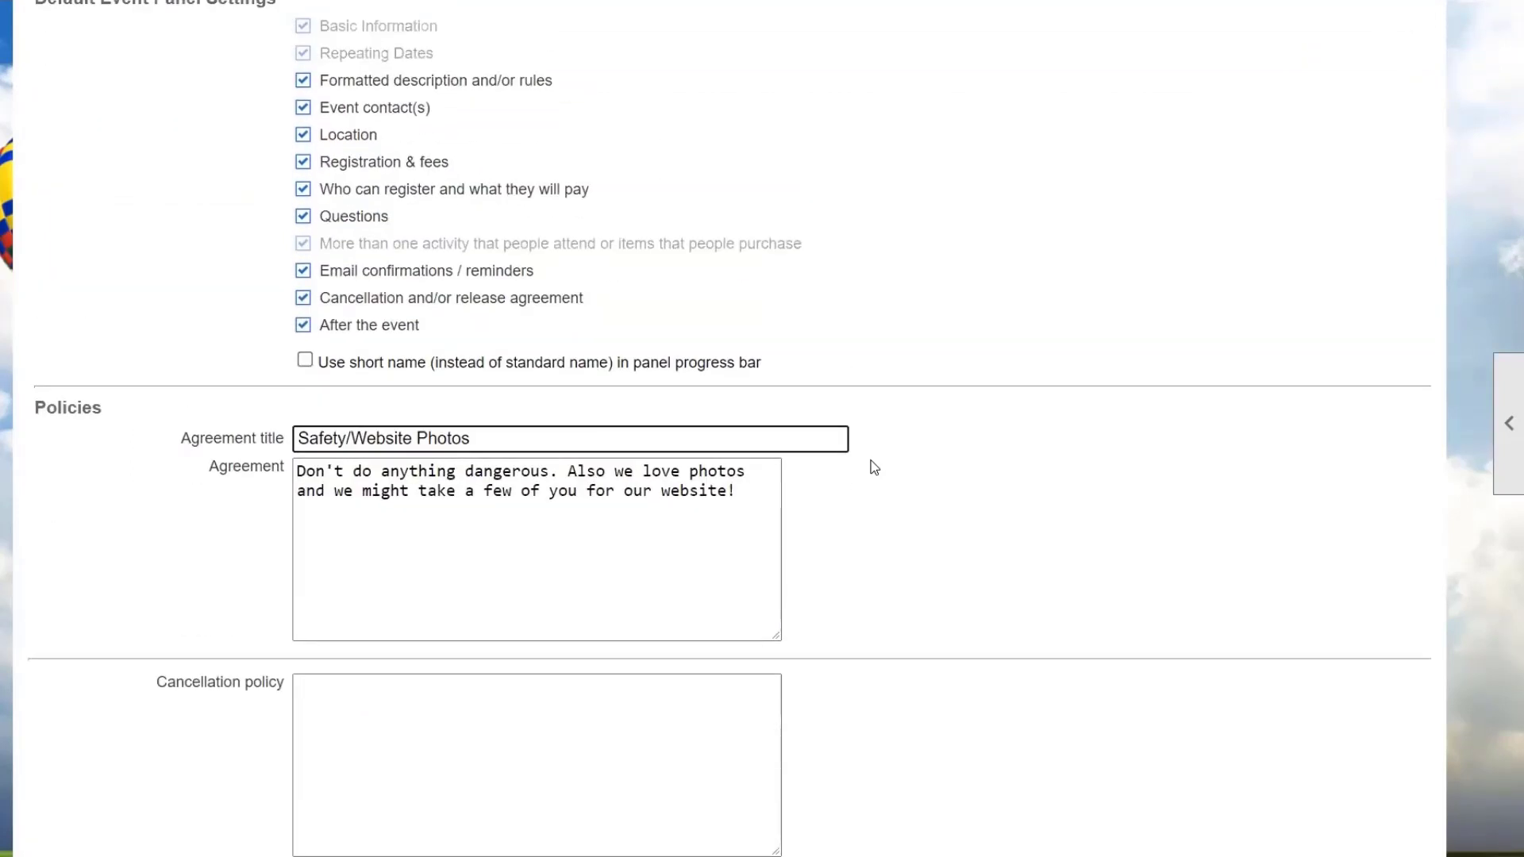
{"action": "scroll", "coordinate": [481, 254], "scroll_direction": "up", "scroll_amount": 1}
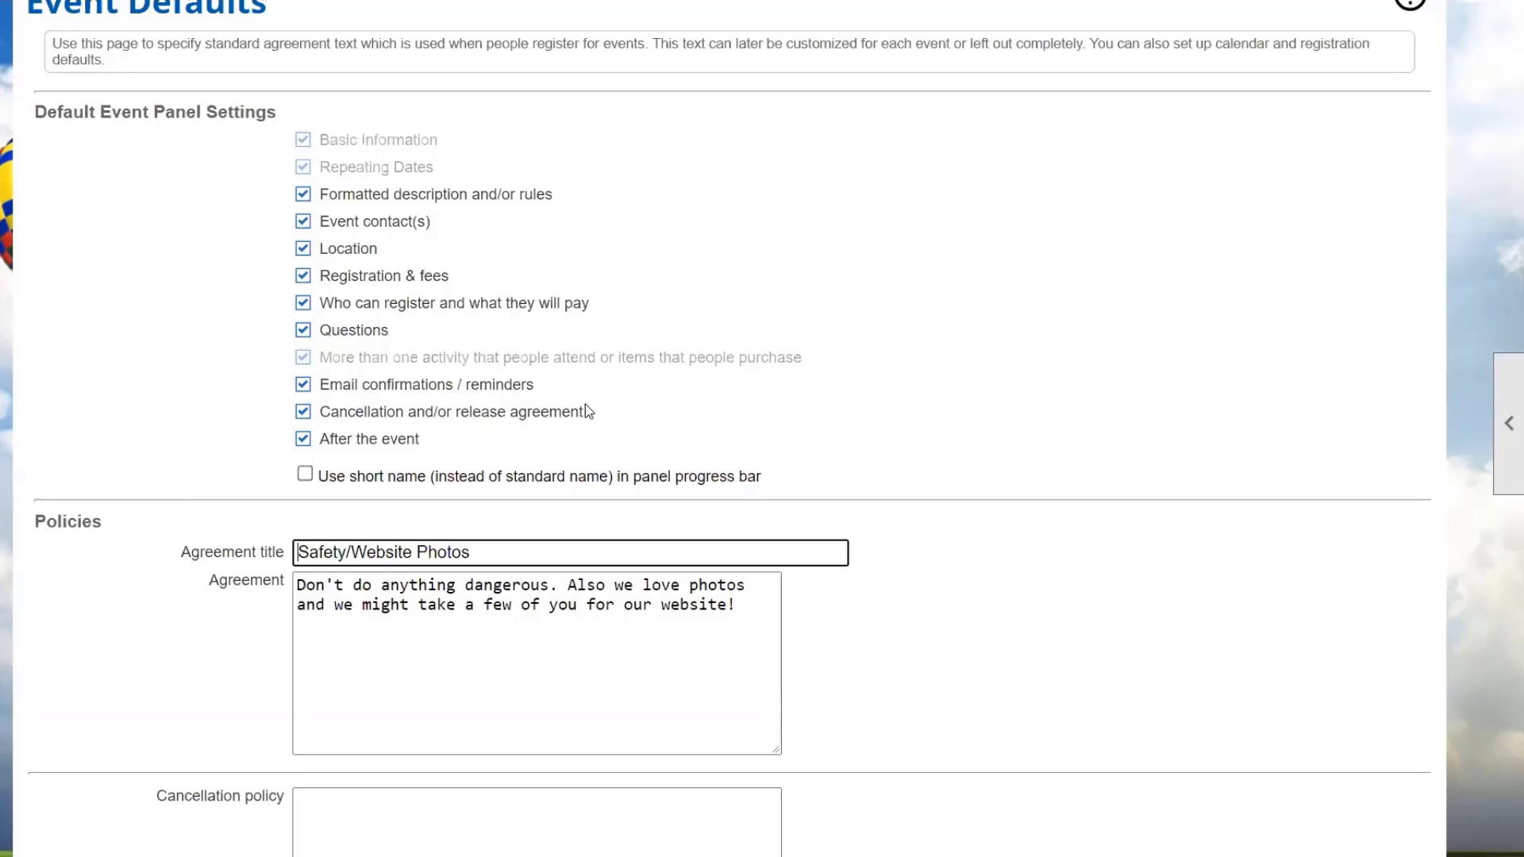
{"action": "scroll", "coordinate": [645, 409], "scroll_direction": "down", "scroll_amount": 1}
{"action": "scroll", "coordinate": [646, 398], "scroll_direction": "down", "scroll_amount": 10}
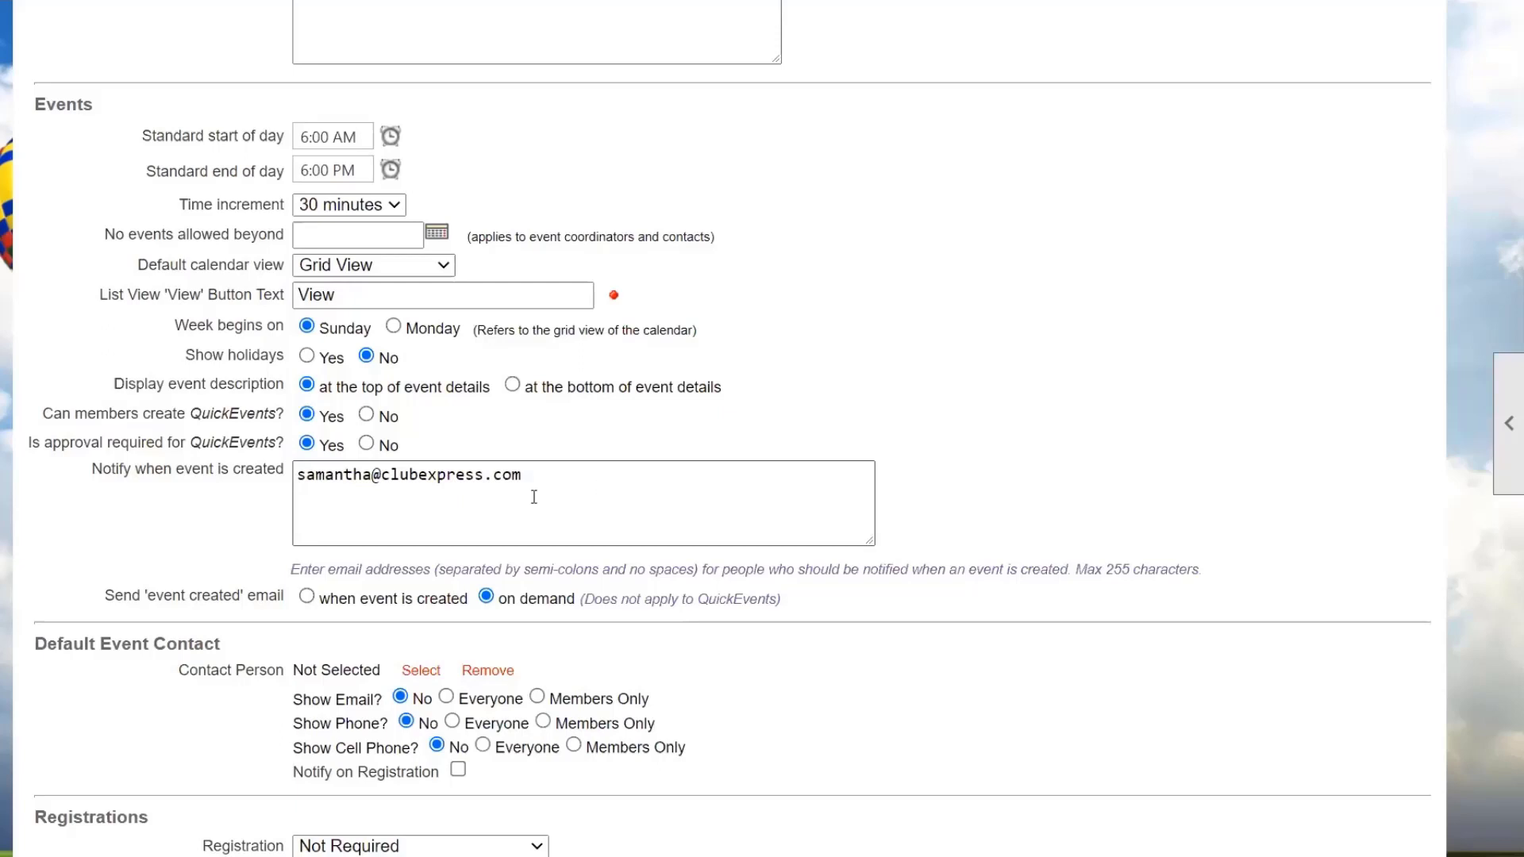
{"action": "scroll", "coordinate": [417, 531], "scroll_direction": "up", "scroll_amount": 6}
{"action": "scroll", "coordinate": [418, 536], "scroll_direction": "up", "scroll_amount": 9}
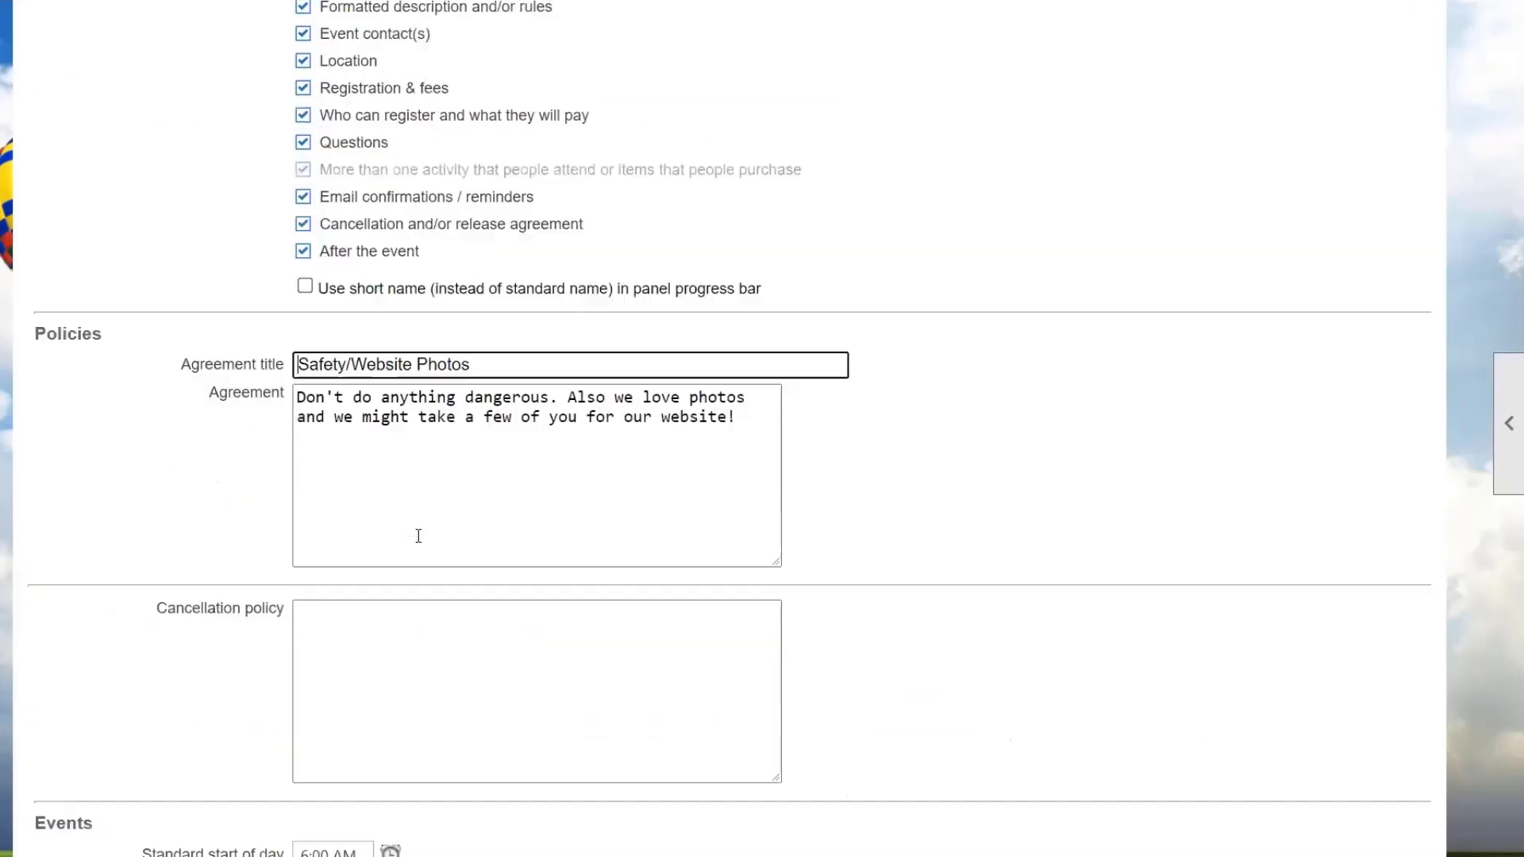
{"action": "left_click", "coordinate": [230, 199]}
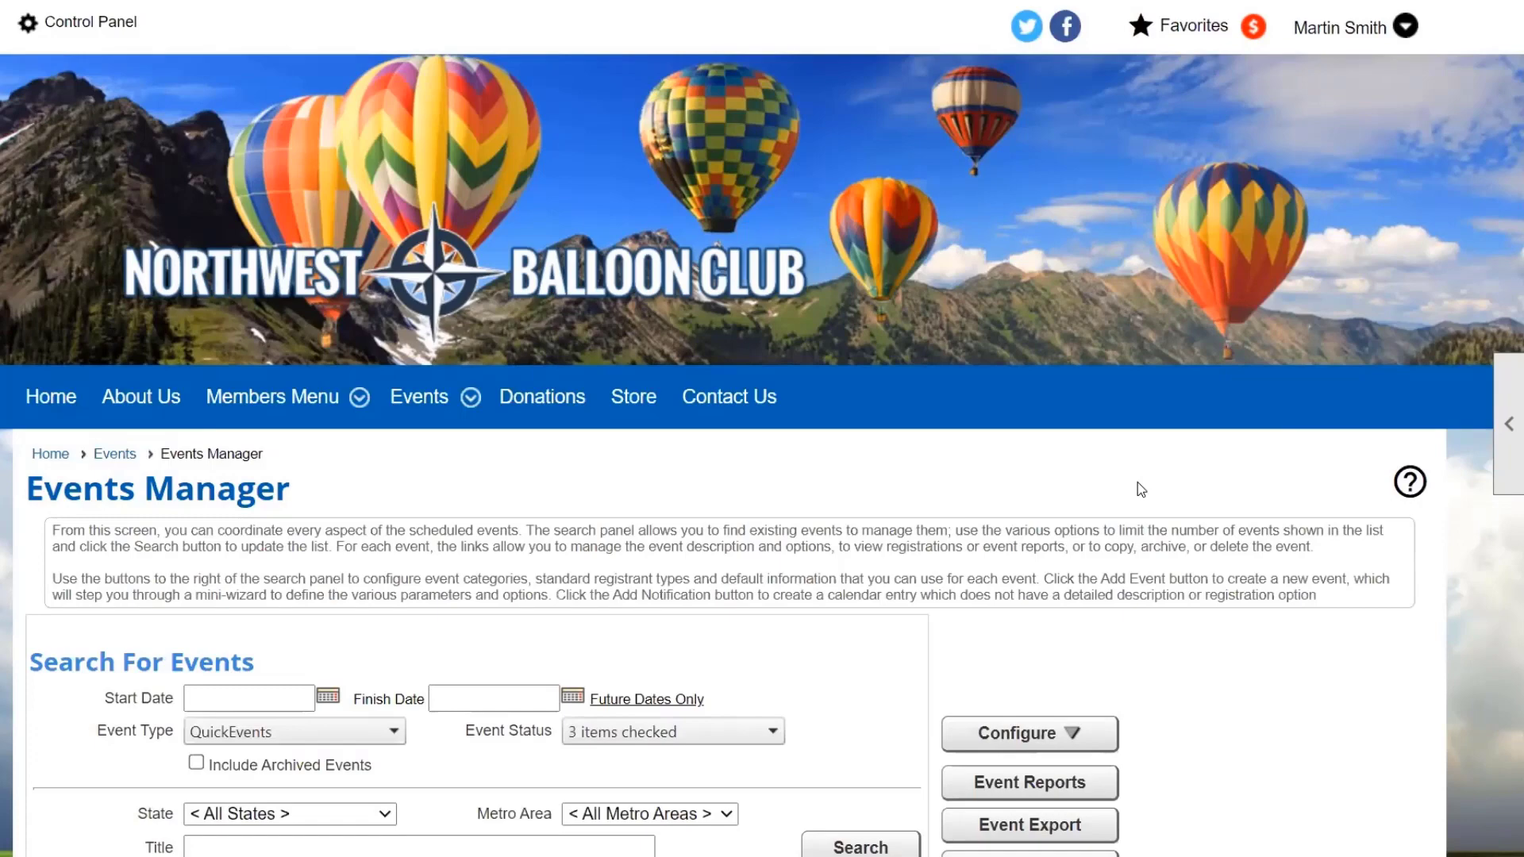
Open the Event Categories configuration from the Events Manager and examine which categories are enabled for QuickEvents.
{"action": "scroll", "coordinate": [1139, 488], "scroll_direction": "down", "scroll_amount": 4}
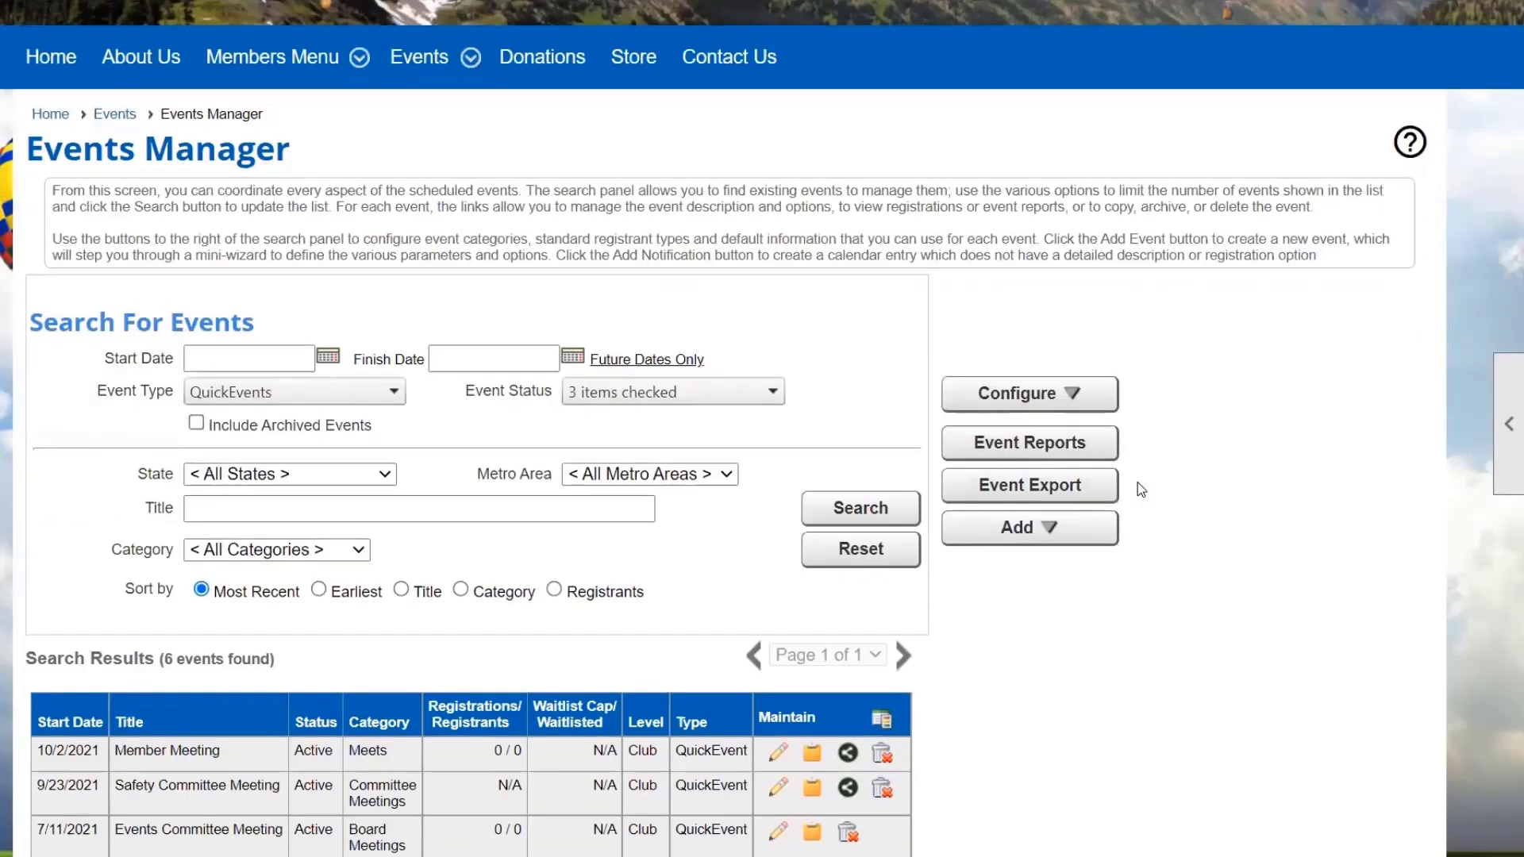
{"action": "left_click", "coordinate": [1096, 403]}
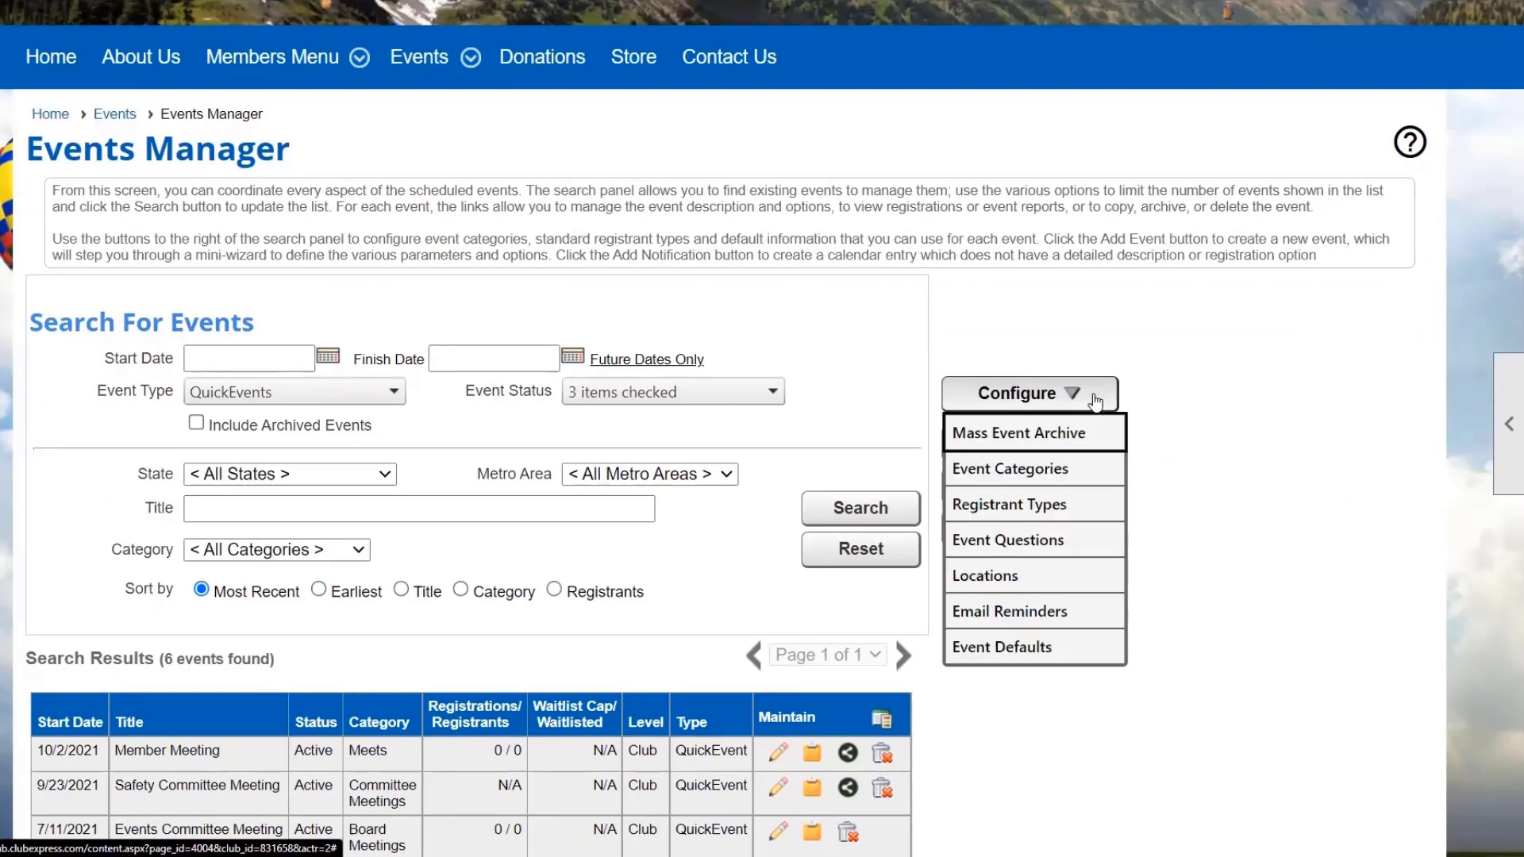
{"action": "left_click", "coordinate": [1084, 484]}
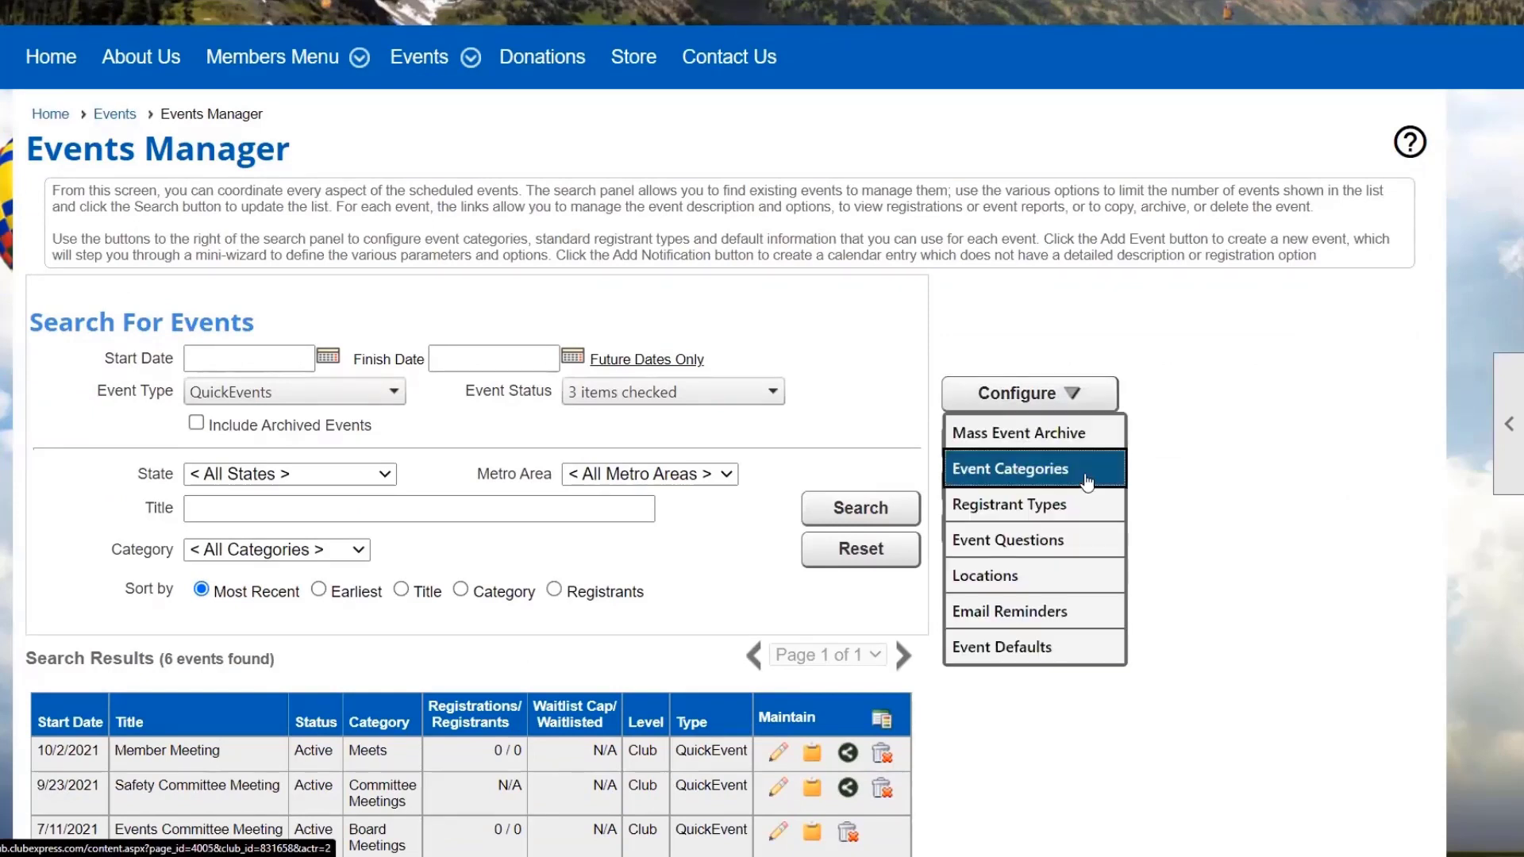
{"action": "scroll", "coordinate": [755, 589], "scroll_direction": "down", "scroll_amount": 4}
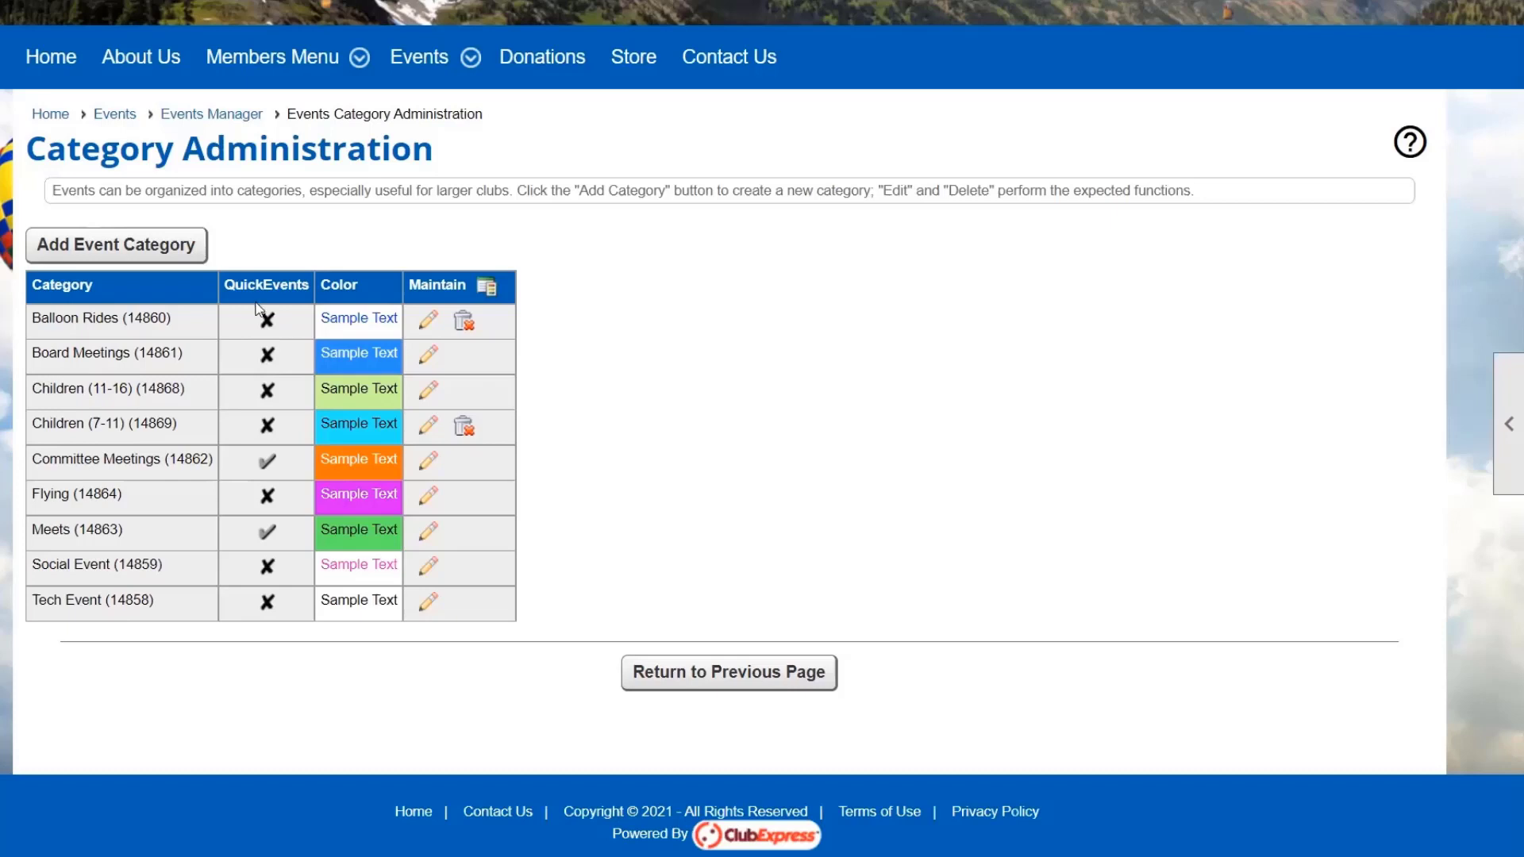
Open a blank event category form to examine its QuickEvent, color and registration limit options, and return to the Events Manager without saving.
{"action": "left_click", "coordinate": [190, 244]}
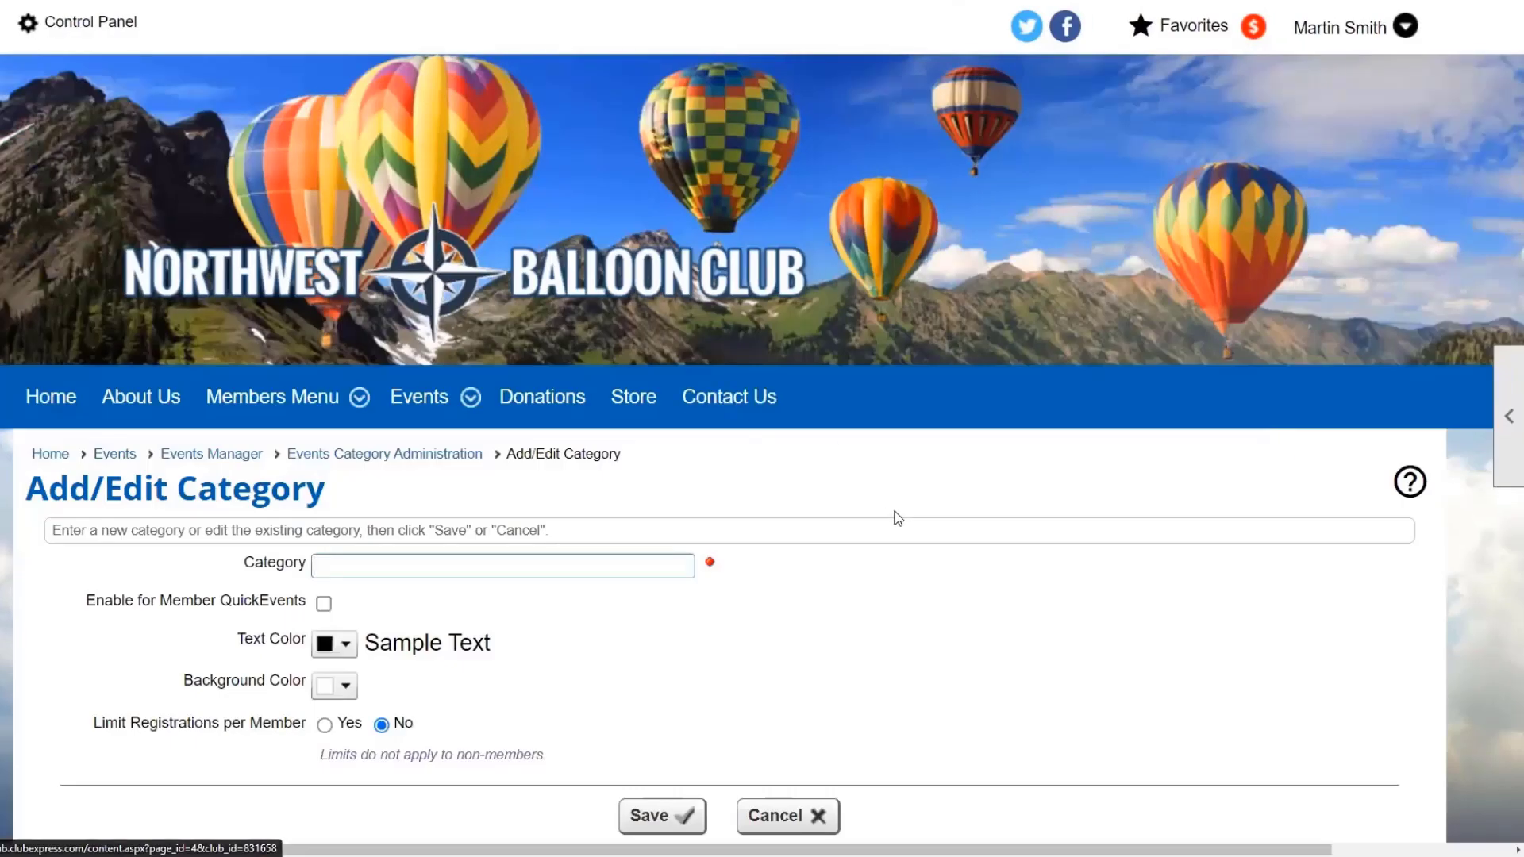
{"action": "scroll", "coordinate": [894, 516], "scroll_direction": "down", "scroll_amount": 3}
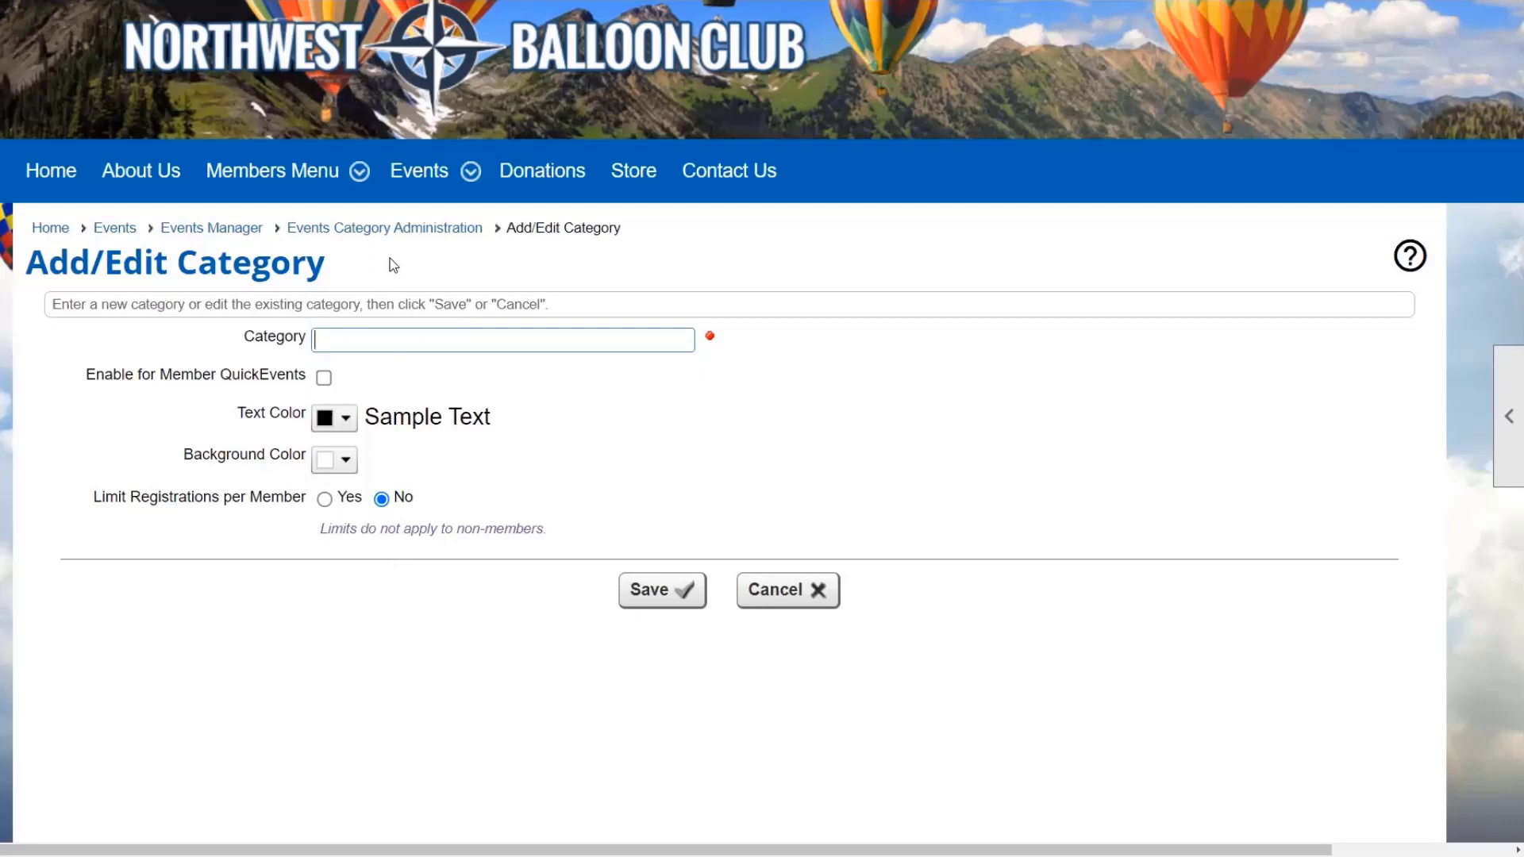
{"action": "left_click", "coordinate": [242, 236]}
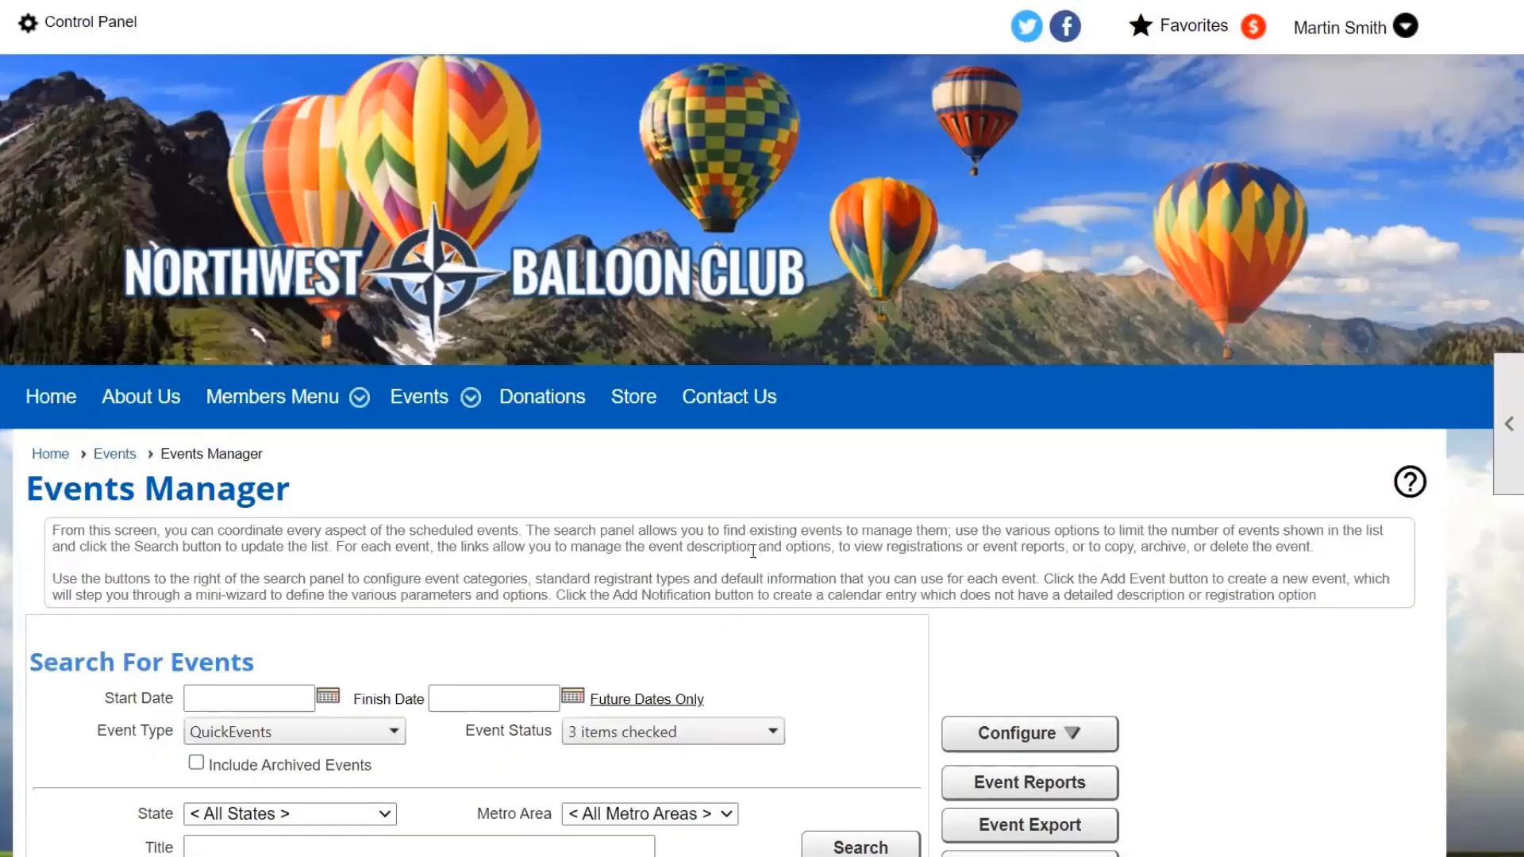
{"action": "scroll", "coordinate": [753, 551], "scroll_direction": "down", "scroll_amount": 4}
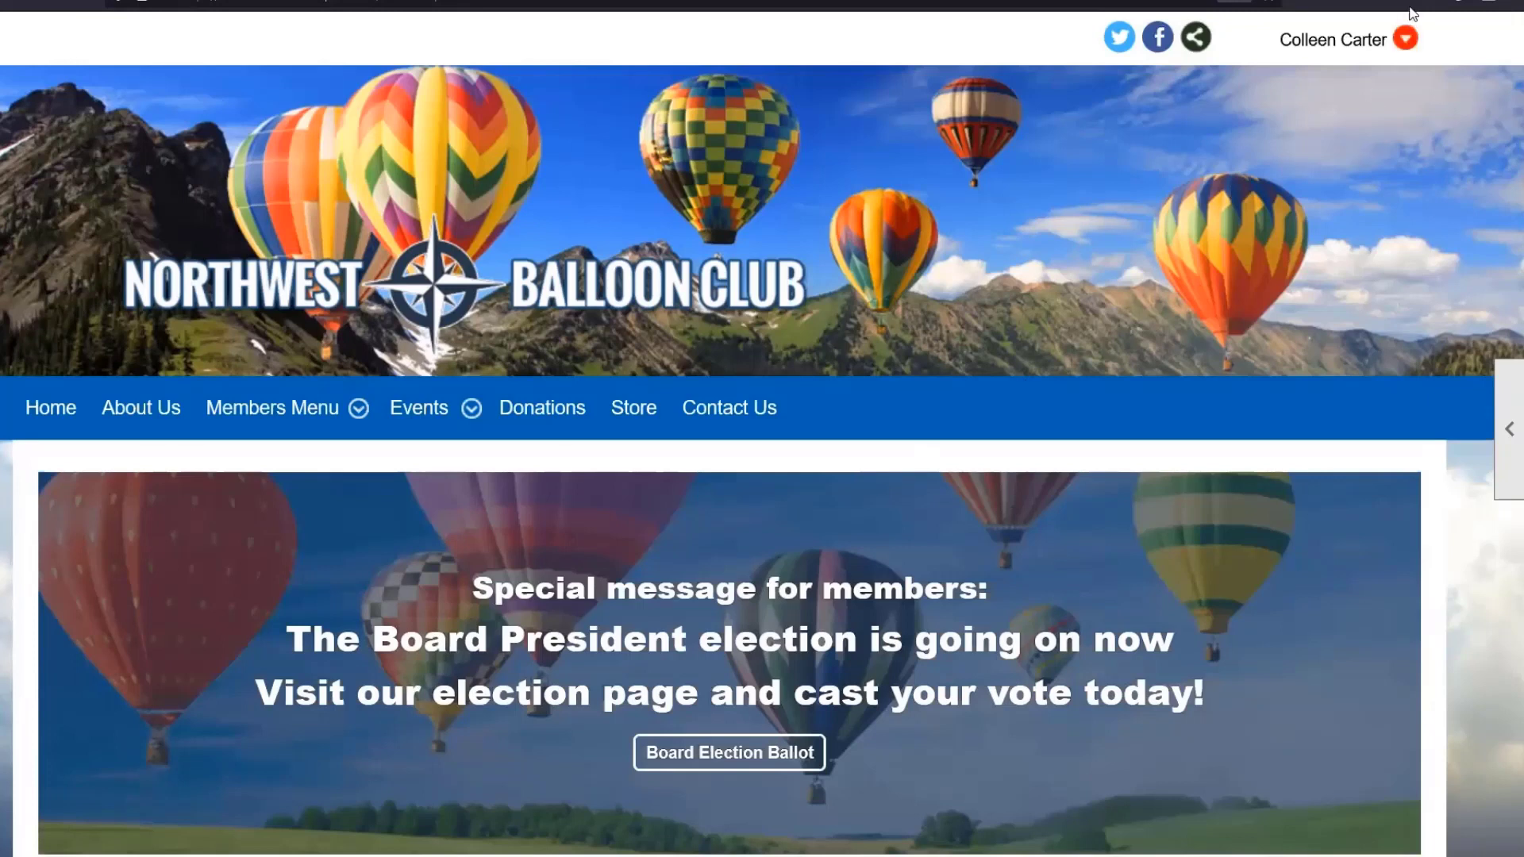
In the browser window signed in as a regular member, open the events calendar and start a new QuickEvent.
{"action": "left_click", "coordinate": [1384, 40]}
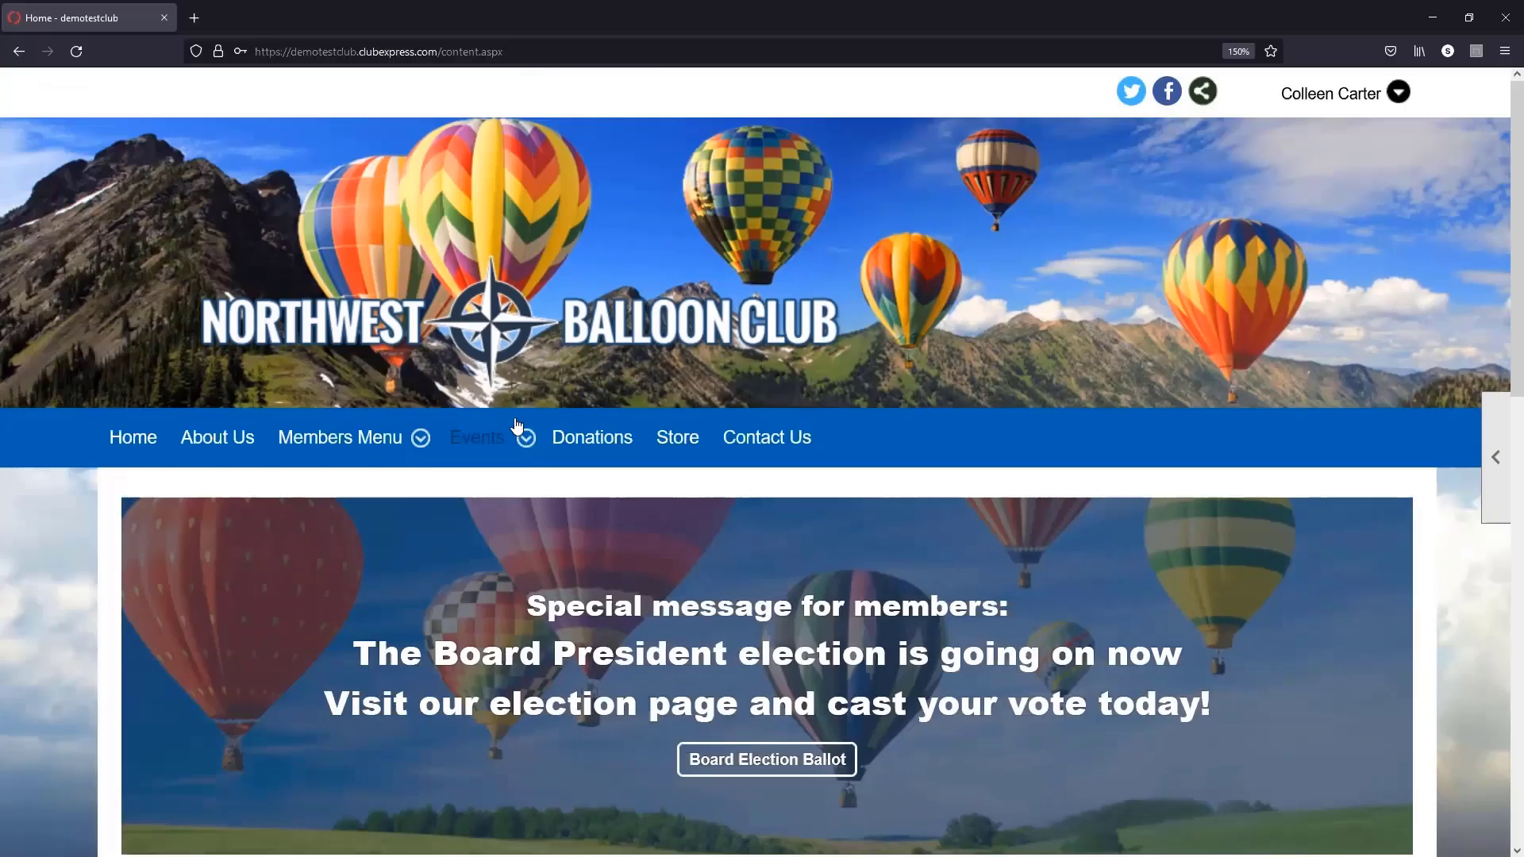
{"action": "mouse_move", "coordinate": [435, 425]}
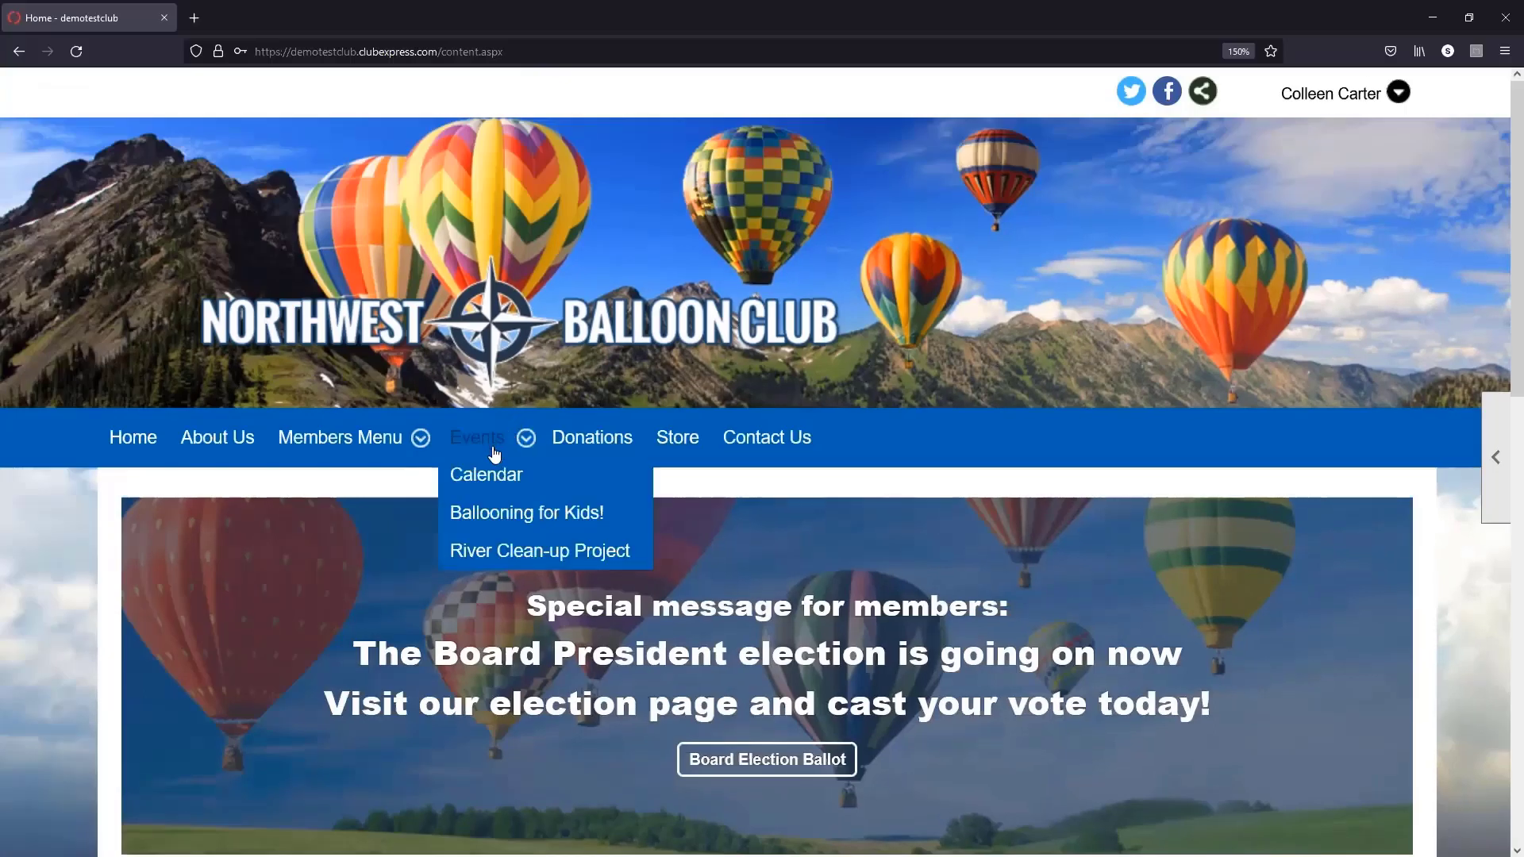
{"action": "left_click", "coordinate": [496, 484]}
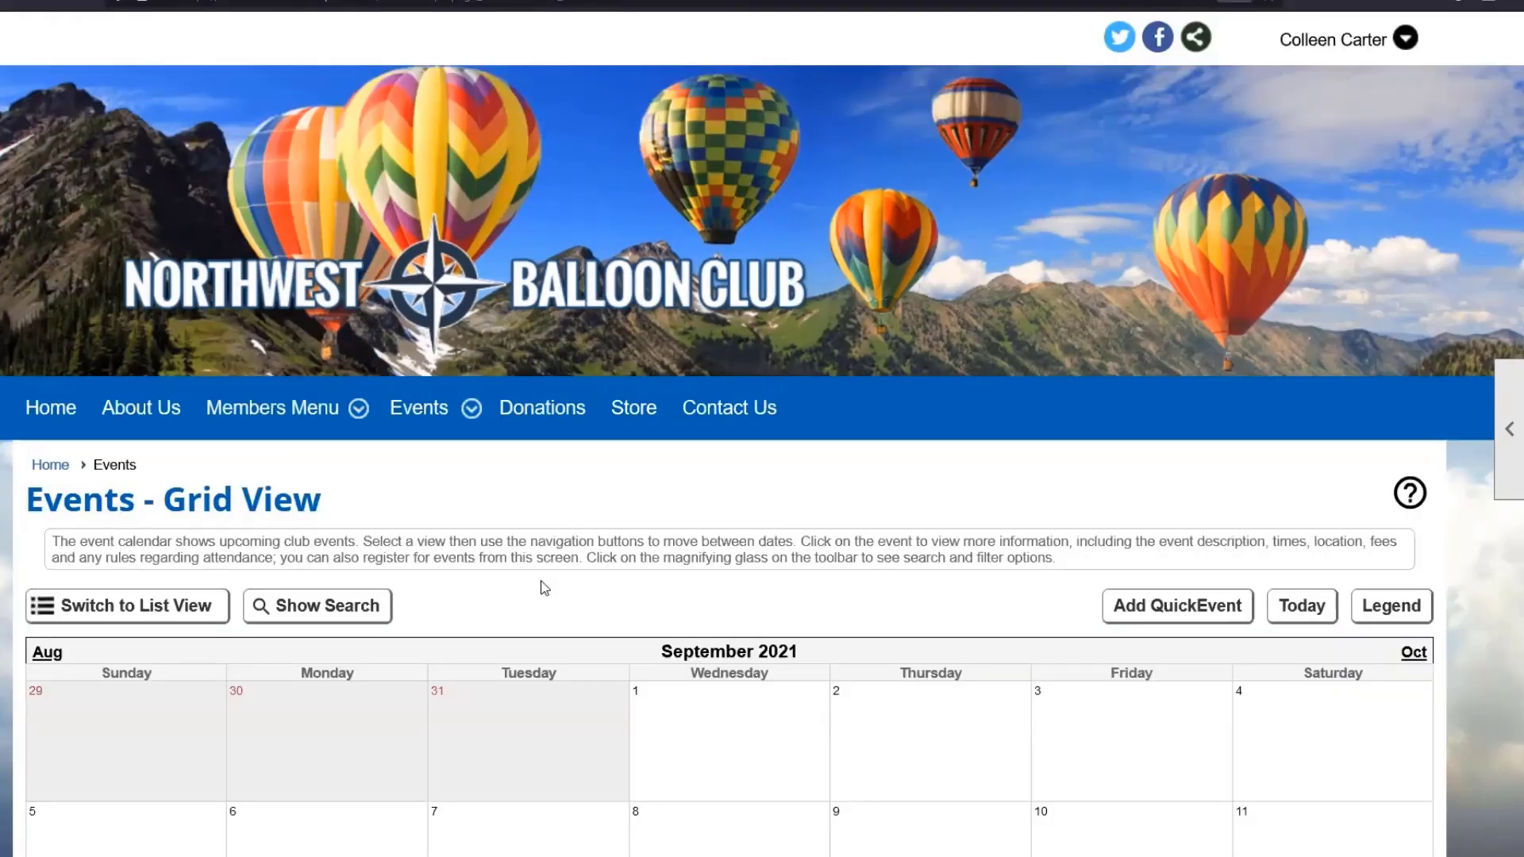
{"action": "scroll", "coordinate": [554, 591], "scroll_direction": "down", "scroll_amount": 2}
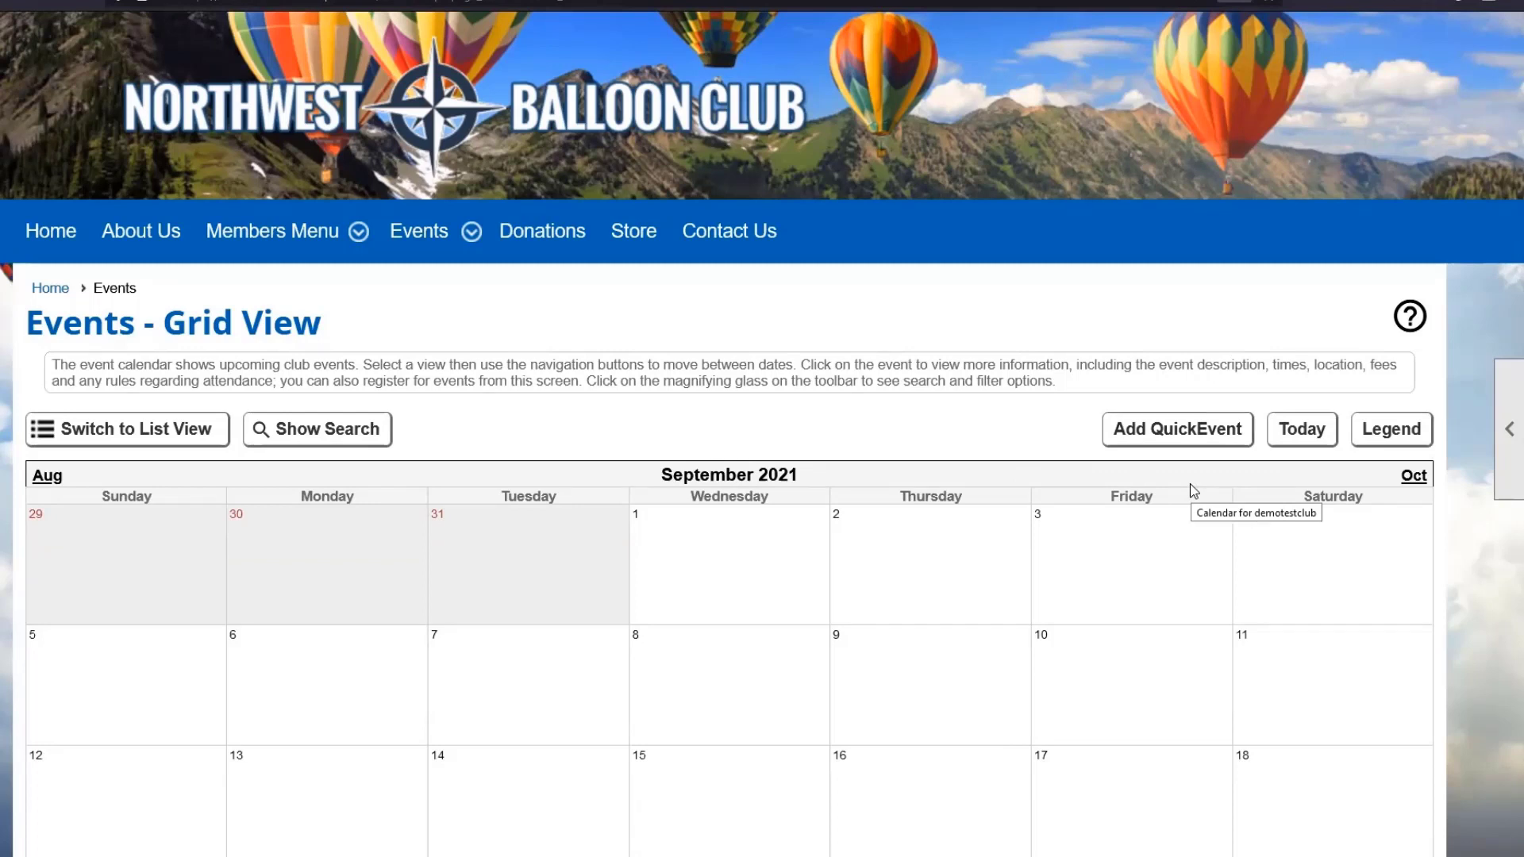
{"action": "left_click", "coordinate": [1182, 436]}
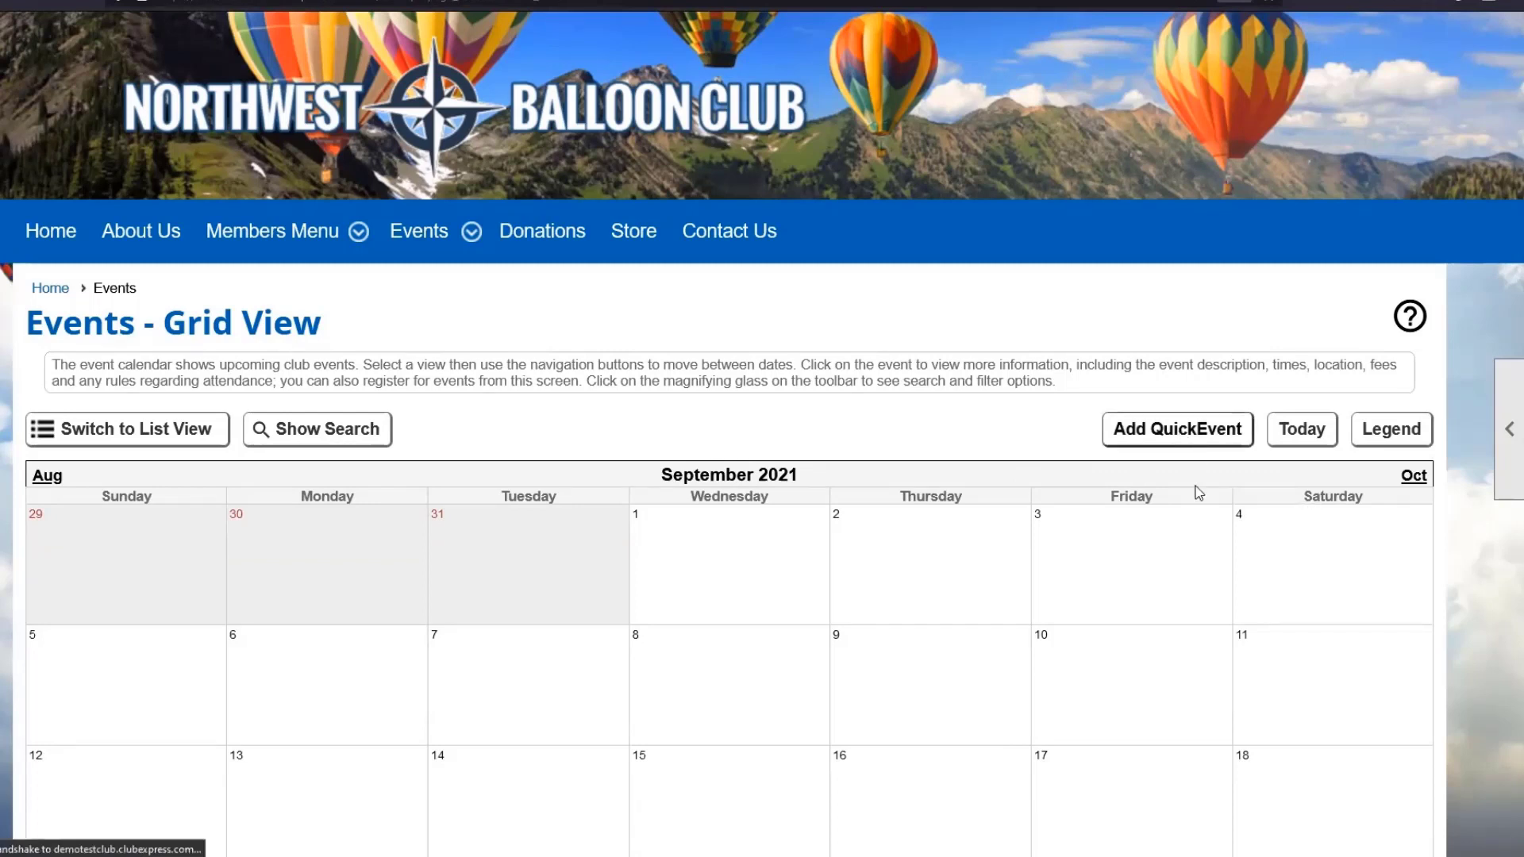
Title the QuickEvent "Safety Committee Meeting" and assign it to the Committee Meetings category.
{"action": "scroll", "coordinate": [1095, 640], "scroll_direction": "down", "scroll_amount": 3}
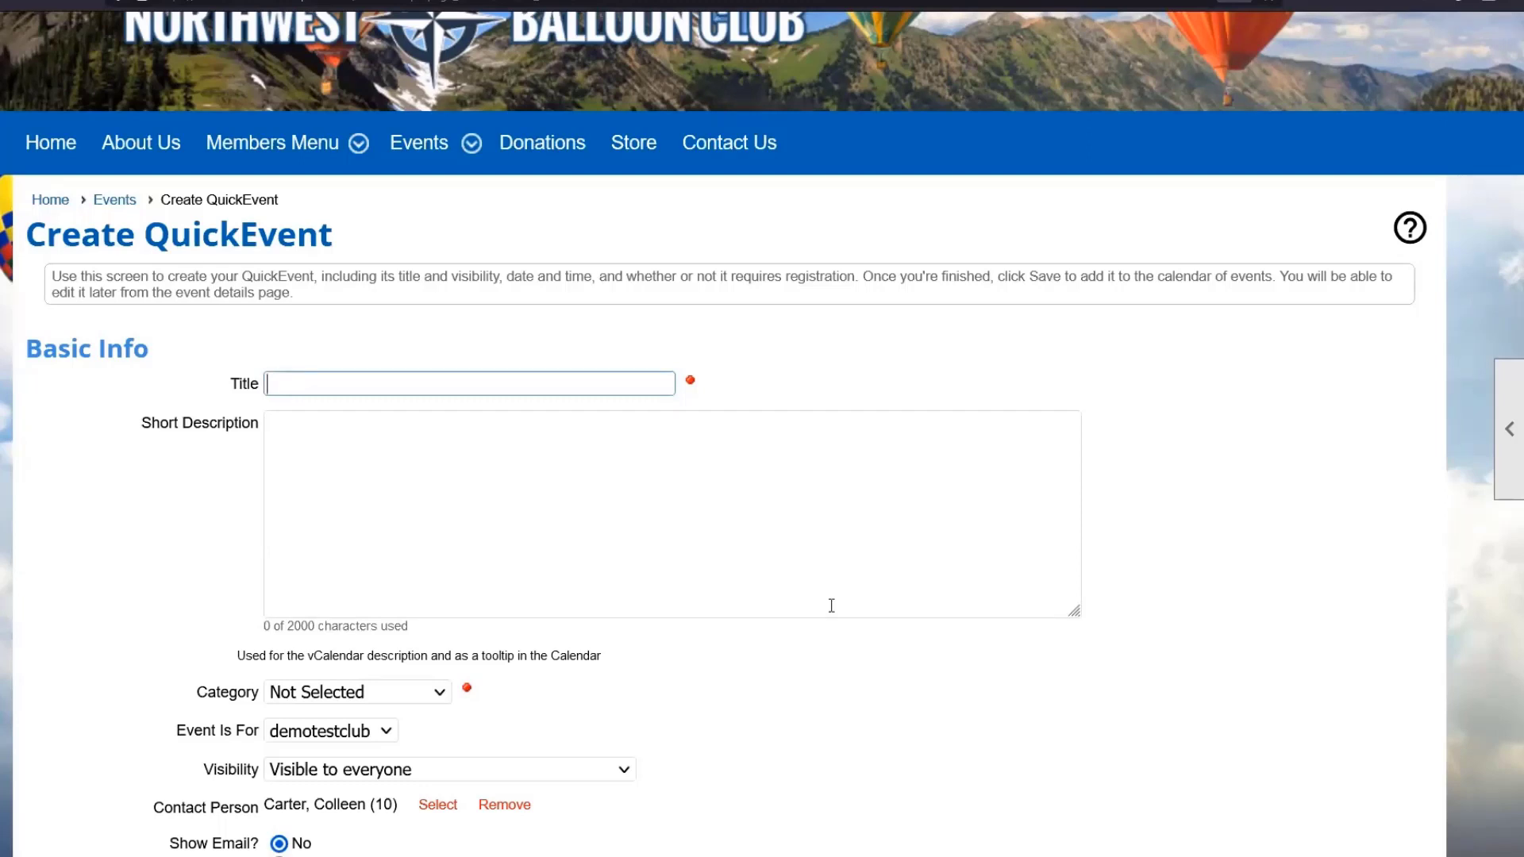
{"action": "type", "text": "Safety Committee Meeting"}
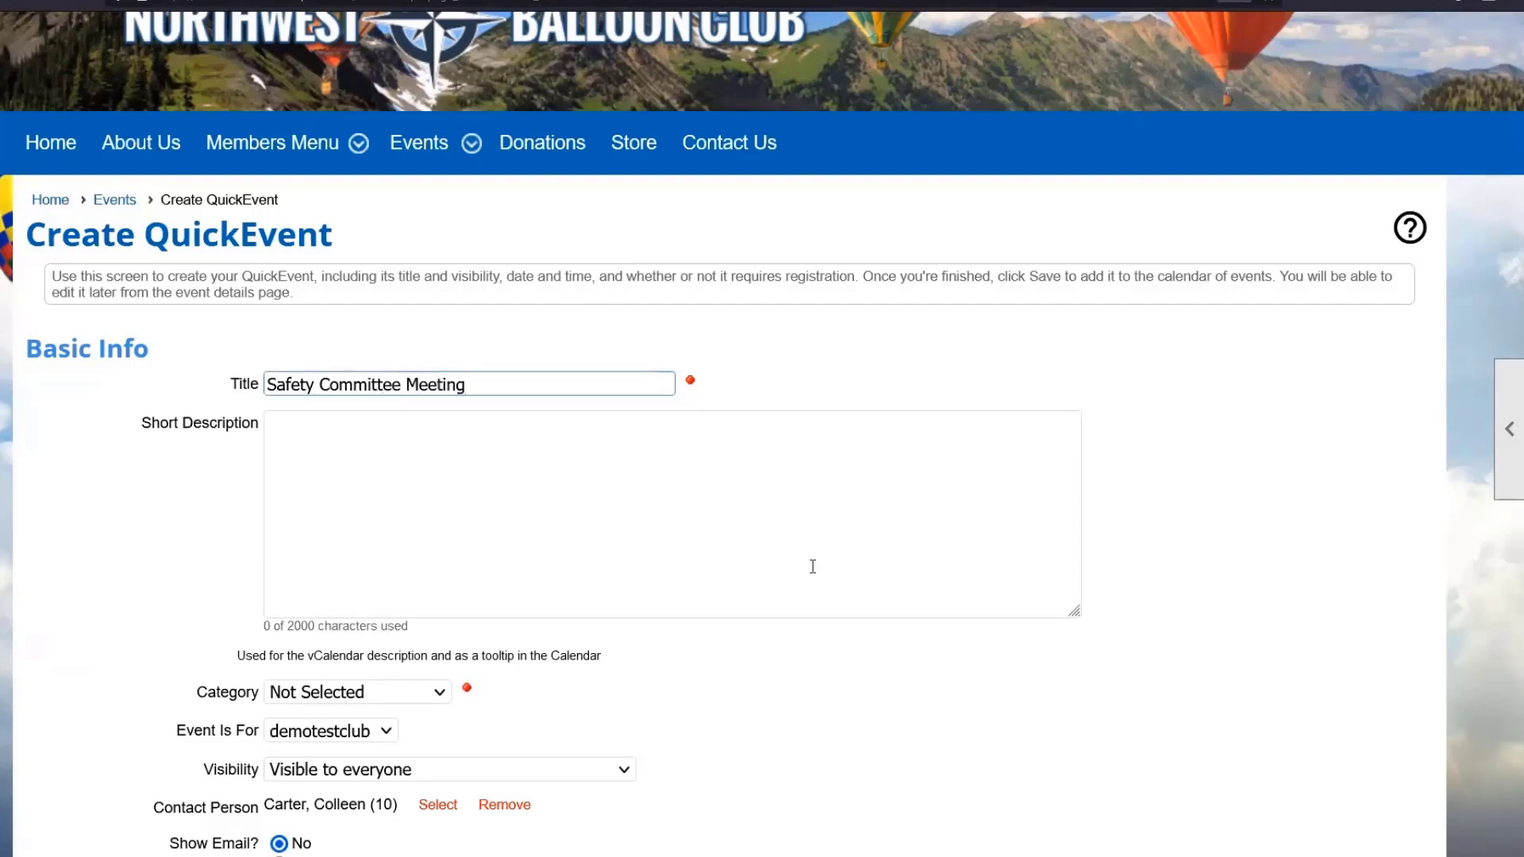
{"action": "scroll", "coordinate": [813, 566], "scroll_direction": "down", "scroll_amount": 1}
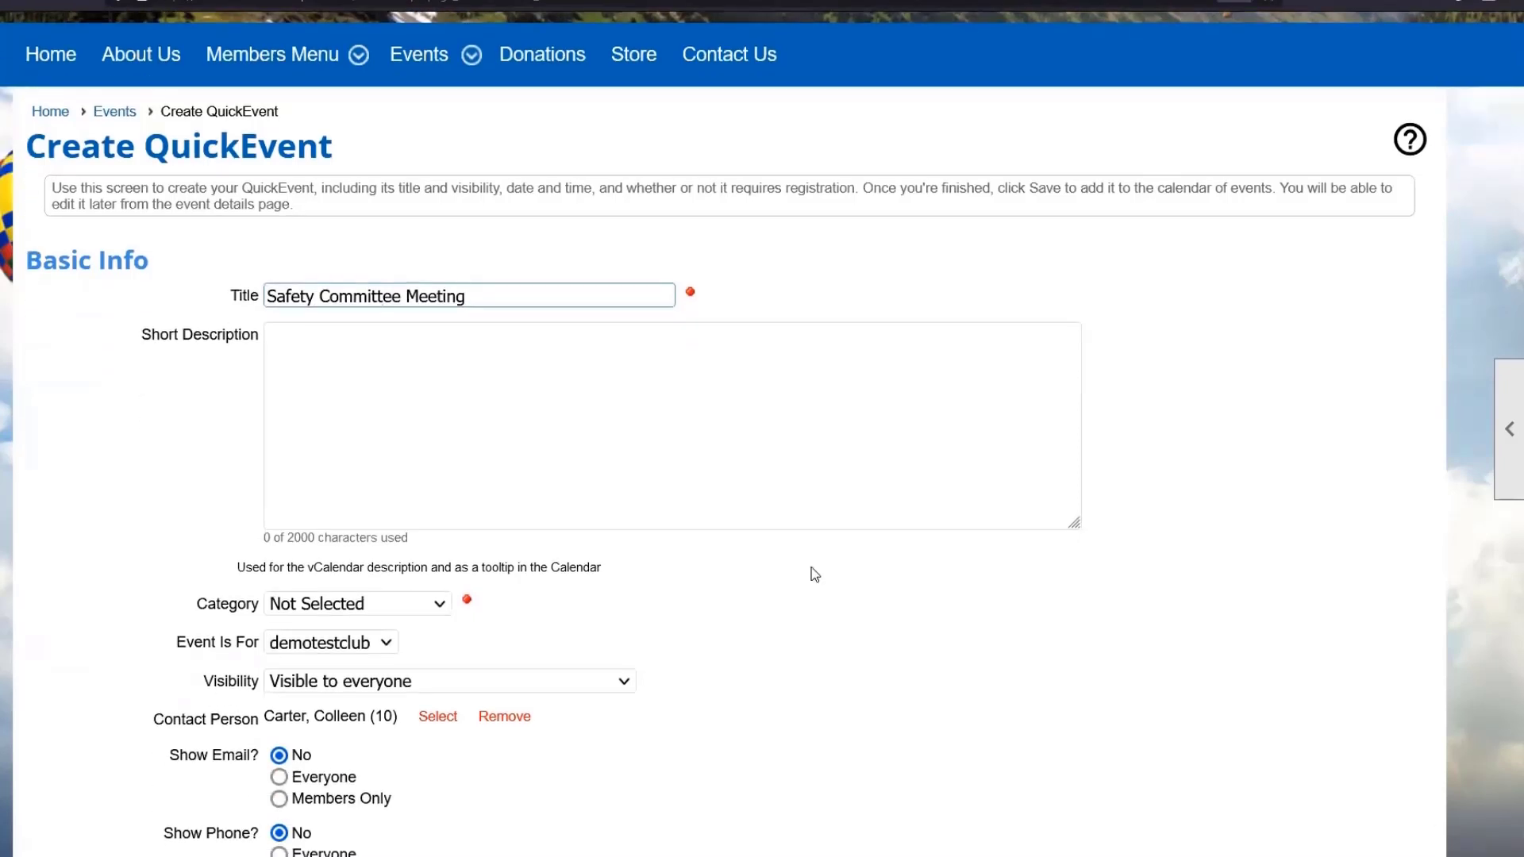
{"action": "scroll", "coordinate": [810, 583], "scroll_direction": "down", "scroll_amount": 1}
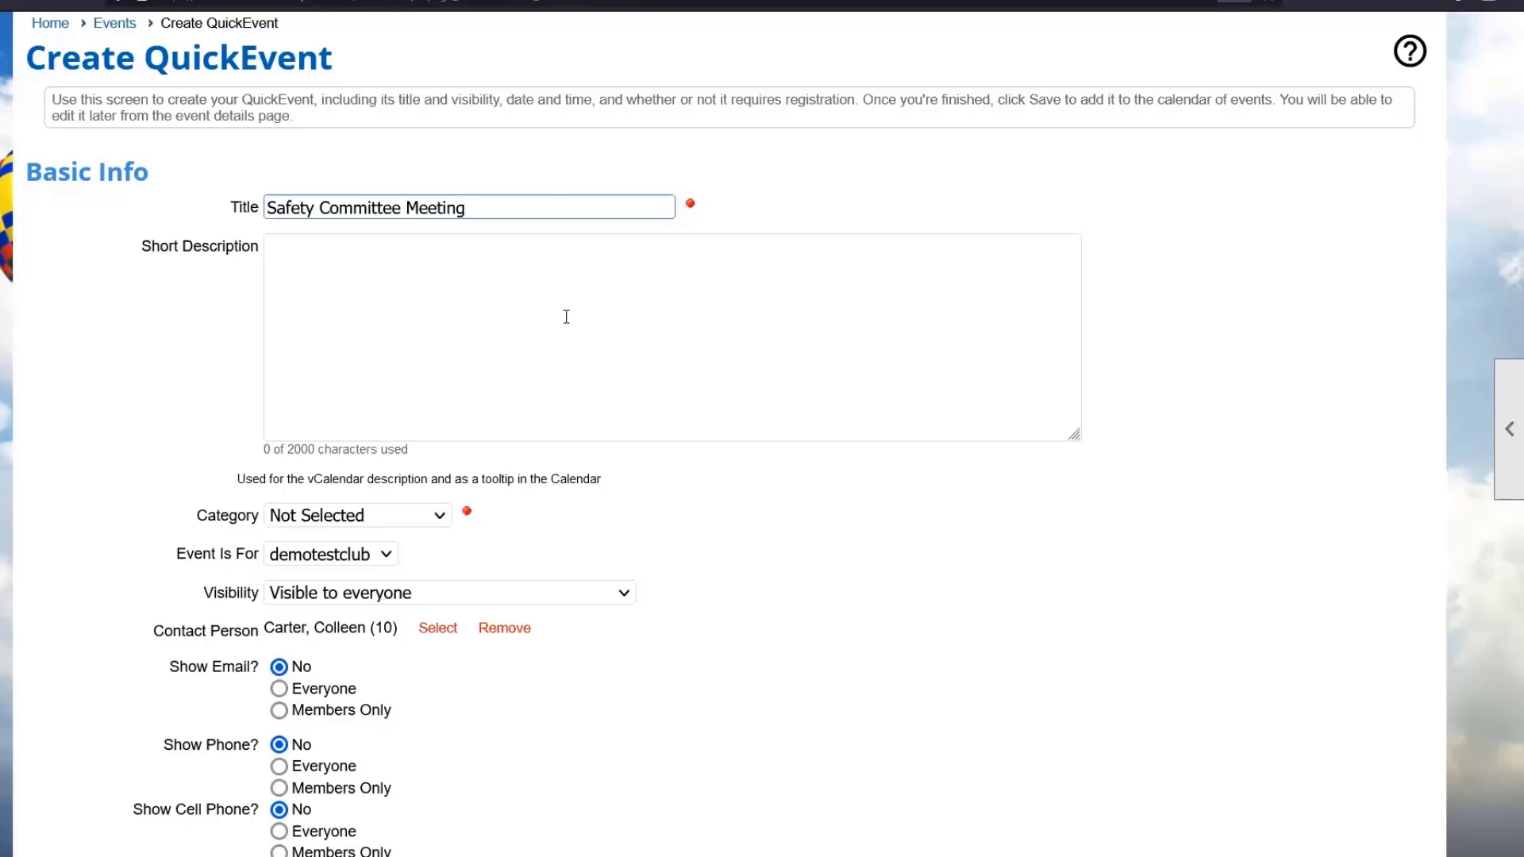
{"action": "left_click", "coordinate": [332, 521]}
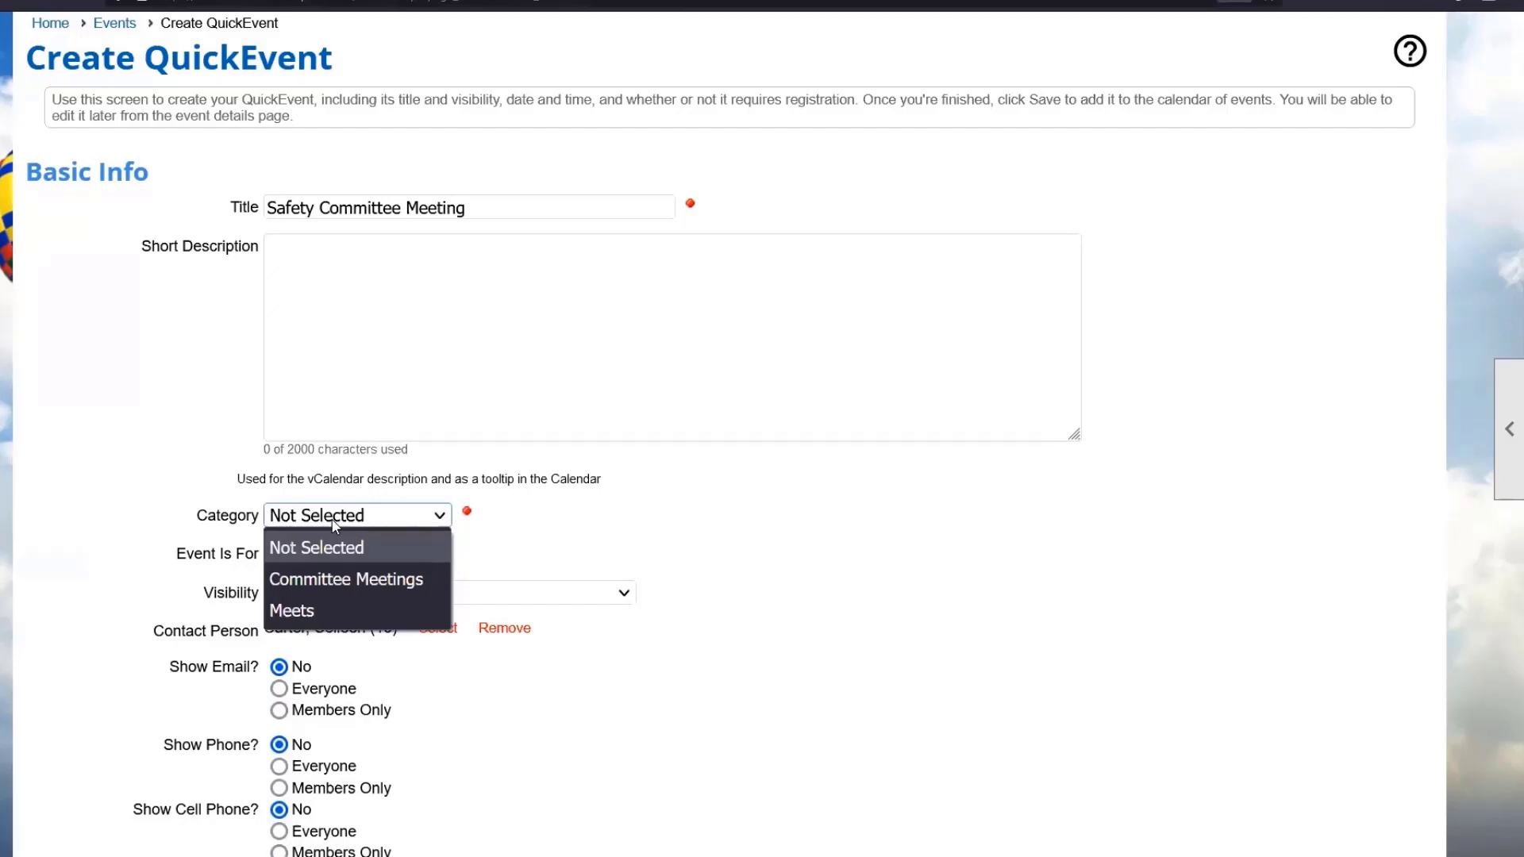
{"action": "left_click", "coordinate": [351, 581]}
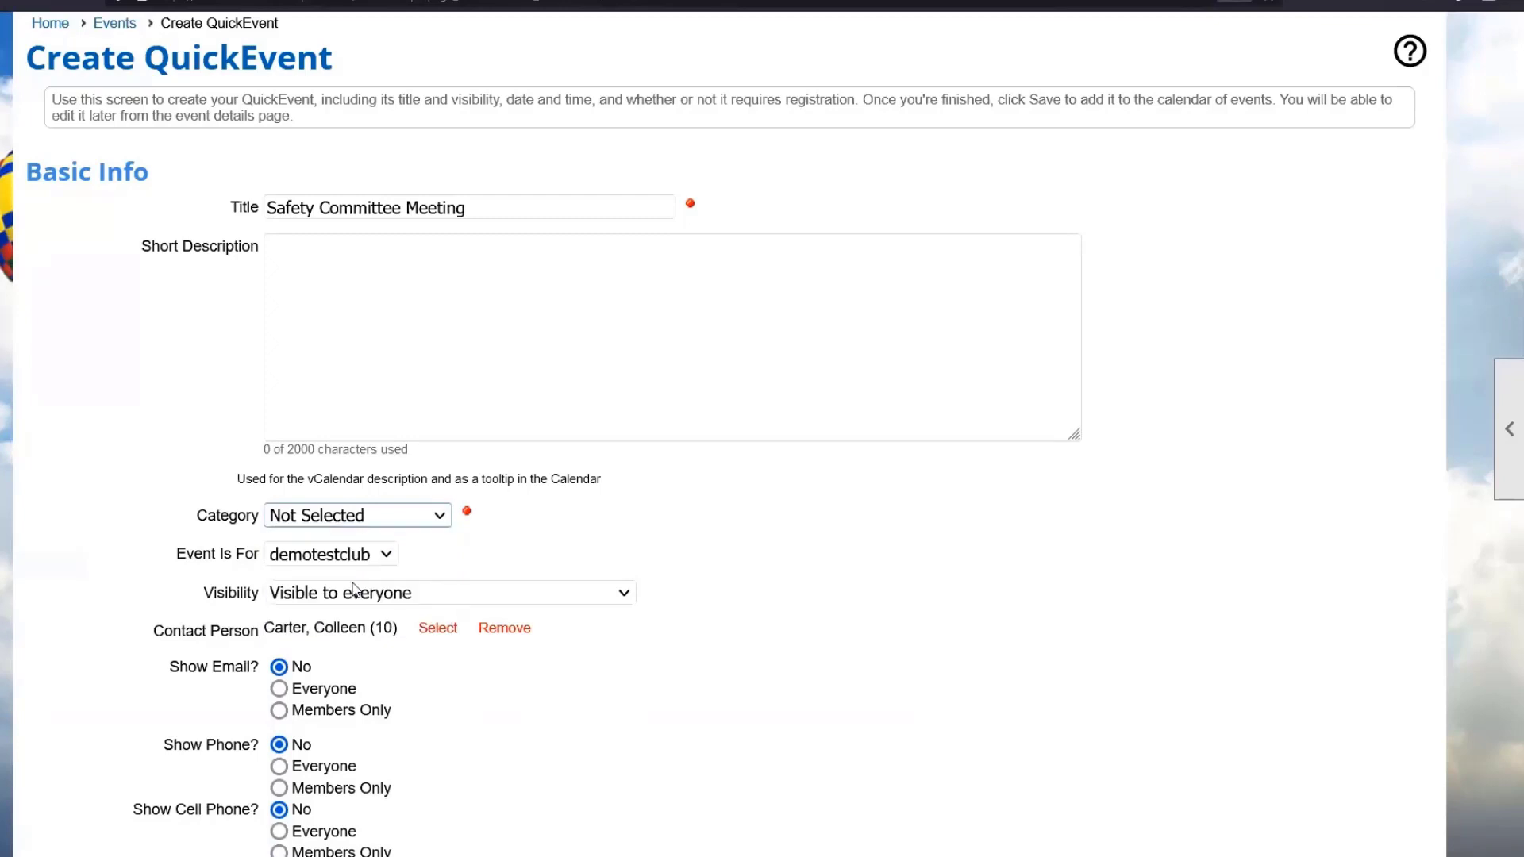
Make the QuickEvent visible to members only and have the contact person notified on registration.
{"action": "scroll", "coordinate": [553, 529], "scroll_direction": "down", "scroll_amount": 5}
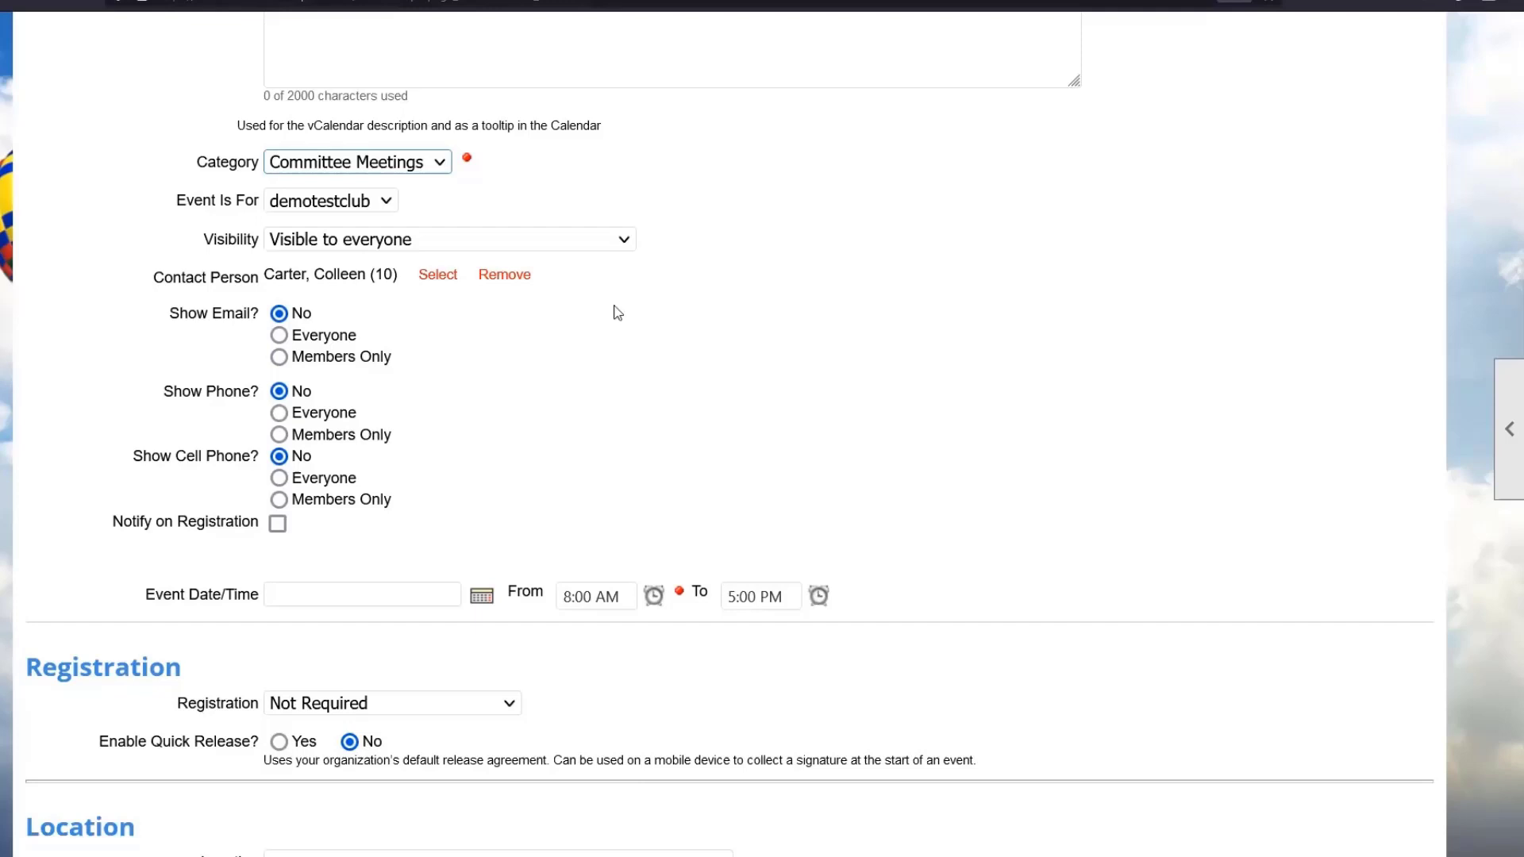
{"action": "left_click", "coordinate": [585, 246]}
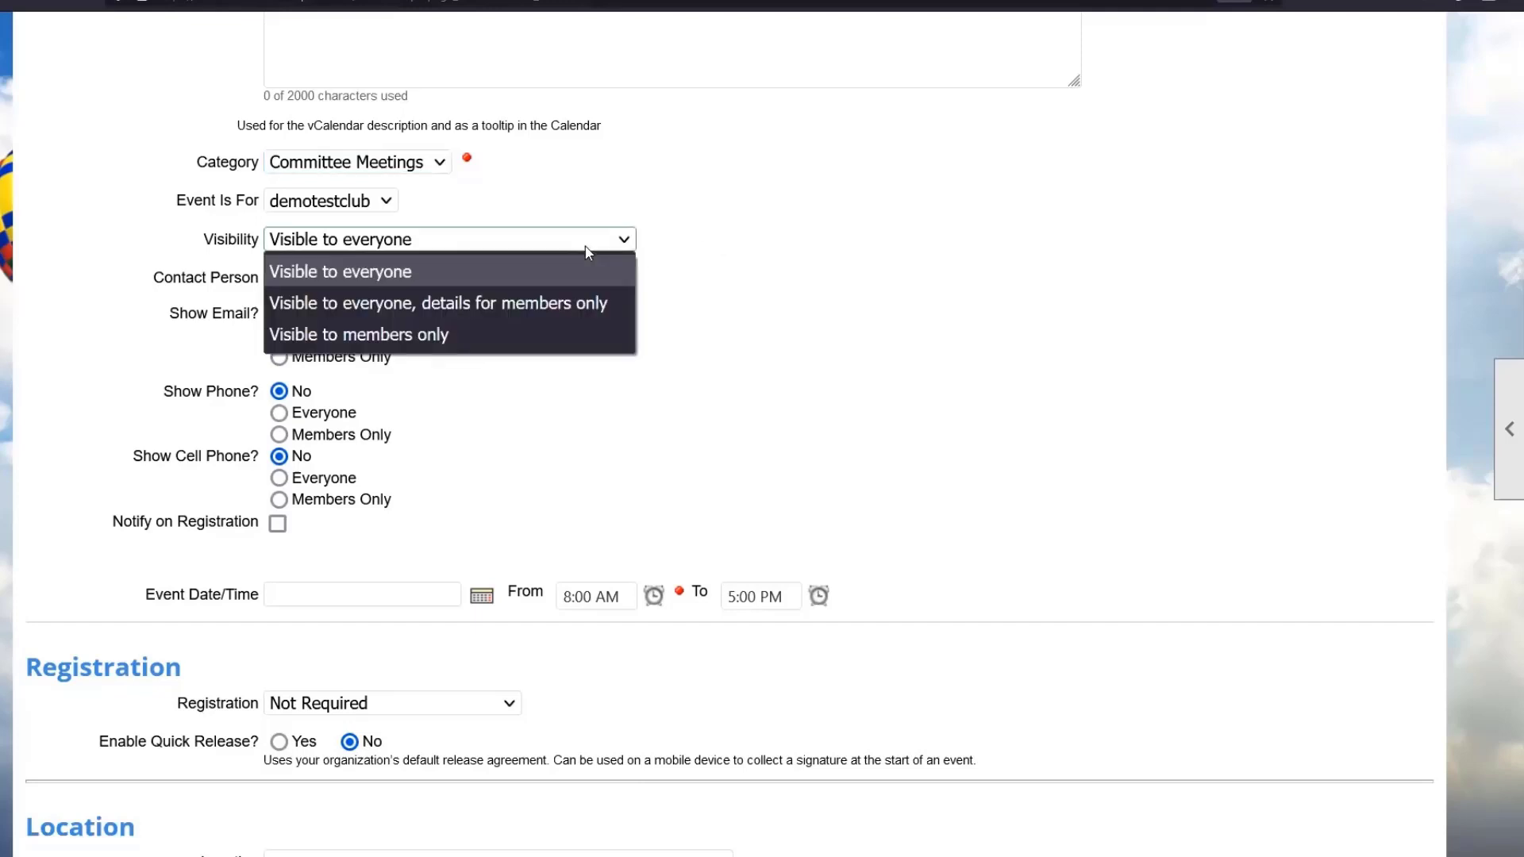
{"action": "left_click", "coordinate": [510, 335]}
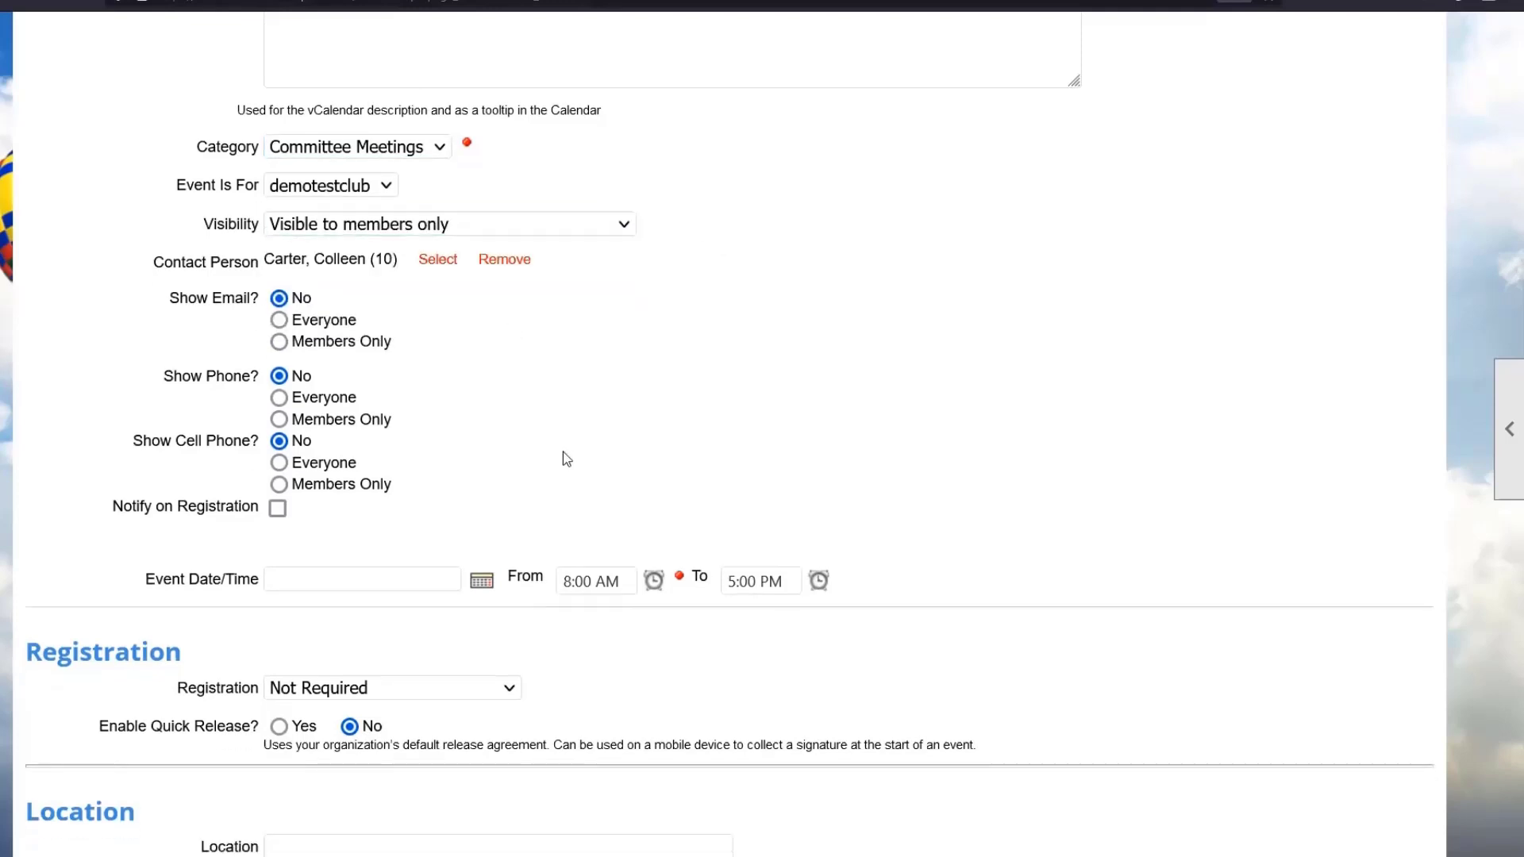
{"action": "left_click", "coordinate": [277, 508]}
Set the event date to 09/30/2021 with a start time of 3:00 PM.
{"action": "scroll", "coordinate": [560, 505], "scroll_direction": "down", "scroll_amount": 3}
{"action": "left_click", "coordinate": [489, 411]}
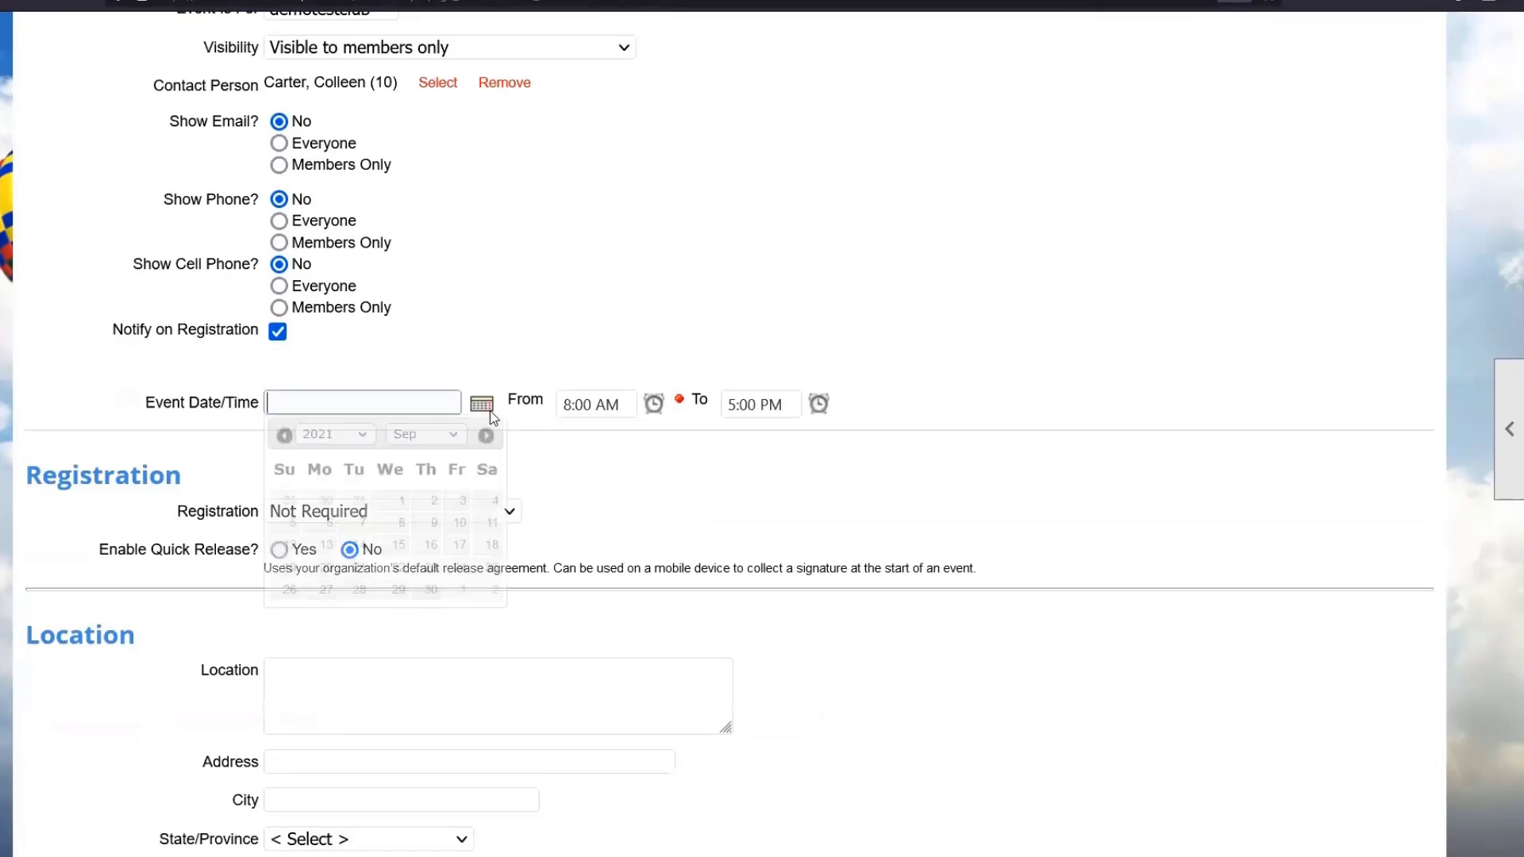
{"action": "left_click", "coordinate": [433, 592]}
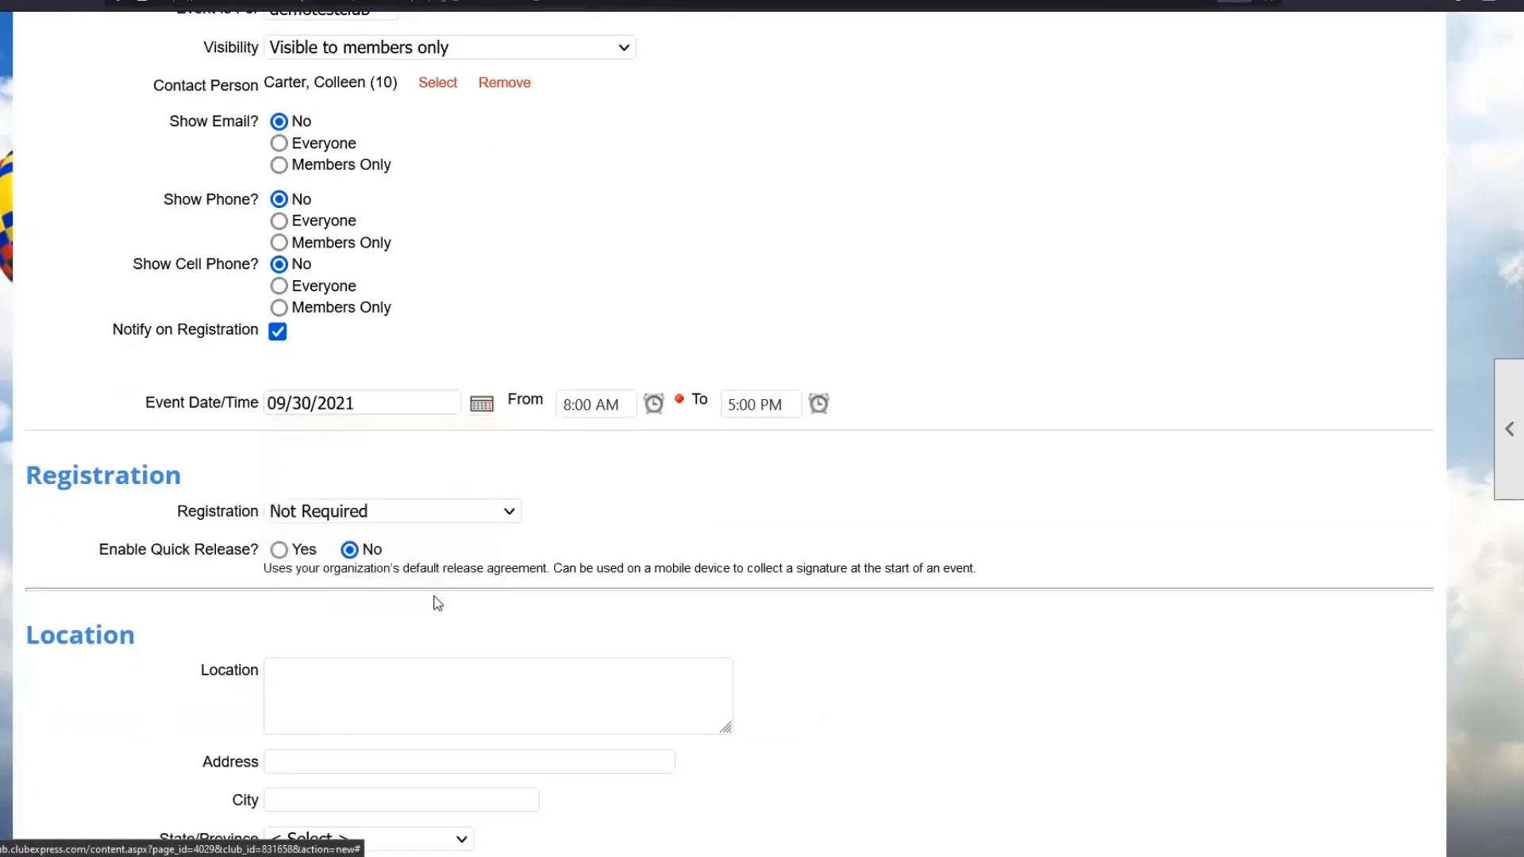
{"action": "left_click", "coordinate": [654, 404]}
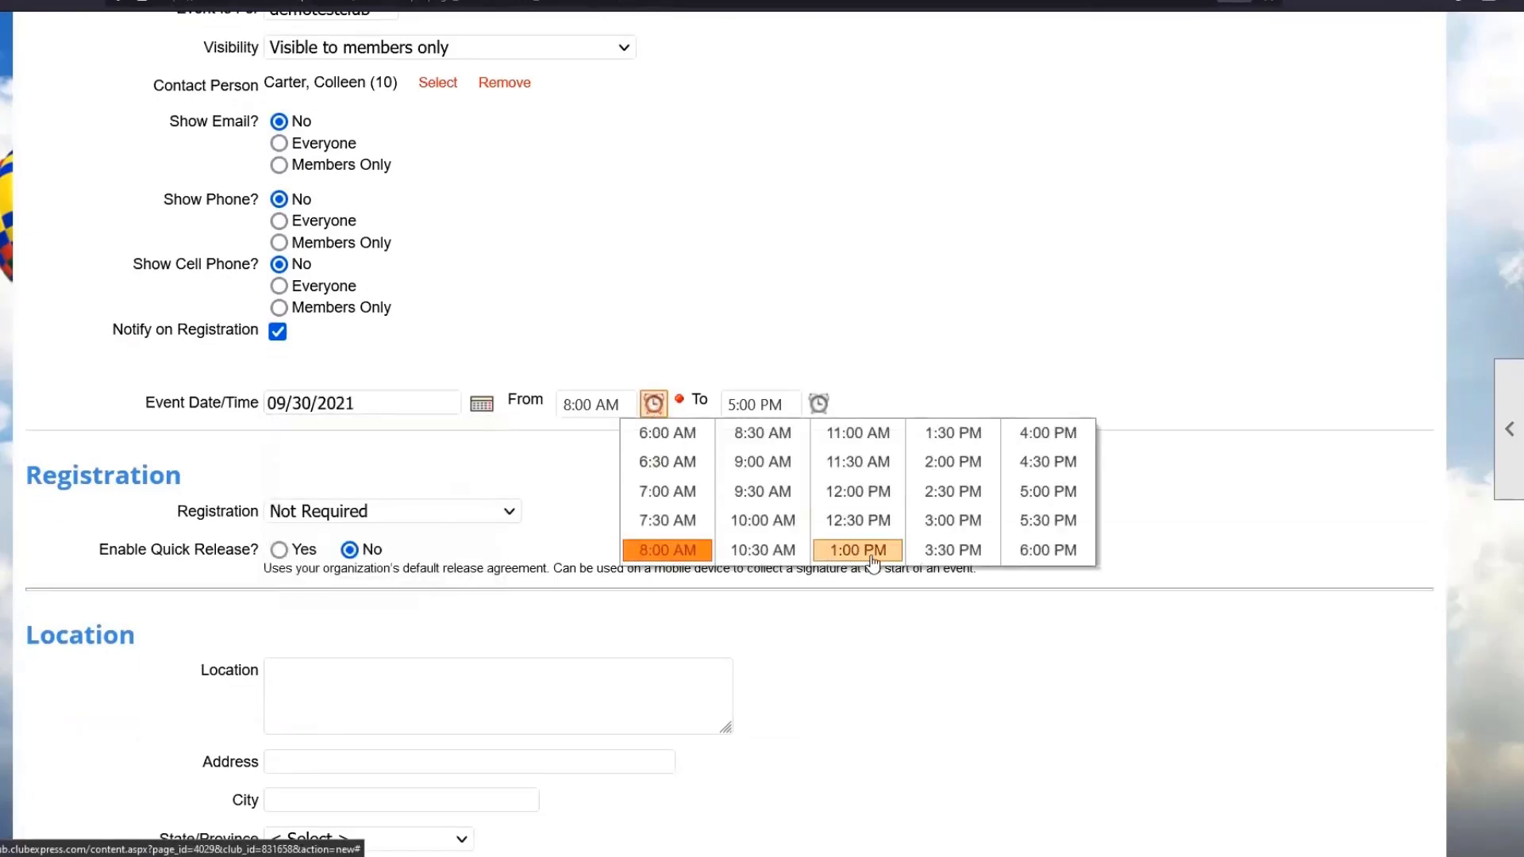
{"action": "left_click", "coordinate": [933, 523]}
Set the event's registration to RSVP Only and allow the responses Yes, No and Maybe.
{"action": "scroll", "coordinate": [908, 498], "scroll_direction": "down", "scroll_amount": 2}
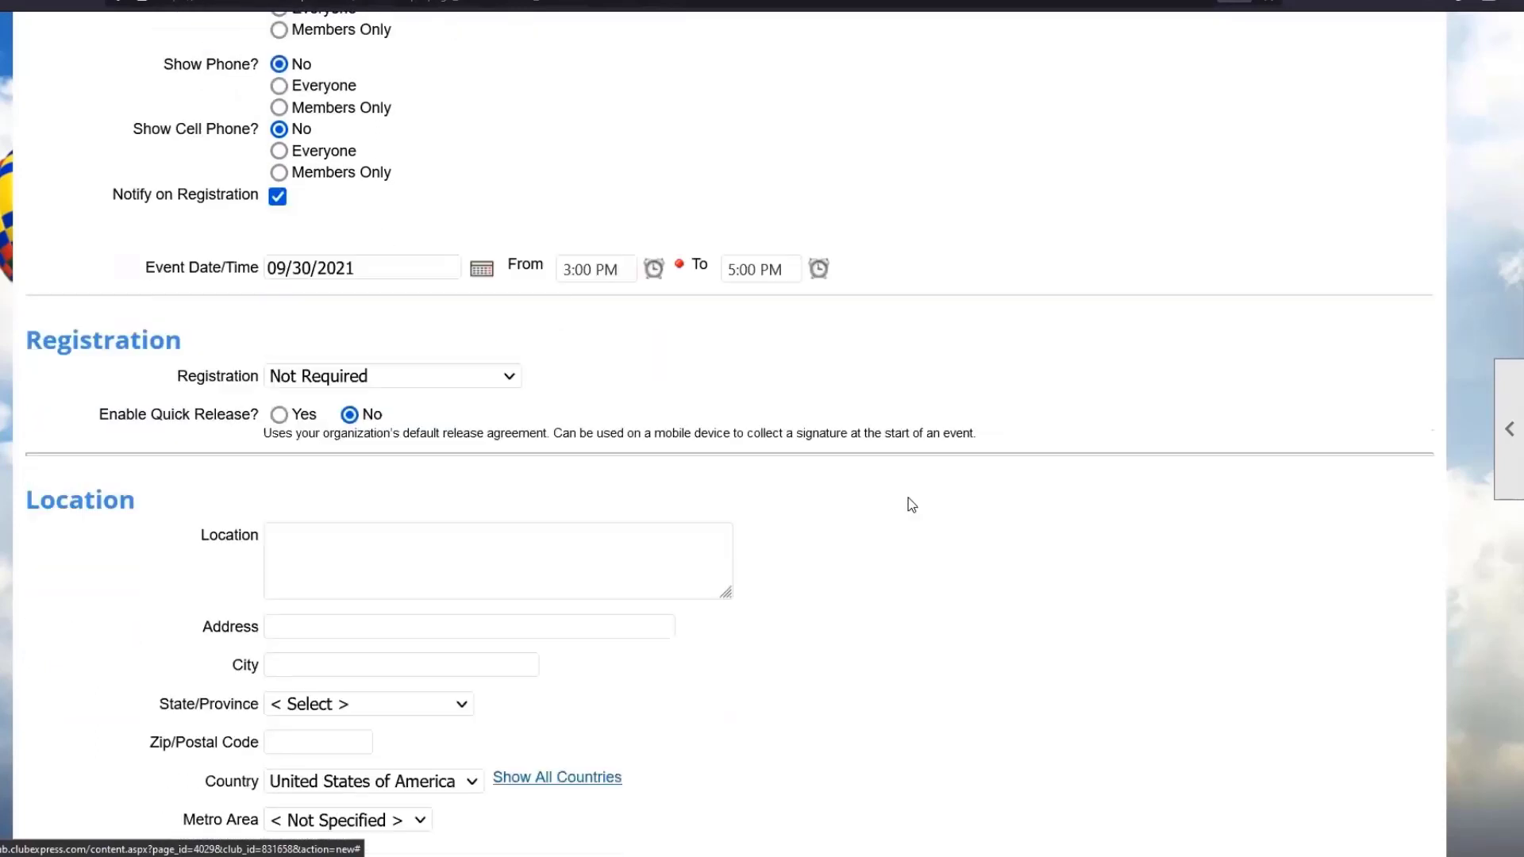
{"action": "left_click", "coordinate": [439, 334]}
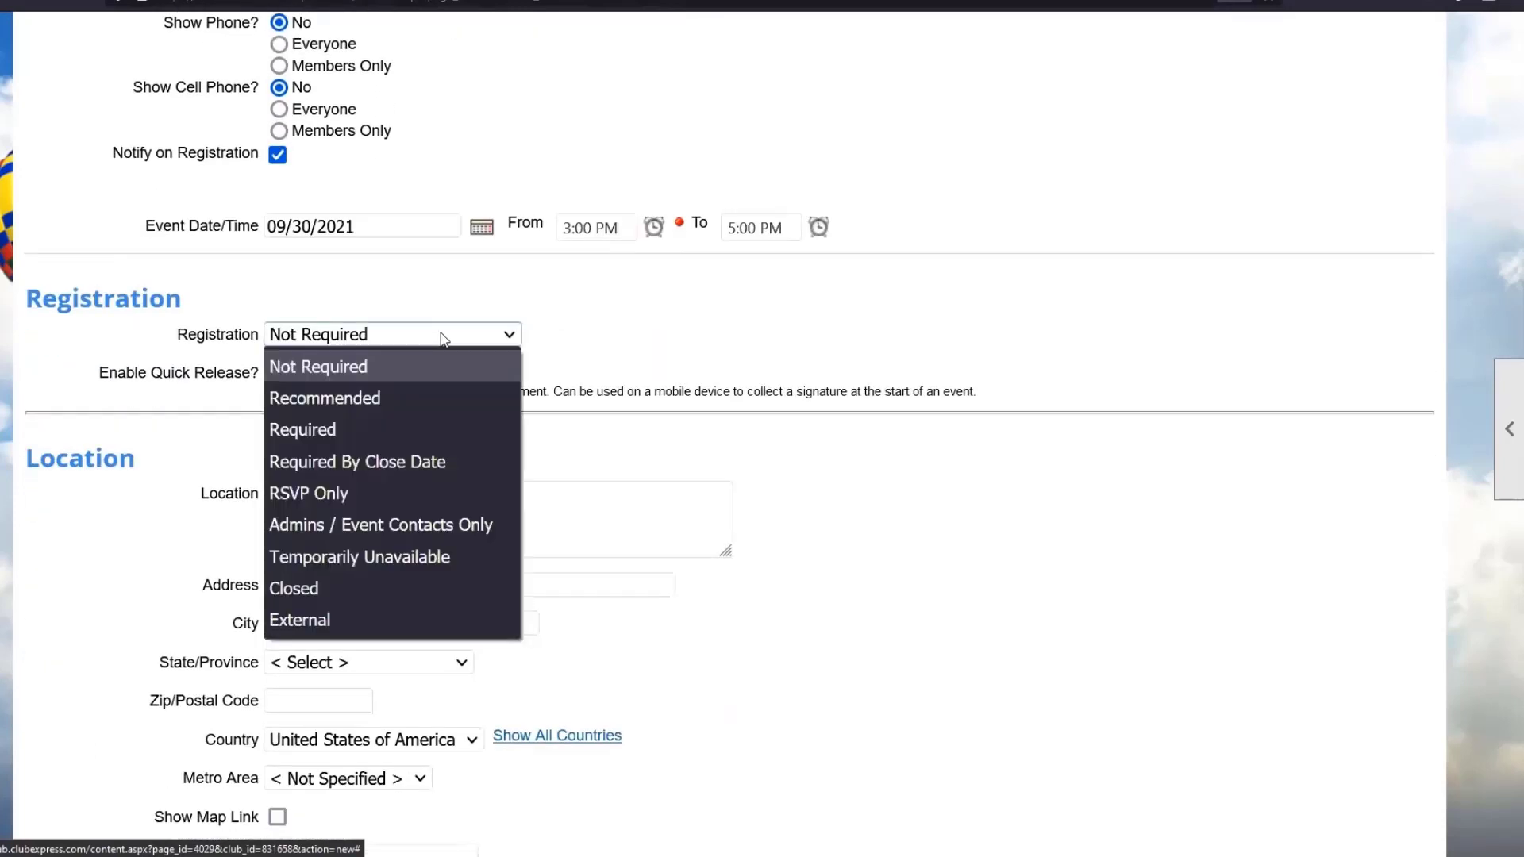
{"action": "left_click", "coordinate": [344, 491]}
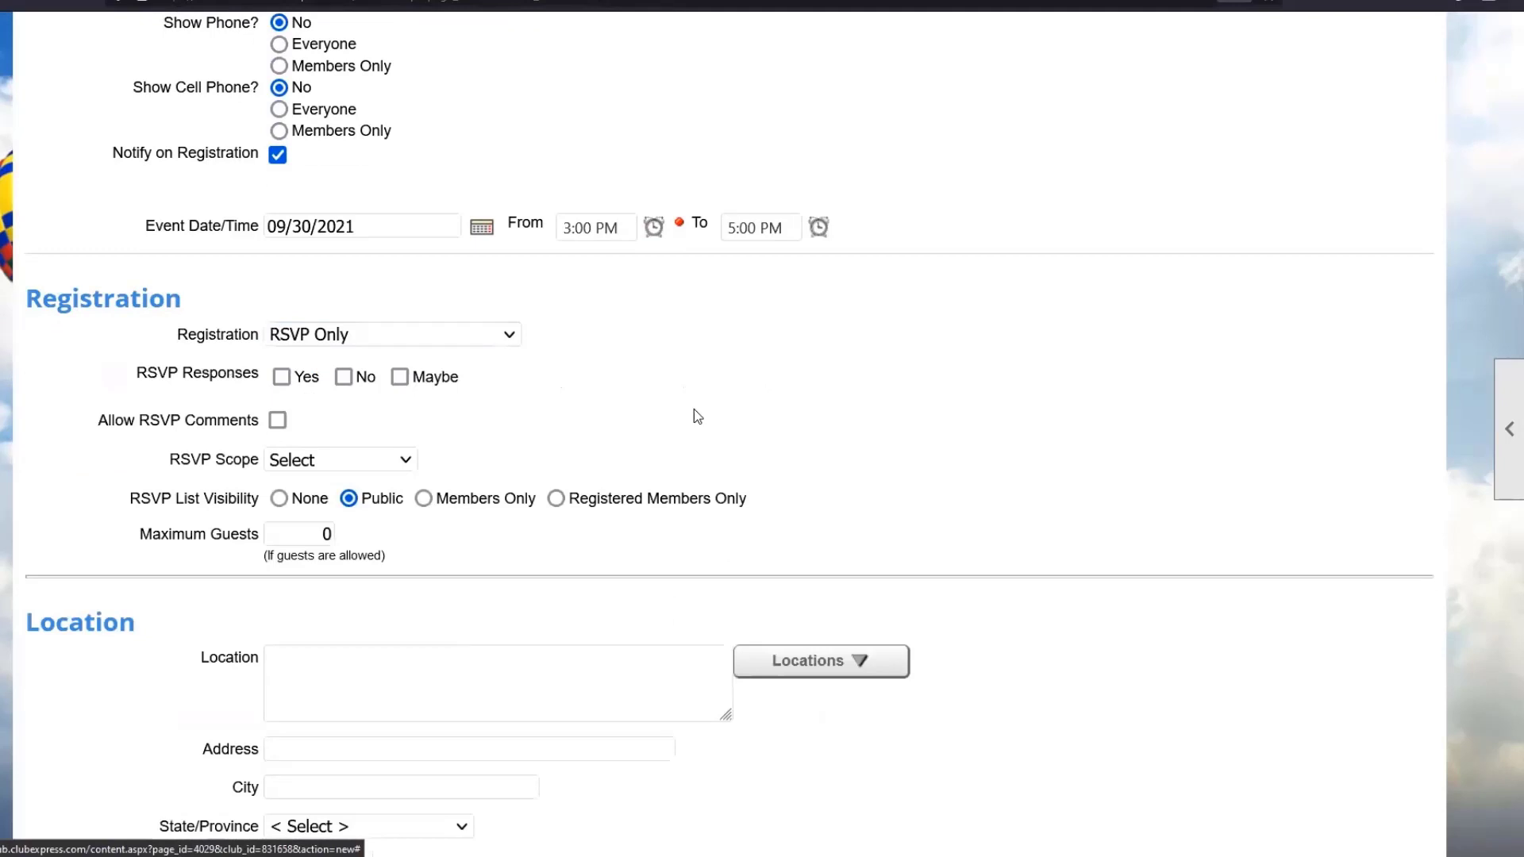
{"action": "left_click", "coordinate": [308, 379]}
{"action": "left_click", "coordinate": [350, 380]}
{"action": "left_click", "coordinate": [400, 378]}
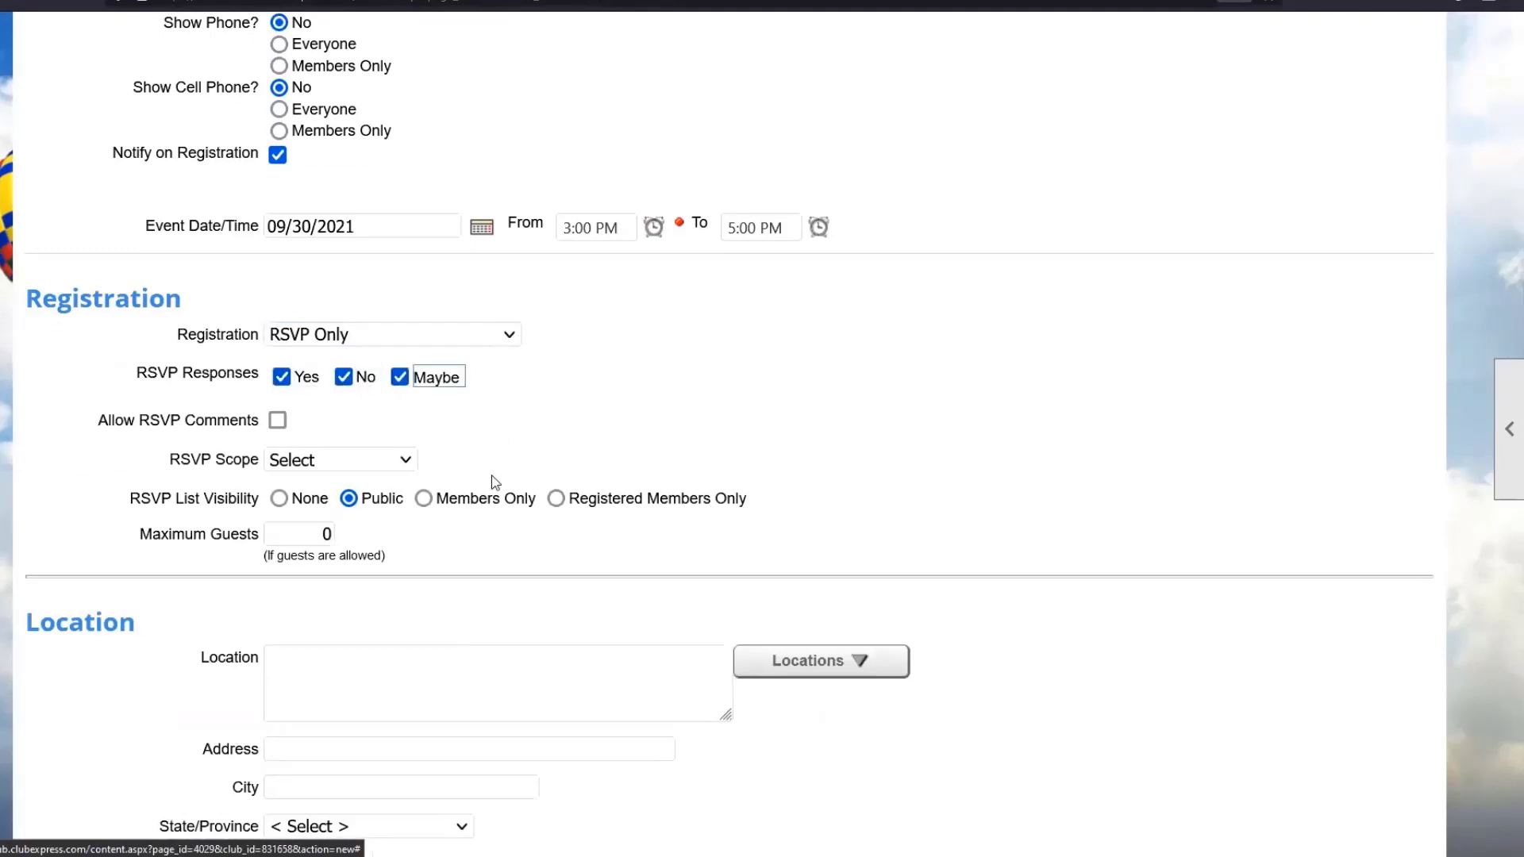
Set the RSVP scope to Active members and the RSVP list visibility to Members Only, and save the QuickEvent.
{"action": "left_click", "coordinate": [395, 471]}
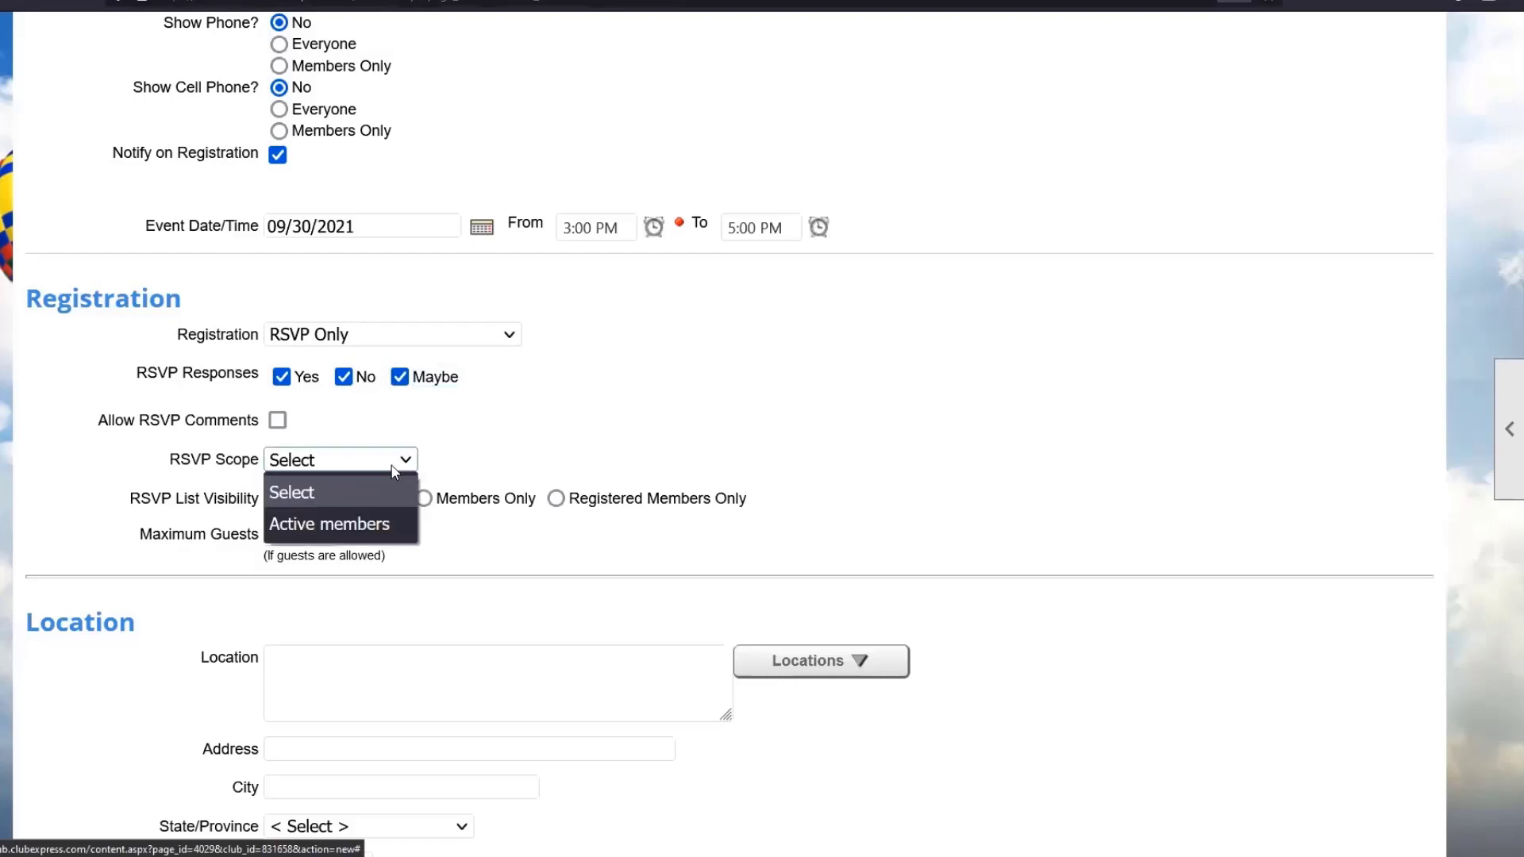
{"action": "left_click", "coordinate": [376, 523]}
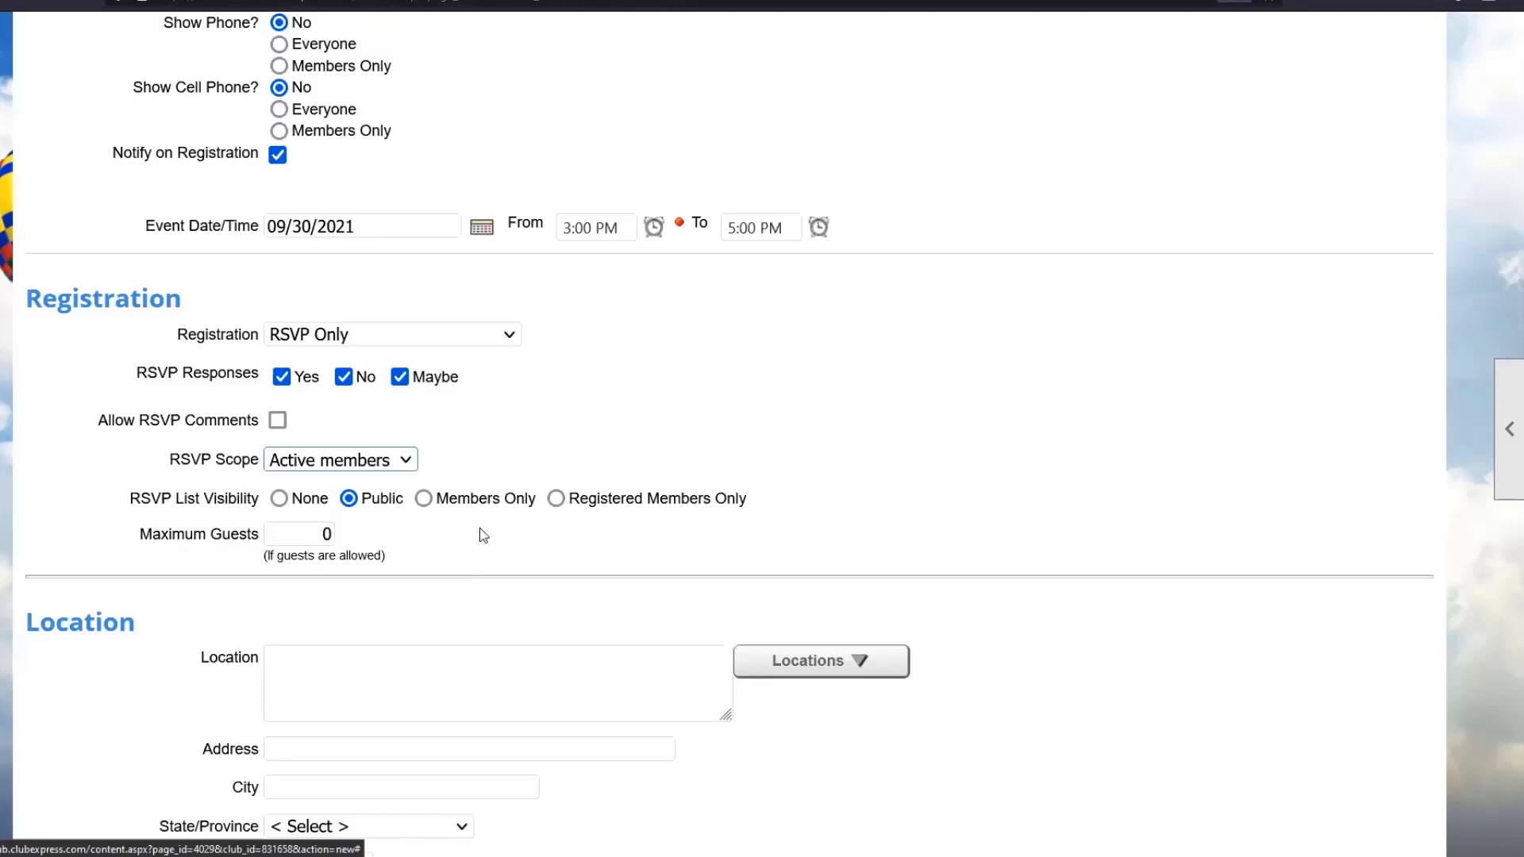
{"action": "left_click", "coordinate": [423, 499]}
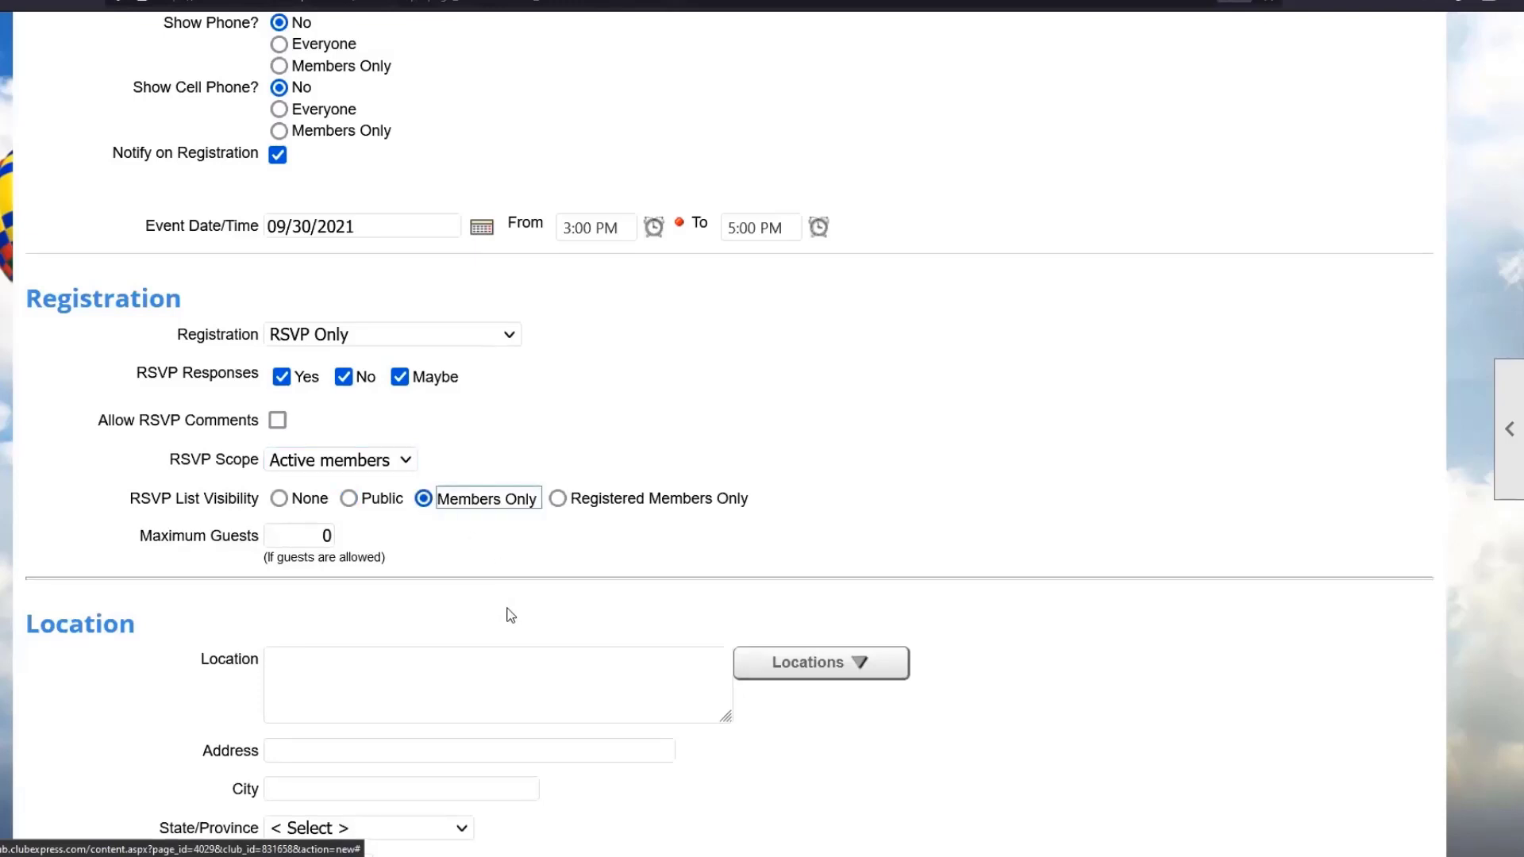
{"action": "scroll", "coordinate": [511, 616], "scroll_direction": "down", "scroll_amount": 5}
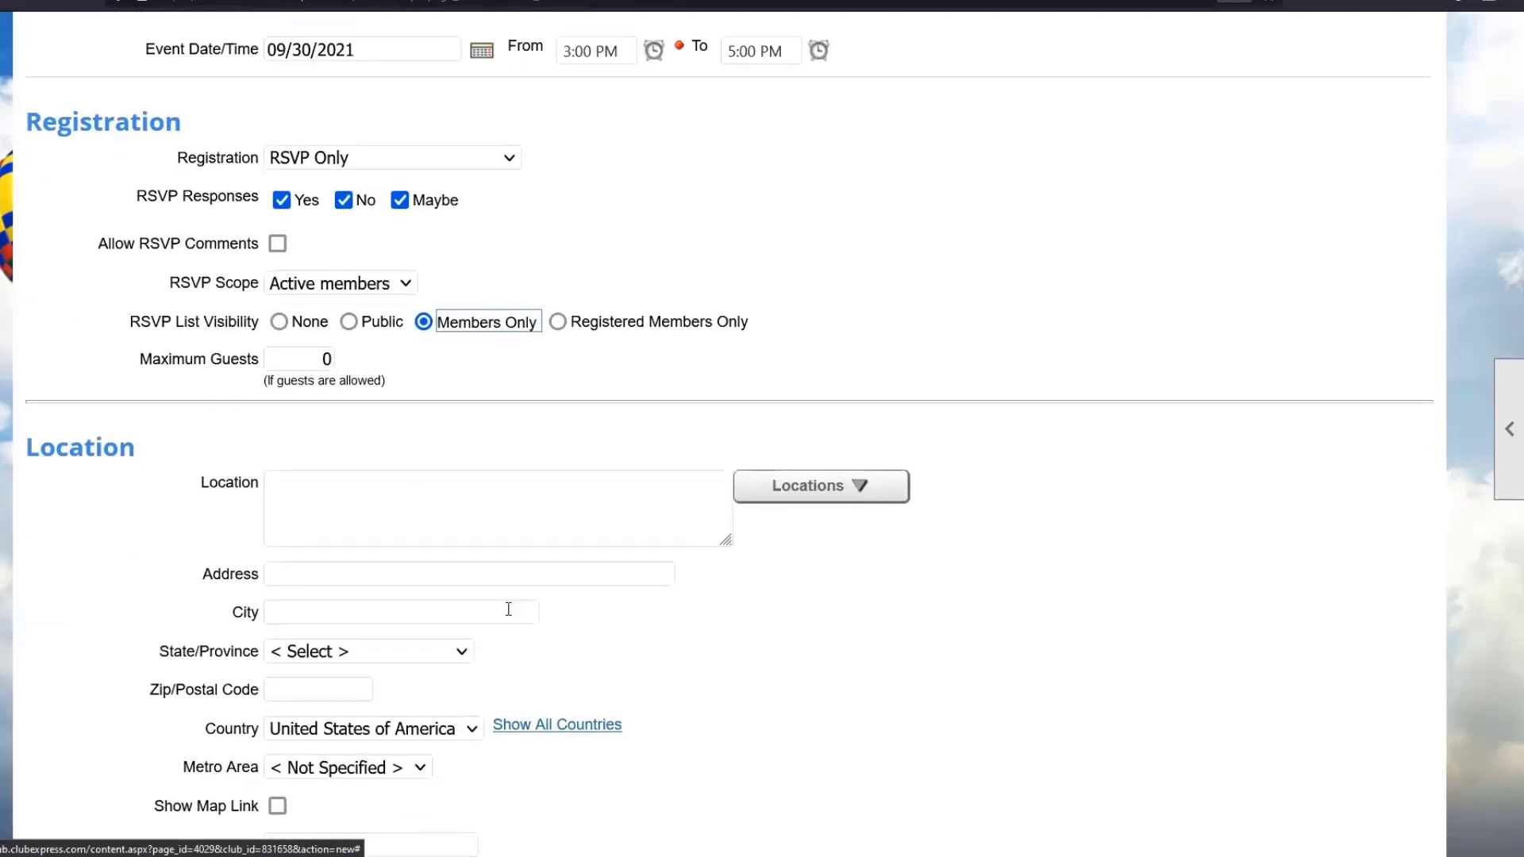
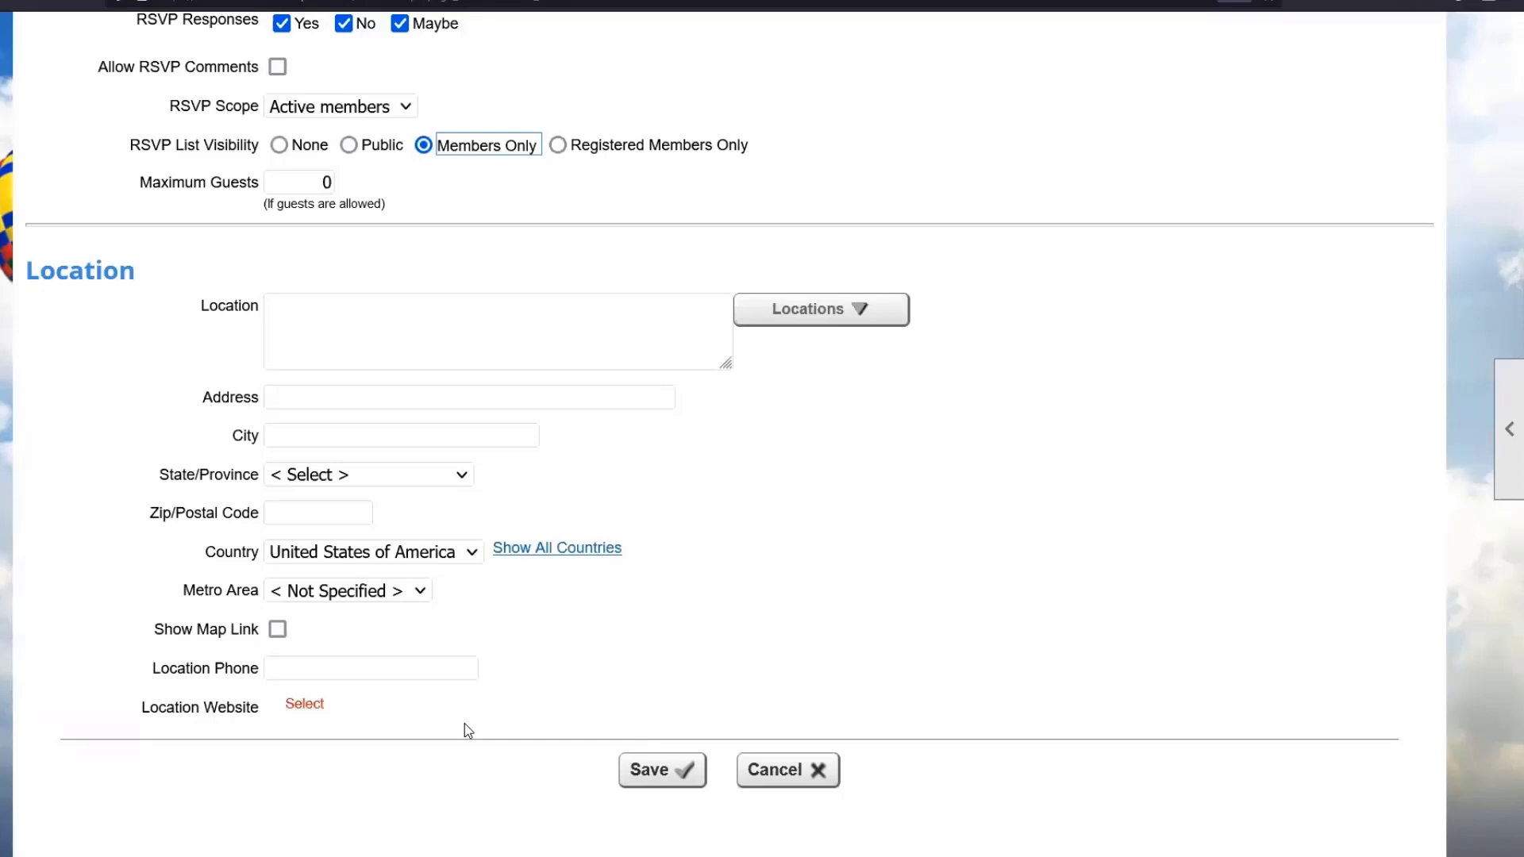
{"action": "left_click", "coordinate": [657, 775]}
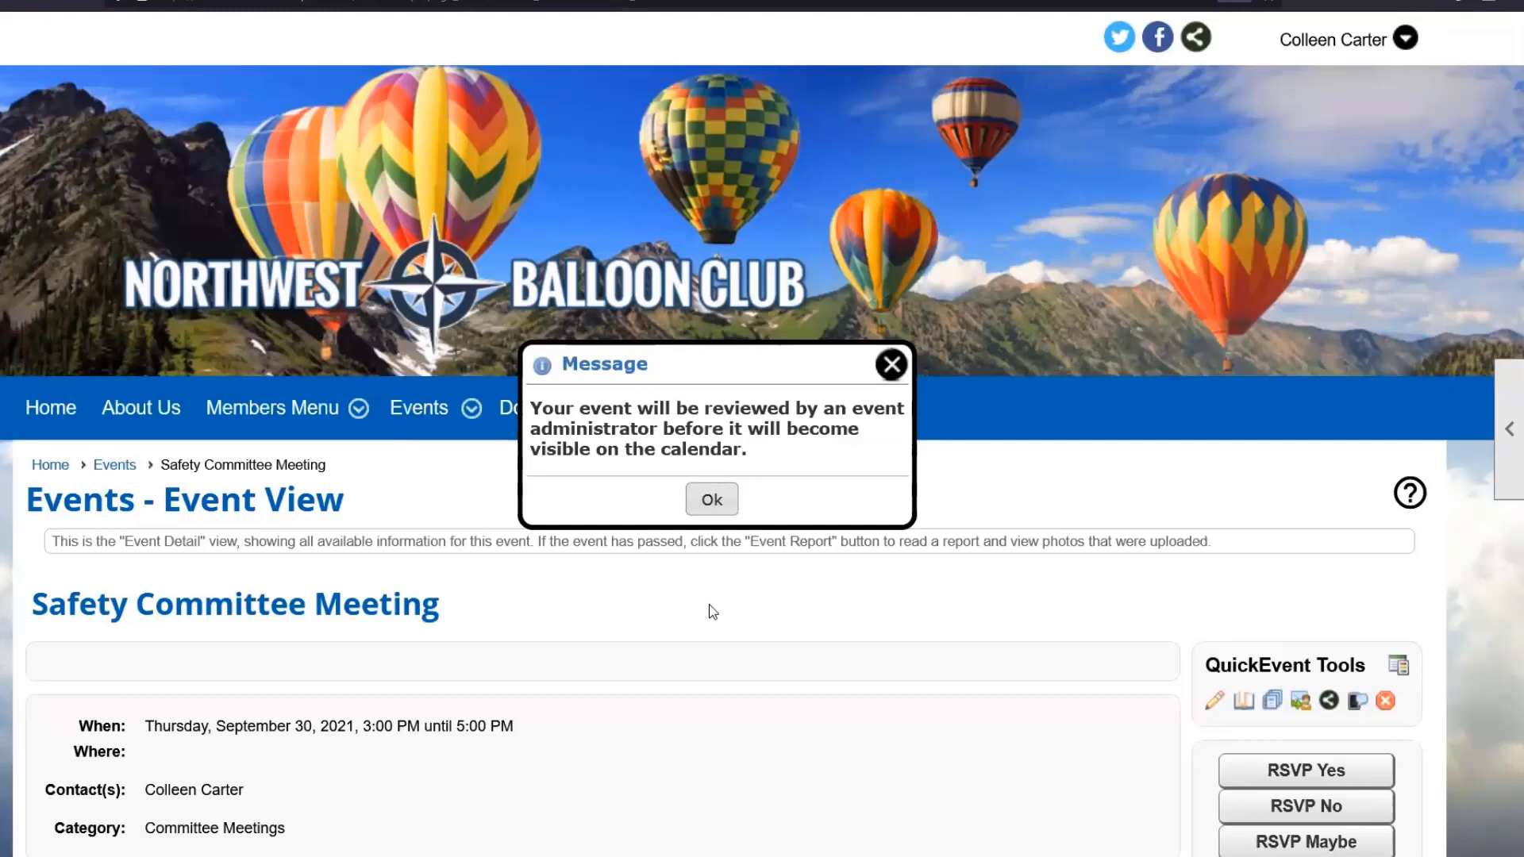
Acknowledge the administrator review notice and look over the submitted Safety Committee Meeting event.
{"action": "key", "text": "Return"}
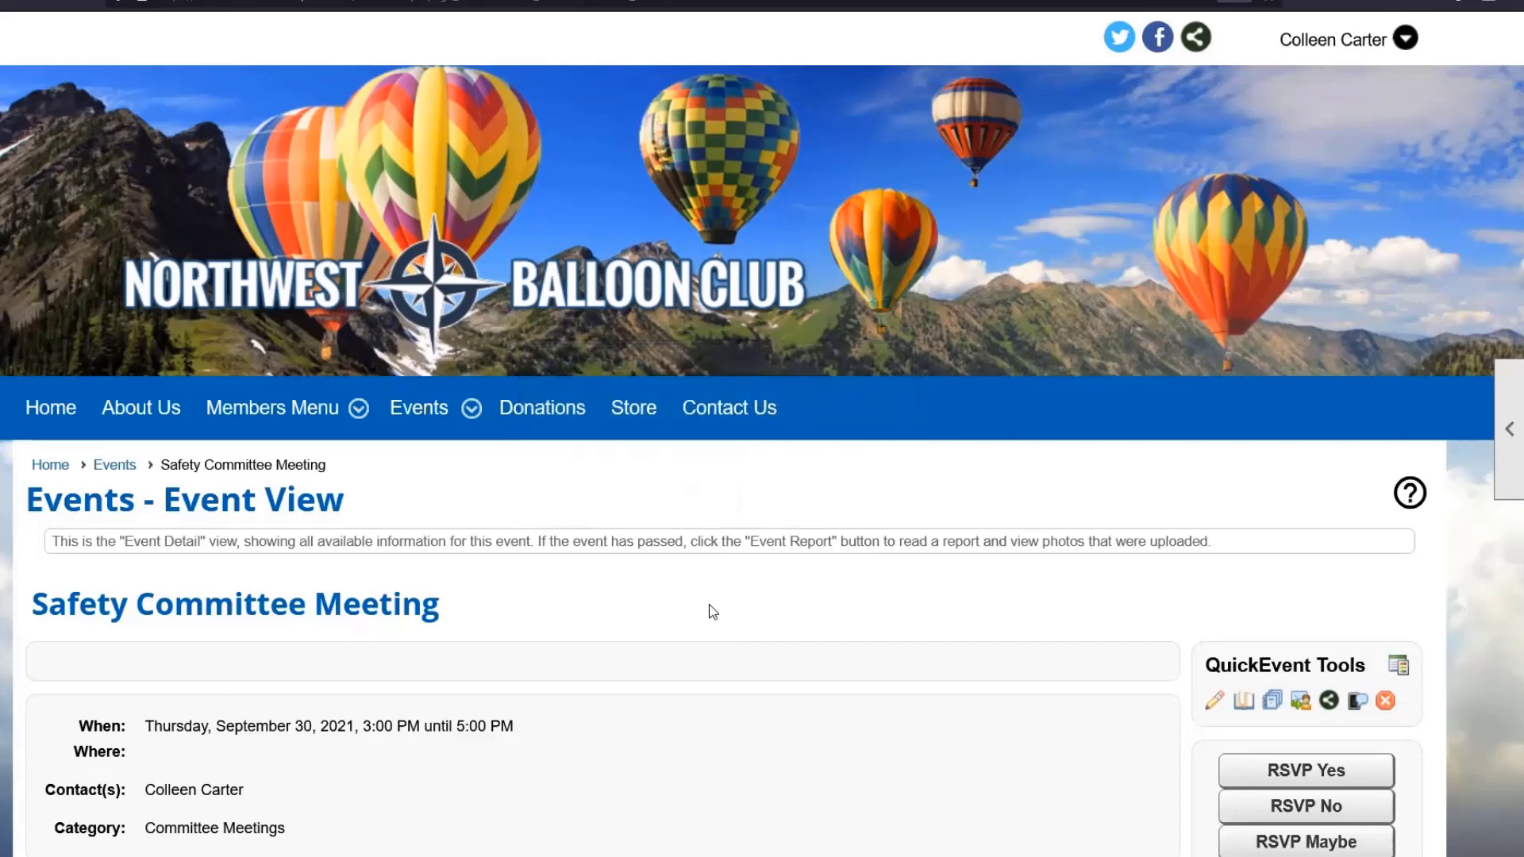
{"action": "scroll", "coordinate": [719, 619], "scroll_direction": "down", "scroll_amount": 2}
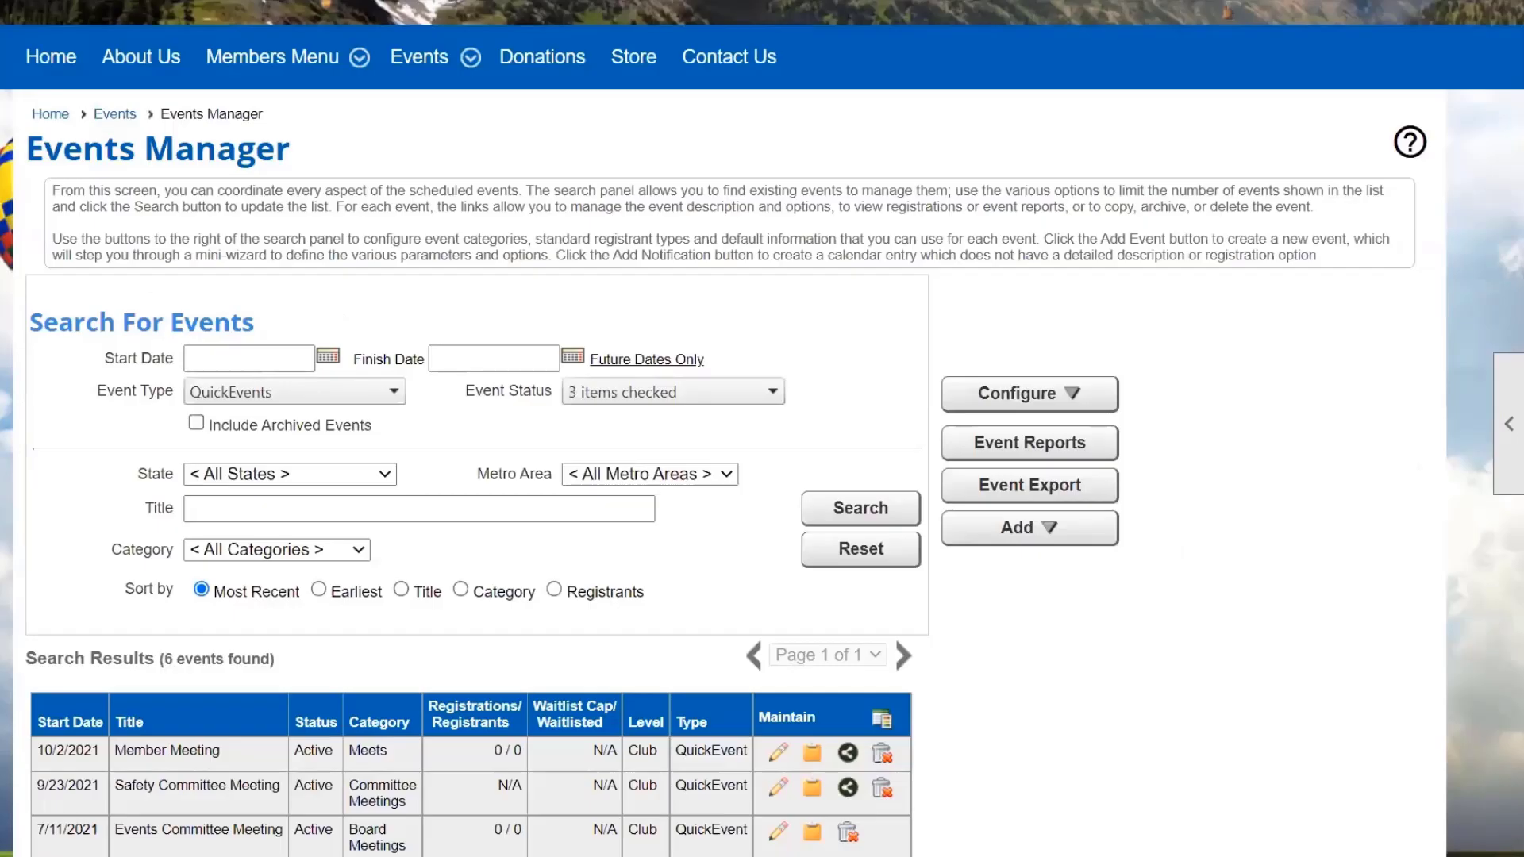
In the administrator's session, go to the event calendar and open the Events Manager from its admin edit option.
{"action": "scroll", "coordinate": [911, 435], "scroll_direction": "up", "scroll_amount": 4}
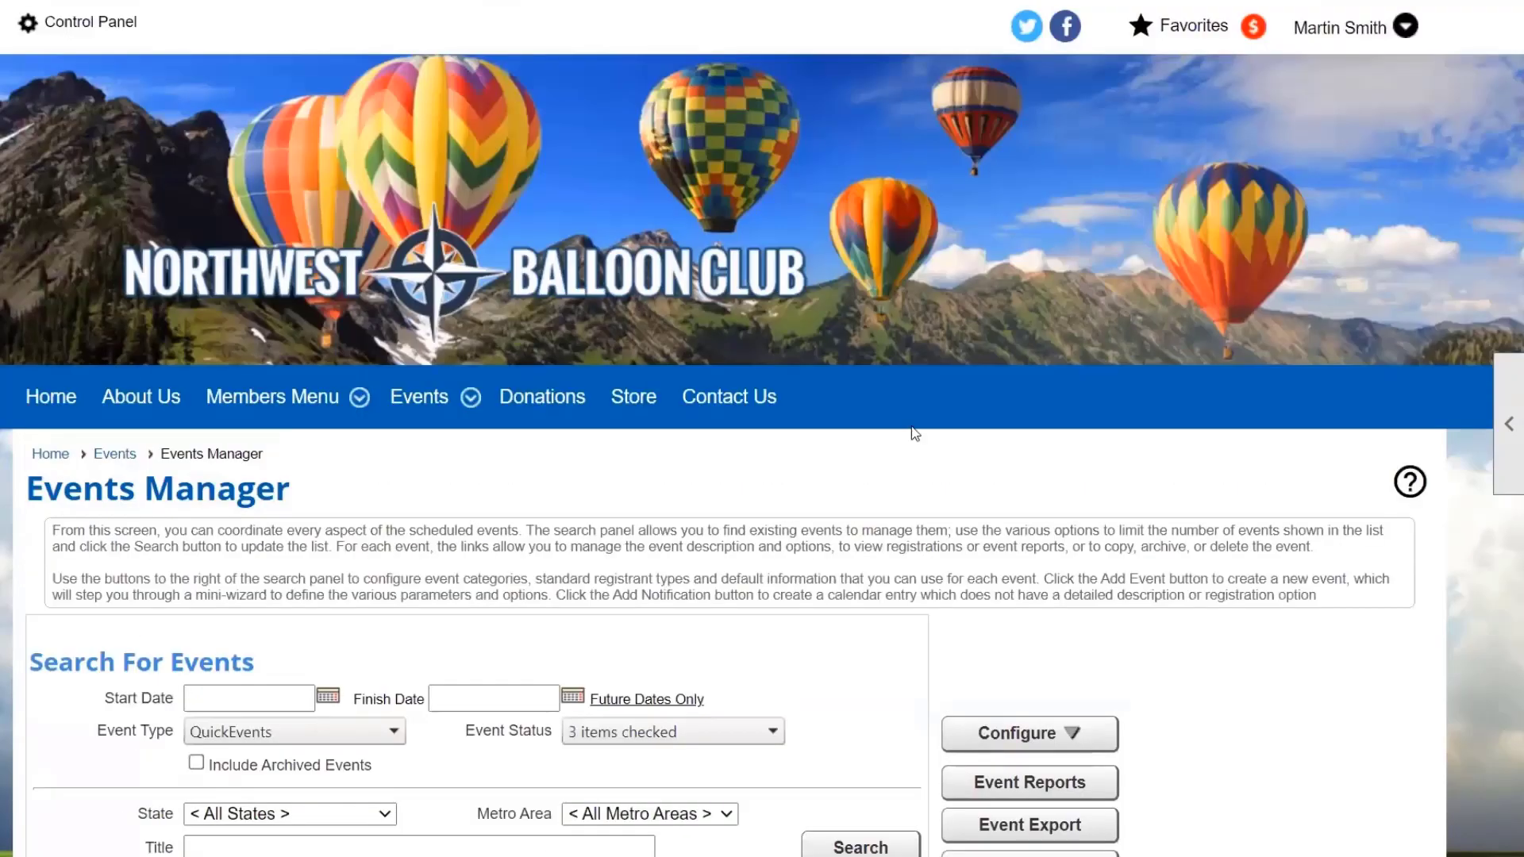
{"action": "left_click", "coordinate": [1320, 28]}
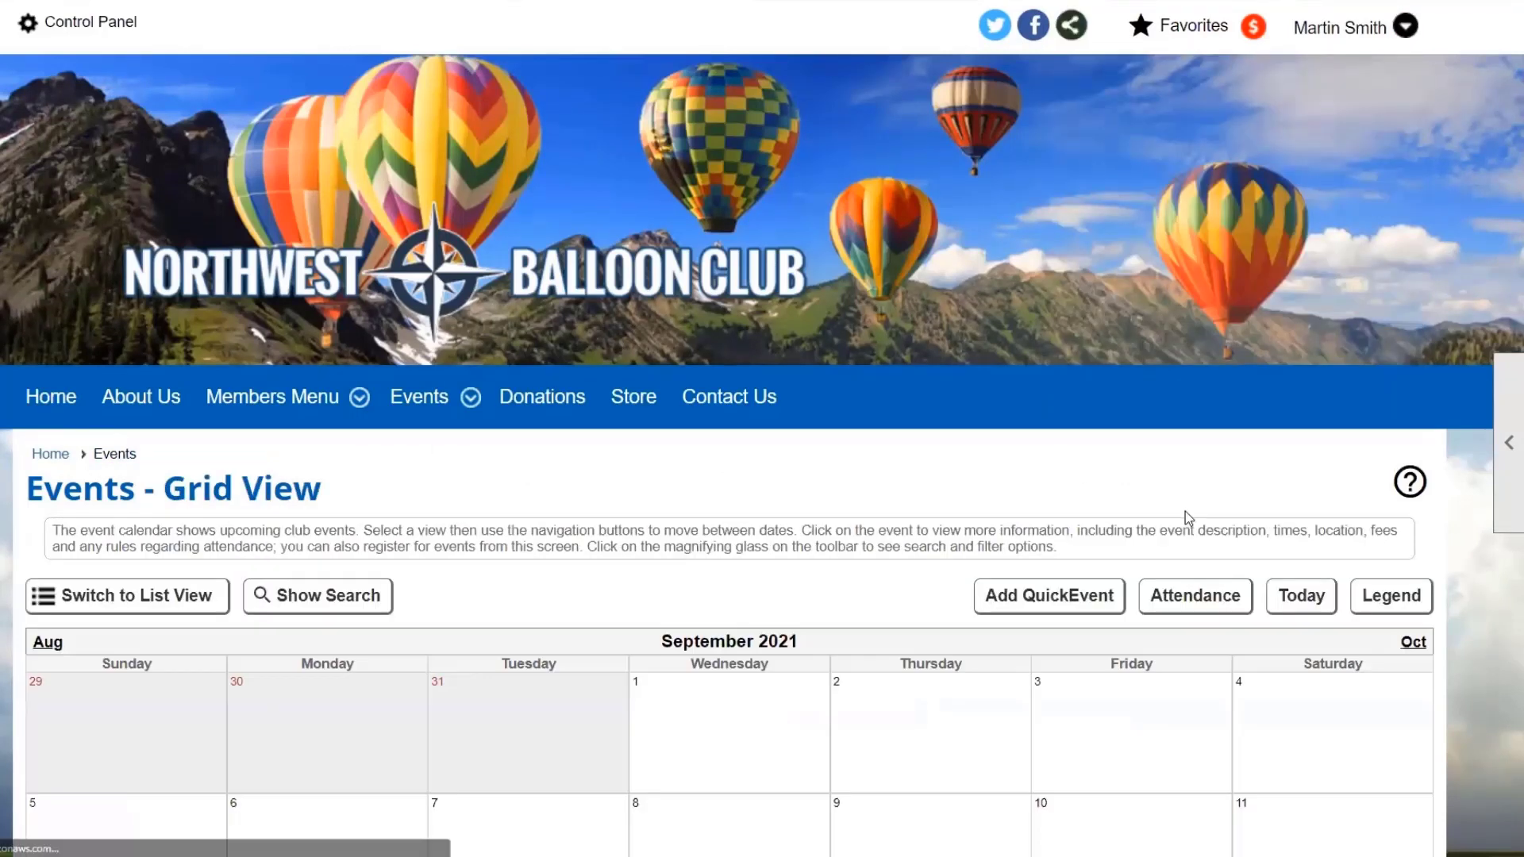
{"action": "left_click", "coordinate": [1500, 468]}
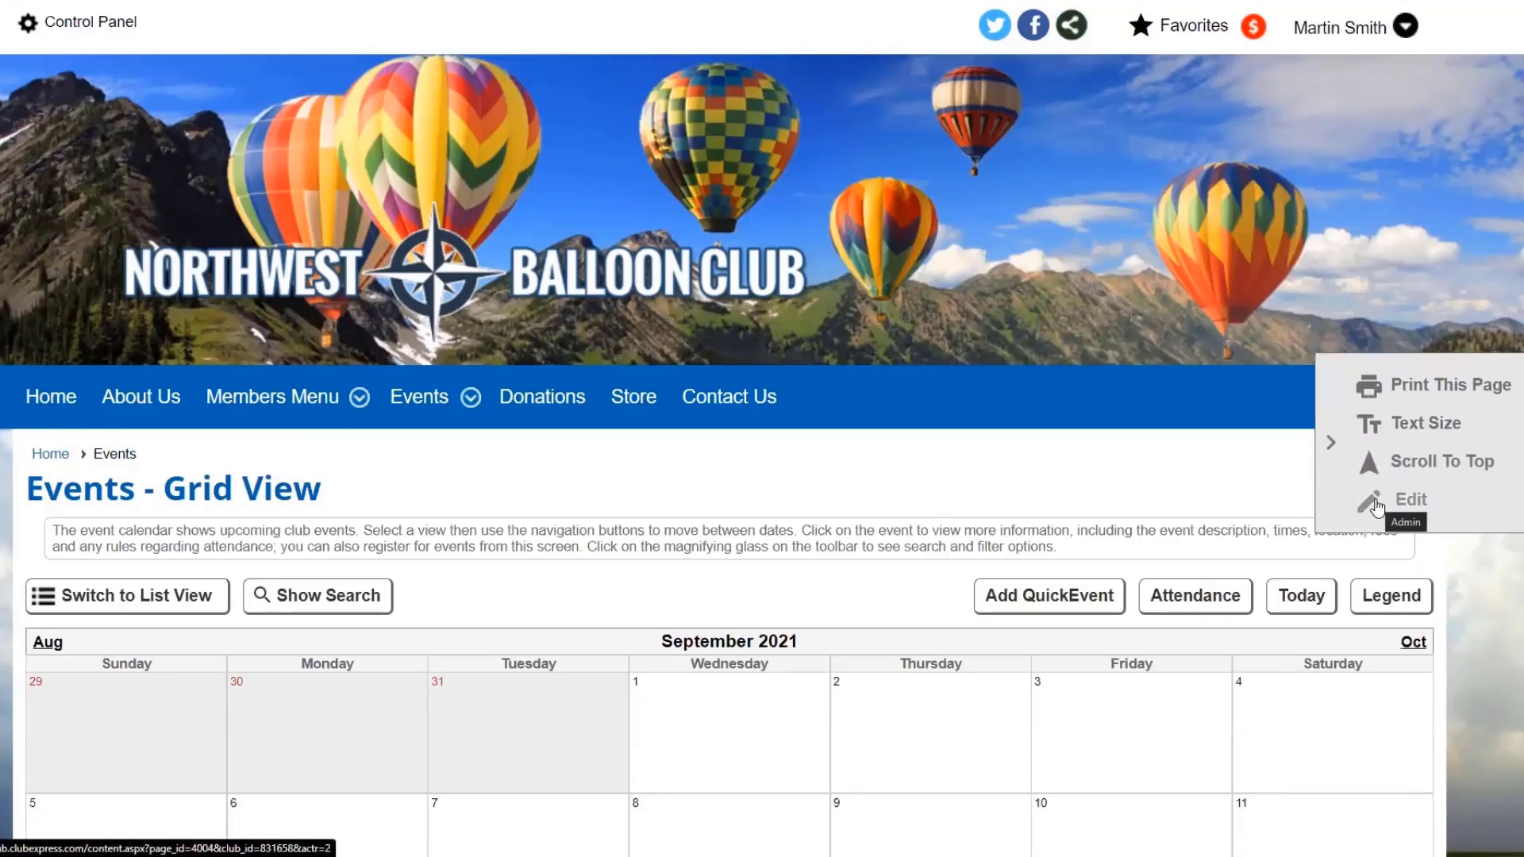
{"action": "left_click", "coordinate": [1377, 507]}
{"action": "scroll", "coordinate": [1203, 522], "scroll_direction": "down", "scroll_amount": 4}
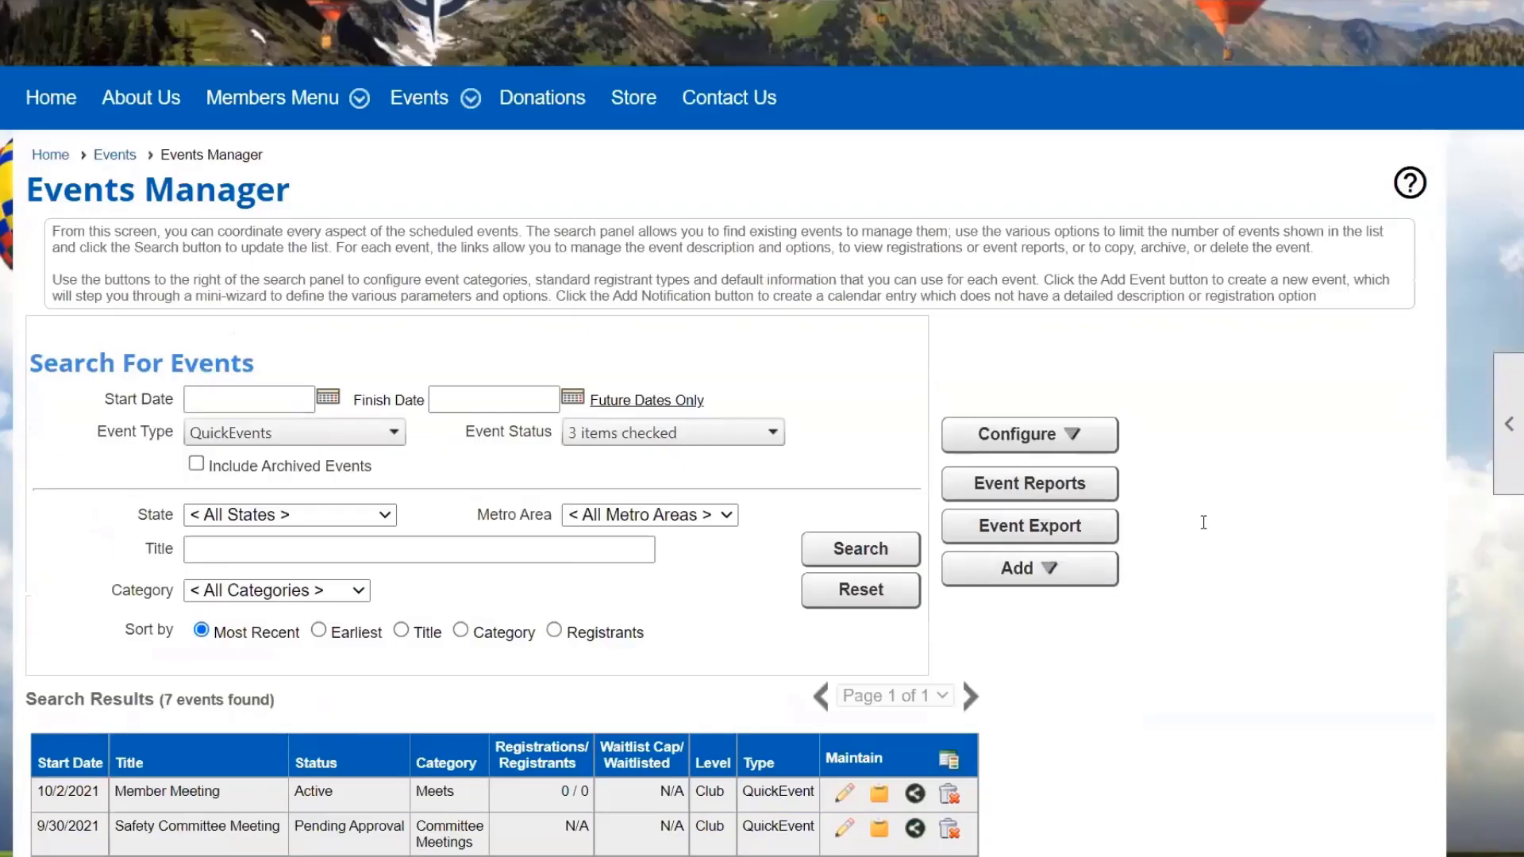
Filter the QuickEvents in the Events Manager to only those with the Pending Approval status.
{"action": "scroll", "coordinate": [1204, 523], "scroll_direction": "down", "scroll_amount": 2}
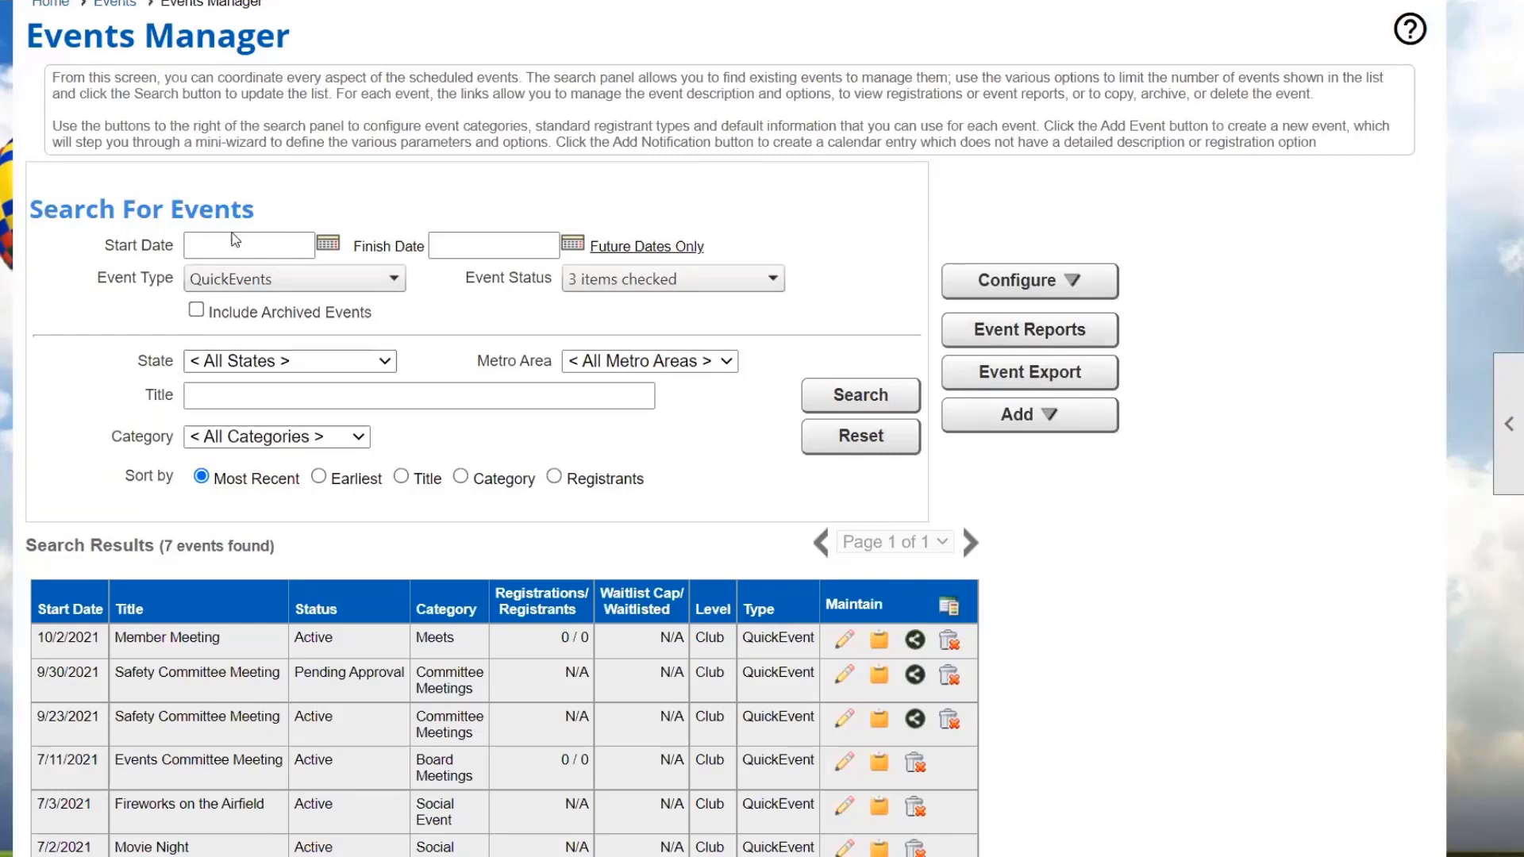
{"action": "left_click", "coordinate": [290, 287]}
{"action": "left_click", "coordinate": [485, 315]}
{"action": "left_click", "coordinate": [689, 284]}
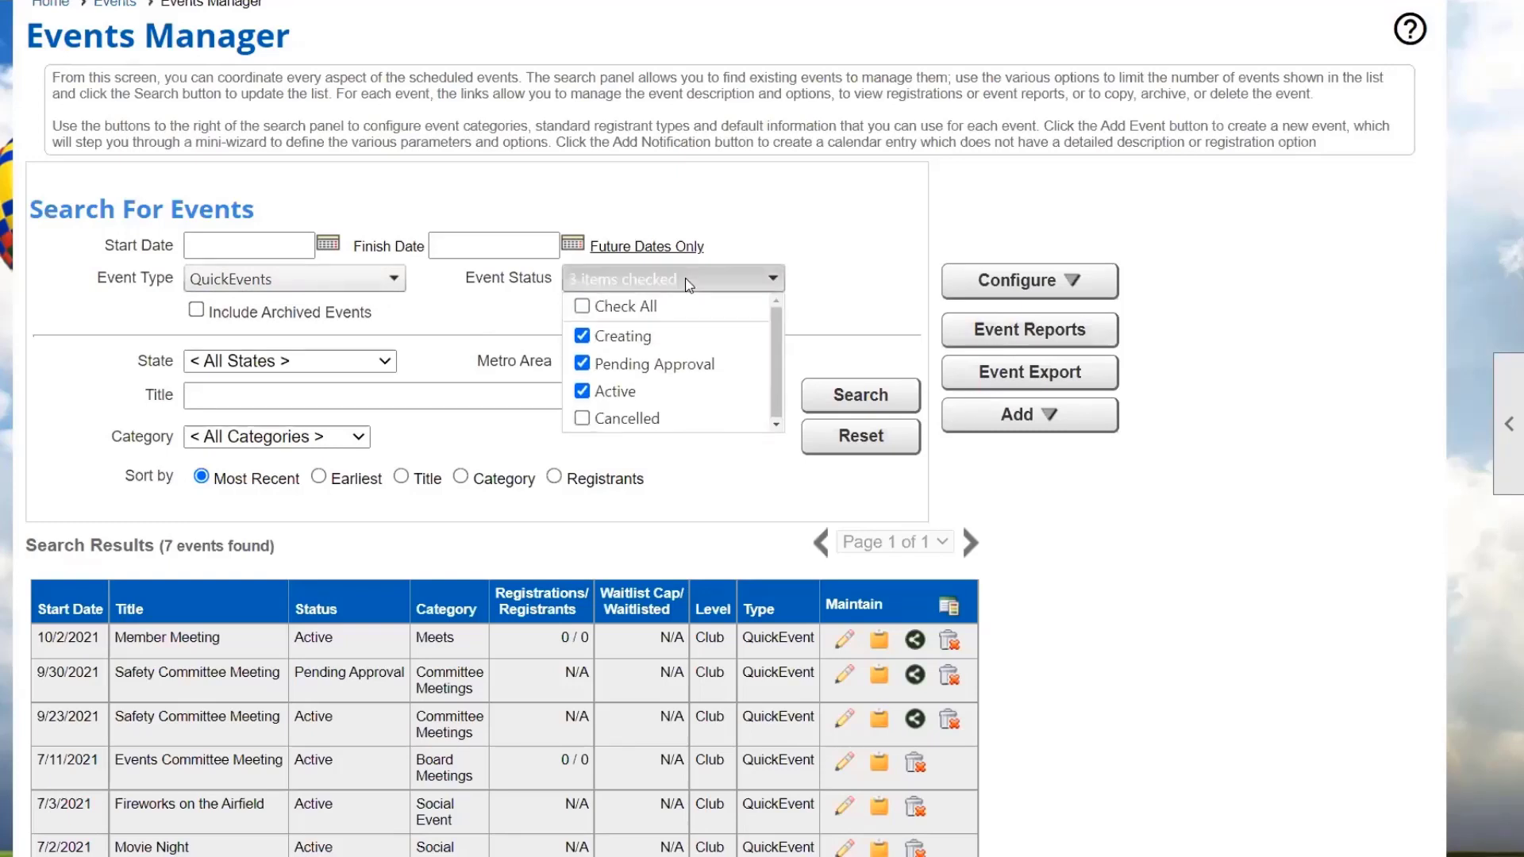
{"action": "left_click", "coordinate": [584, 339]}
{"action": "left_click", "coordinate": [583, 391]}
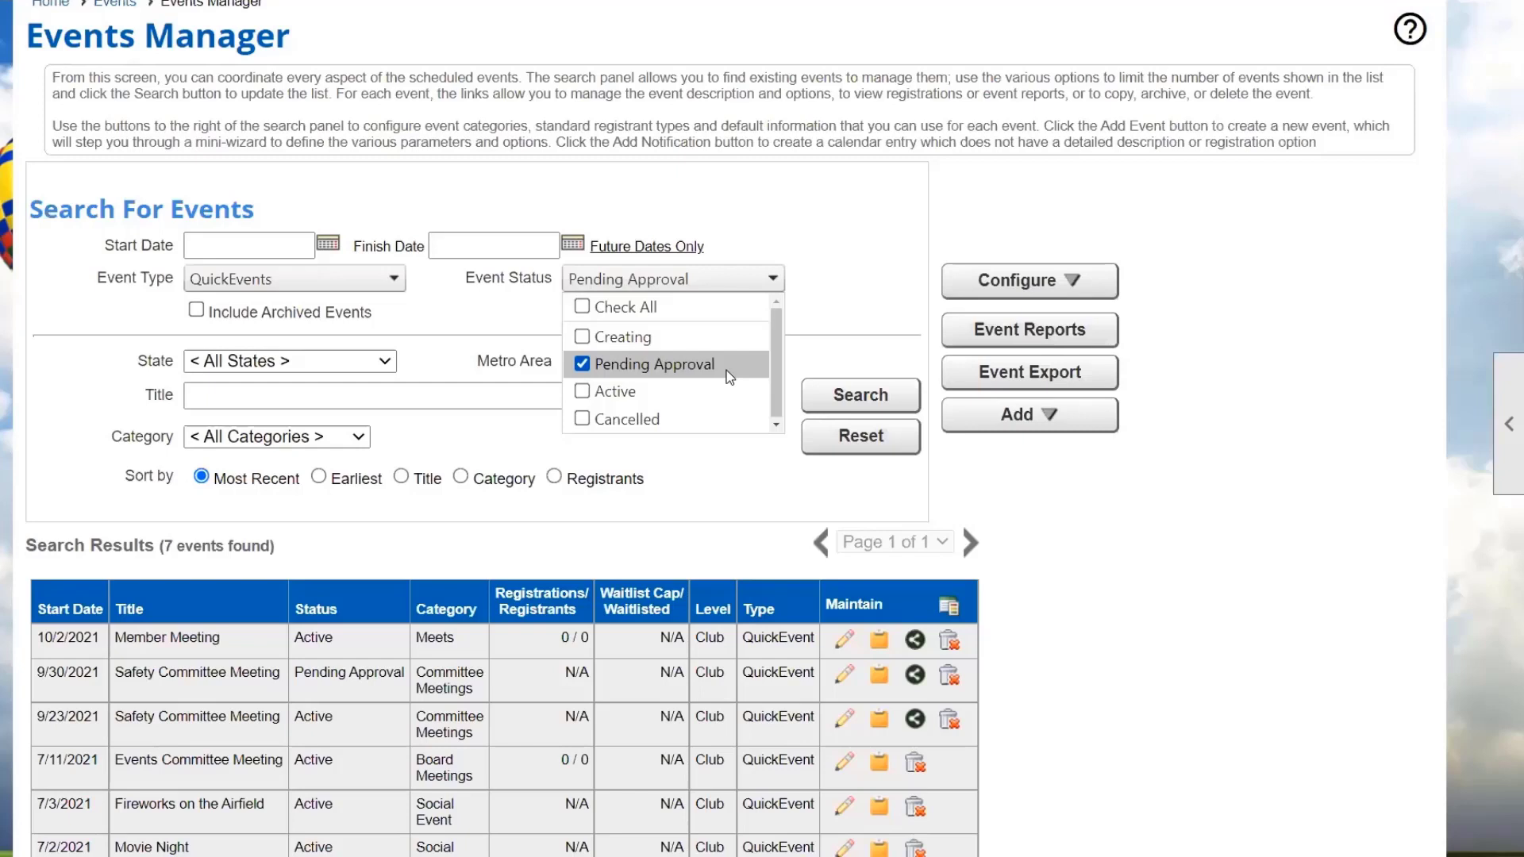
{"action": "left_click", "coordinate": [820, 318]}
{"action": "left_click", "coordinate": [860, 395]}
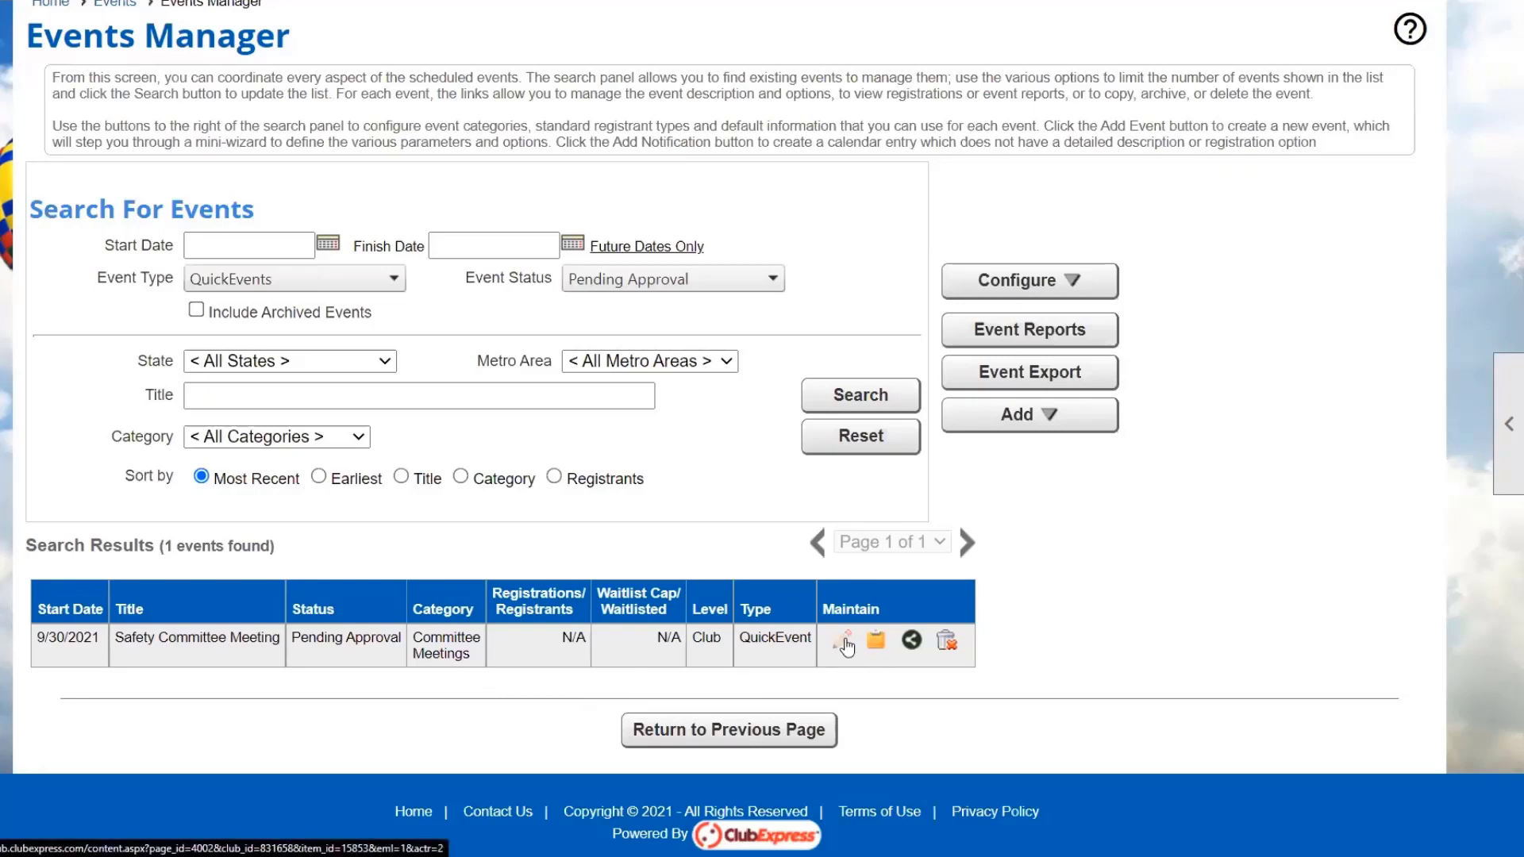
Open the pending Safety Committee Meeting QuickEvent dated 9/30/2021 for editing.
{"action": "left_click", "coordinate": [846, 644]}
{"action": "scroll", "coordinate": [881, 609], "scroll_direction": "down", "scroll_amount": 3}
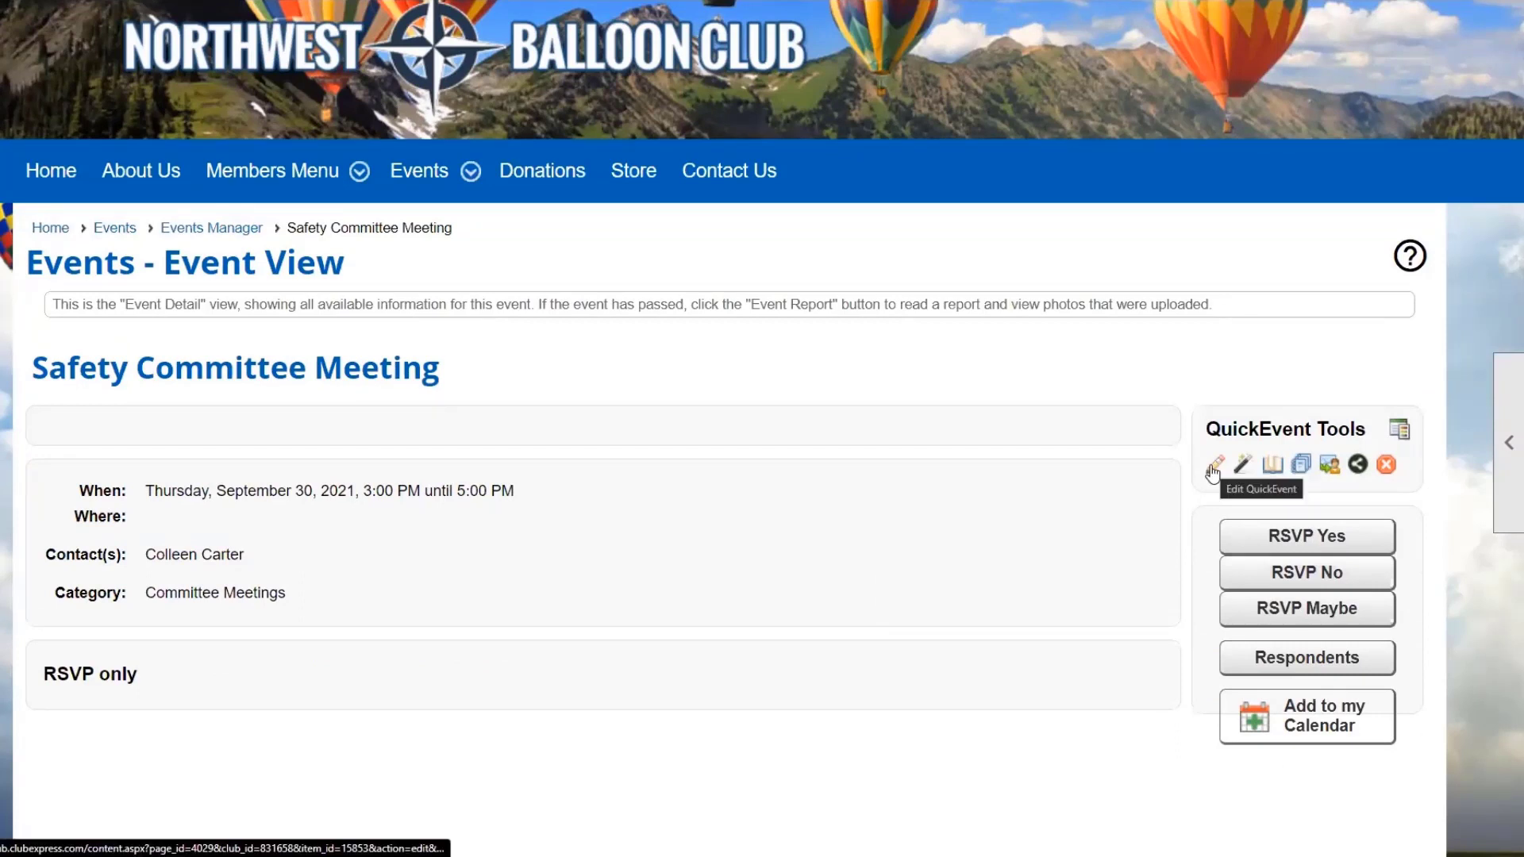
{"action": "left_click", "coordinate": [1213, 468]}
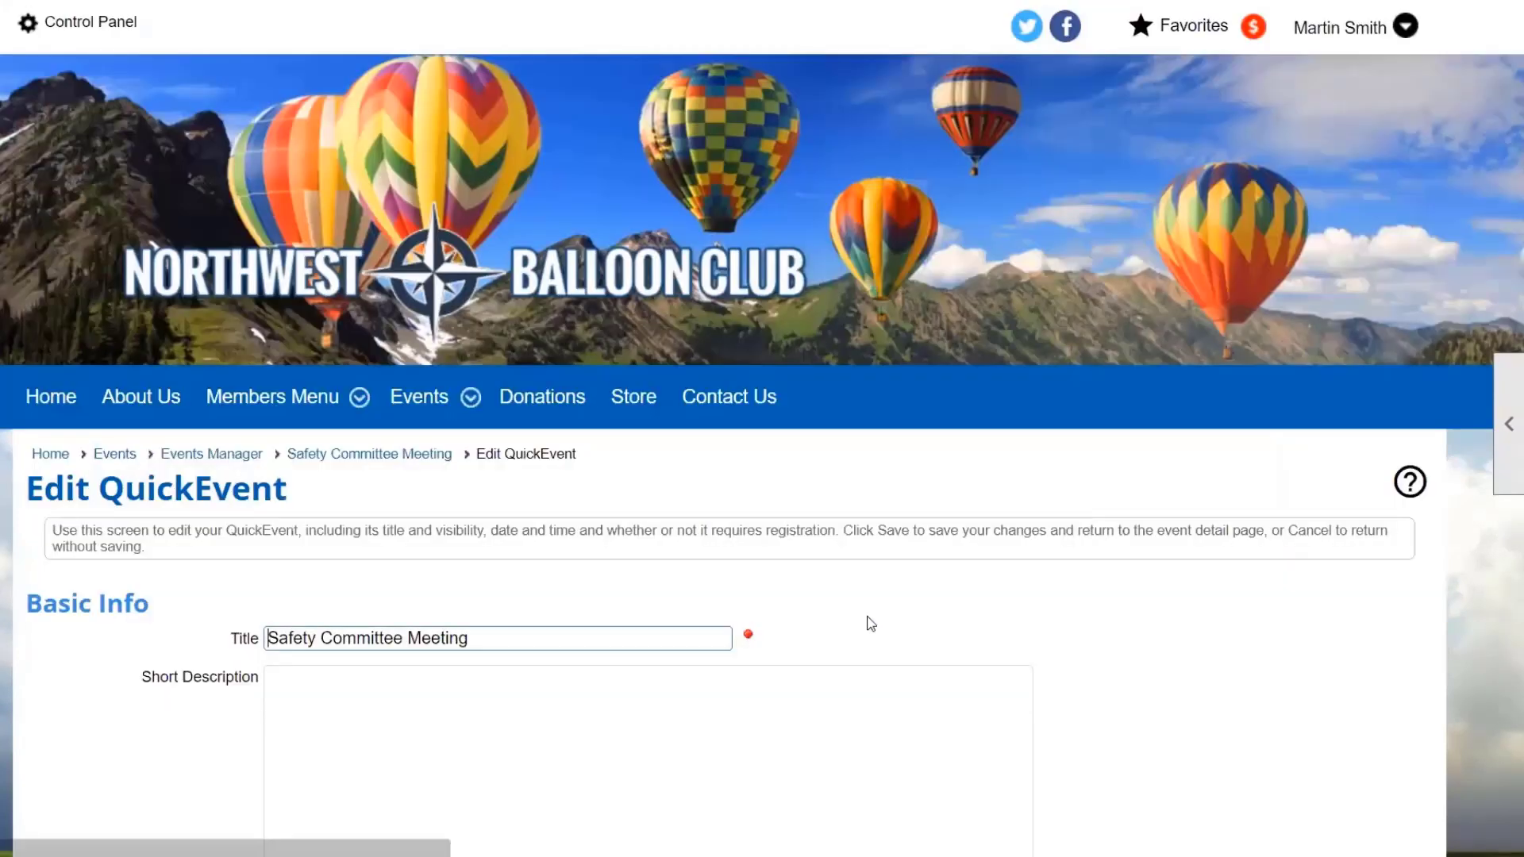
{"action": "scroll", "coordinate": [874, 623], "scroll_direction": "down", "scroll_amount": 4}
{"action": "scroll", "coordinate": [892, 623], "scroll_direction": "down", "scroll_amount": 1}
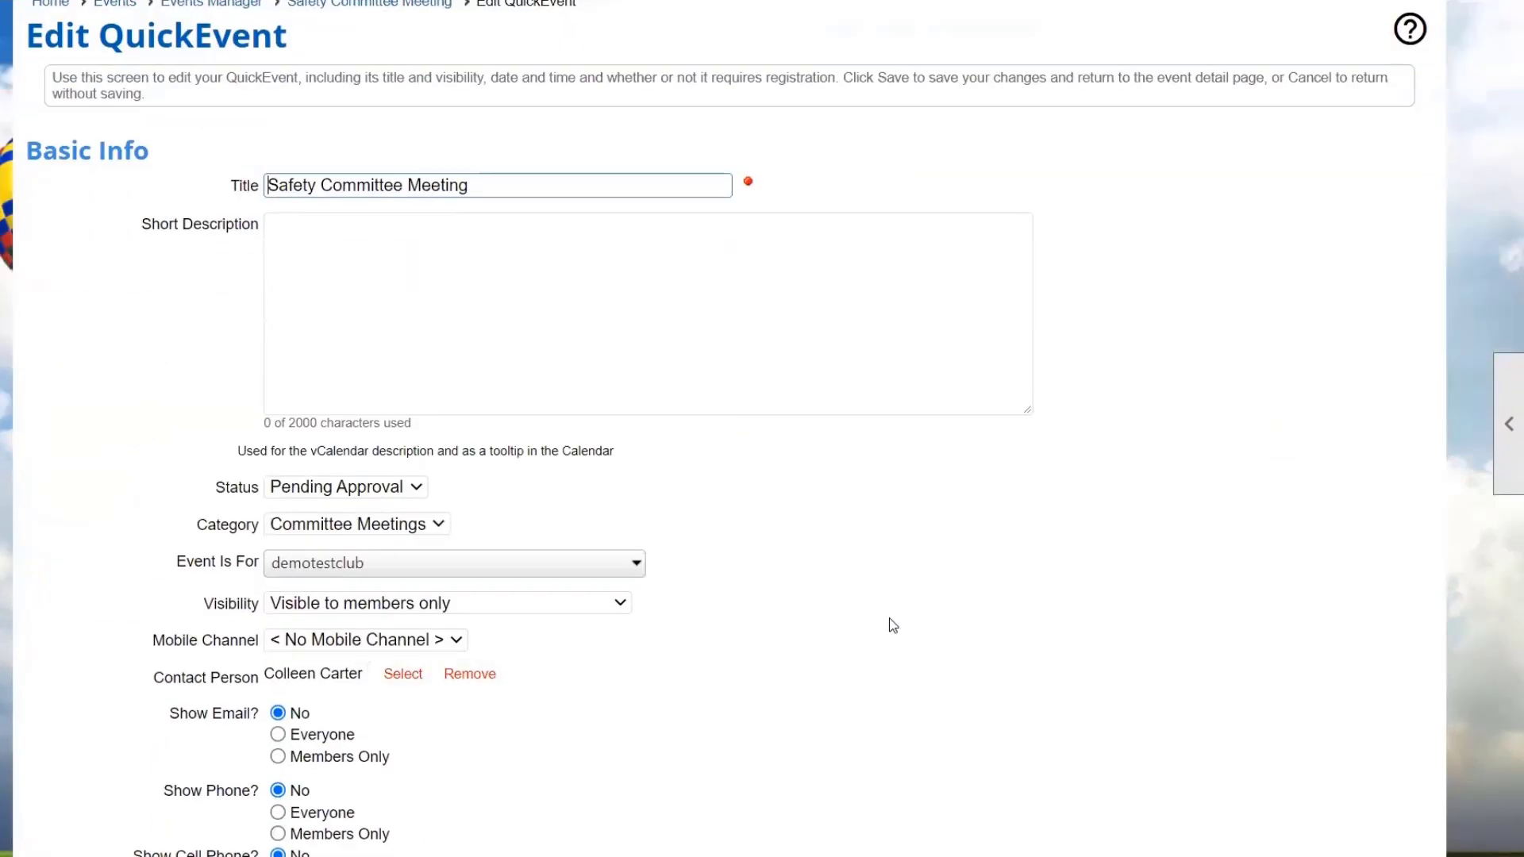
Approve the QuickEvent by setting its status to Active, and save it.
{"action": "left_click", "coordinate": [388, 486]}
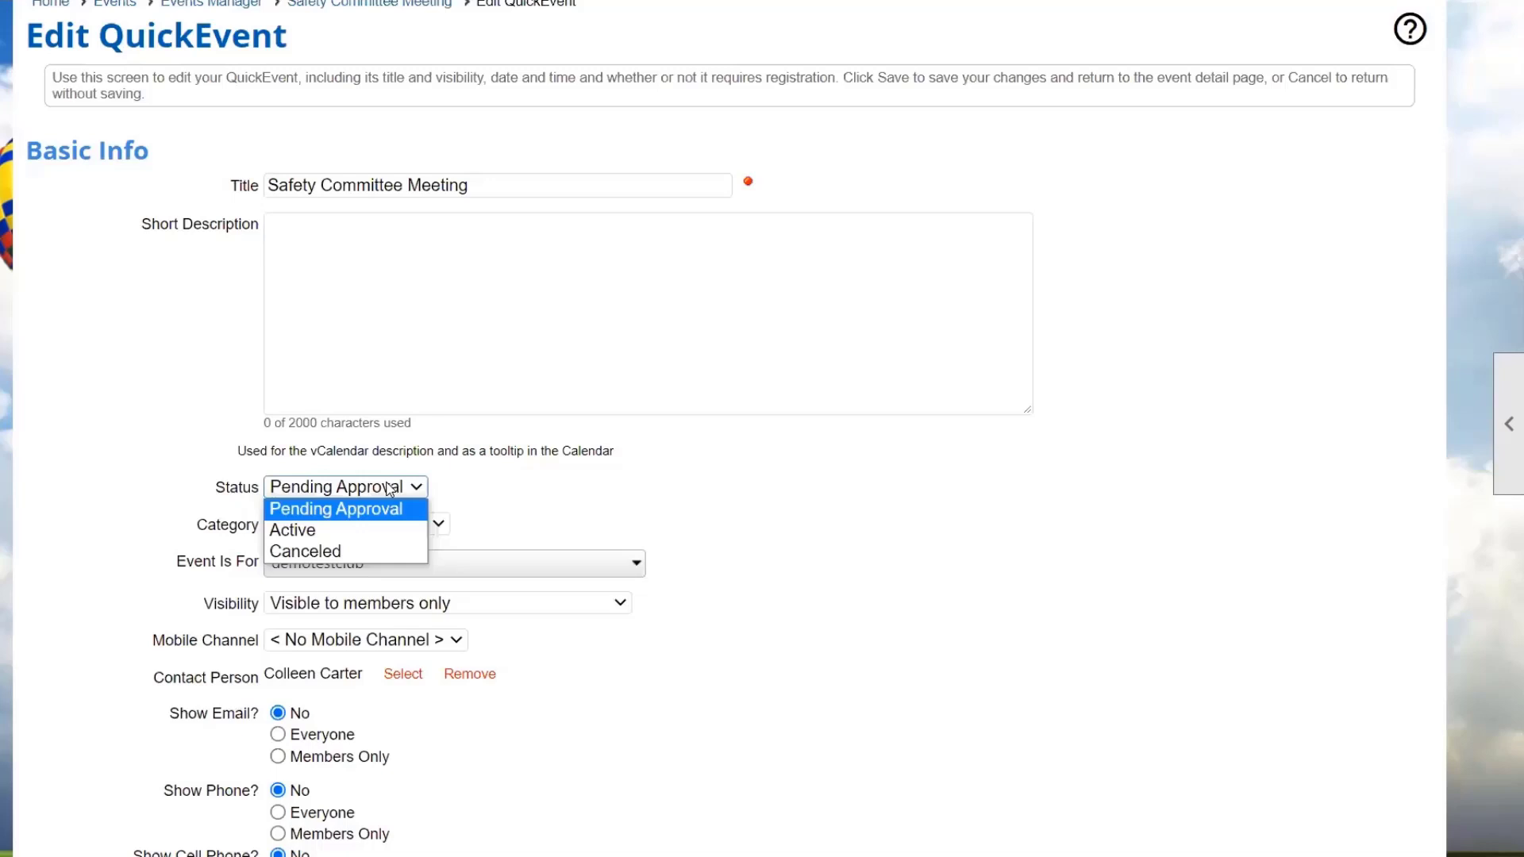
{"action": "left_click", "coordinate": [332, 530]}
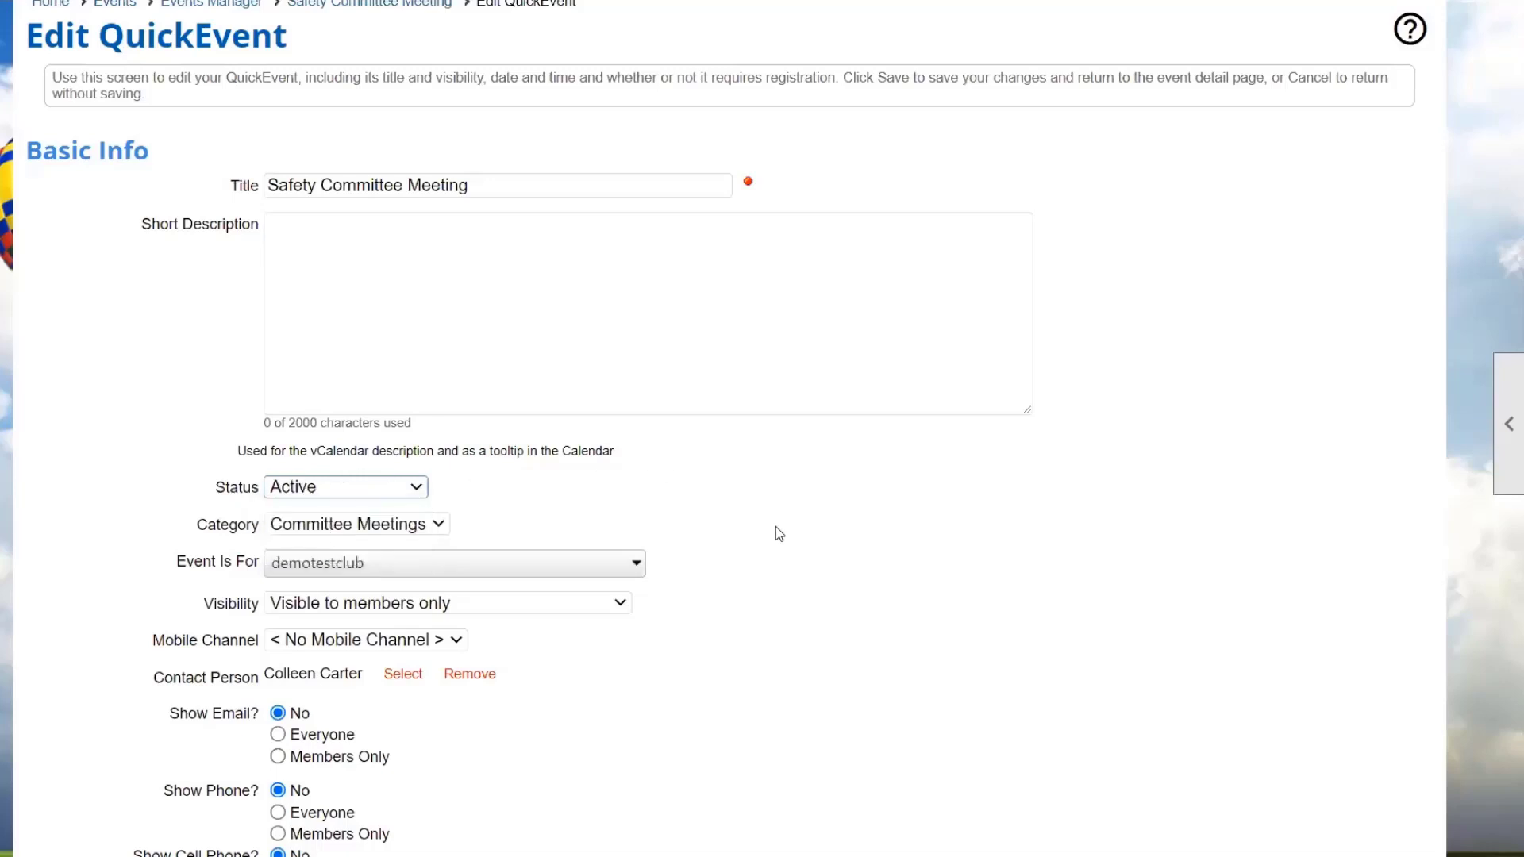
{"action": "scroll", "coordinate": [774, 526], "scroll_direction": "down", "scroll_amount": 1}
{"action": "scroll", "coordinate": [778, 533], "scroll_direction": "down", "scroll_amount": 8}
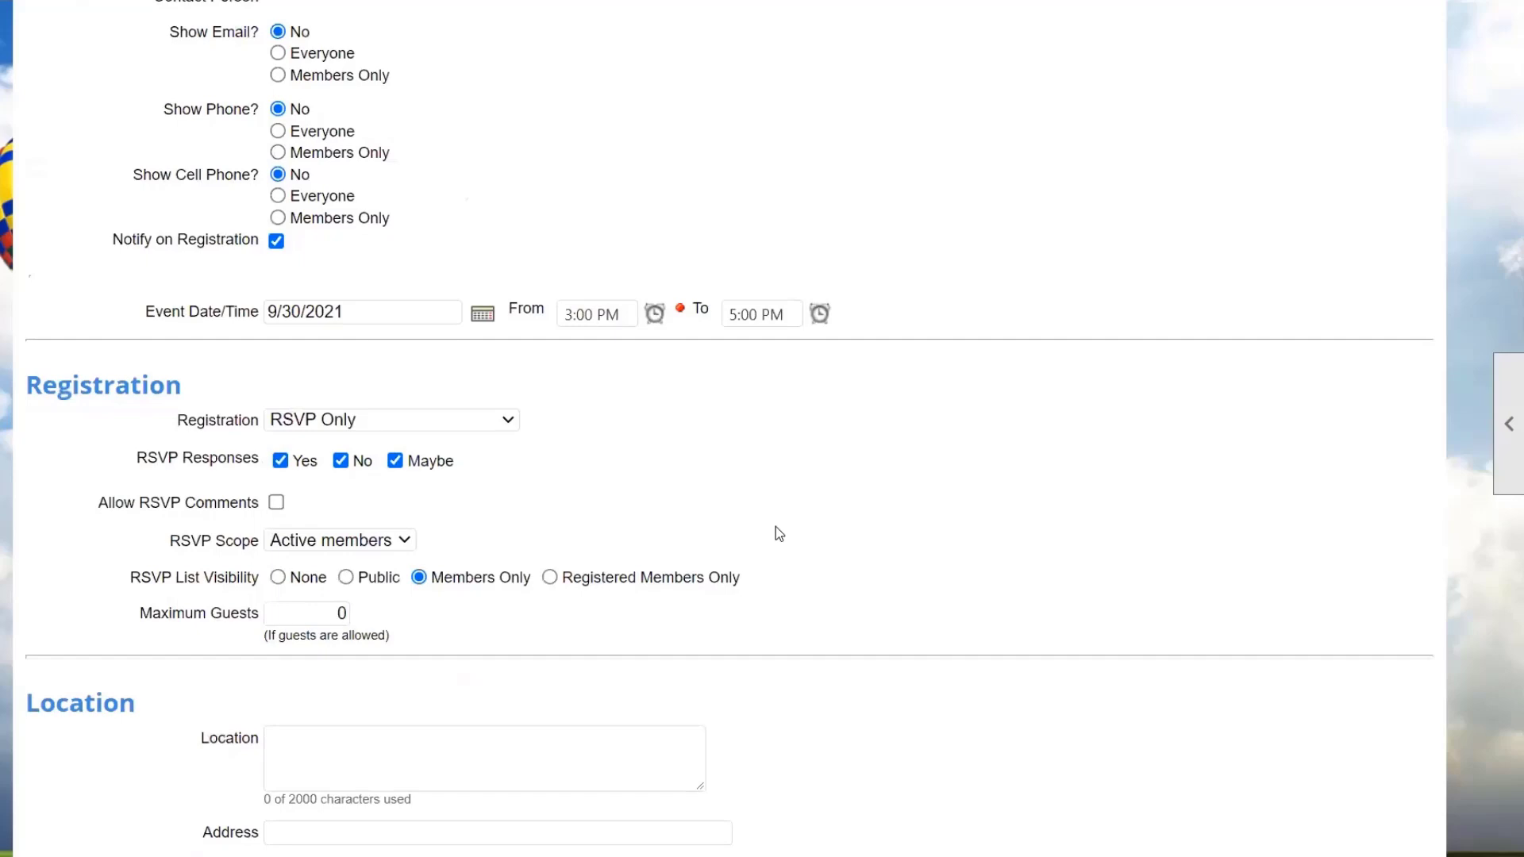
{"action": "scroll", "coordinate": [778, 532], "scroll_direction": "down", "scroll_amount": 7}
{"action": "left_click", "coordinate": [663, 629]}
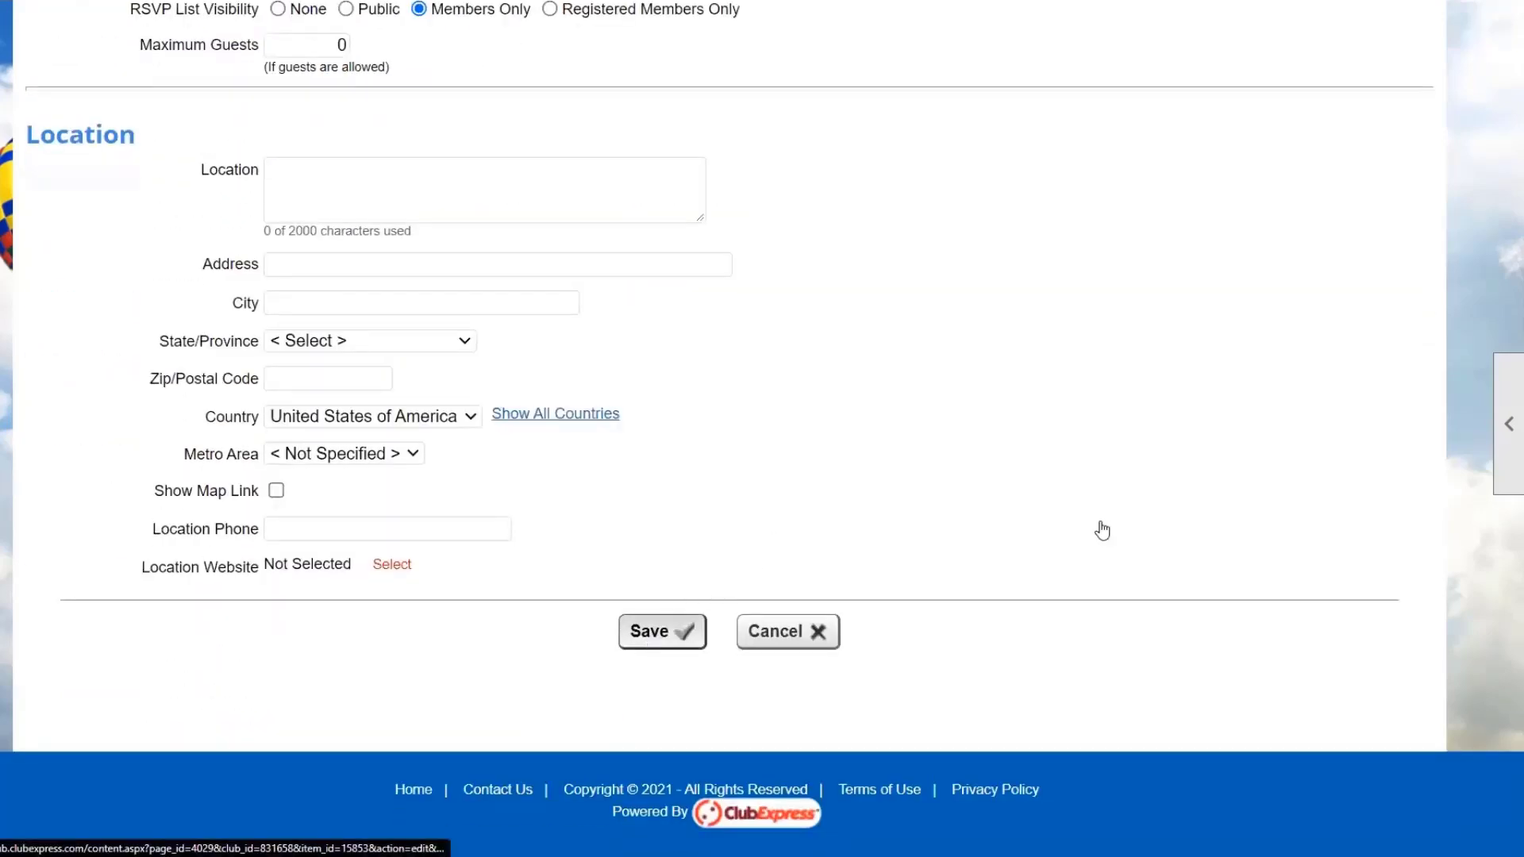
{"action": "left_click", "coordinate": [711, 493]}
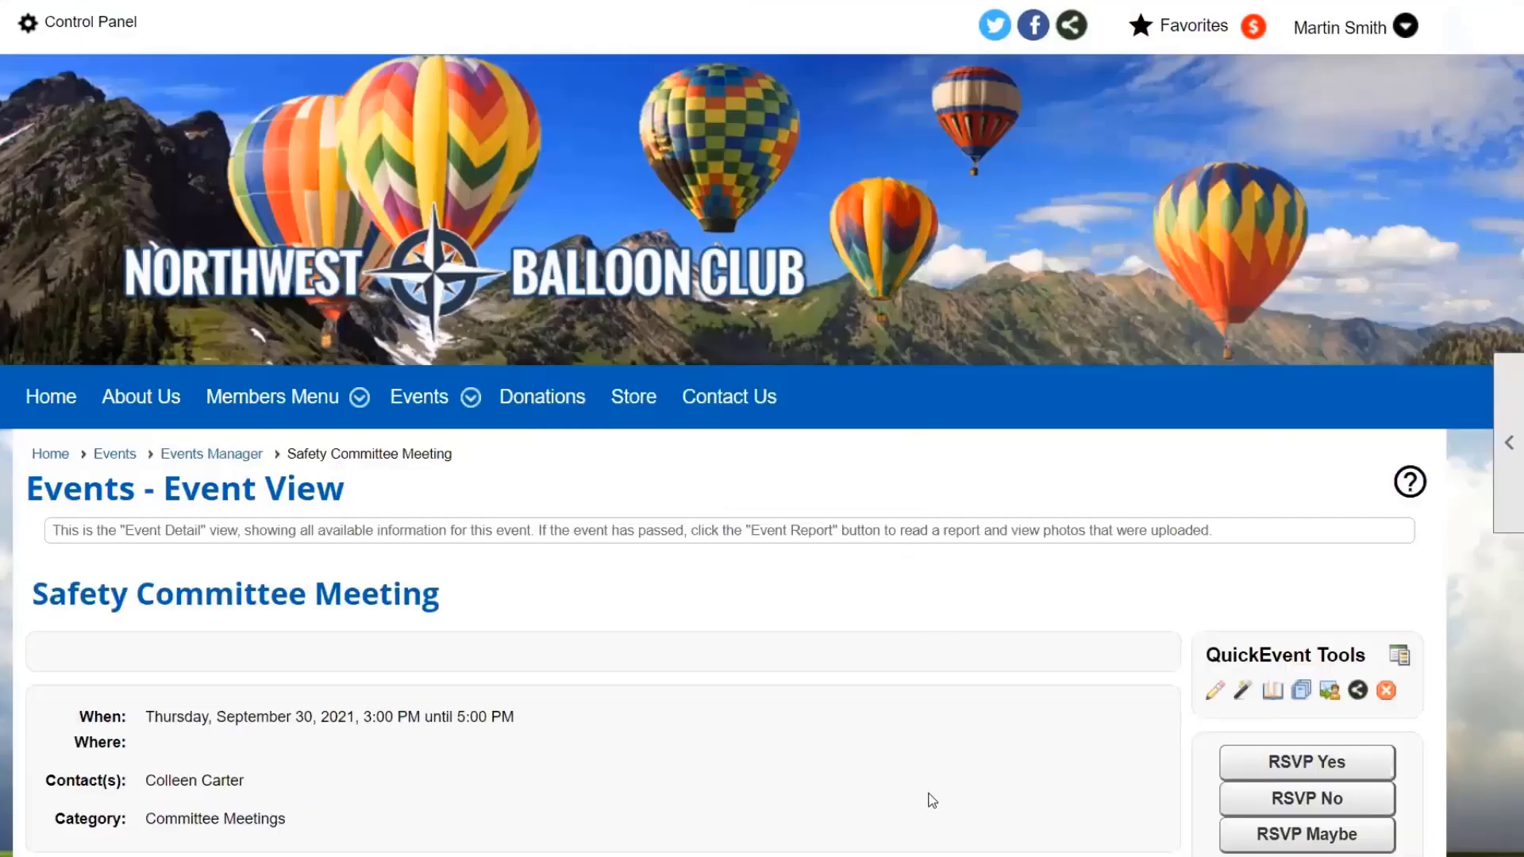